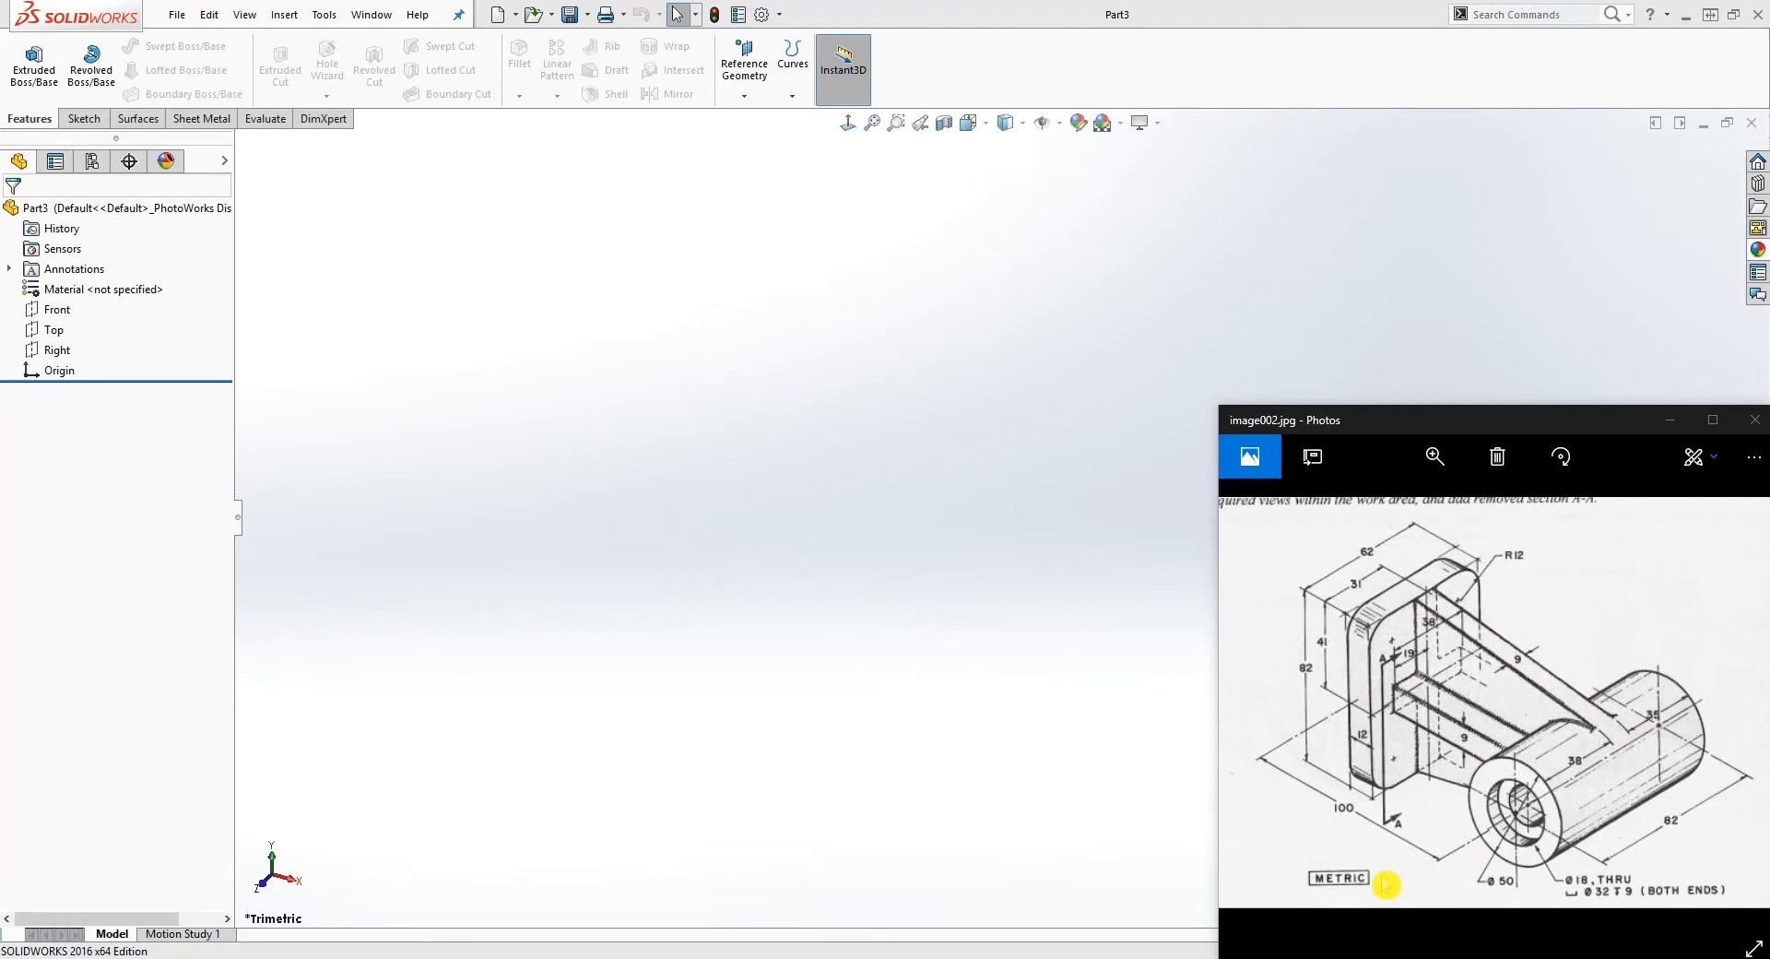
Step: Check in the document properties that the part's unit system is MMGS (millimeter, gram, second)
click(497, 16)
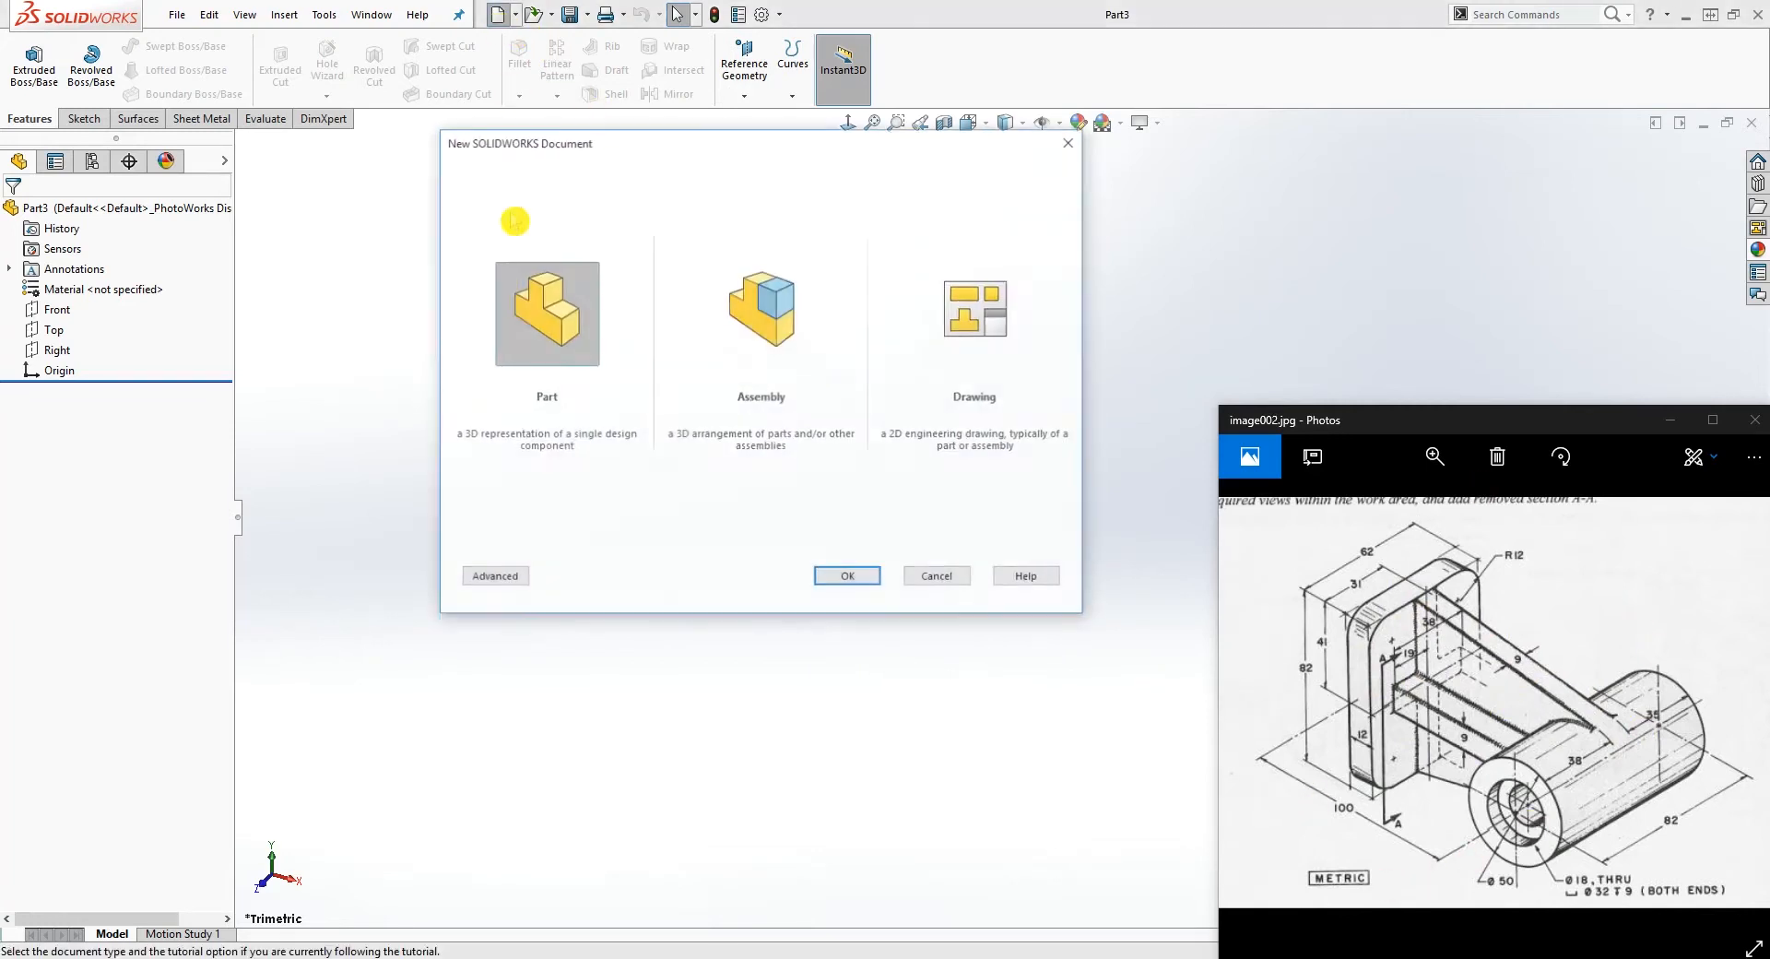
click(939, 578)
click(761, 15)
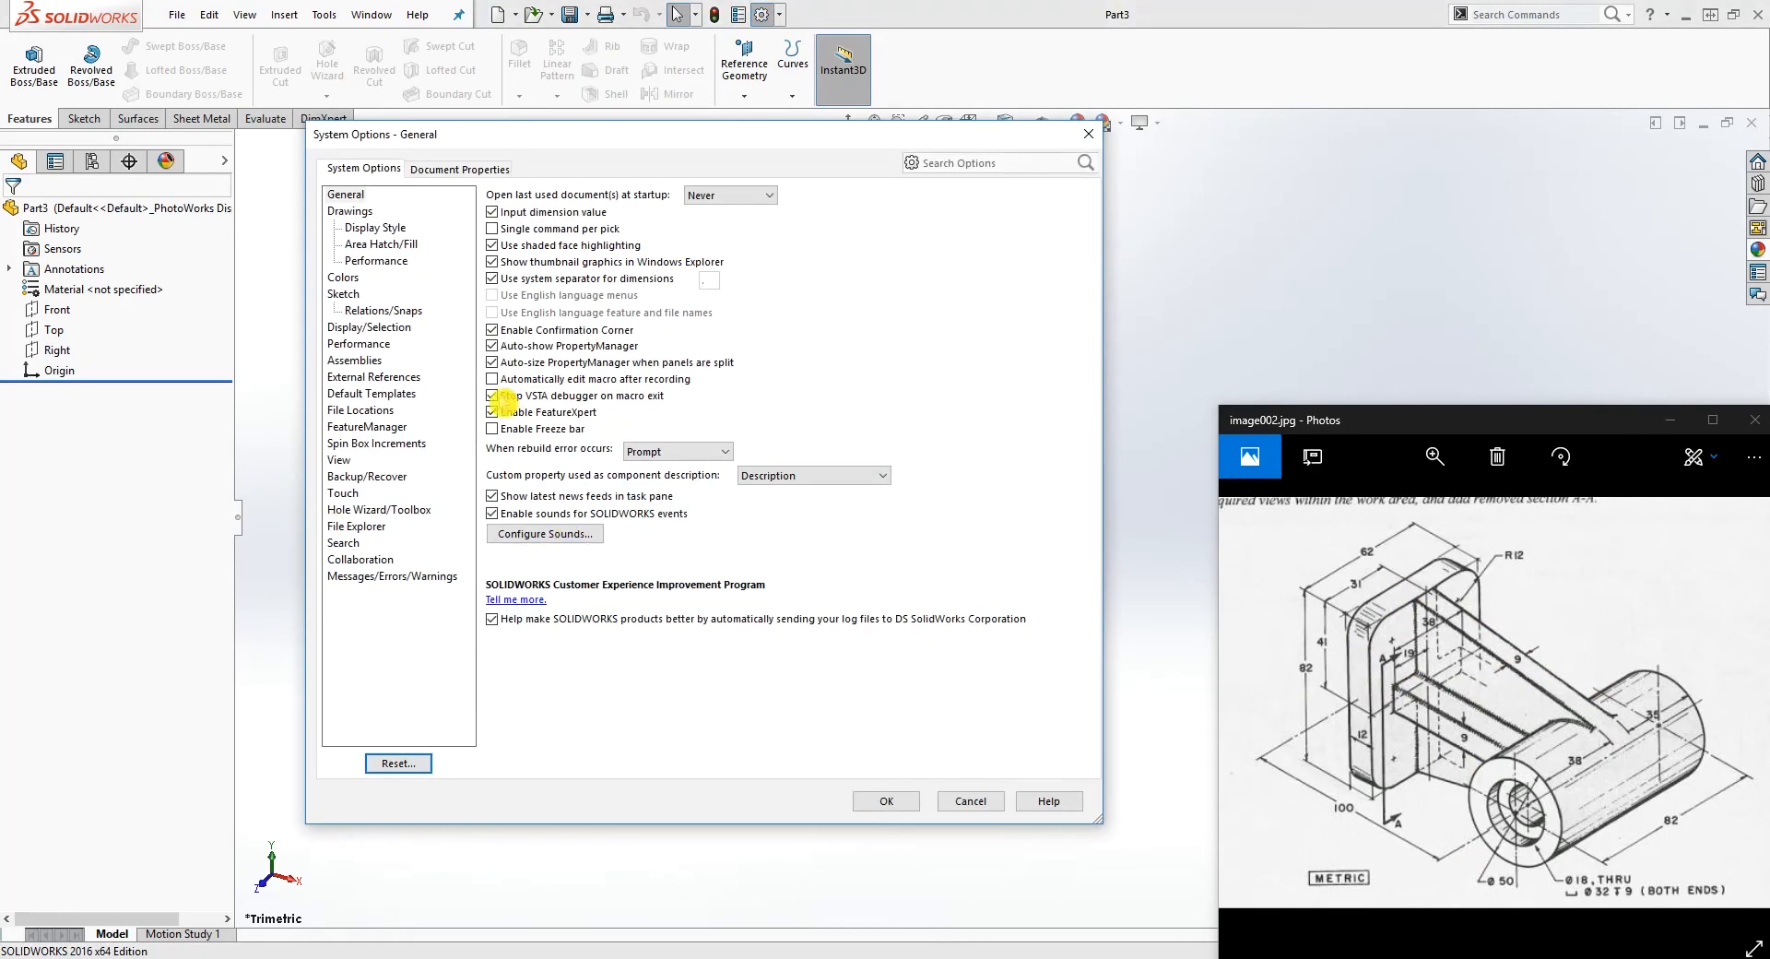
click(461, 170)
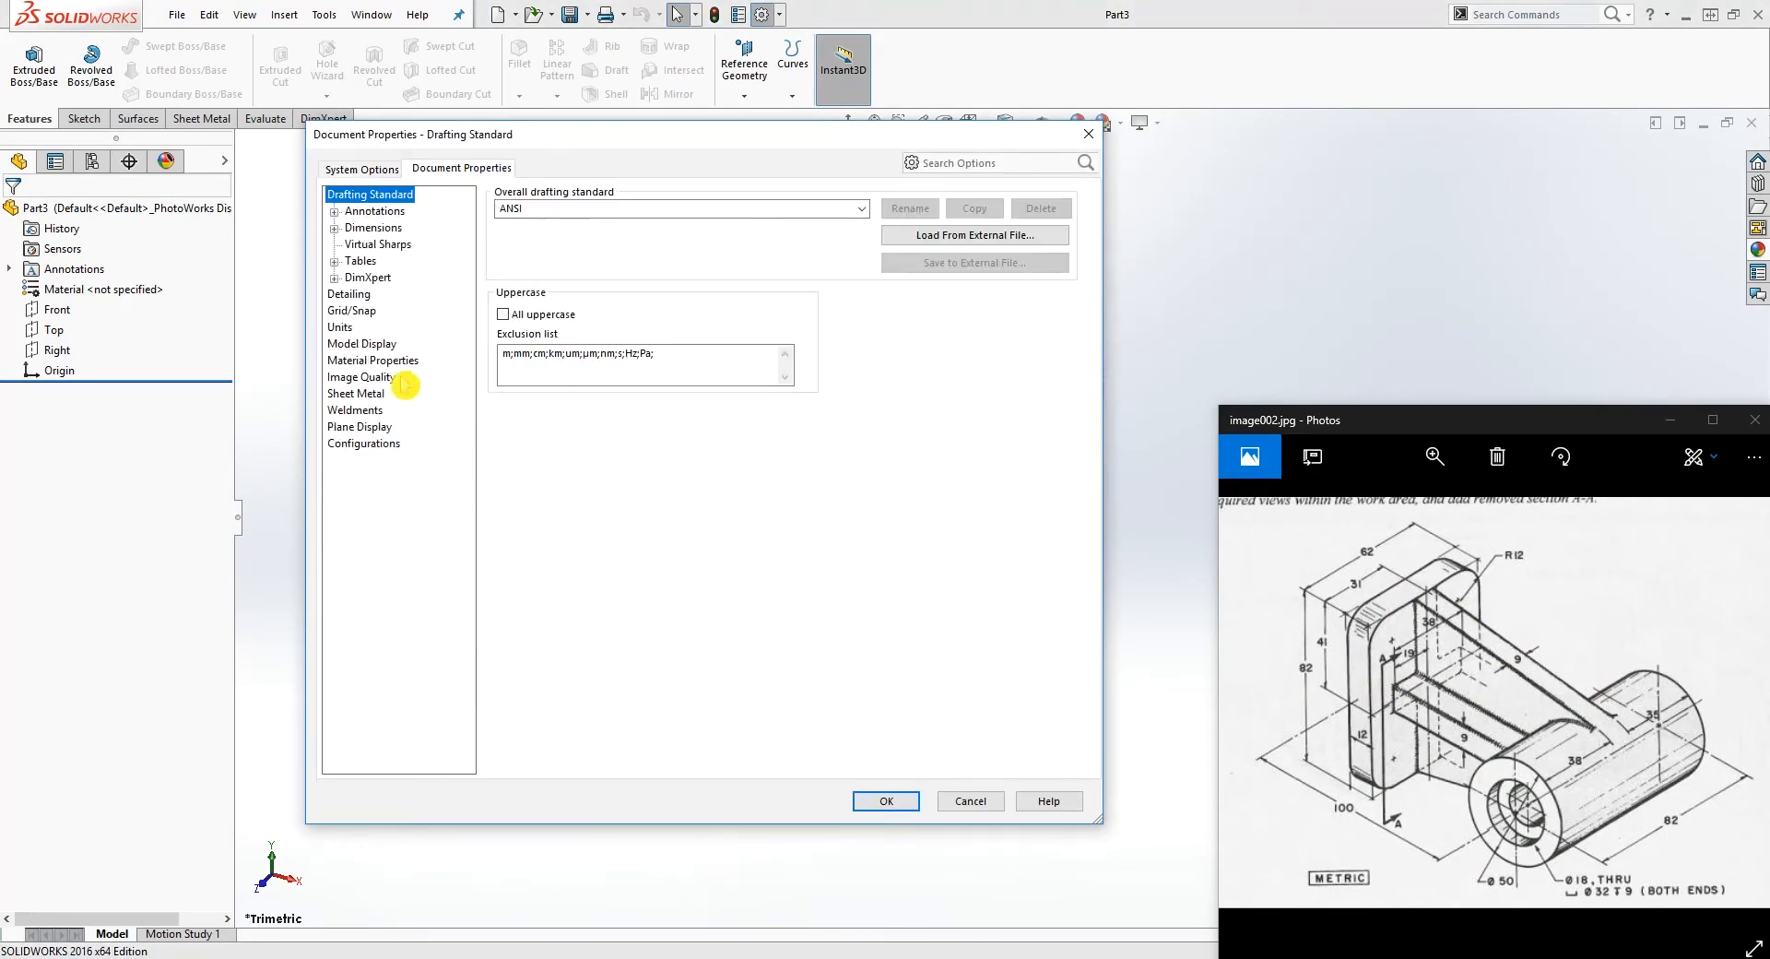
click(340, 328)
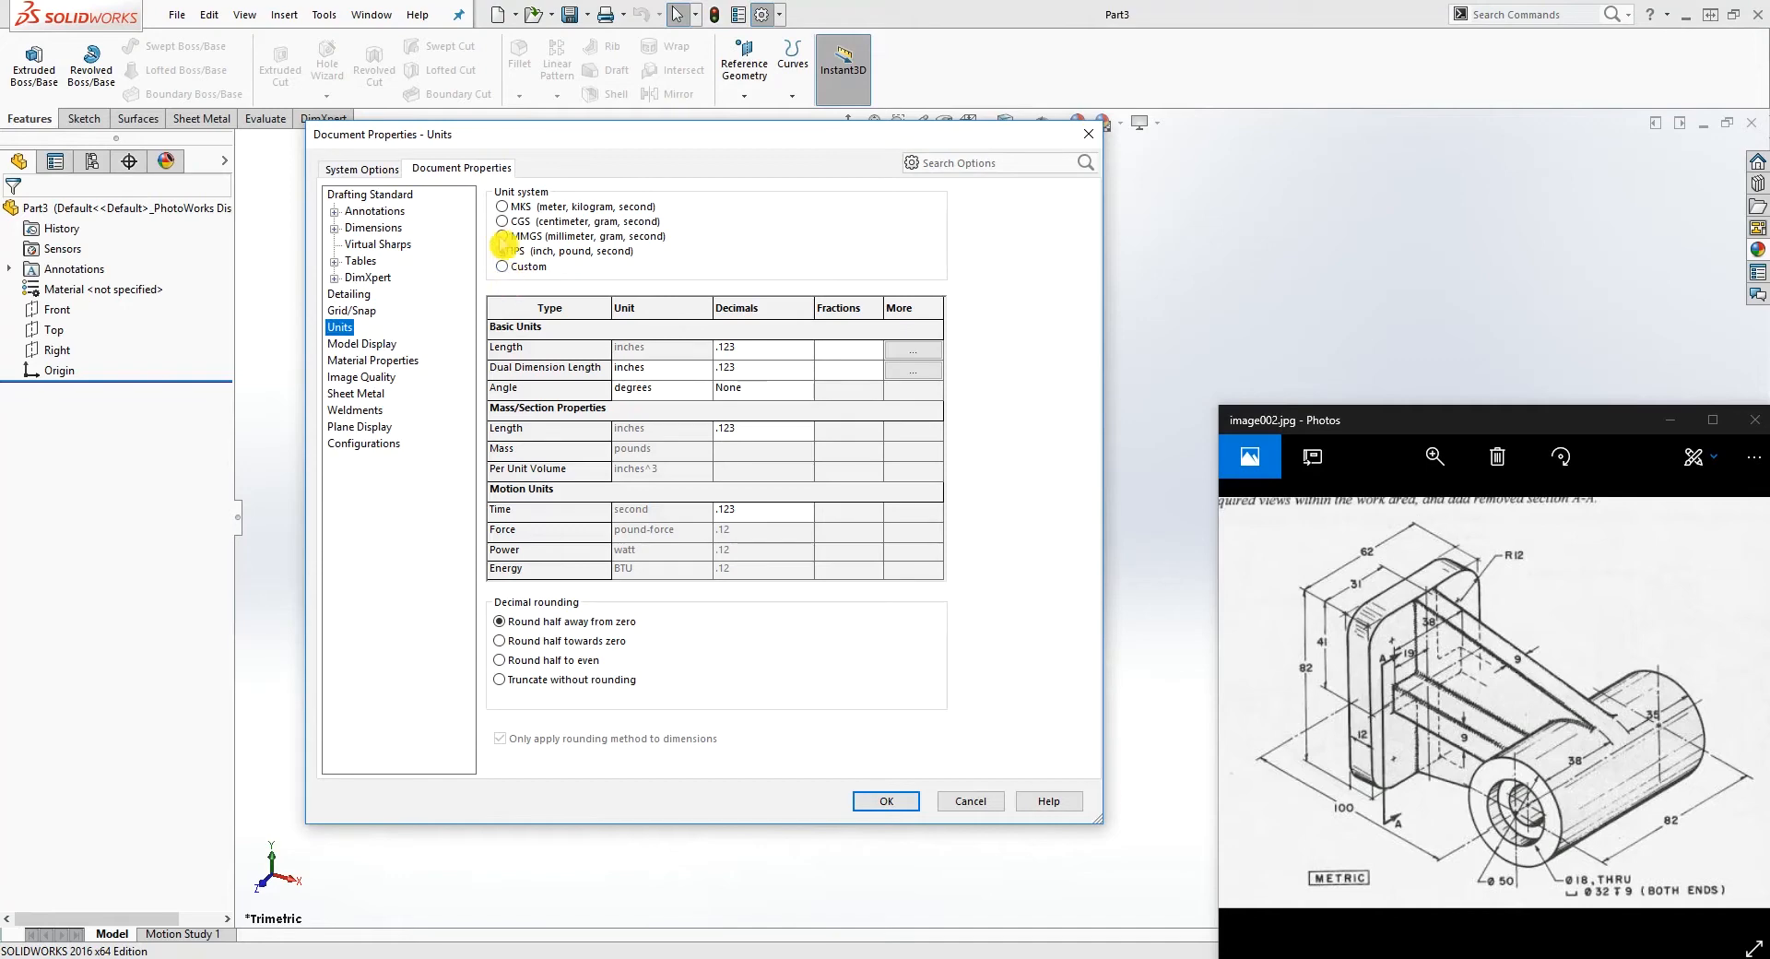
click(885, 801)
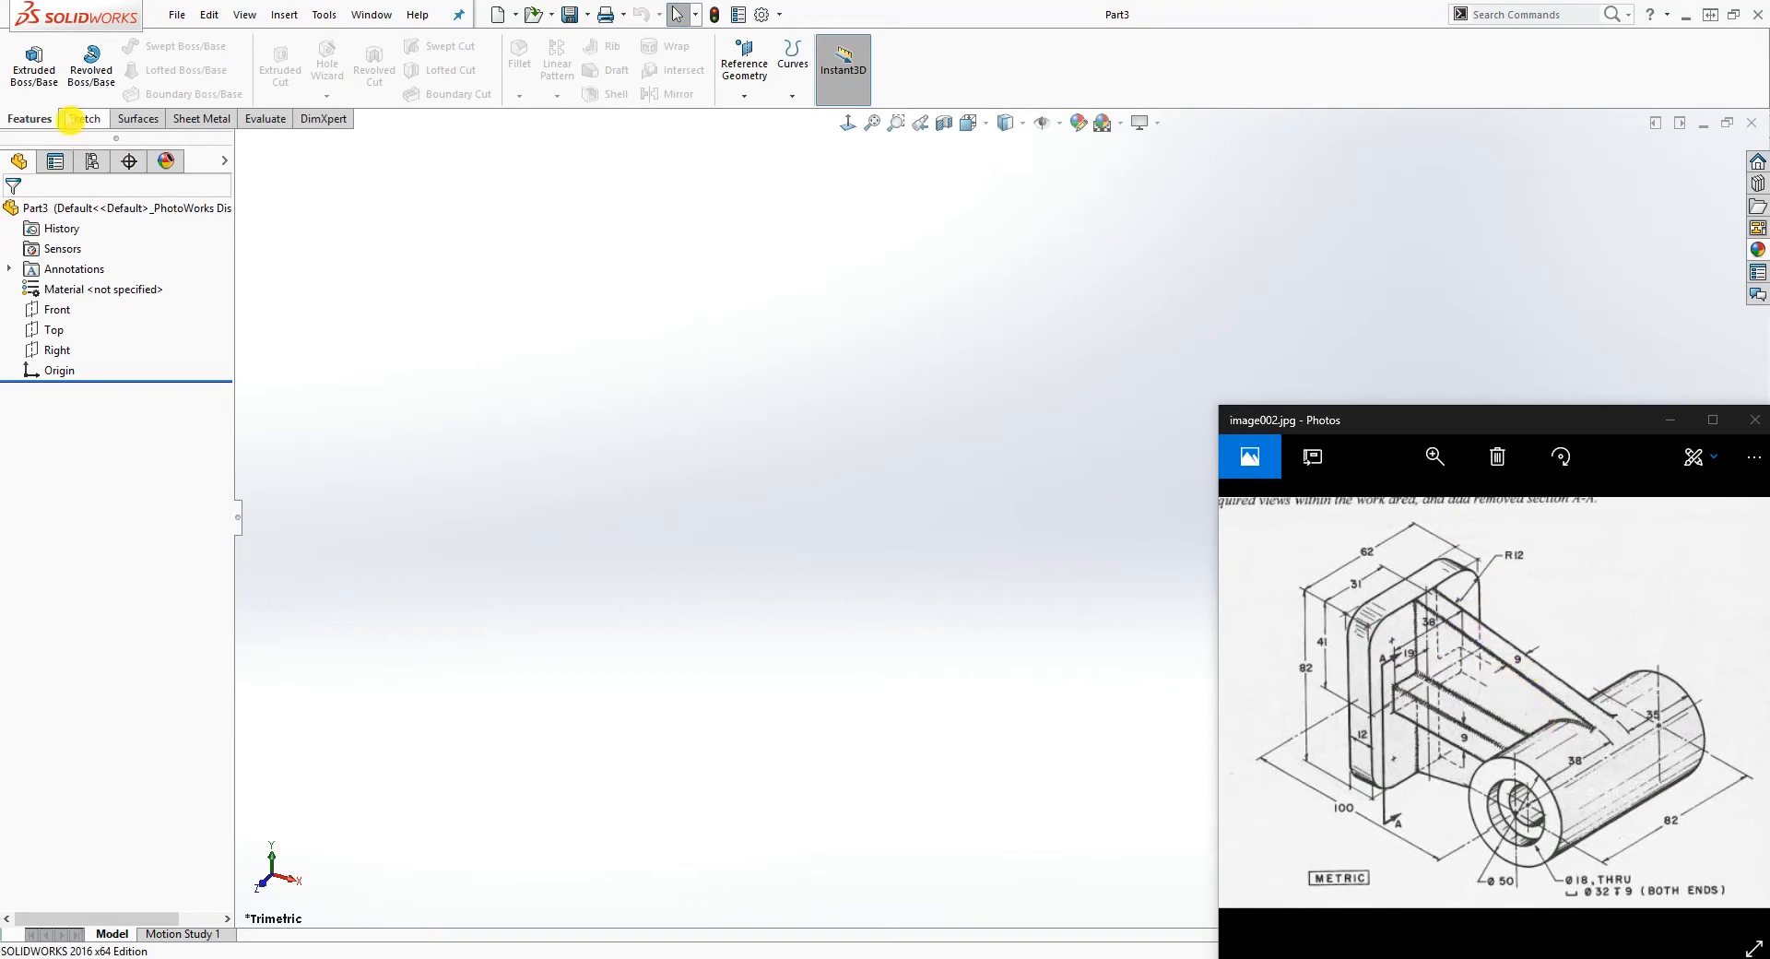
Step: Start a sketch on the Front plane and draw a circle centred on the origin with a radius of about 19 mm
click(82, 125)
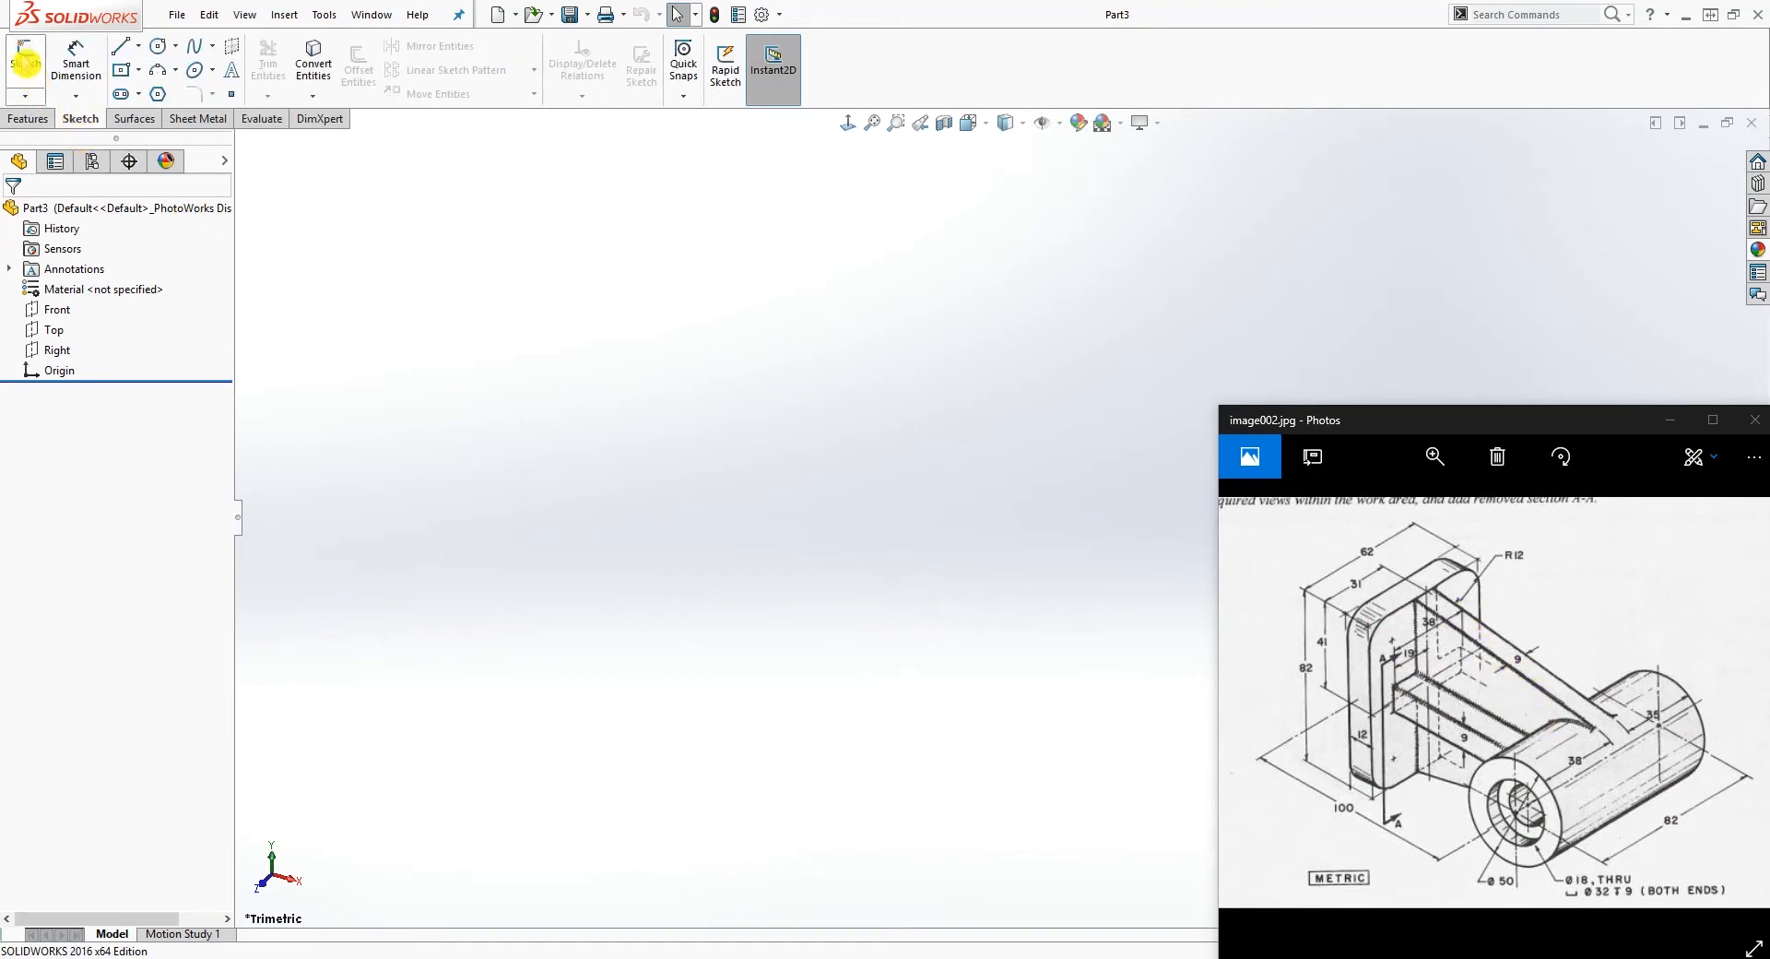
click(26, 63)
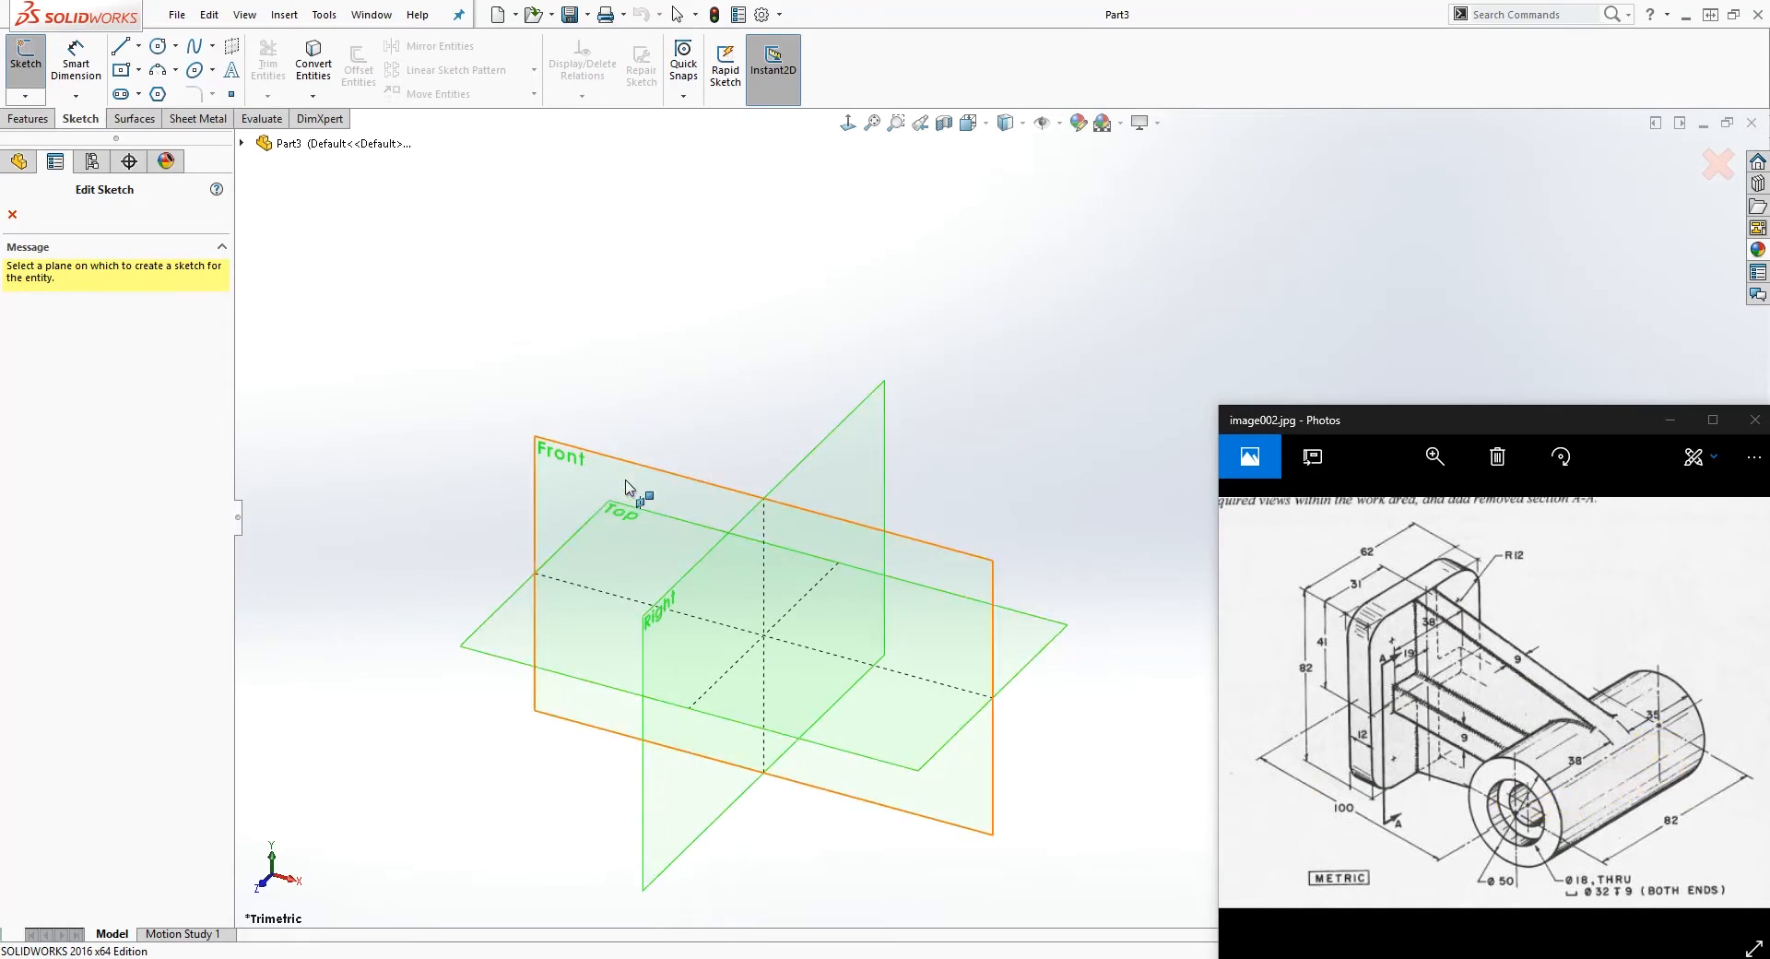
click(955, 576)
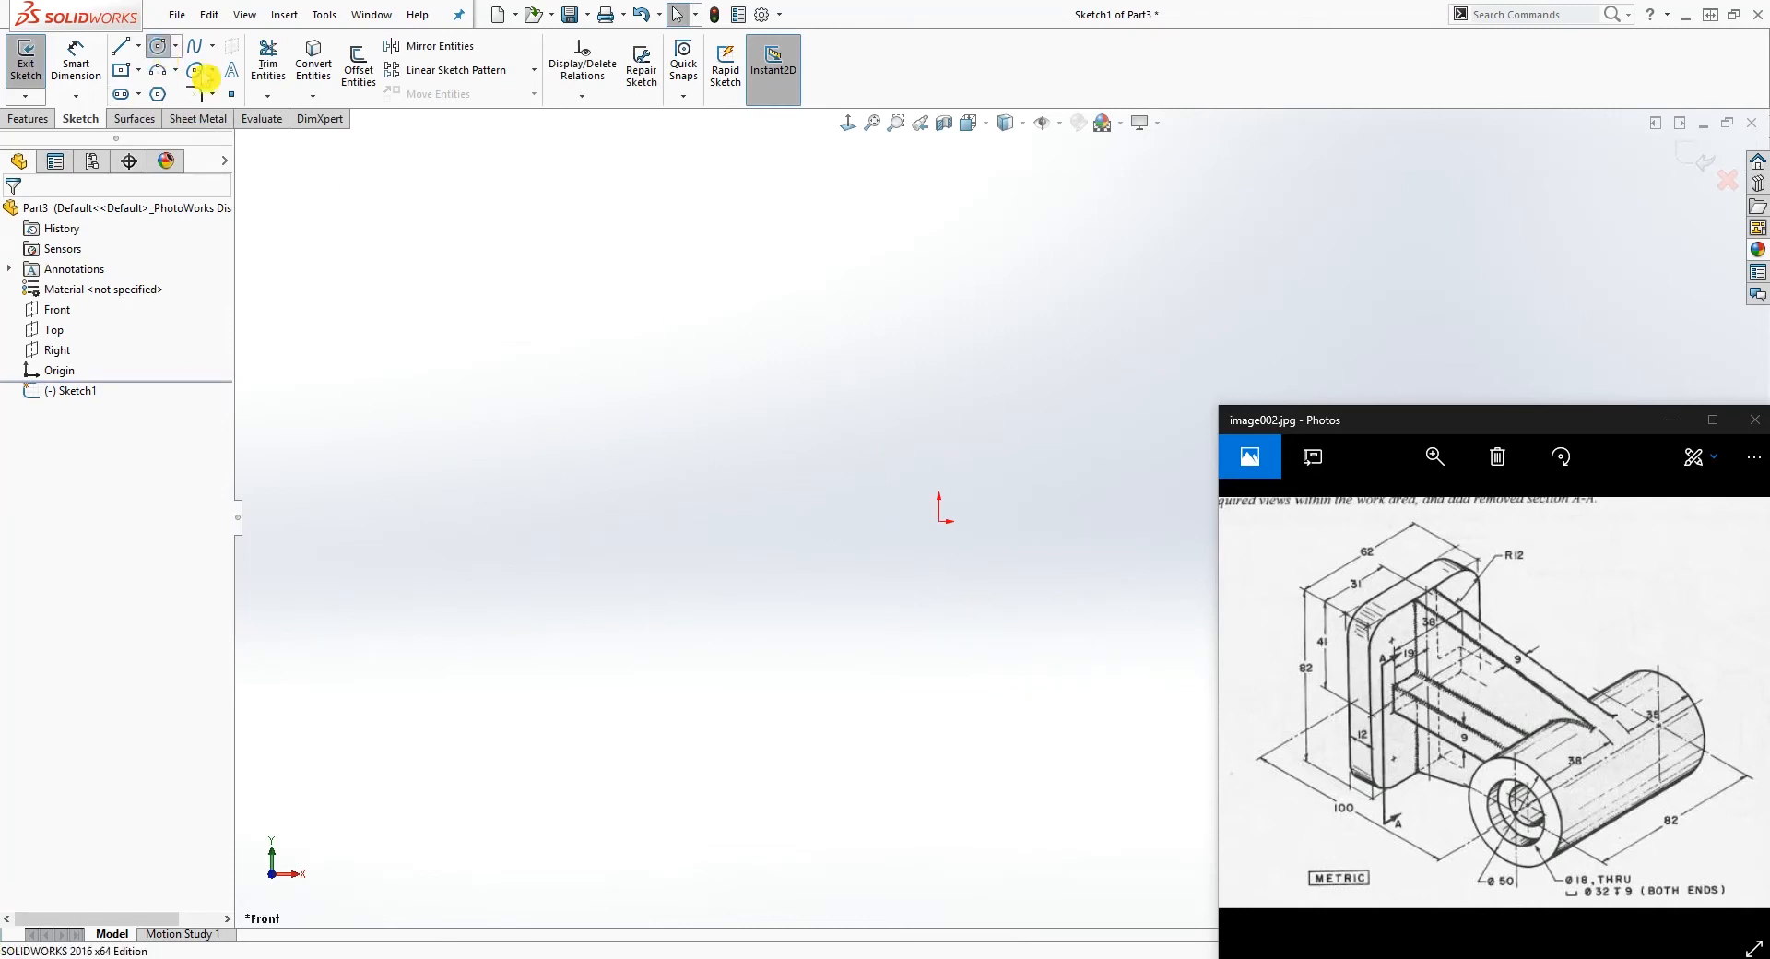
click(159, 46)
click(939, 522)
click(1063, 434)
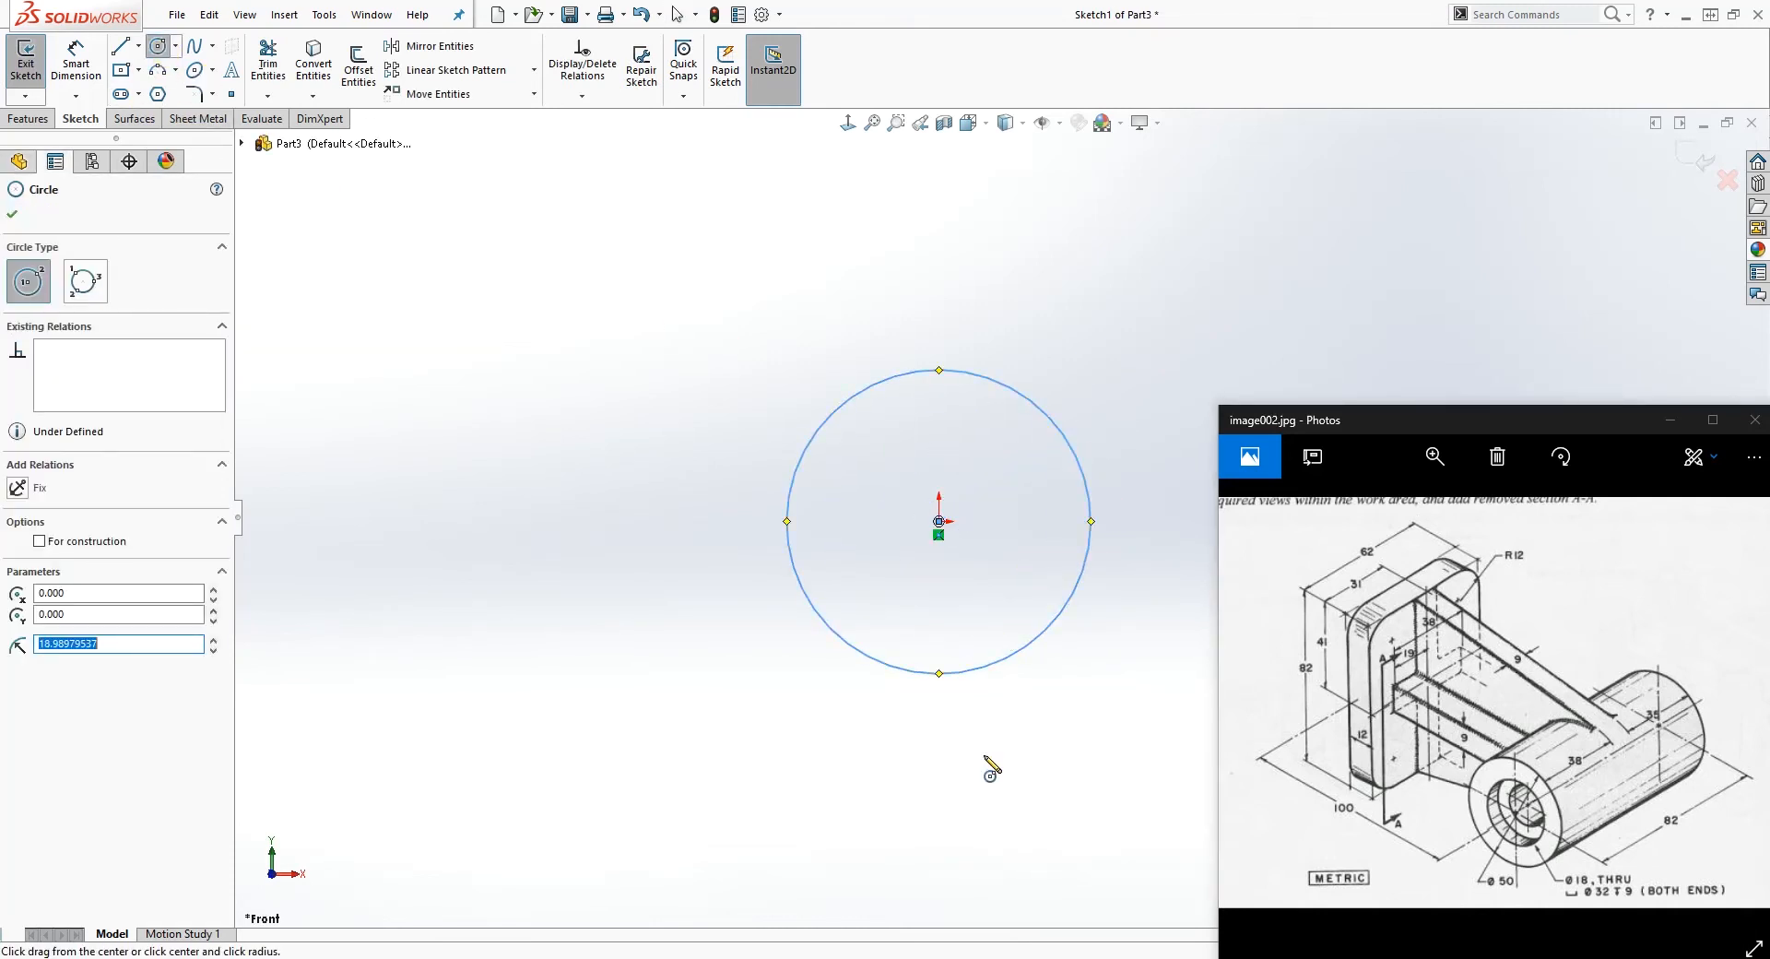
Step: Dimension the circle's diameter as 50 mm
right_drag(984, 783, 991, 705)
click(1034, 417)
click(1178, 318)
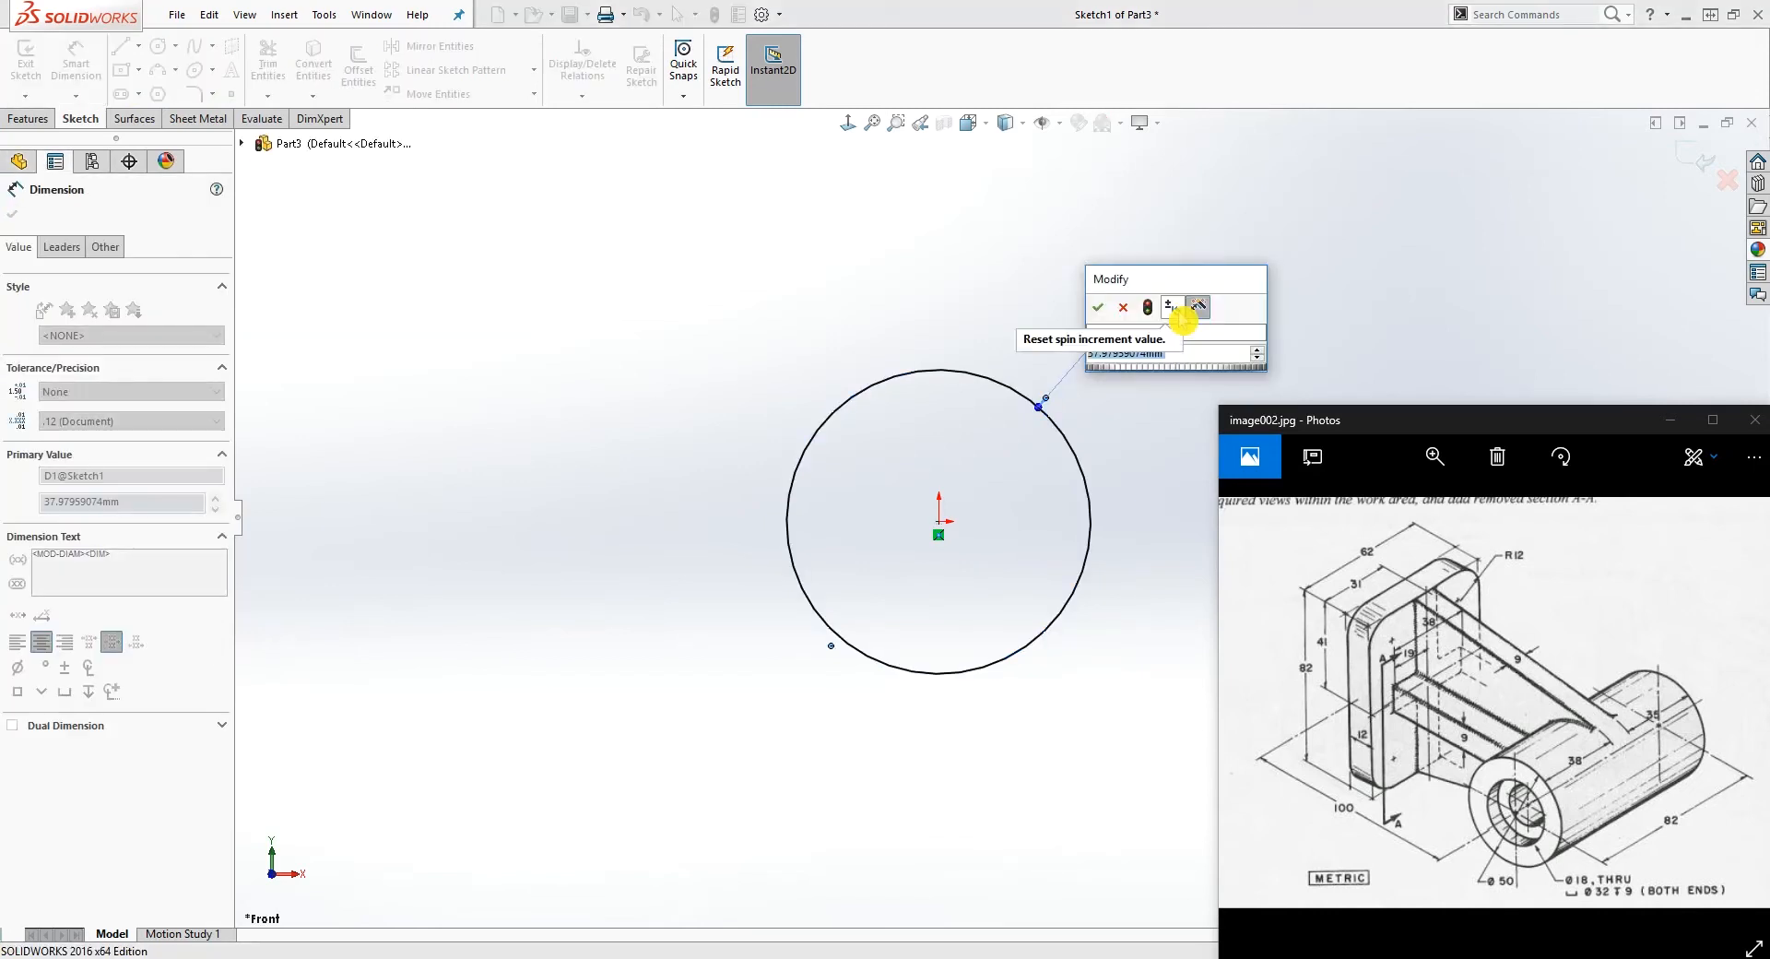
text(50)
key(Return)
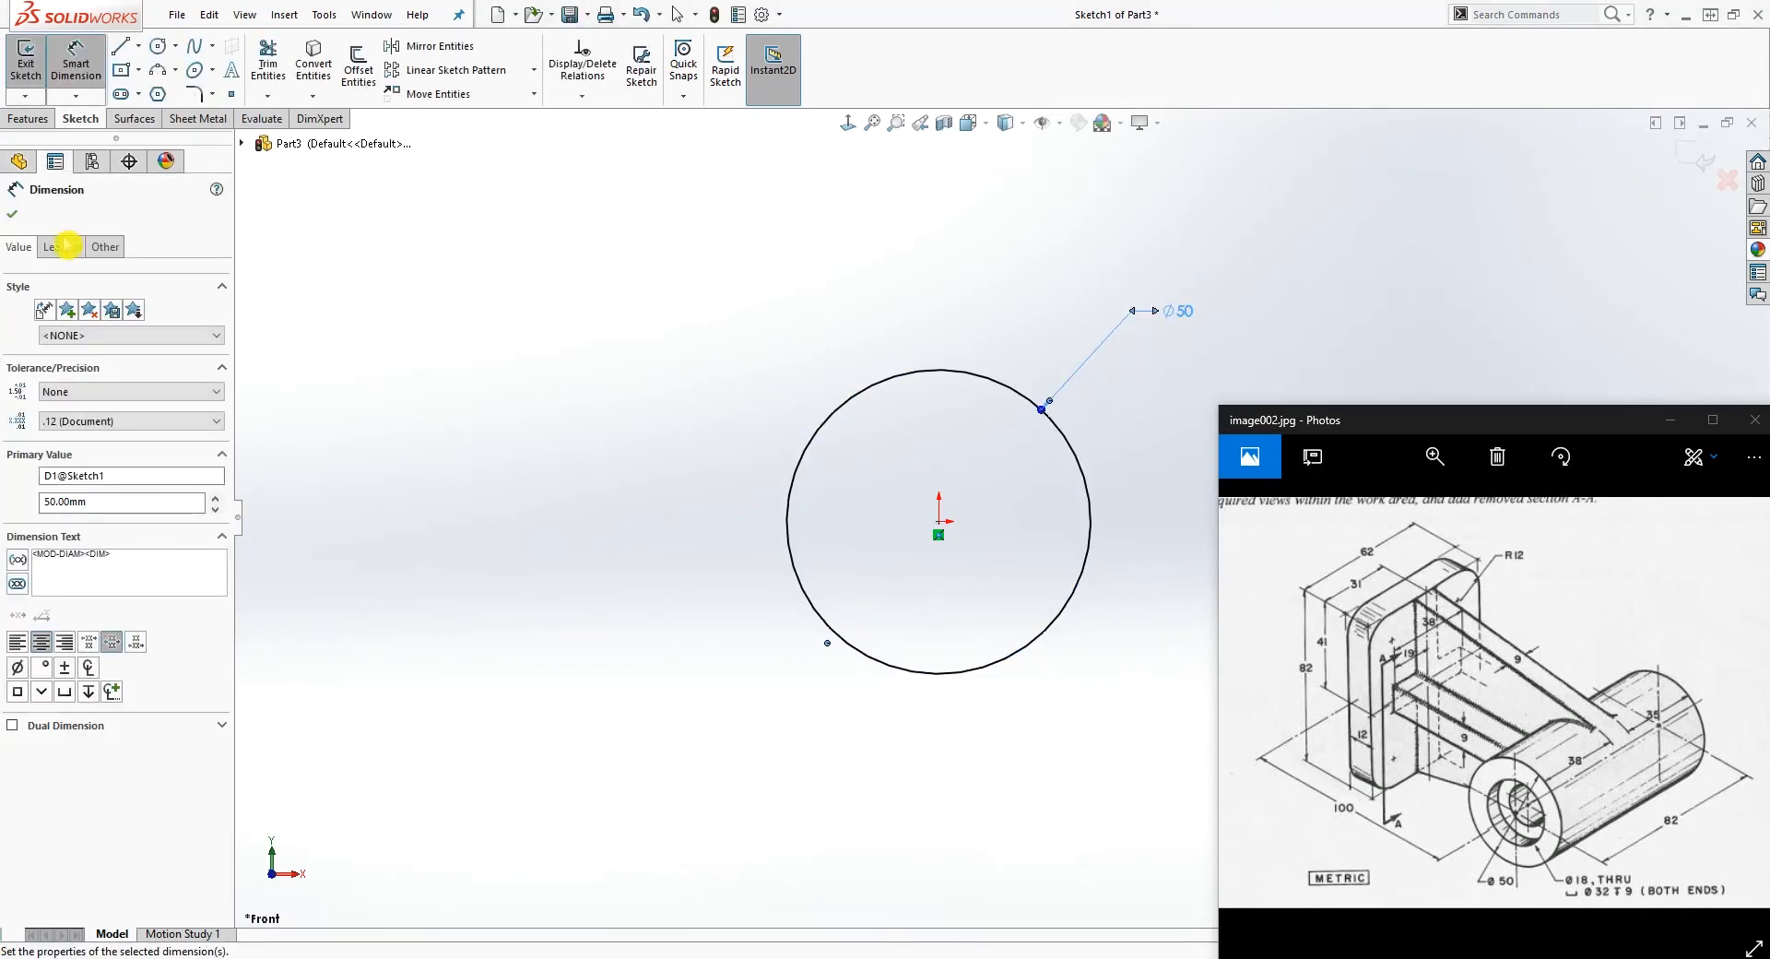
click(14, 221)
Step: Start a boss extrusion of the circle with a blind depth of 38+4.5 mm in the first direction
scroll(1291, 276, down, 1)
middle_drag(1289, 273, 1178, 308)
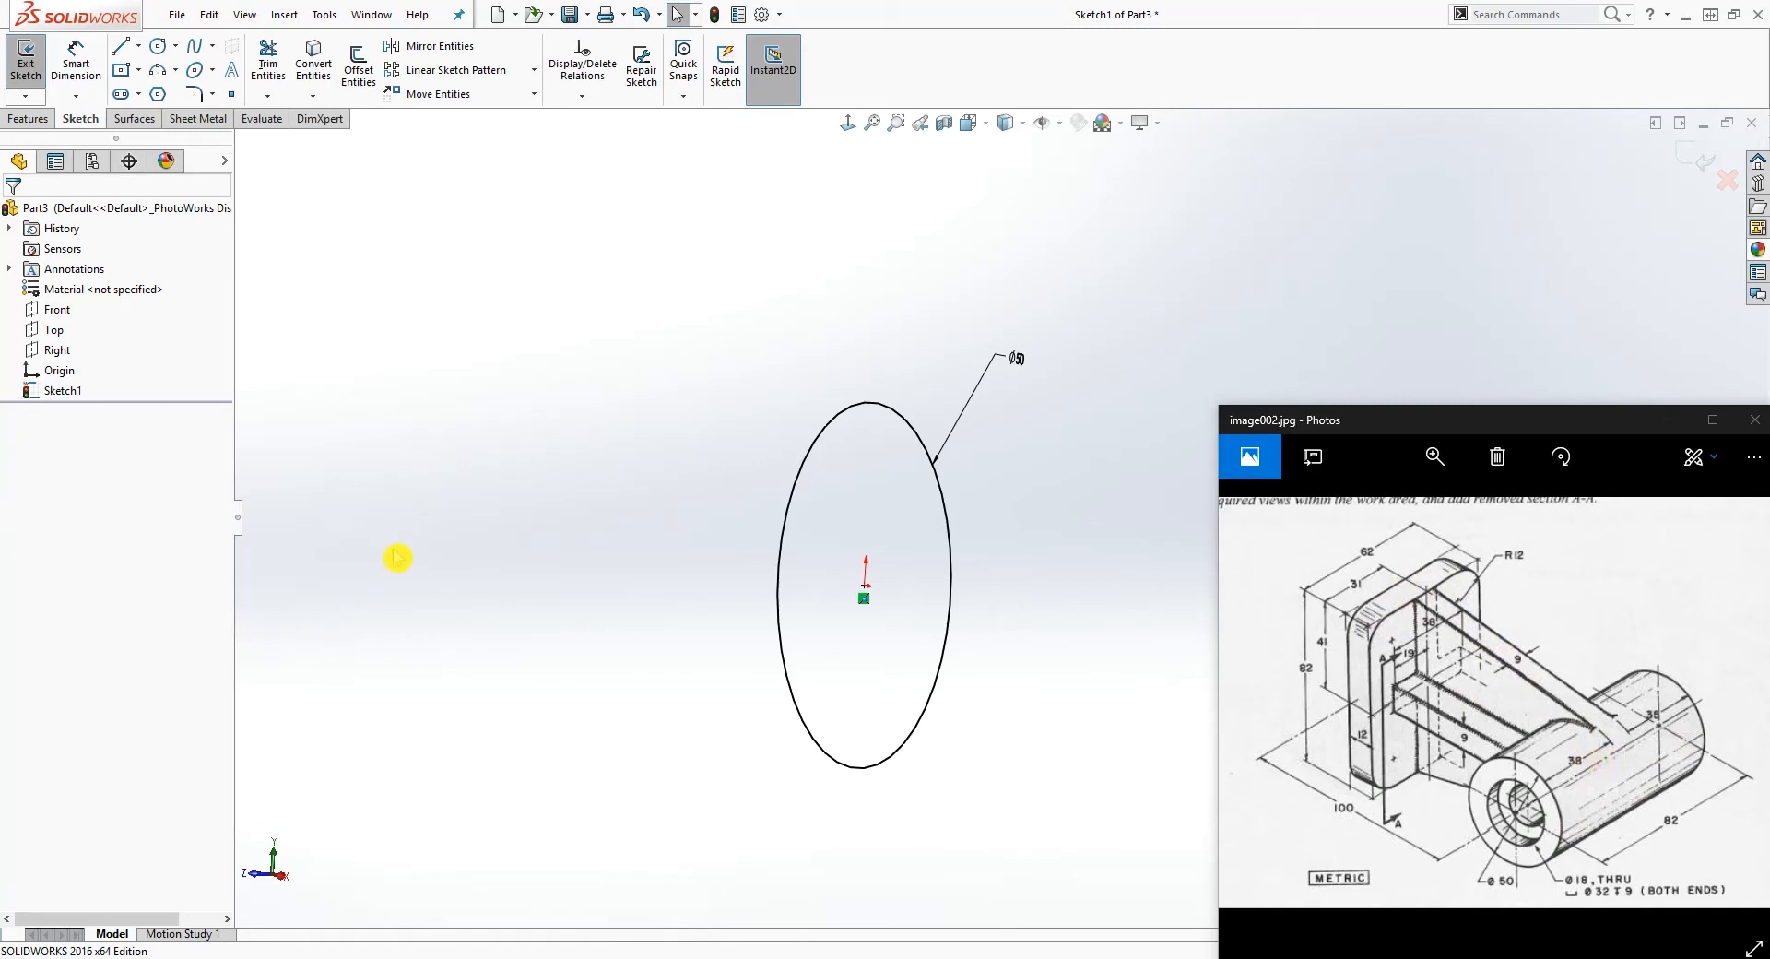
scroll(987, 636, down, 2)
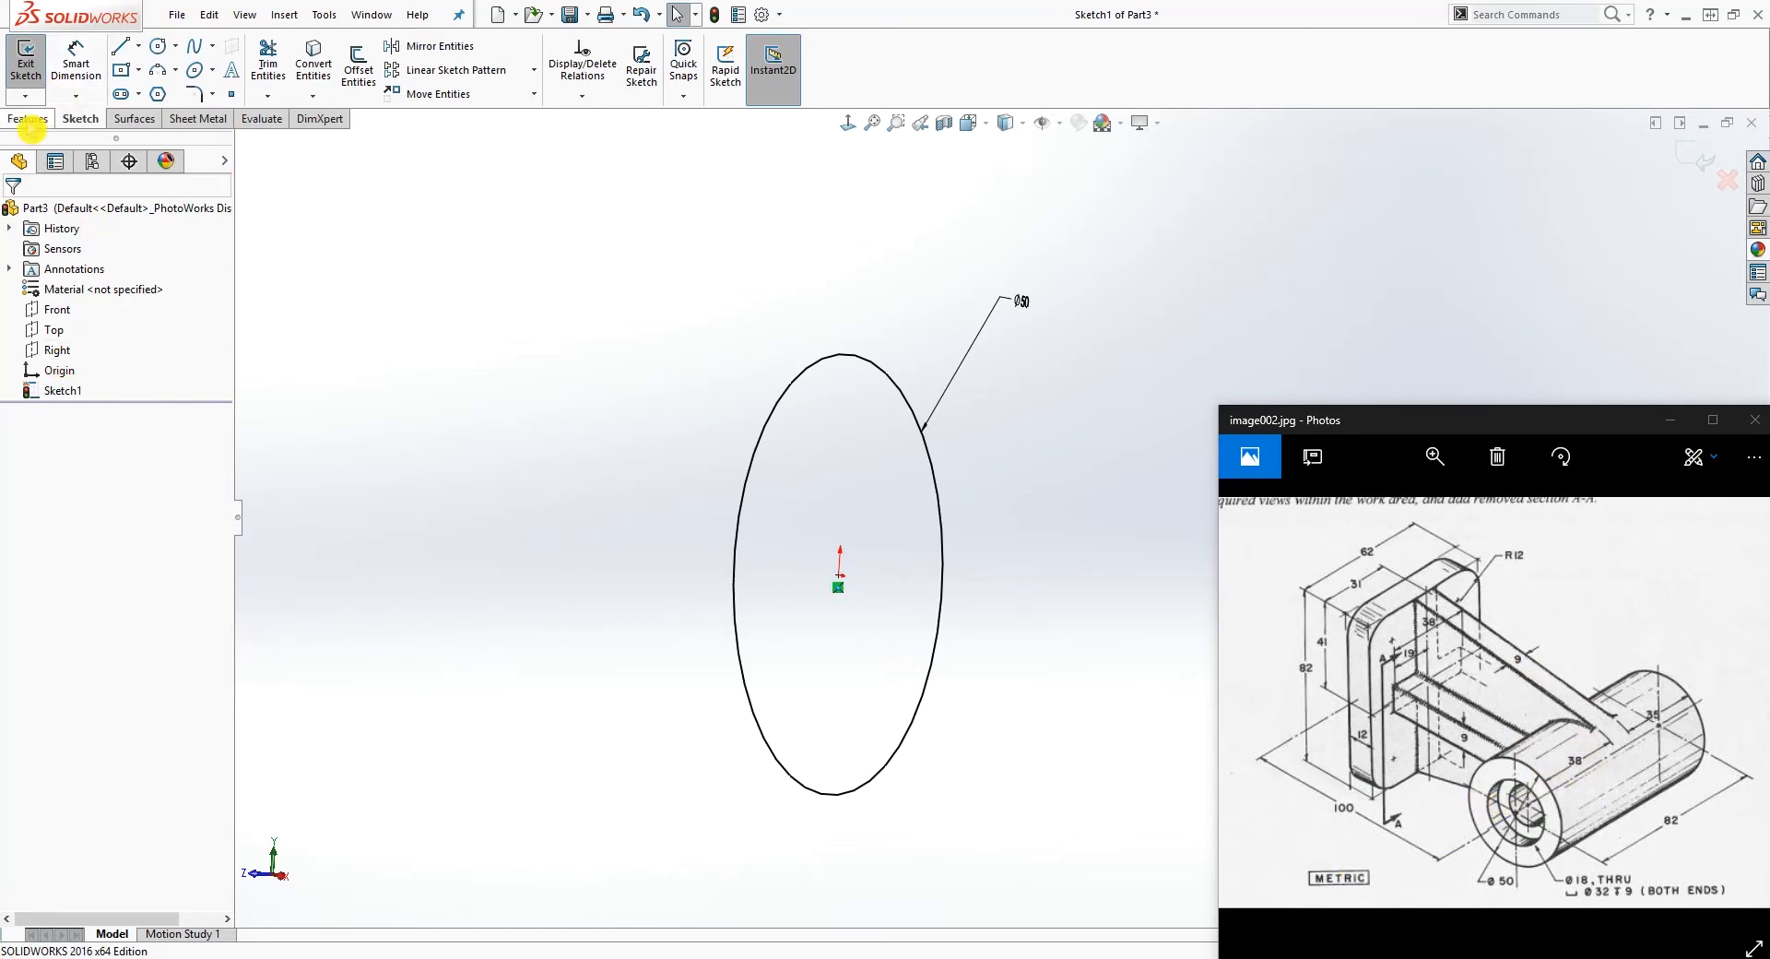
click(26, 119)
click(33, 72)
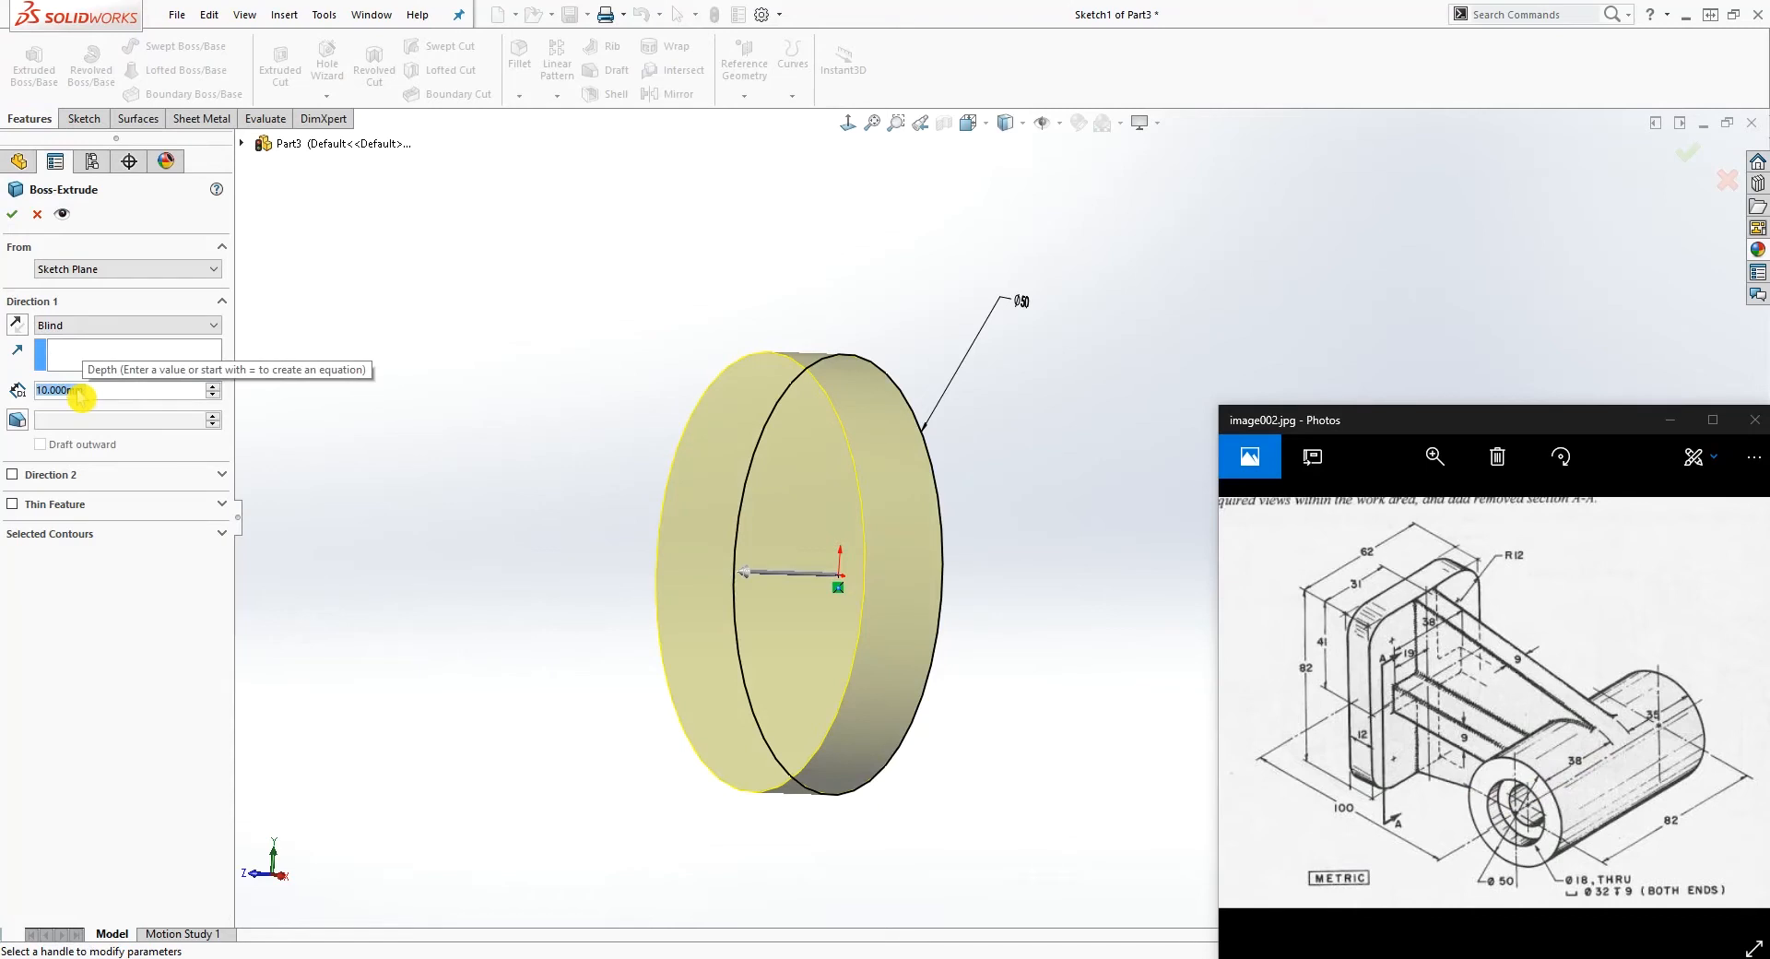
text(38+)
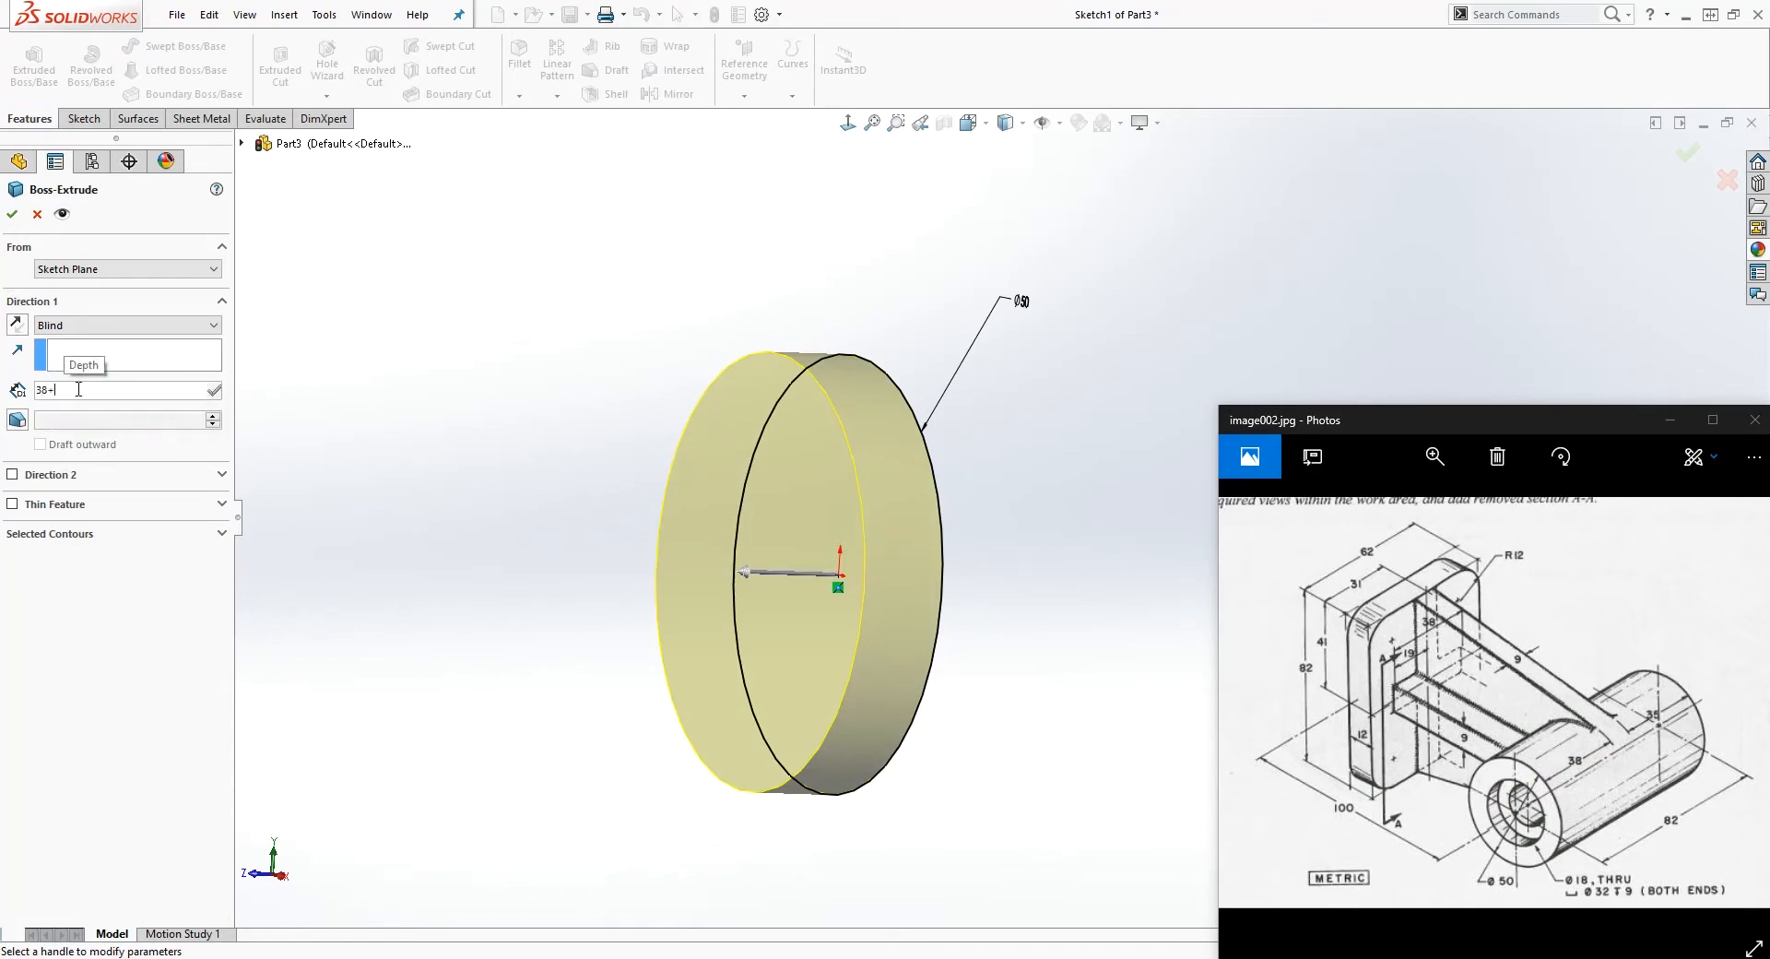
text(4.5)
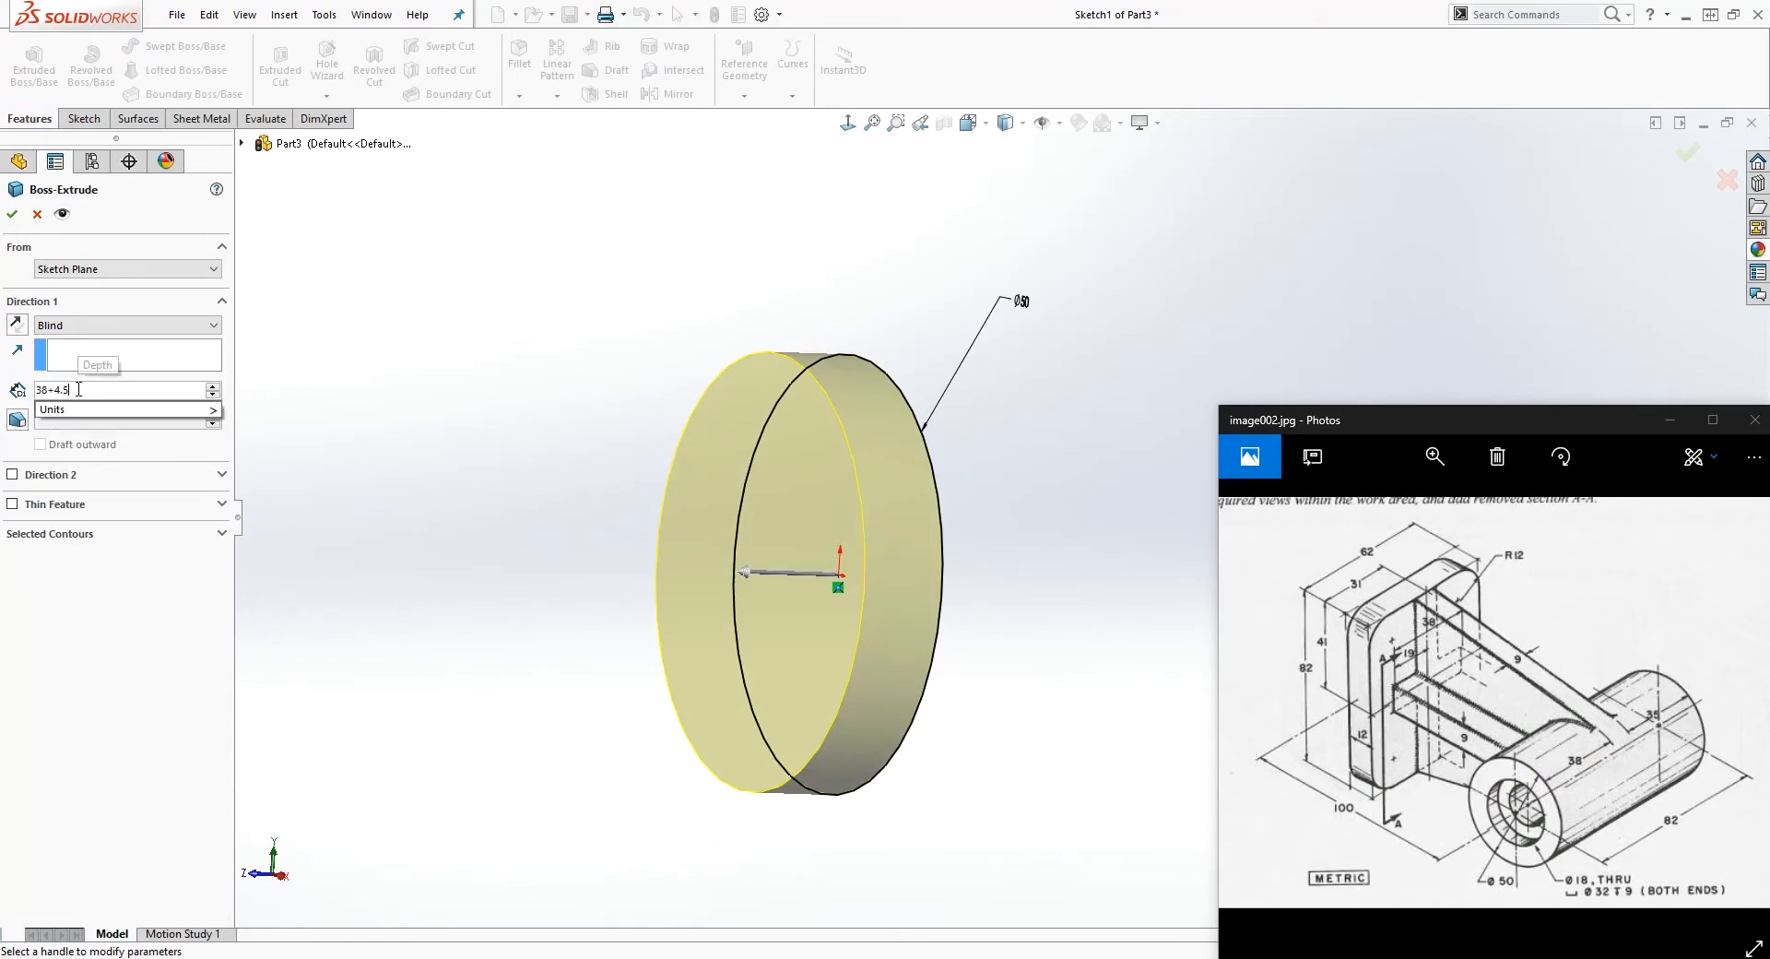
key(Return)
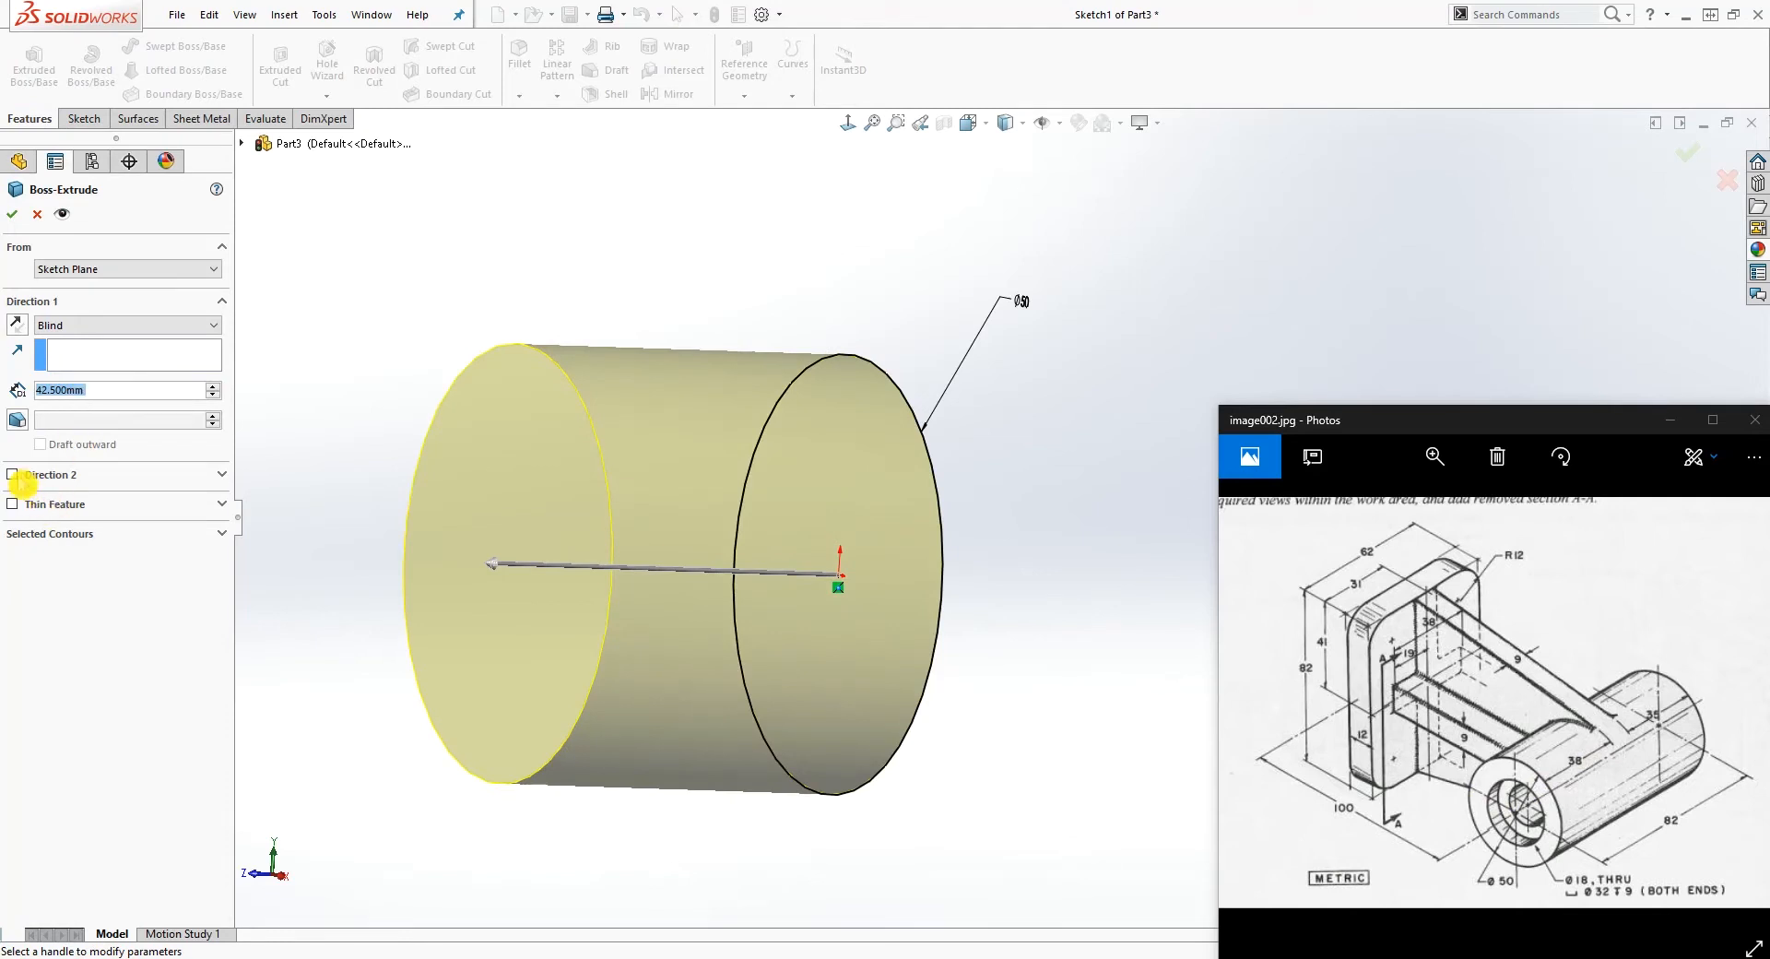
Step: Enable the second extrusion direction with a blind depth of 35+4.5 mm and finish the cylinder
click(12, 474)
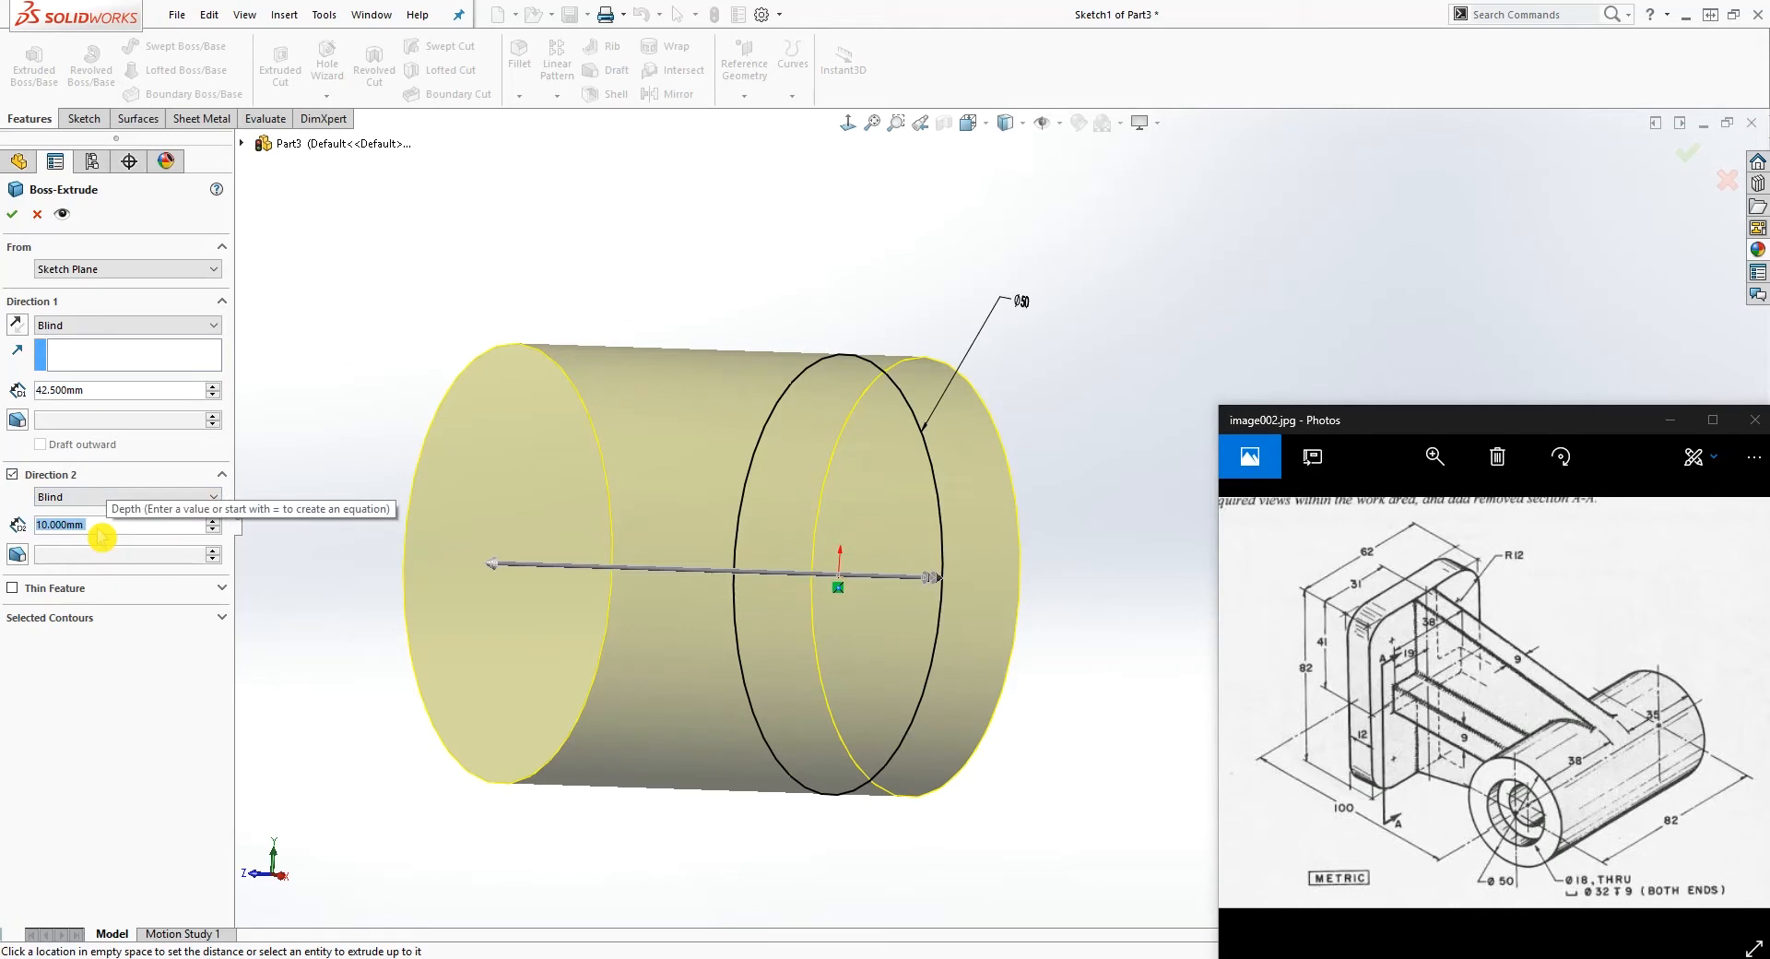
text(35+4.5)
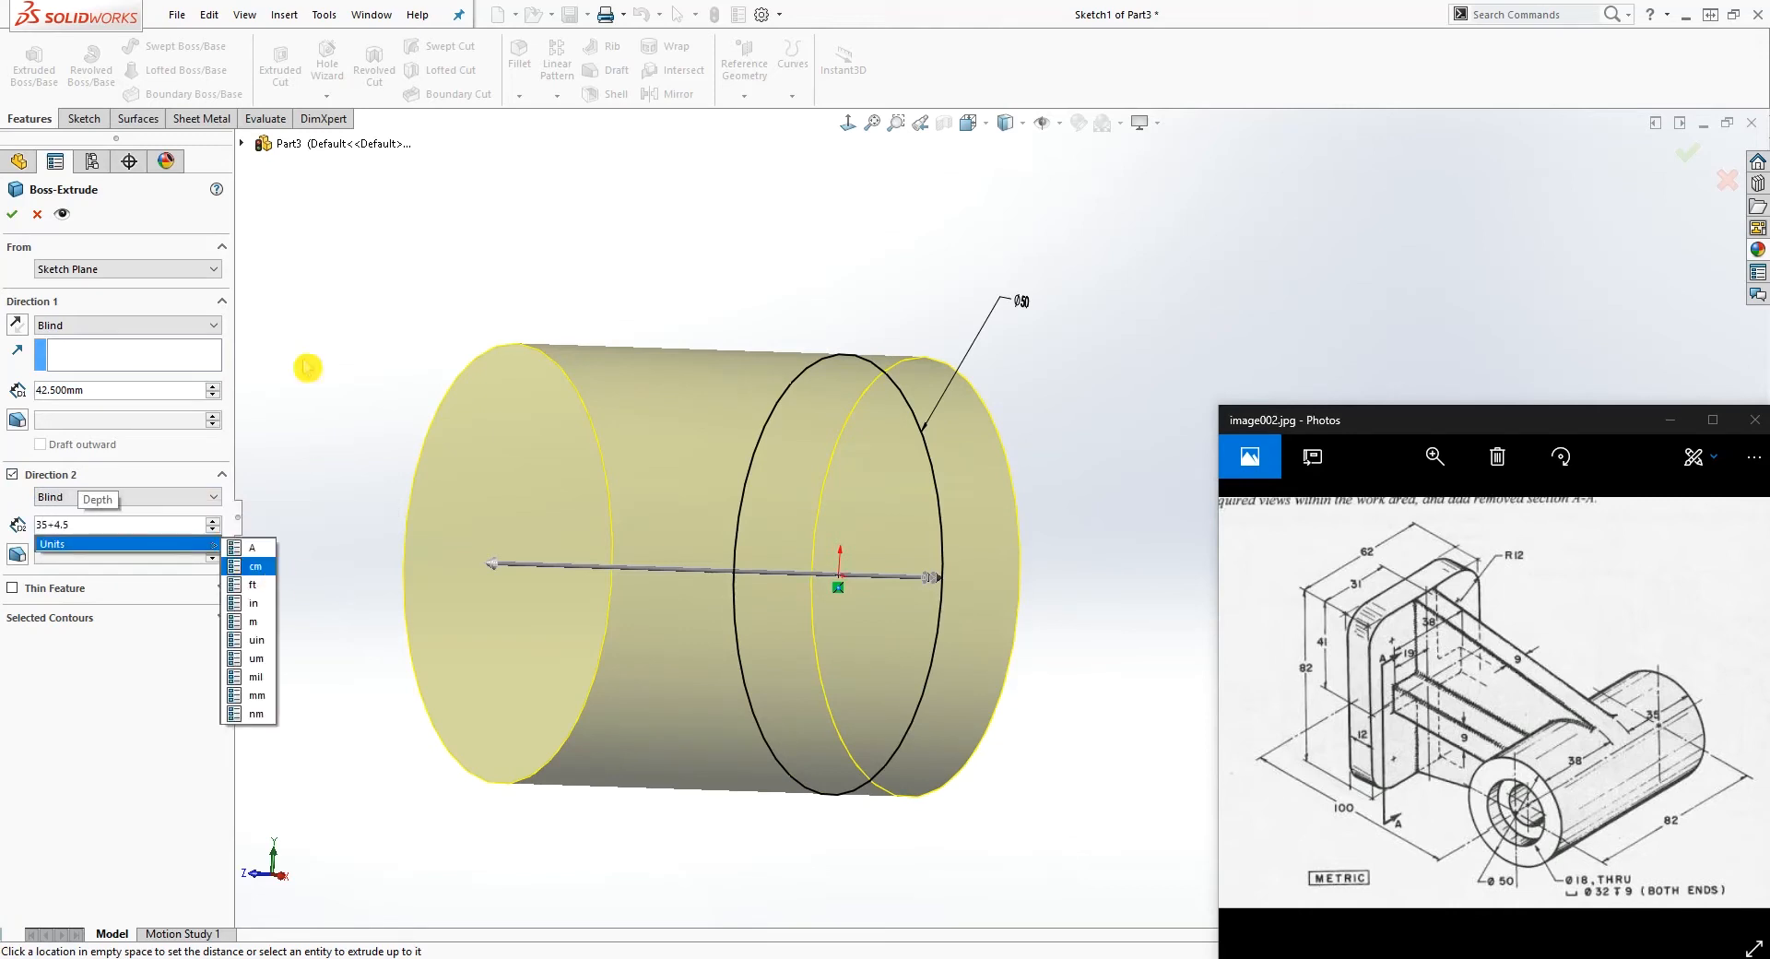
key(Return)
click(17, 218)
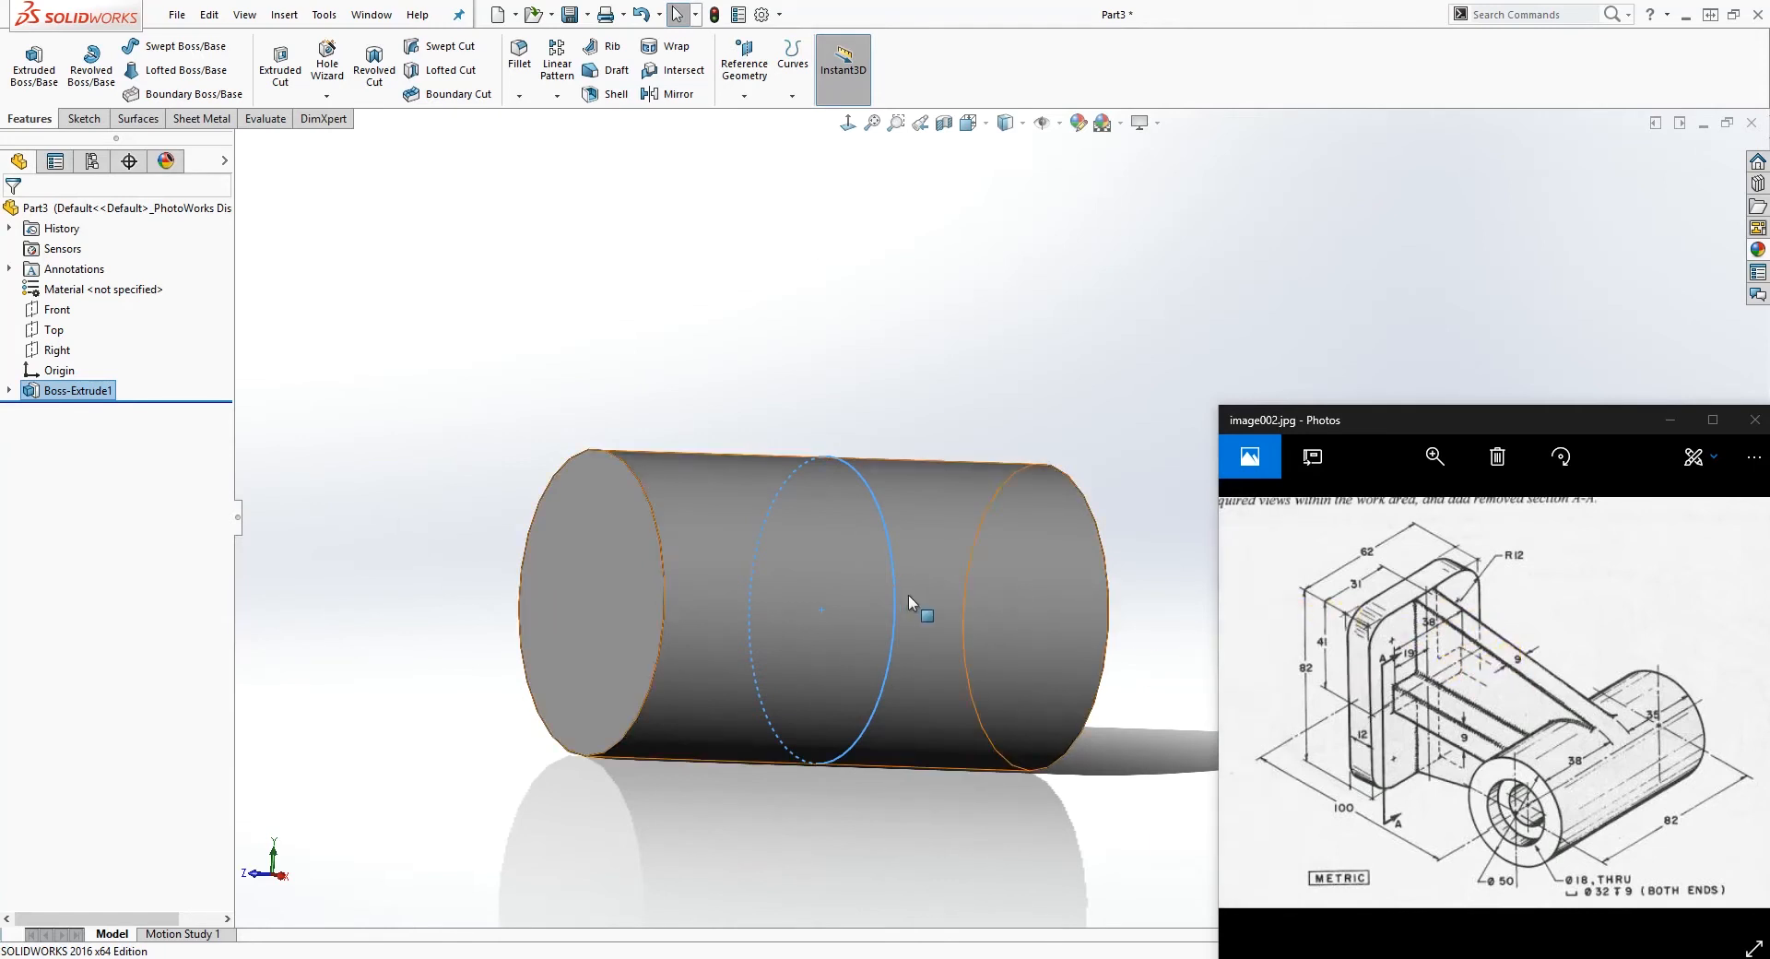
Step: Start a new sketch on the Front plane through the cylinder and orient the view normal to it
middle_drag(1020, 573, 616, 540)
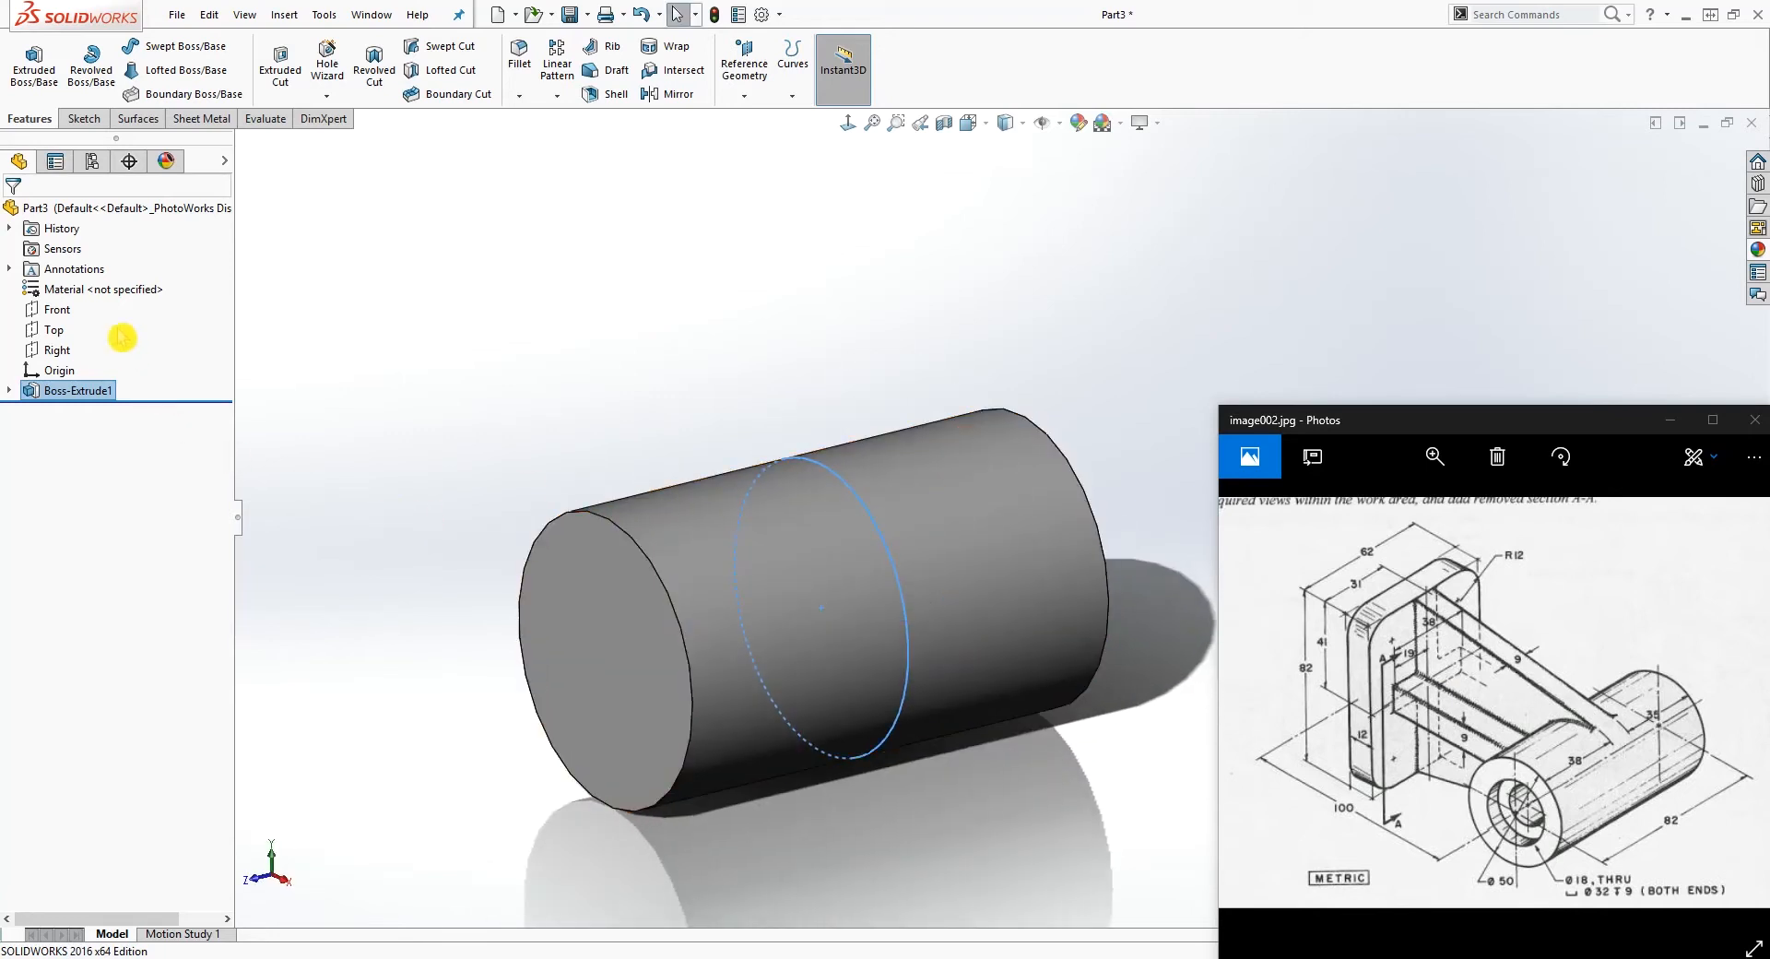
click(57, 310)
middle_drag(719, 343, 474, 261)
click(86, 127)
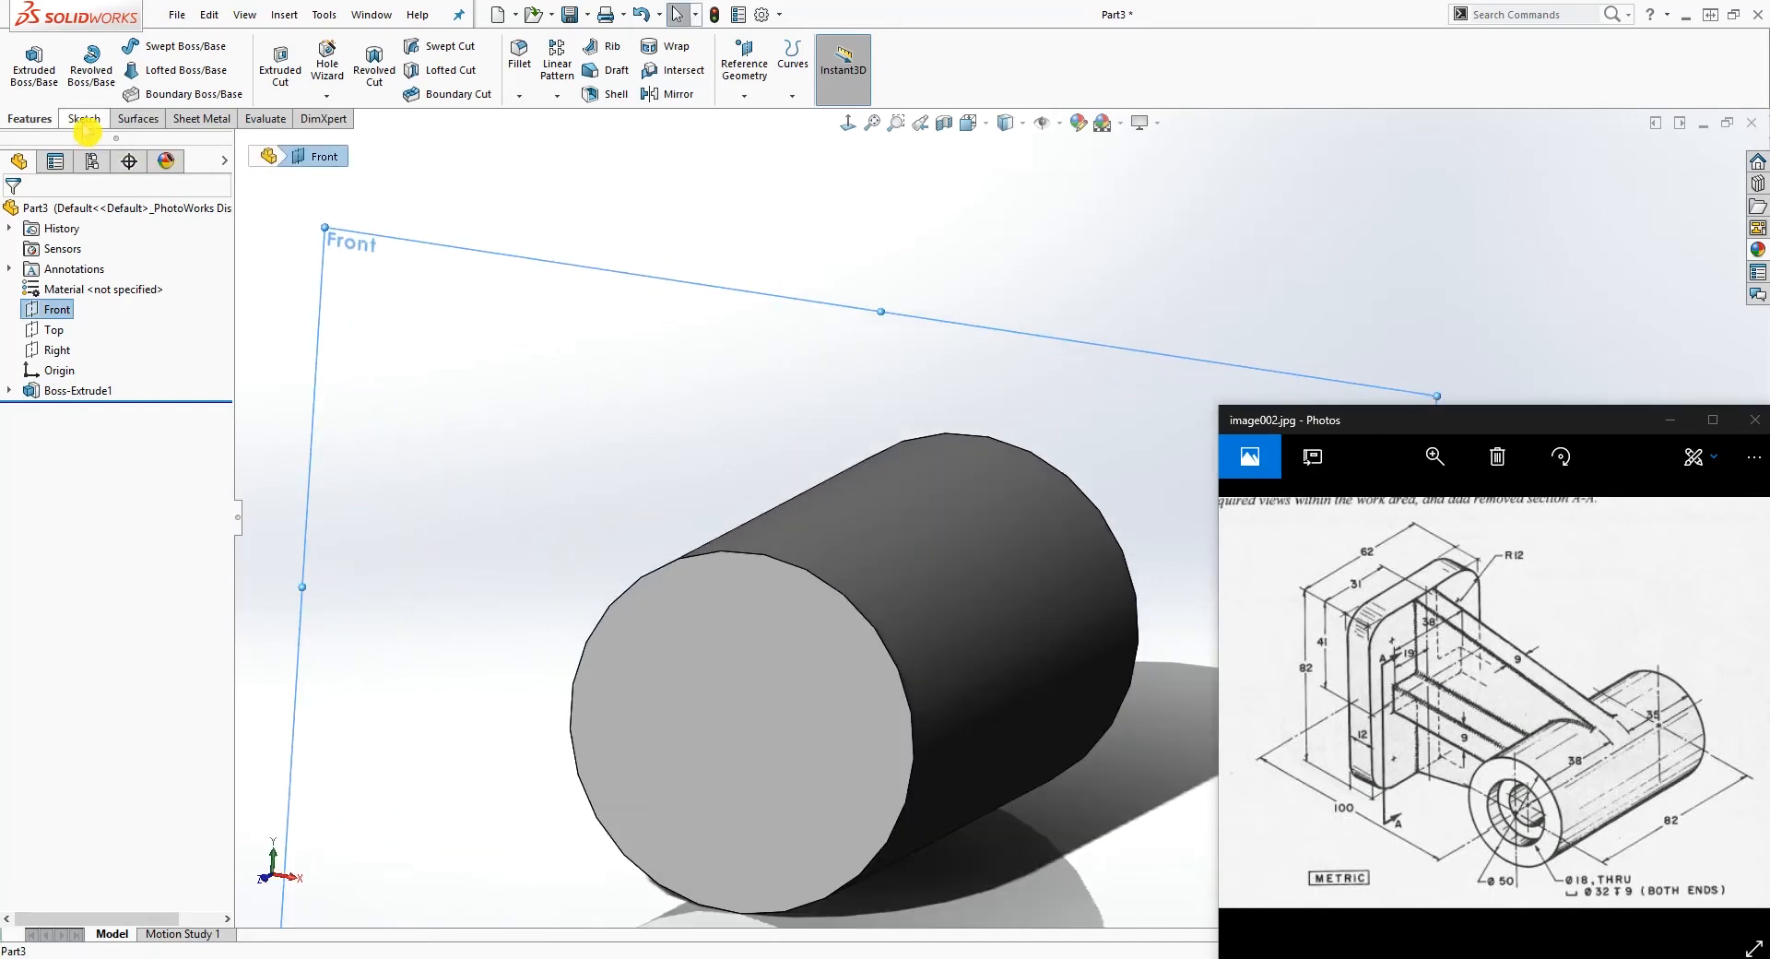
click(86, 125)
scroll(582, 306, up, 4)
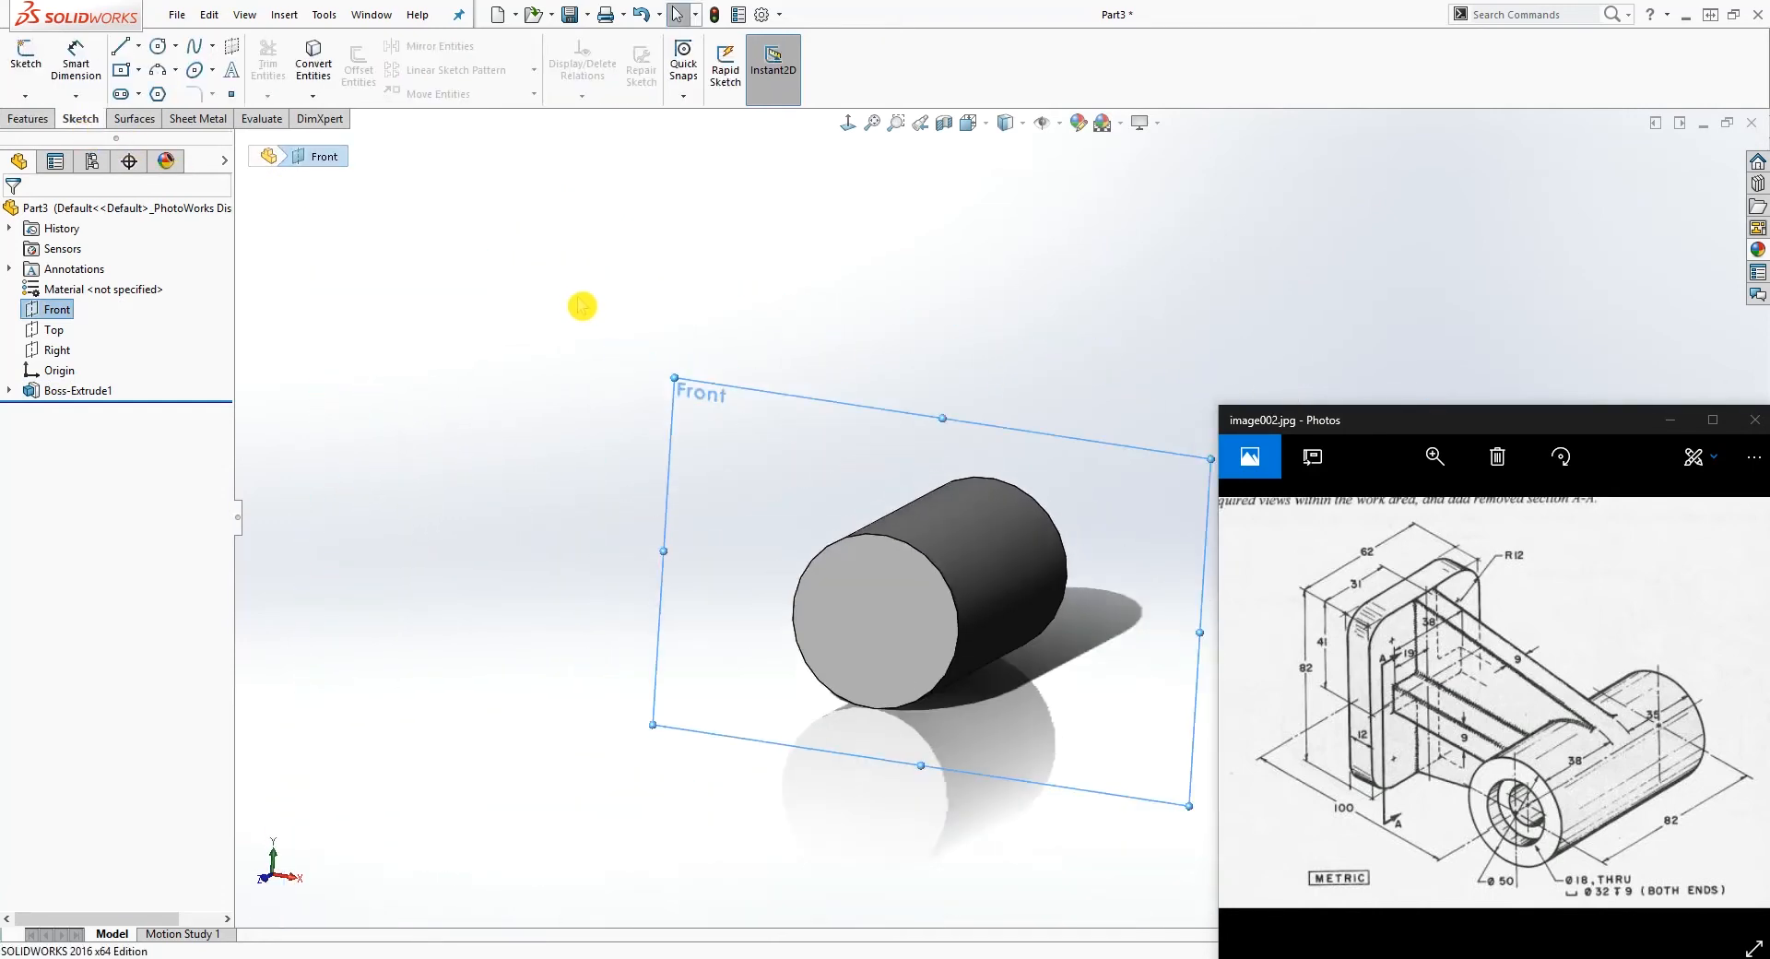
click(26, 55)
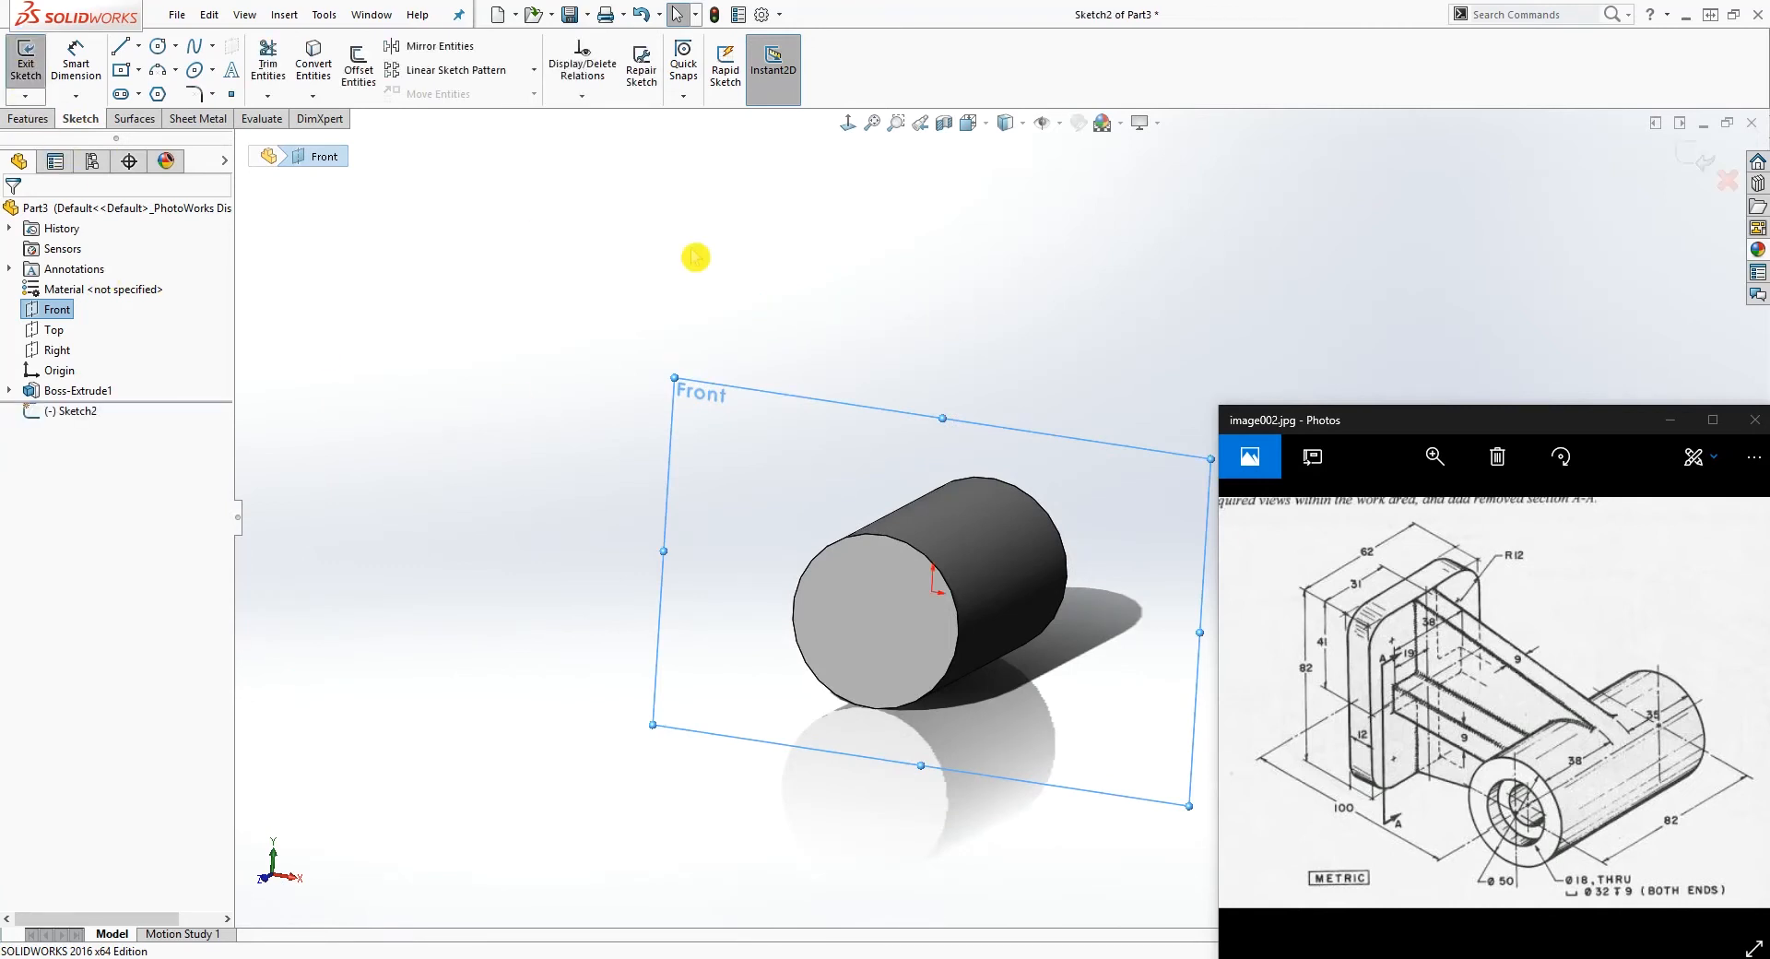
click(847, 126)
scroll(1346, 305, up, 5)
scroll(1357, 334, down, 3)
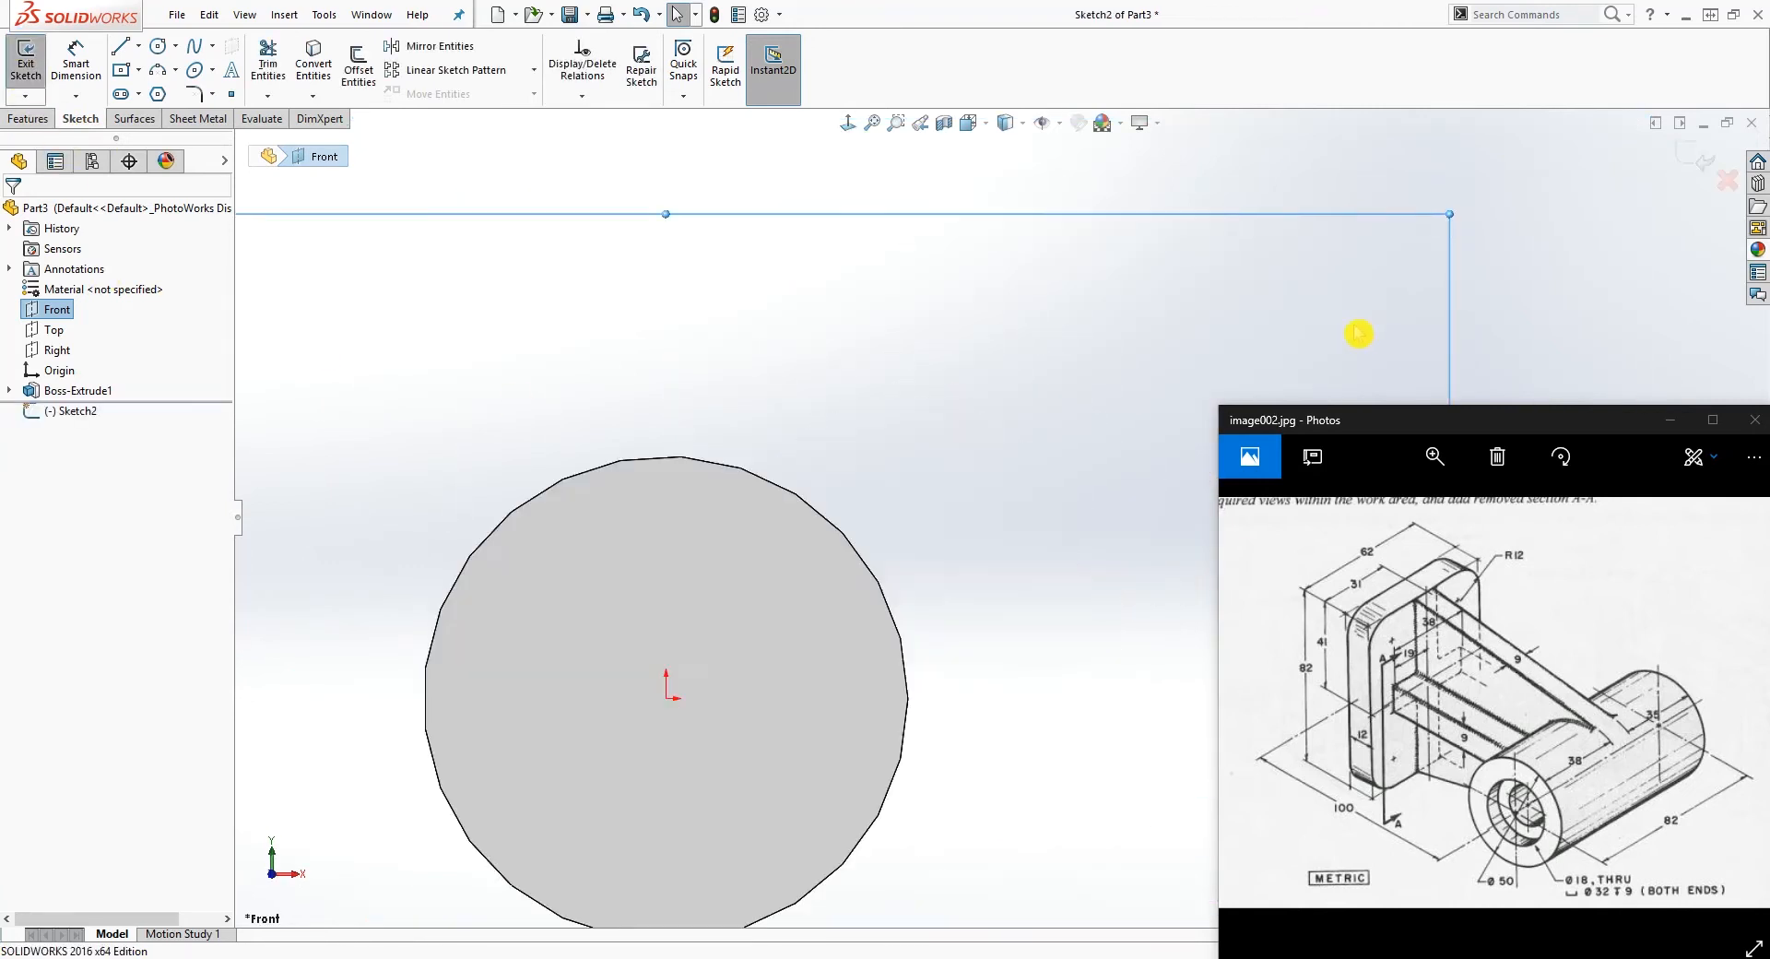
scroll(1342, 336, up, 4)
scroll(953, 750, down, 3)
scroll(842, 423, up, 1)
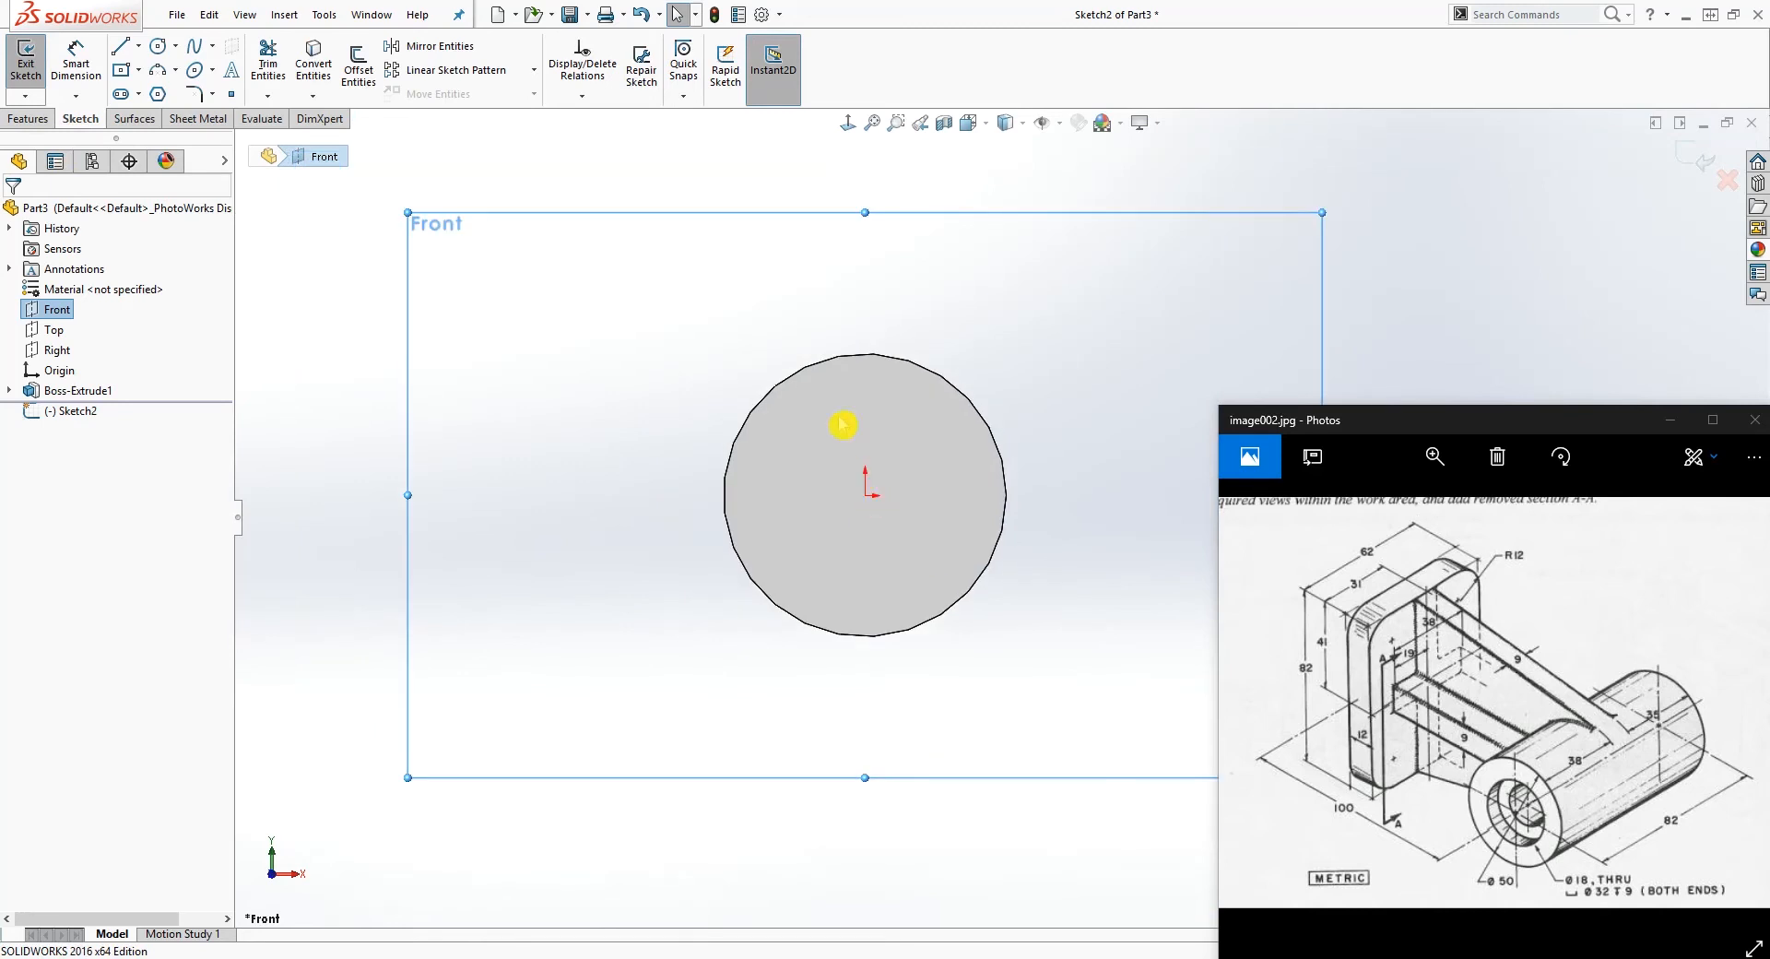
Step: Sketch three connected lines from the circle's top point to its bottom point: about 99 mm slanted, 84 mm vertical, and 97 mm slanted
key(l)
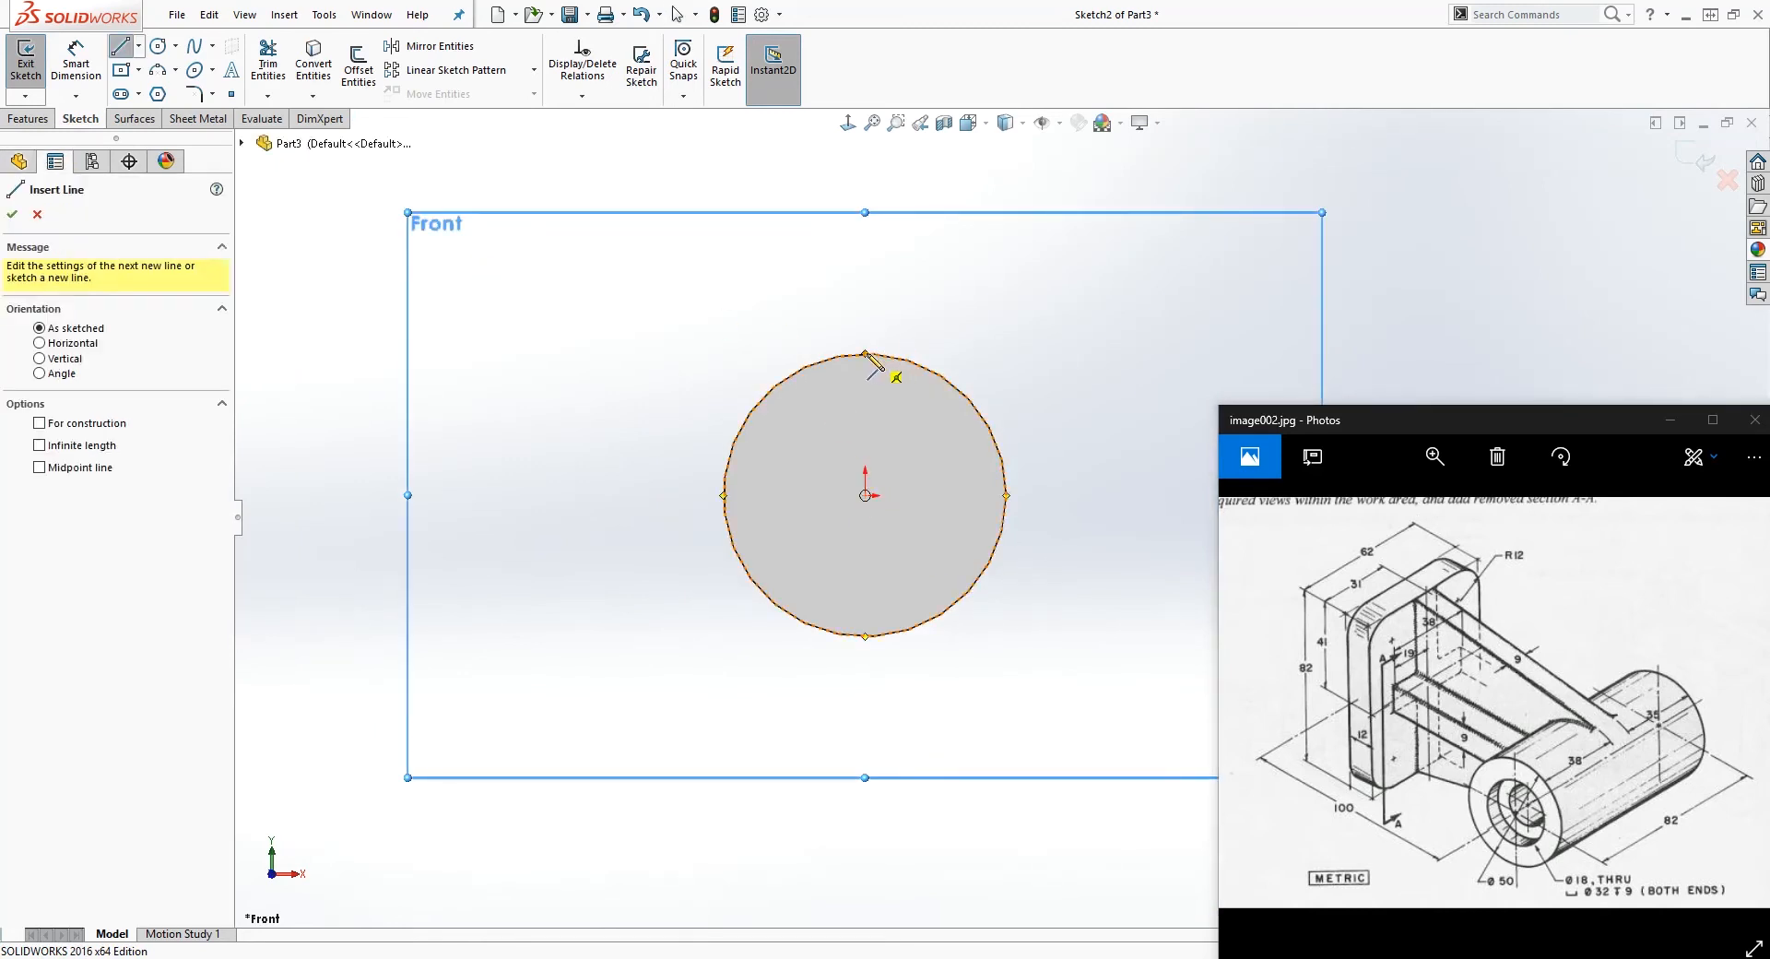
click(865, 354)
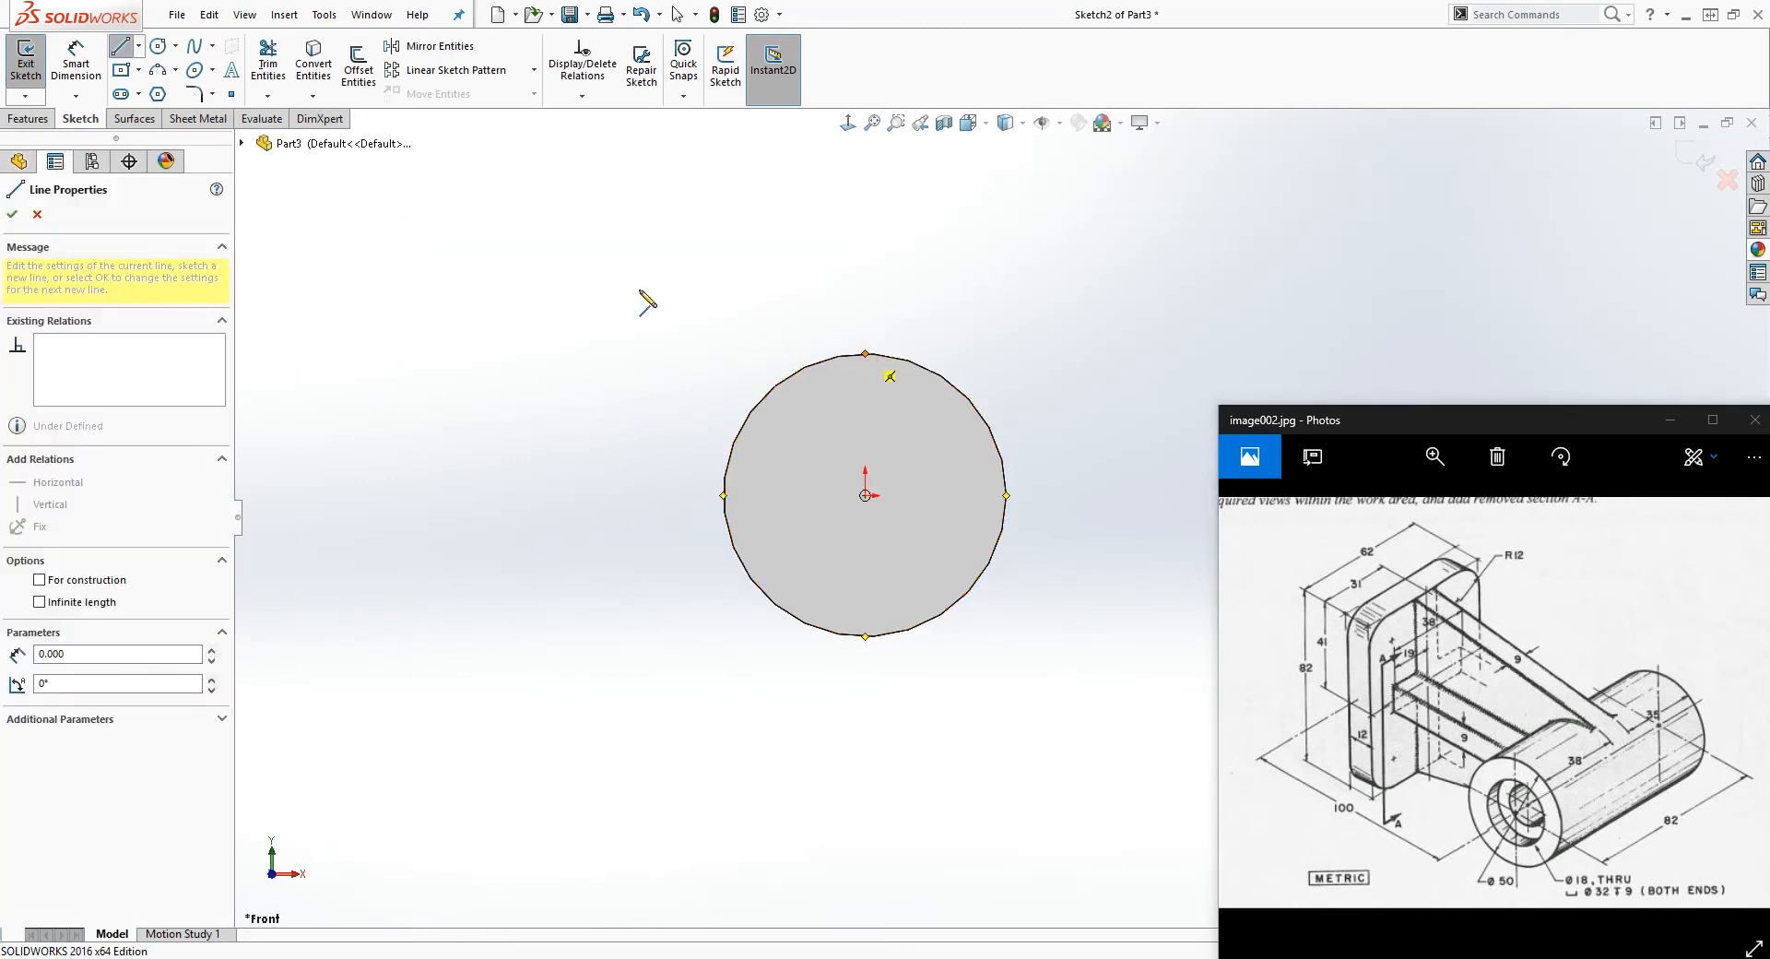
click(321, 213)
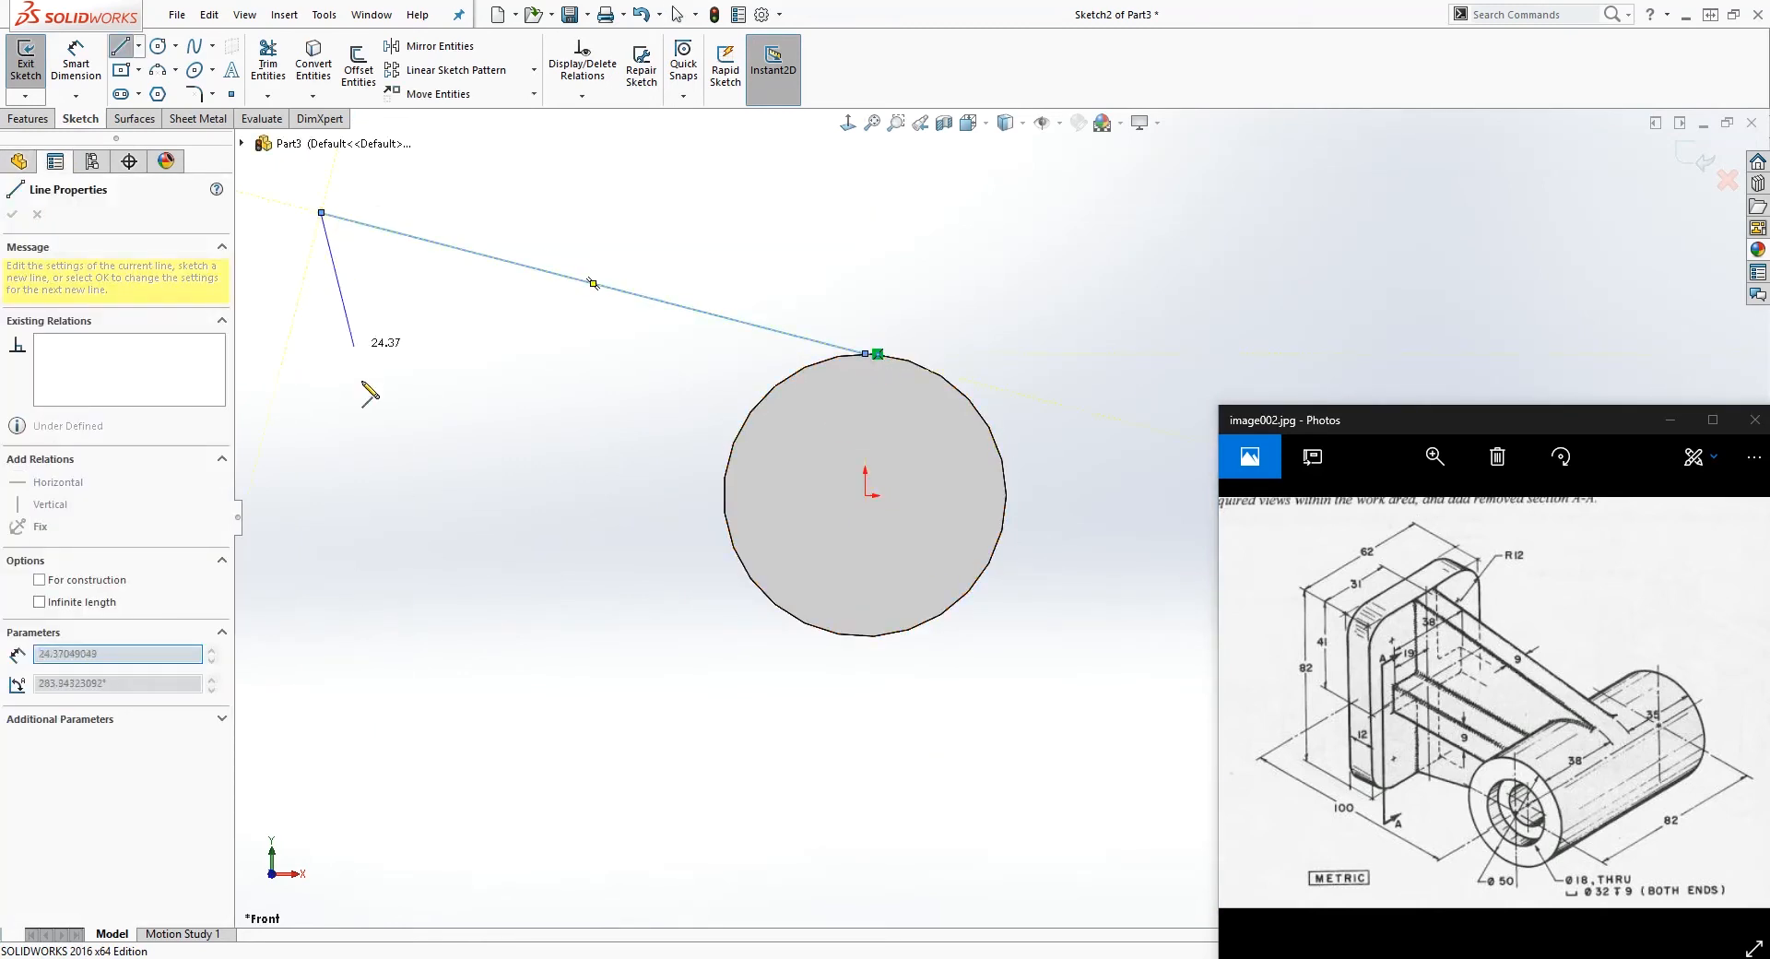
click(321, 685)
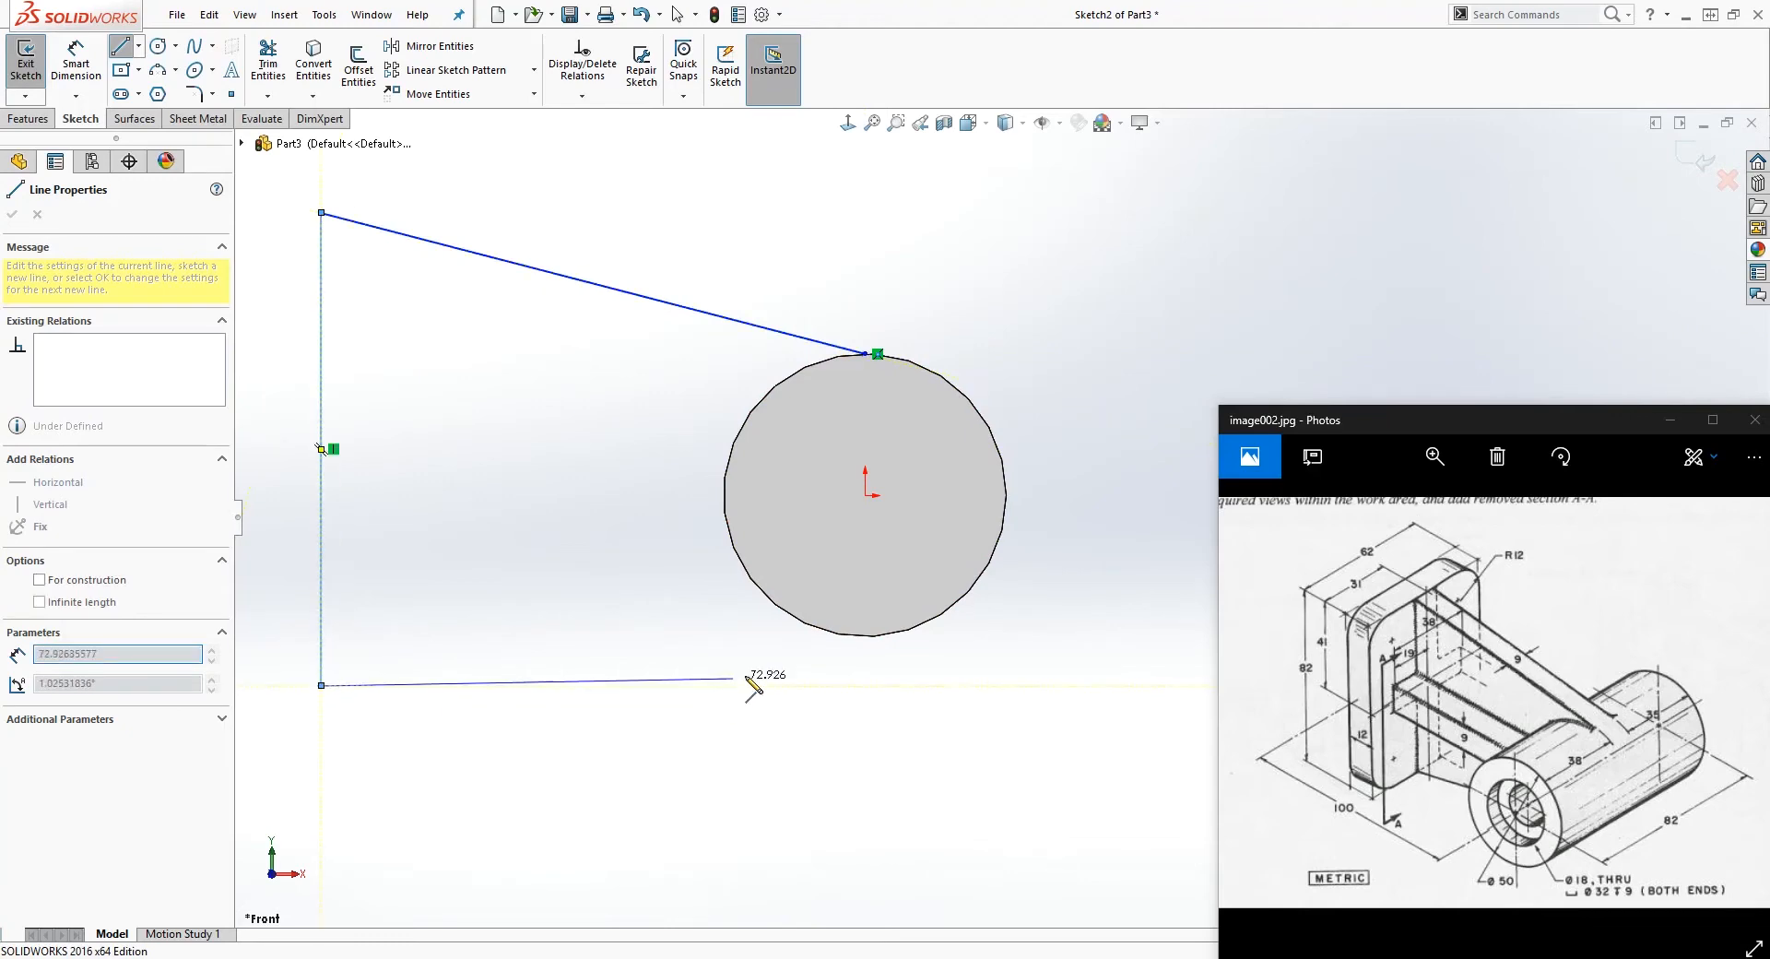
click(865, 636)
key(Escape)
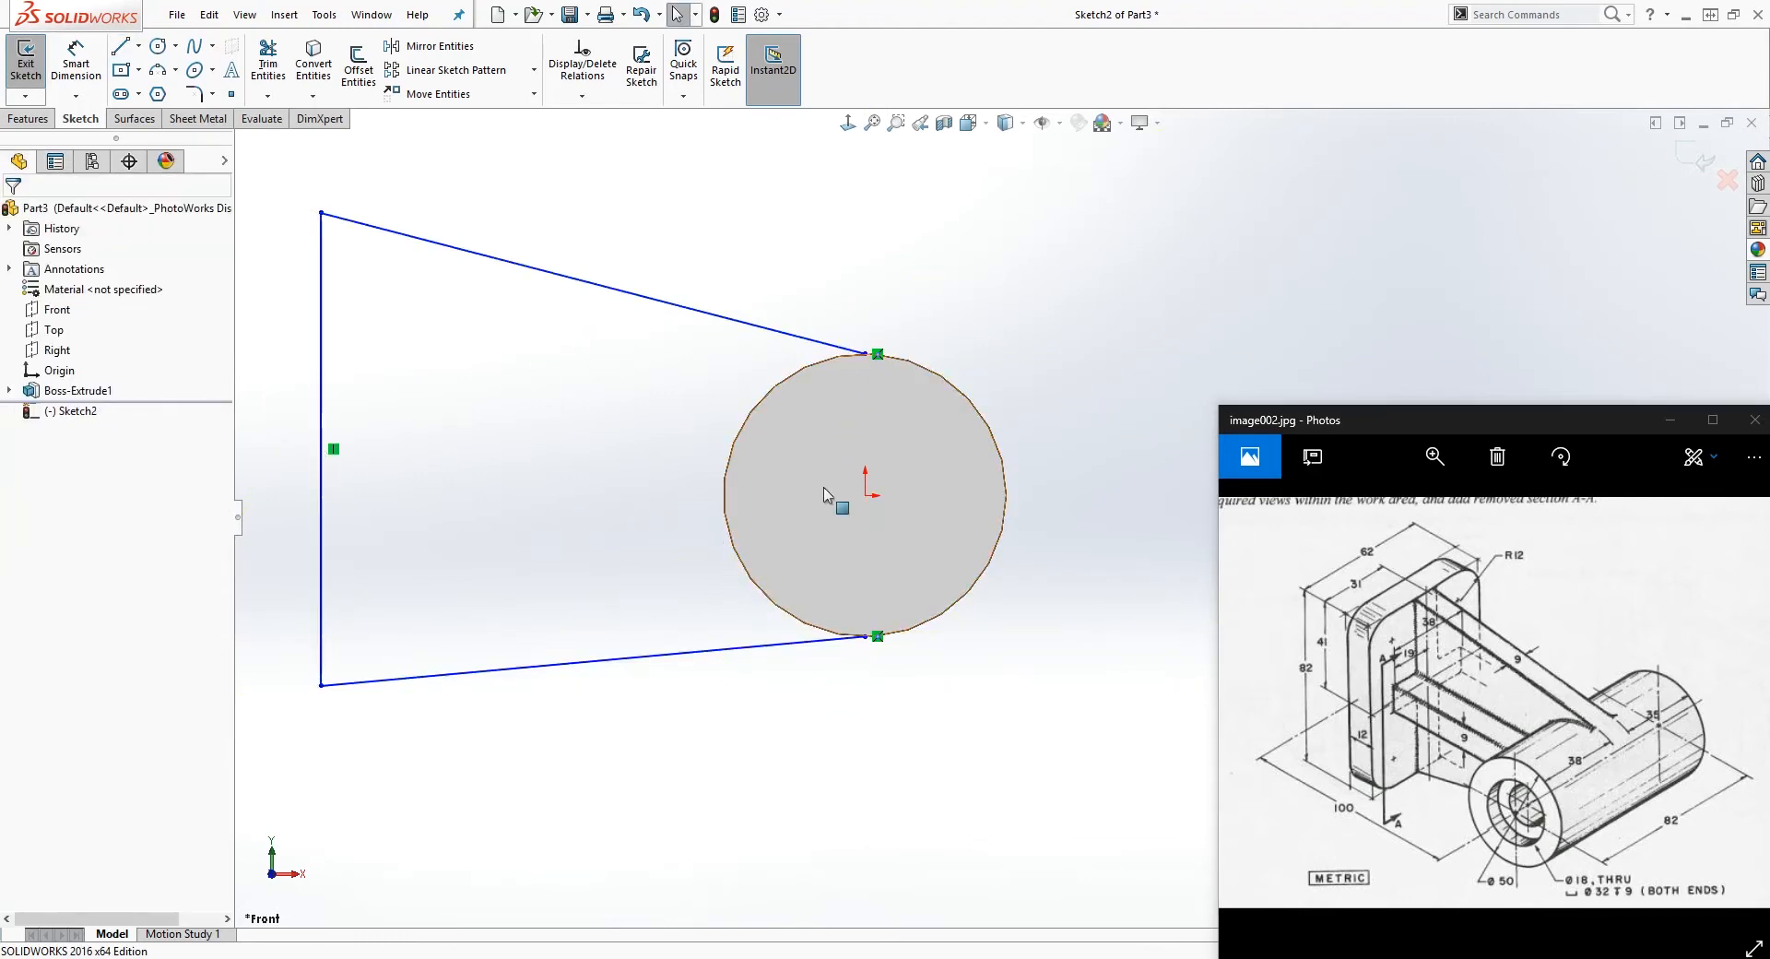
Step: Draw a line about 87 mm long from the origin toward the vertical line and make it horizontal
key(l)
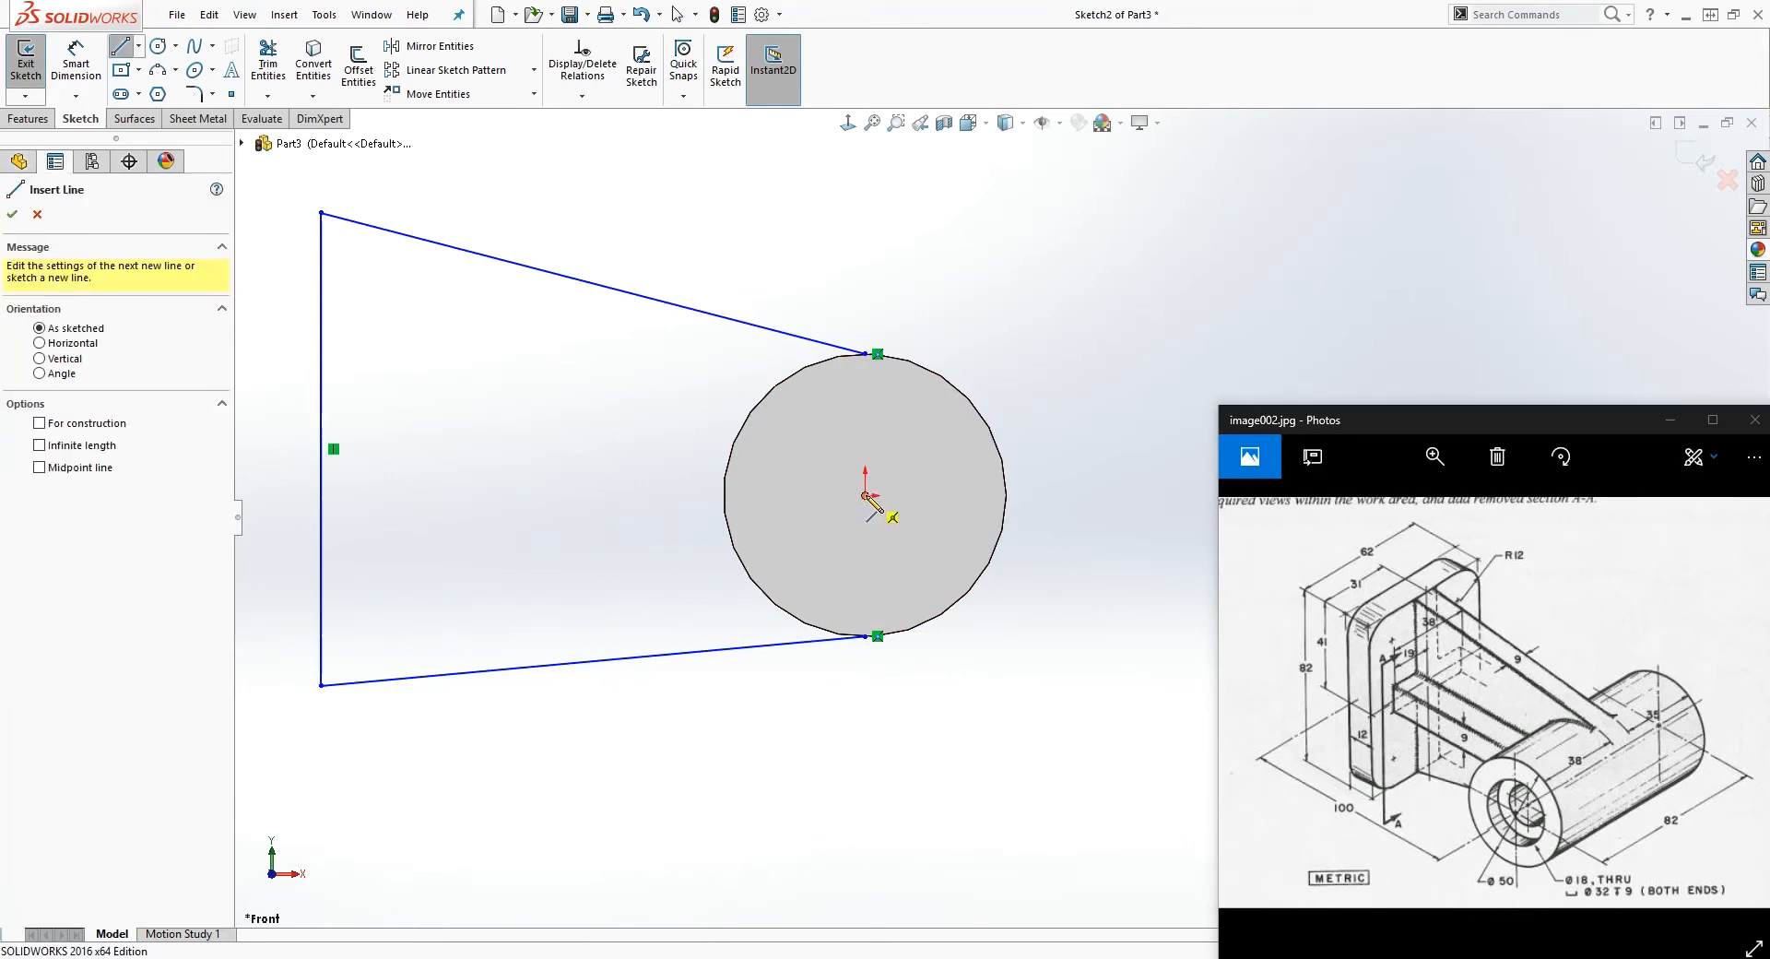
click(864, 495)
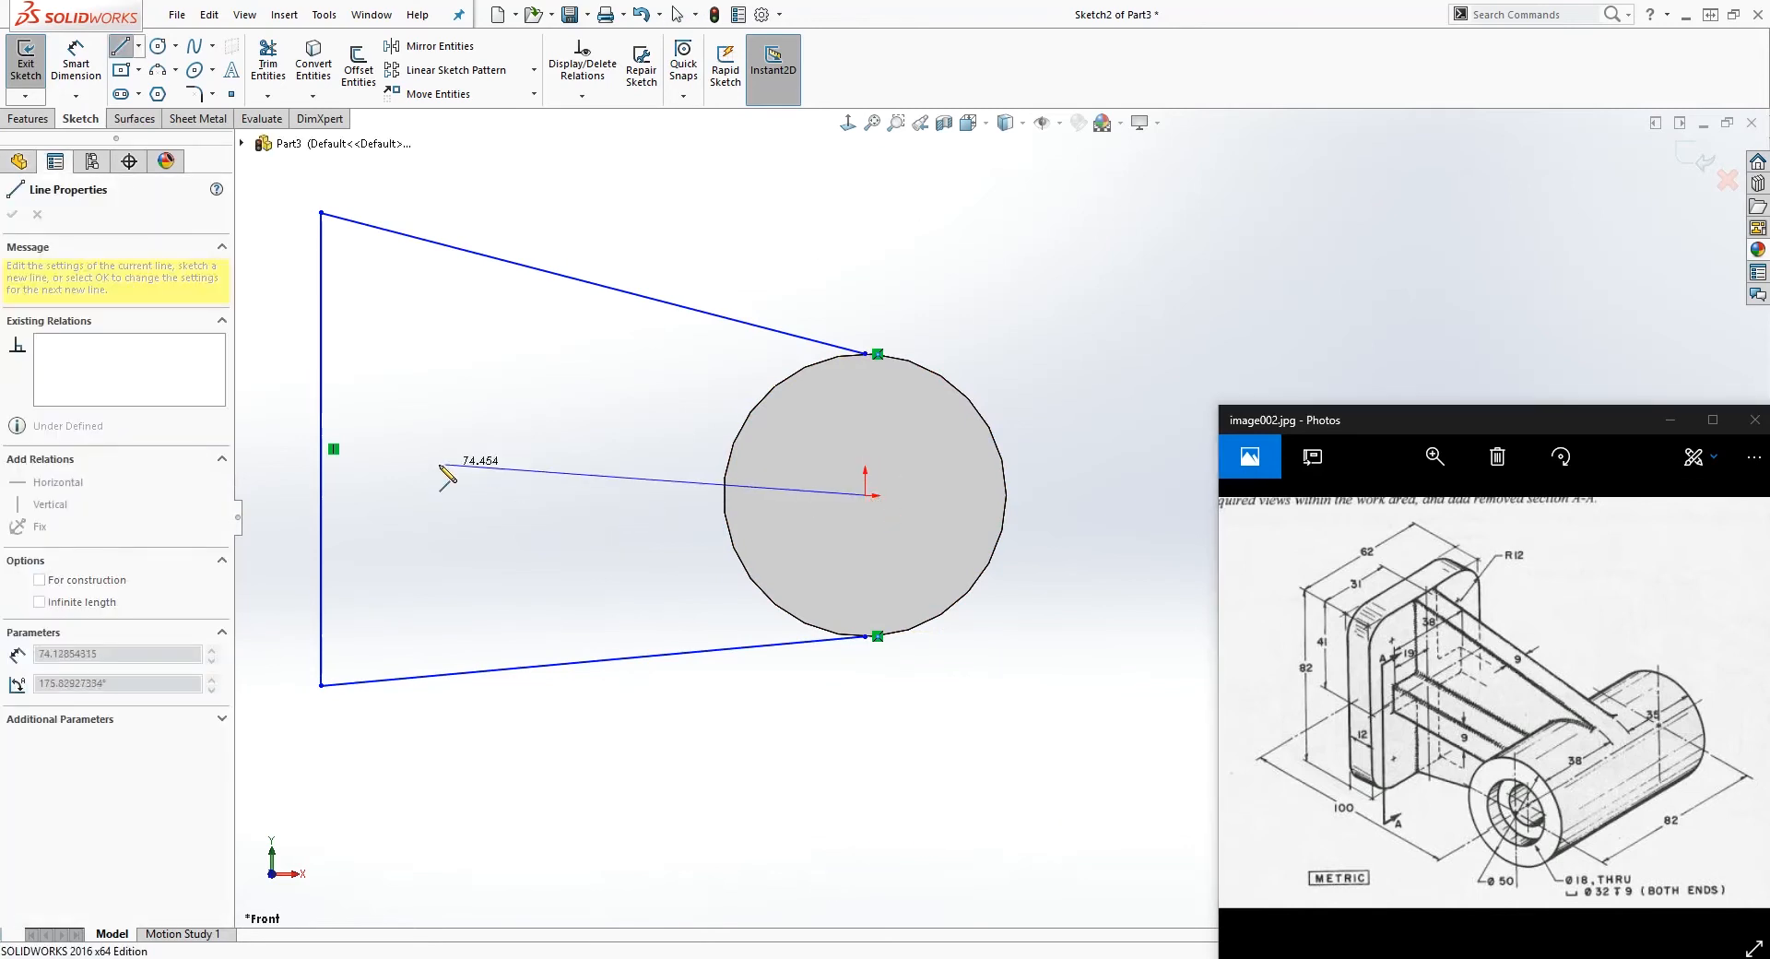
click(373, 487)
key(Escape)
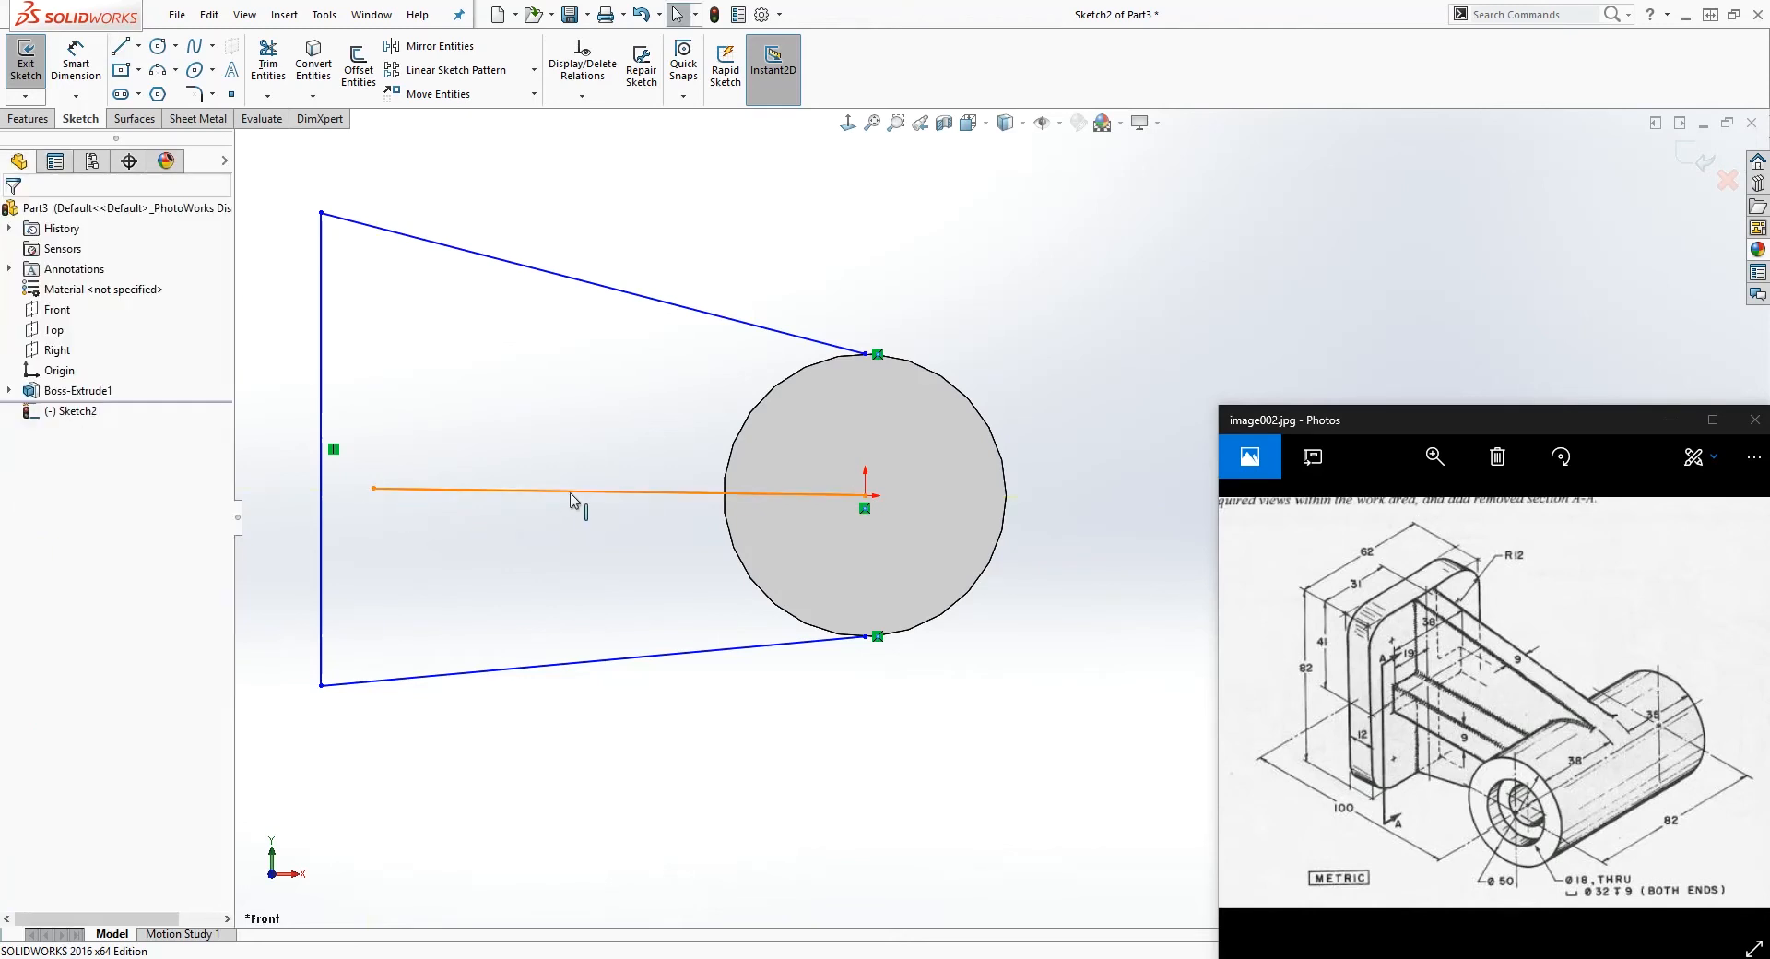
click(28, 408)
click(609, 515)
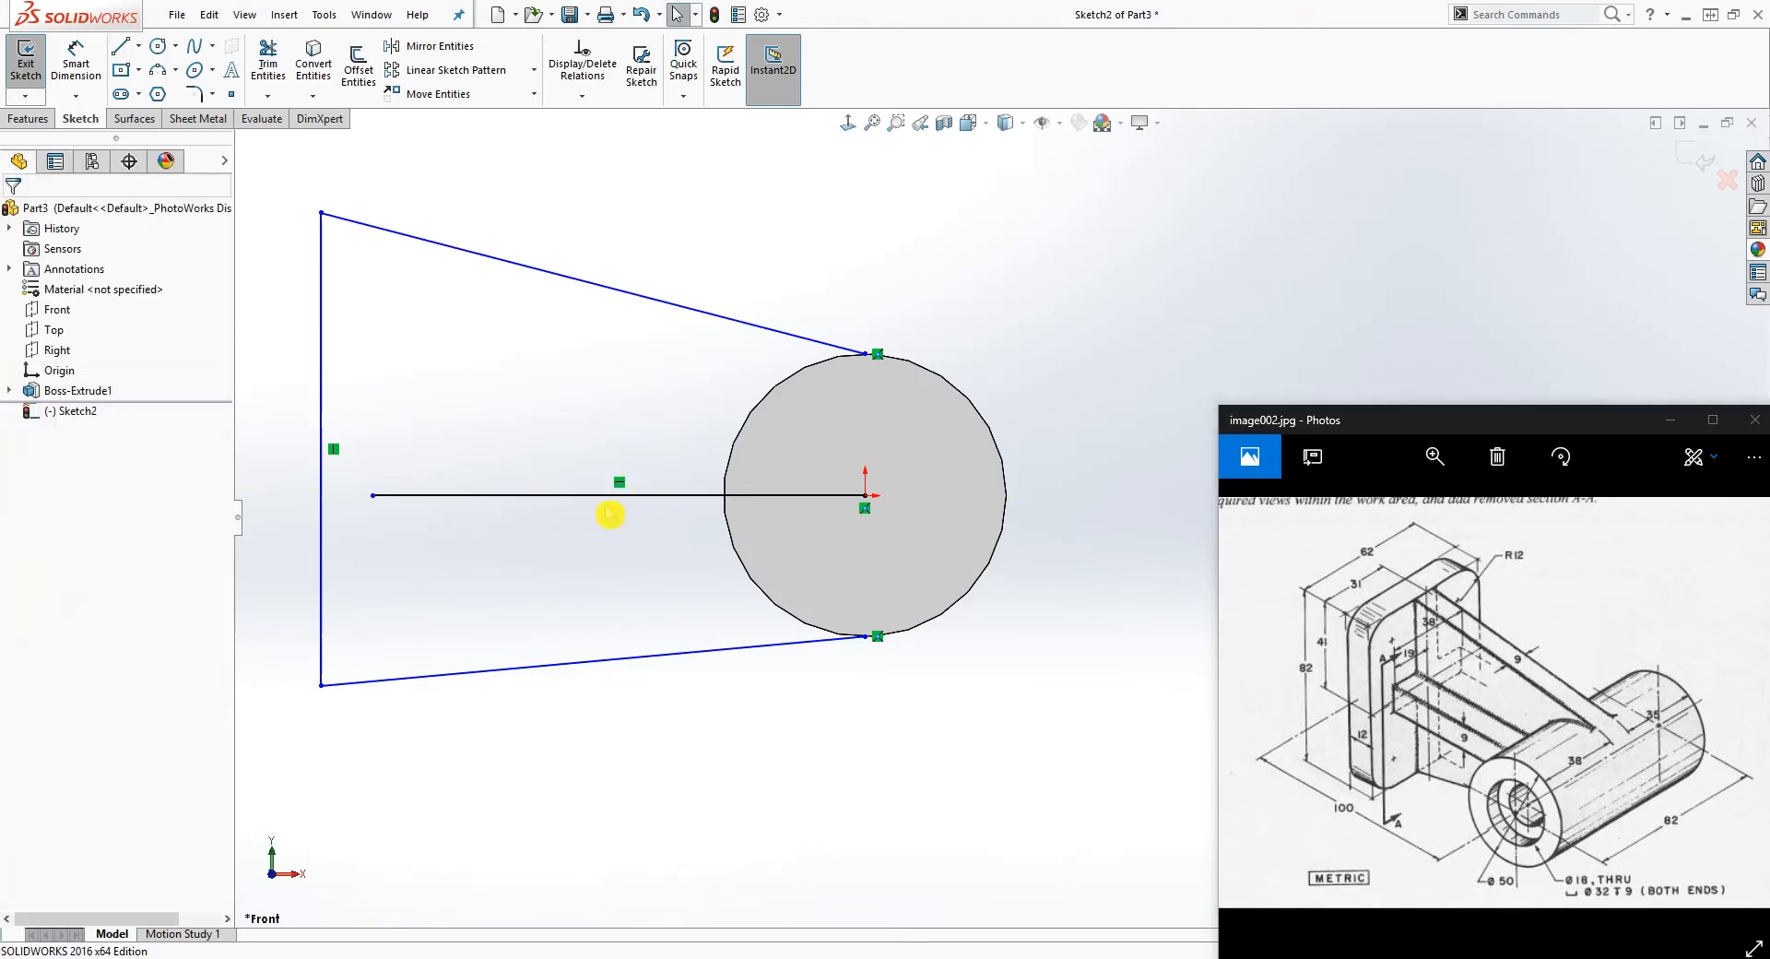
Step: Convert the horizontal line through the origin into construction geometry
click(578, 499)
click(46, 513)
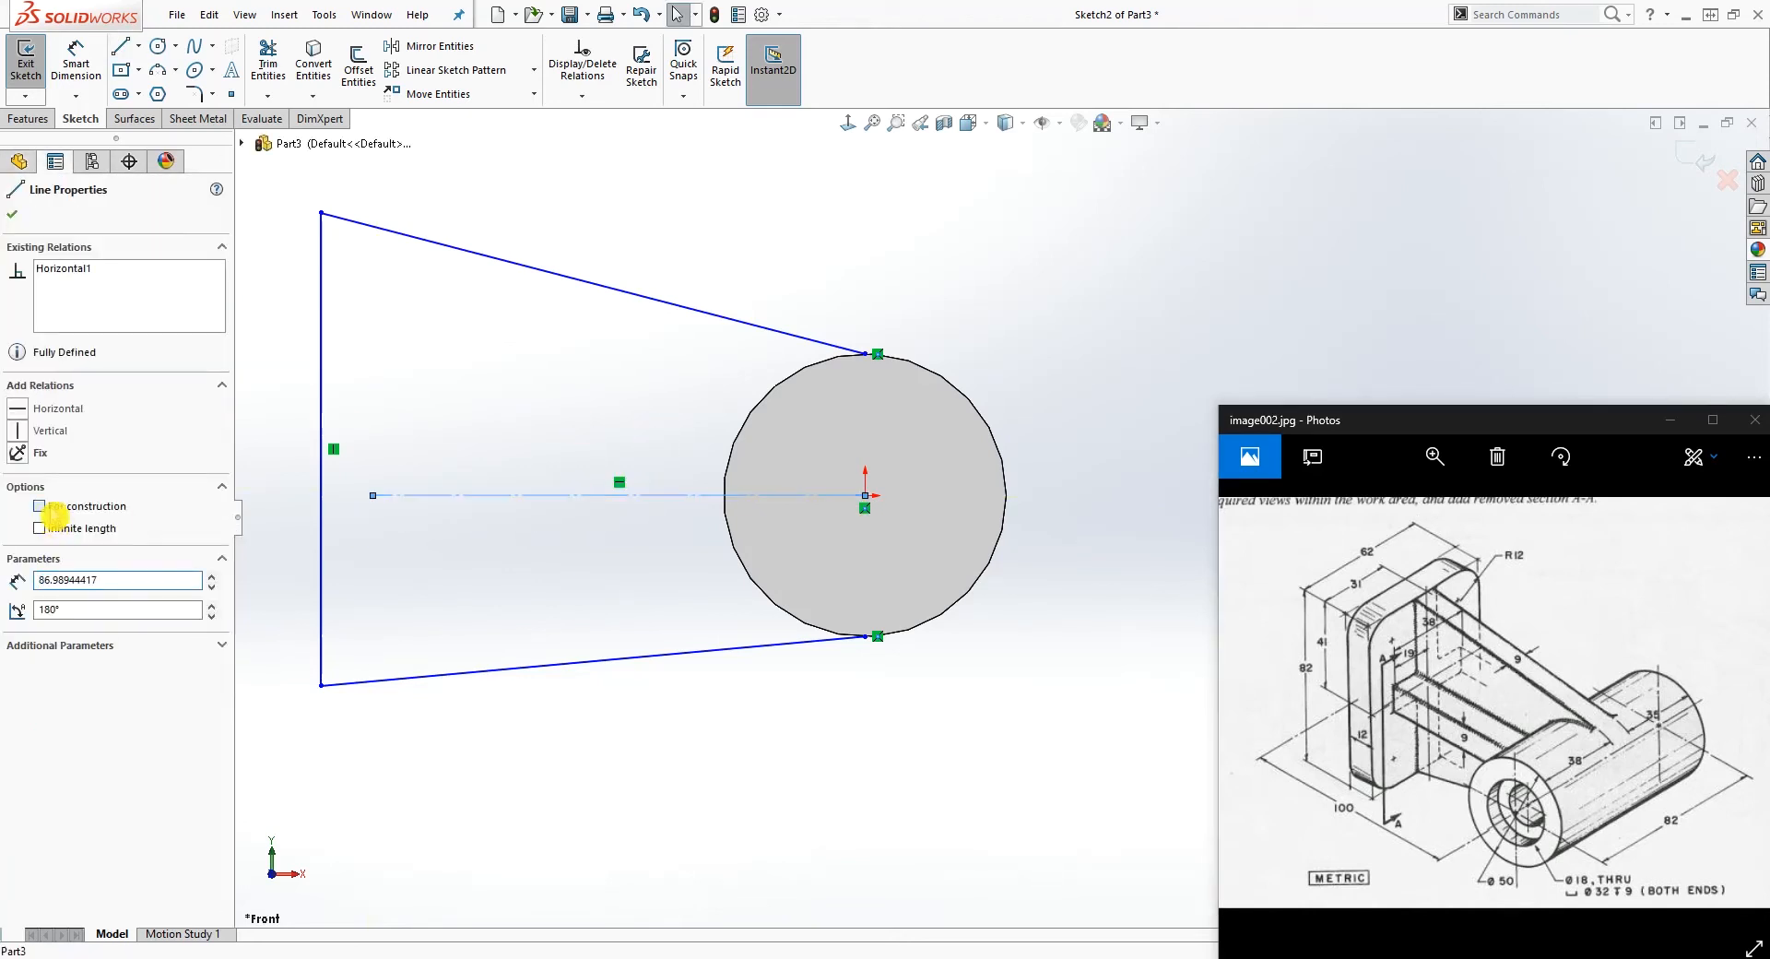
click(430, 656)
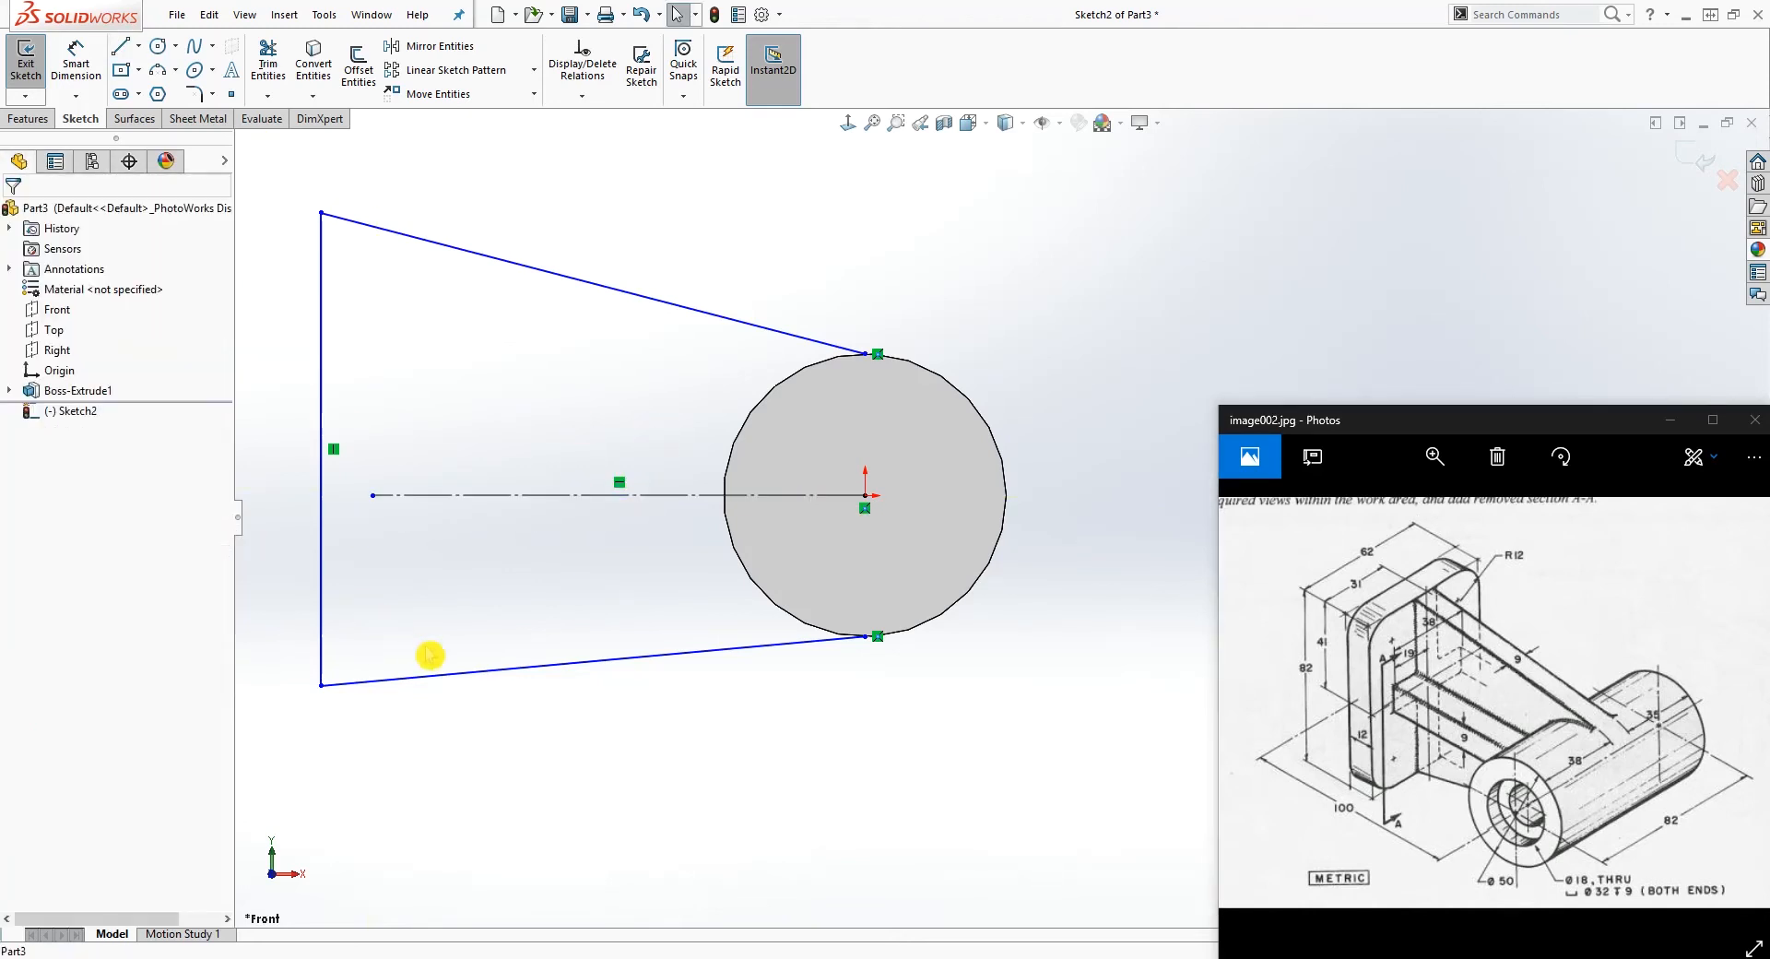
Step: Make the two slanted lines symmetric about the horizontal centerline
click(611, 288)
ctrl+click(601, 498)
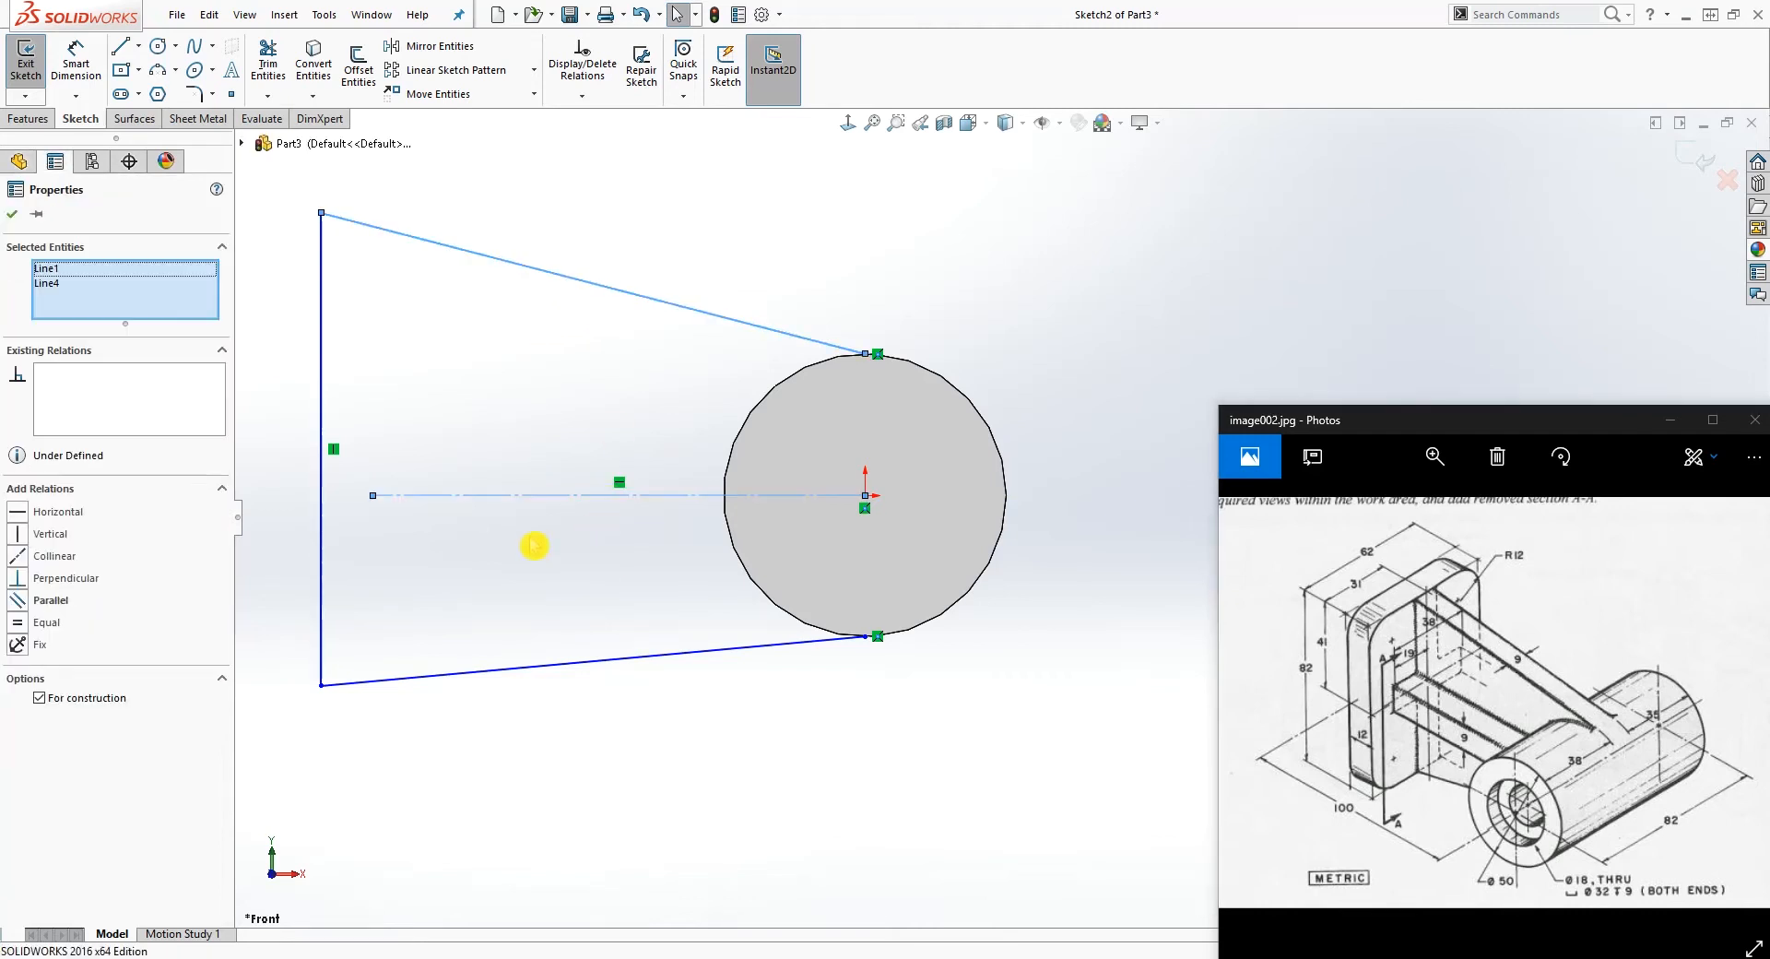
ctrl+click(496, 671)
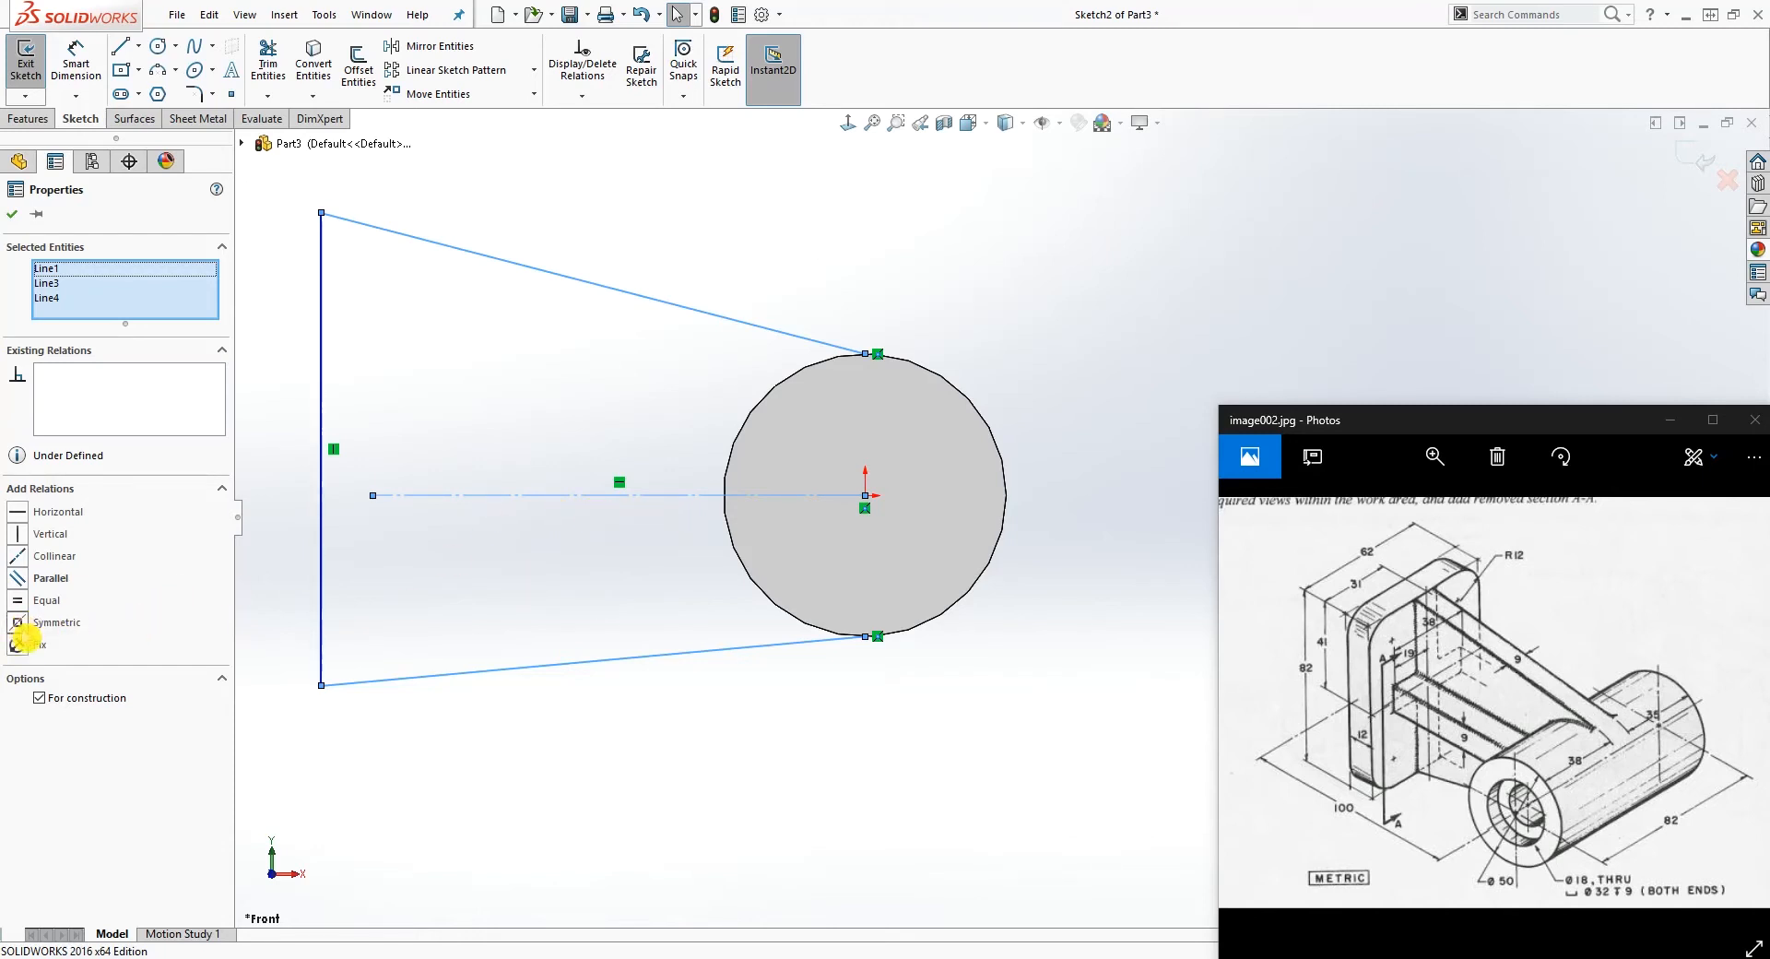
click(19, 622)
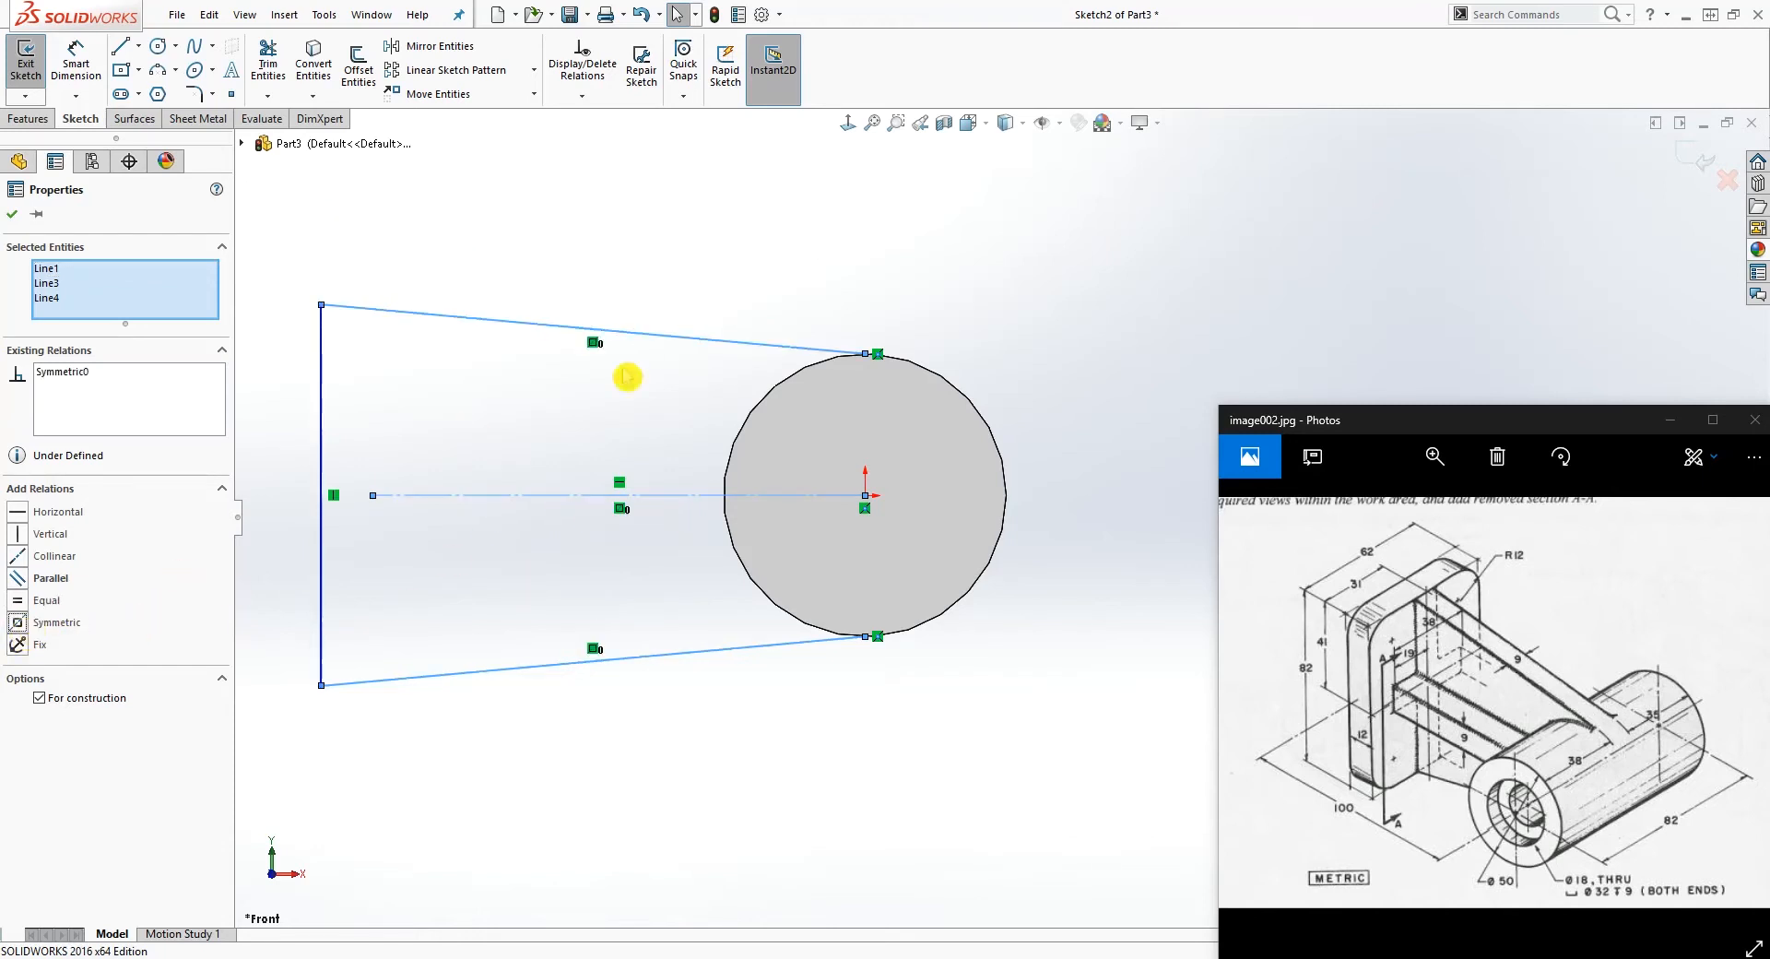
click(644, 533)
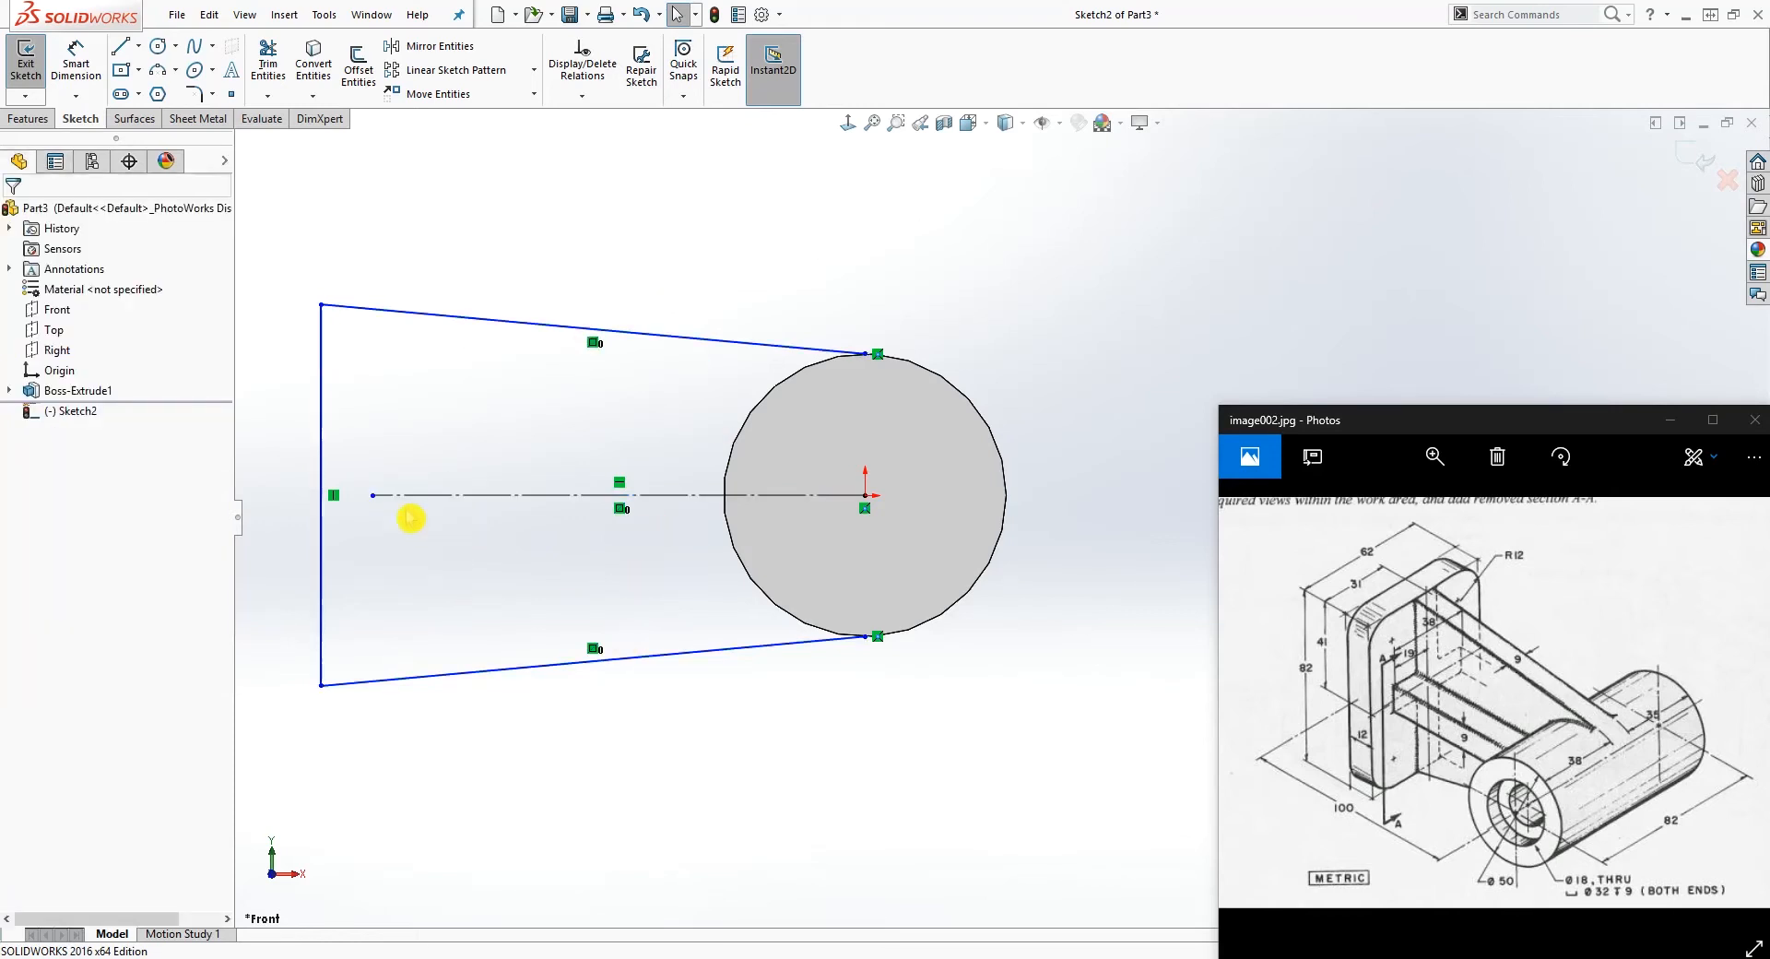
Step: Attach the centerline's free end to the vertical line's midpoint and stretch the profile taller by its upper outer corner
drag(372, 497, 321, 495)
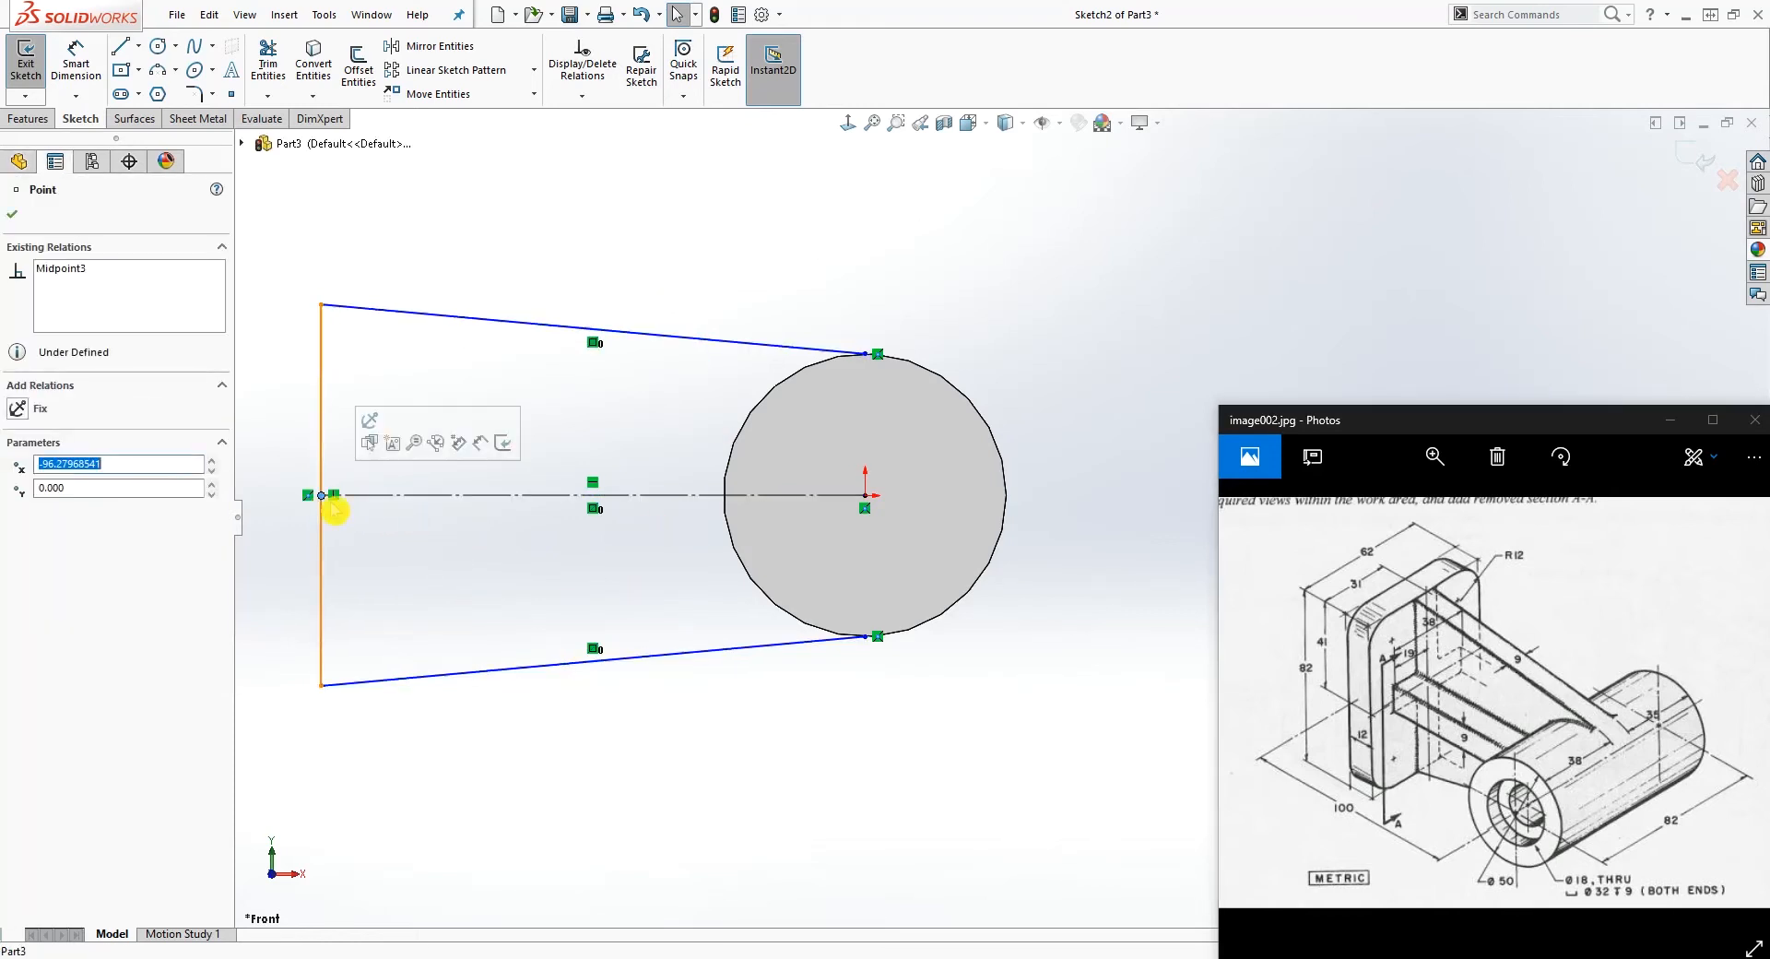
click(601, 614)
mouse_move(323, 306)
mouse_down()
mouse_move(326, 232)
mouse_move(322, 252)
mouse_up()
click(541, 394)
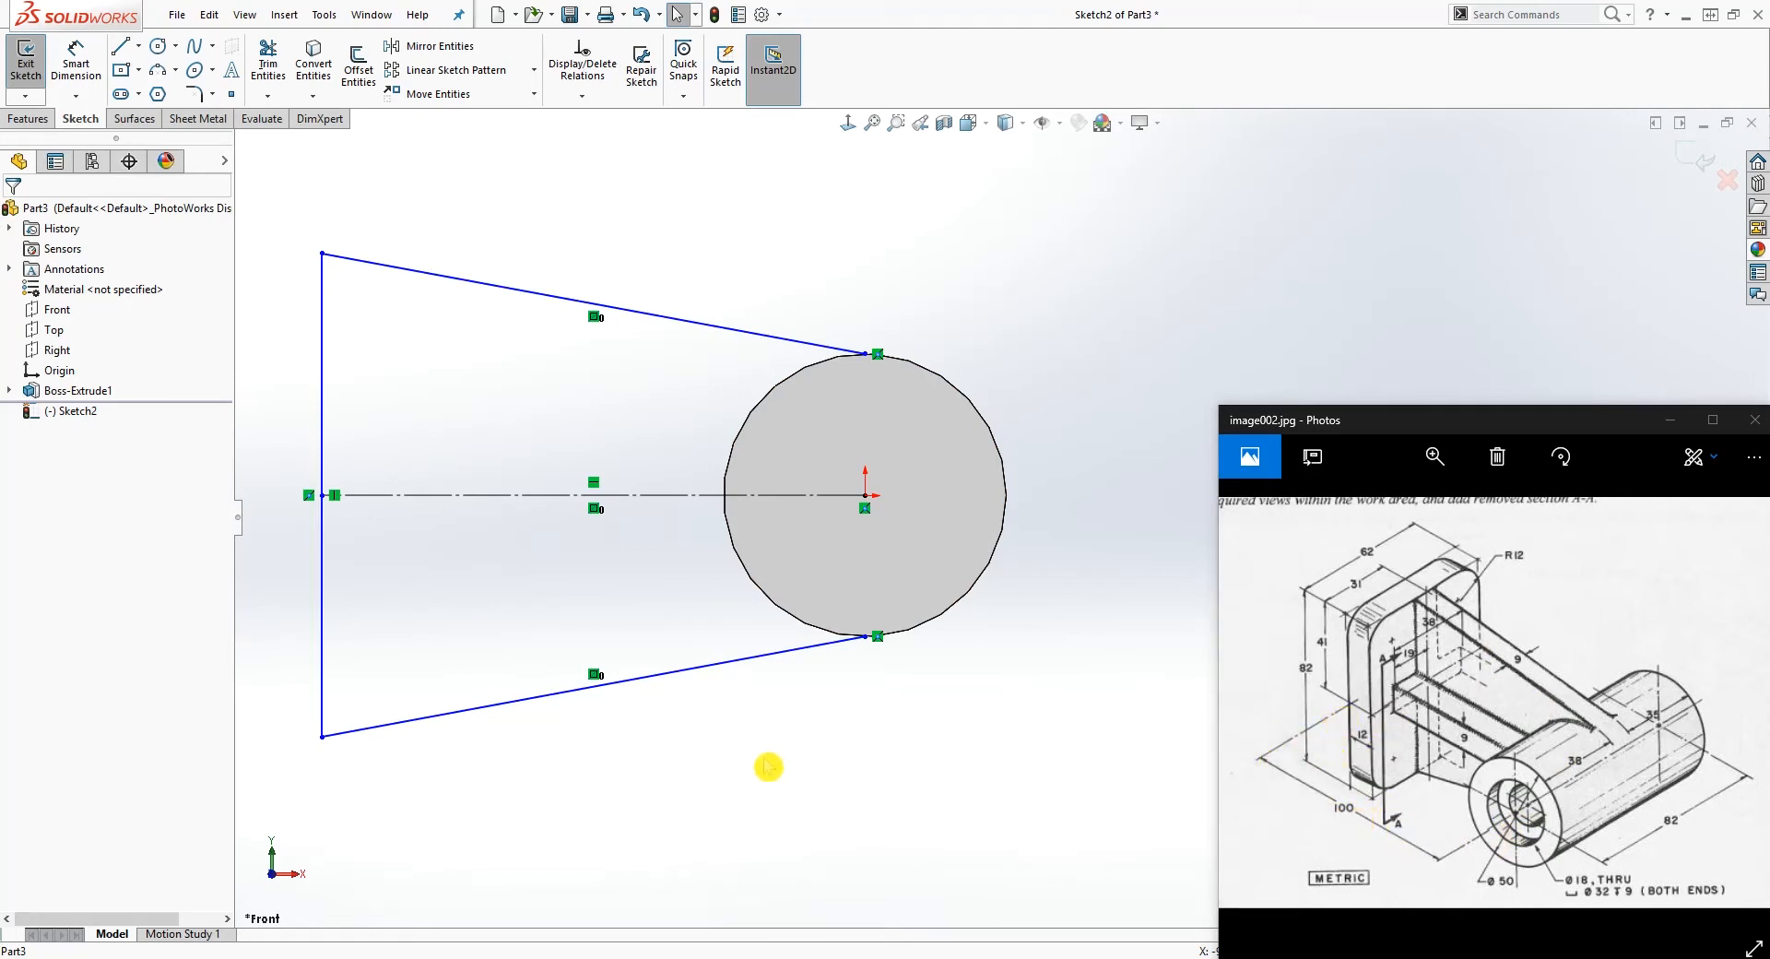
Step: Dimension the horizontal distance from the origin to the profile's lower outer corner as 100-12 mm
right_drag(769, 768, 719, 577)
click(870, 500)
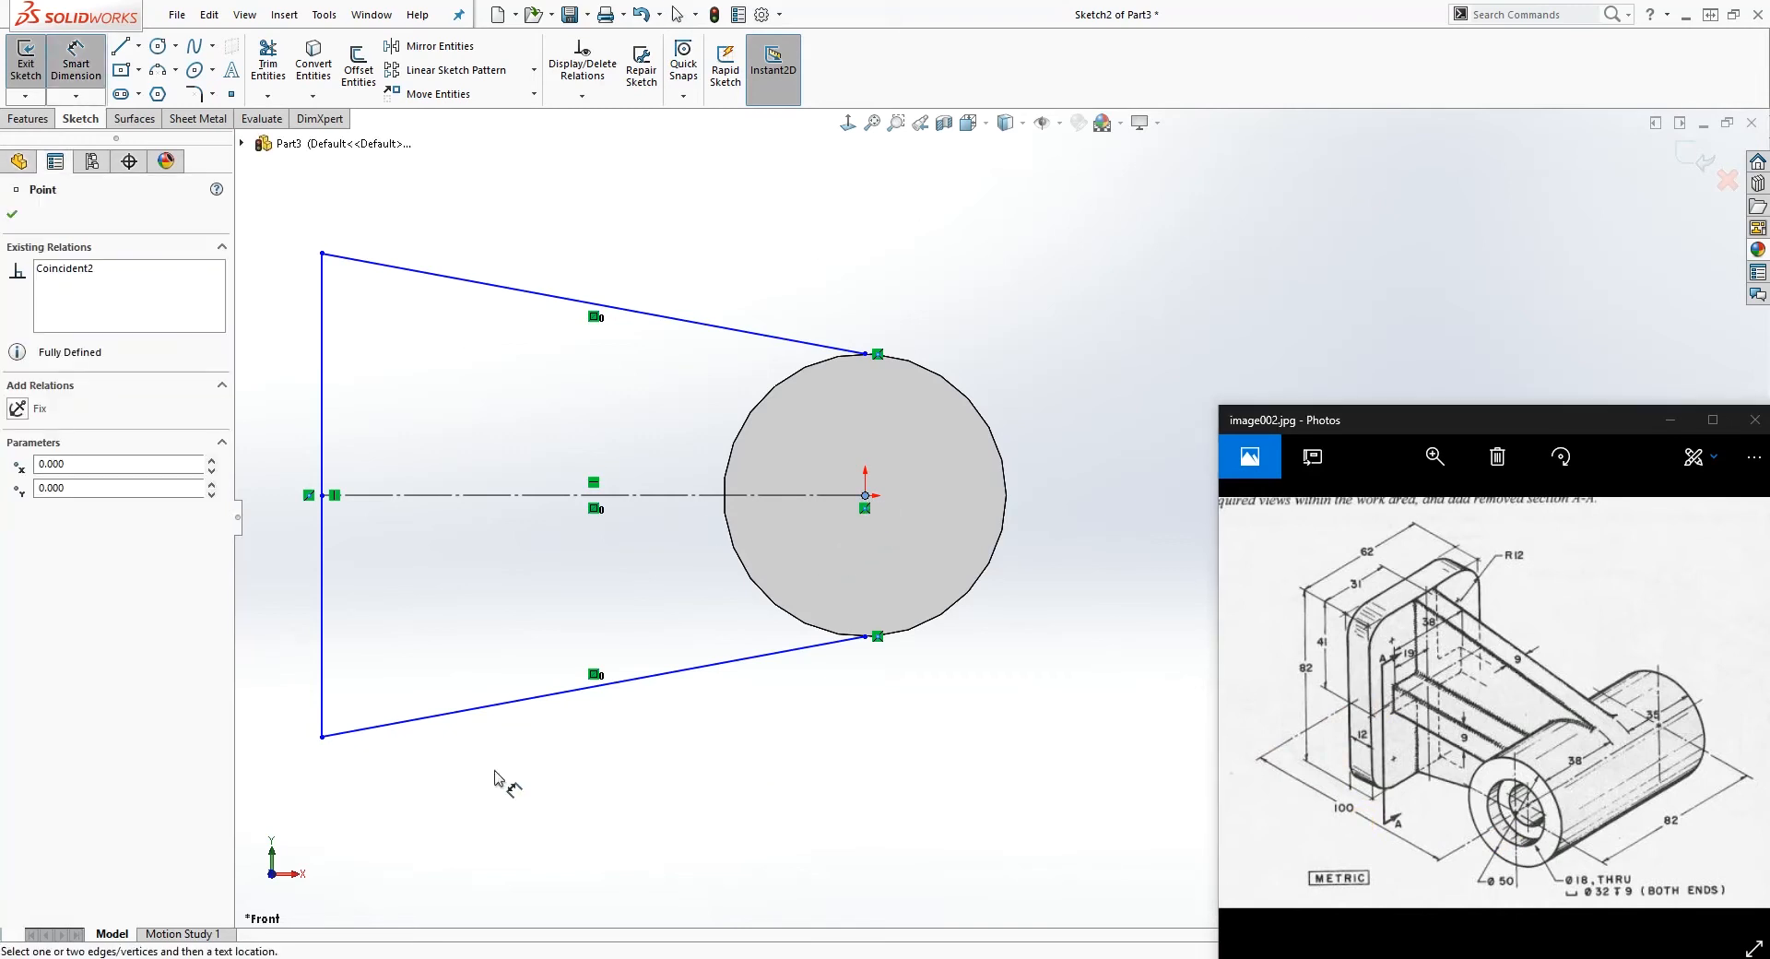
click(323, 737)
click(489, 838)
text(1)
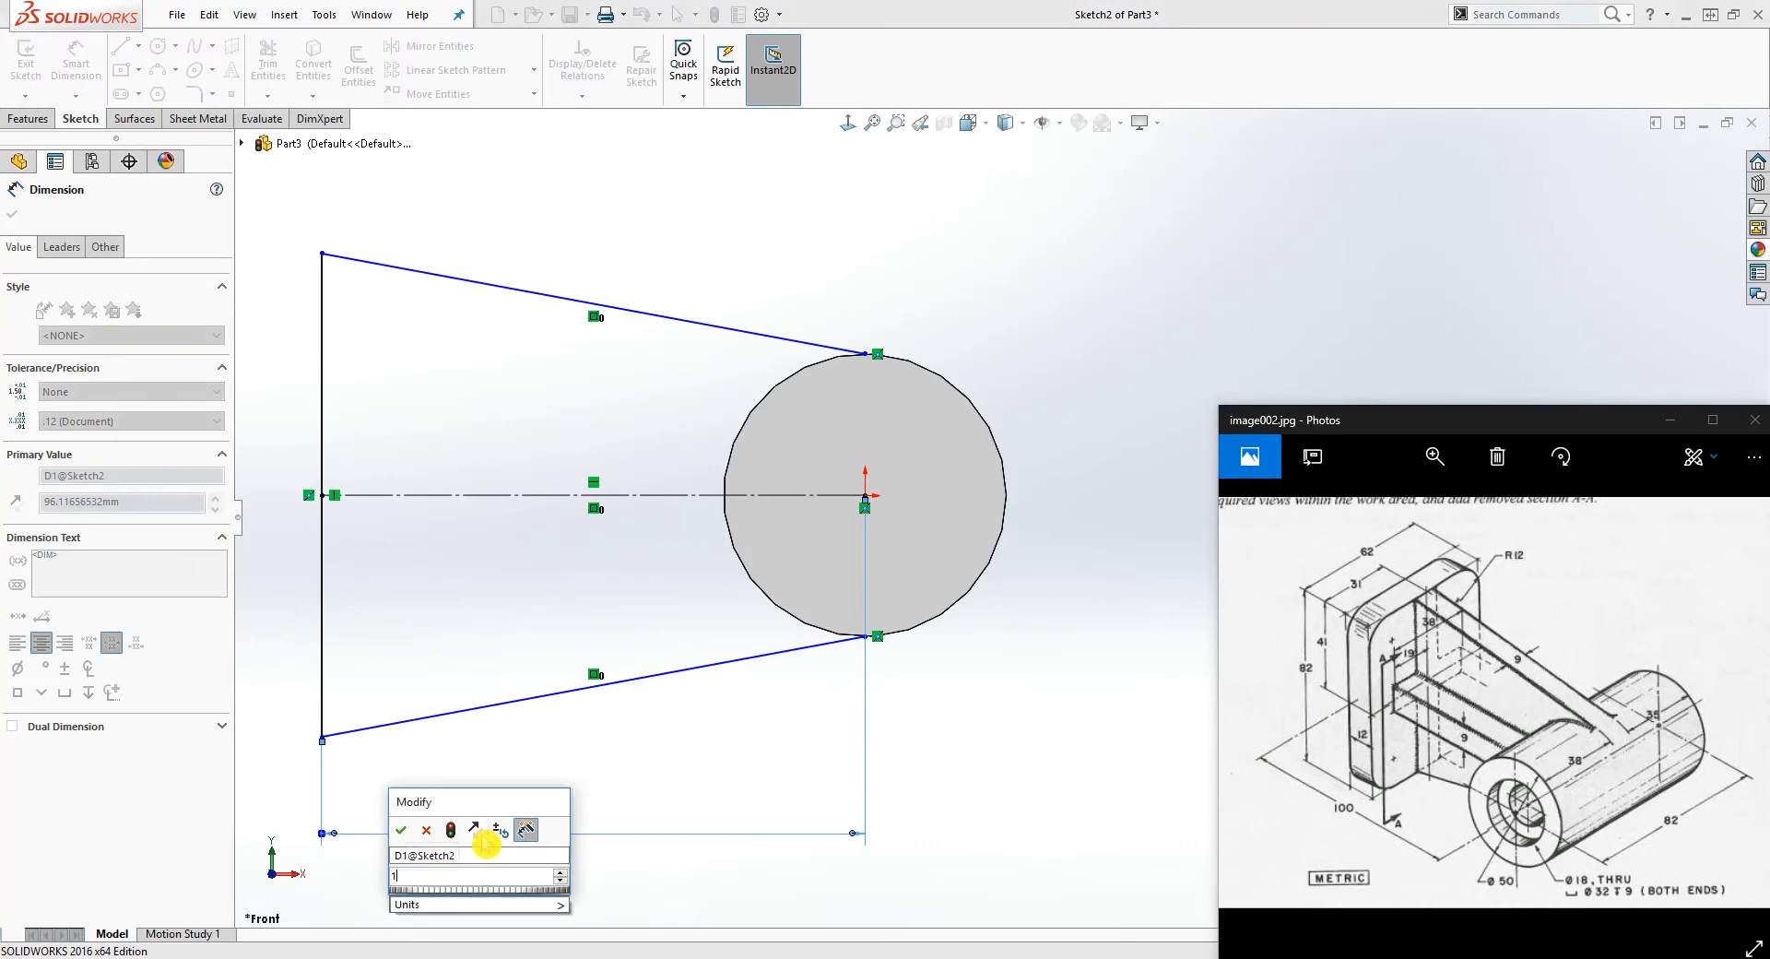
text(00-12)
key(Return)
key(Escape)
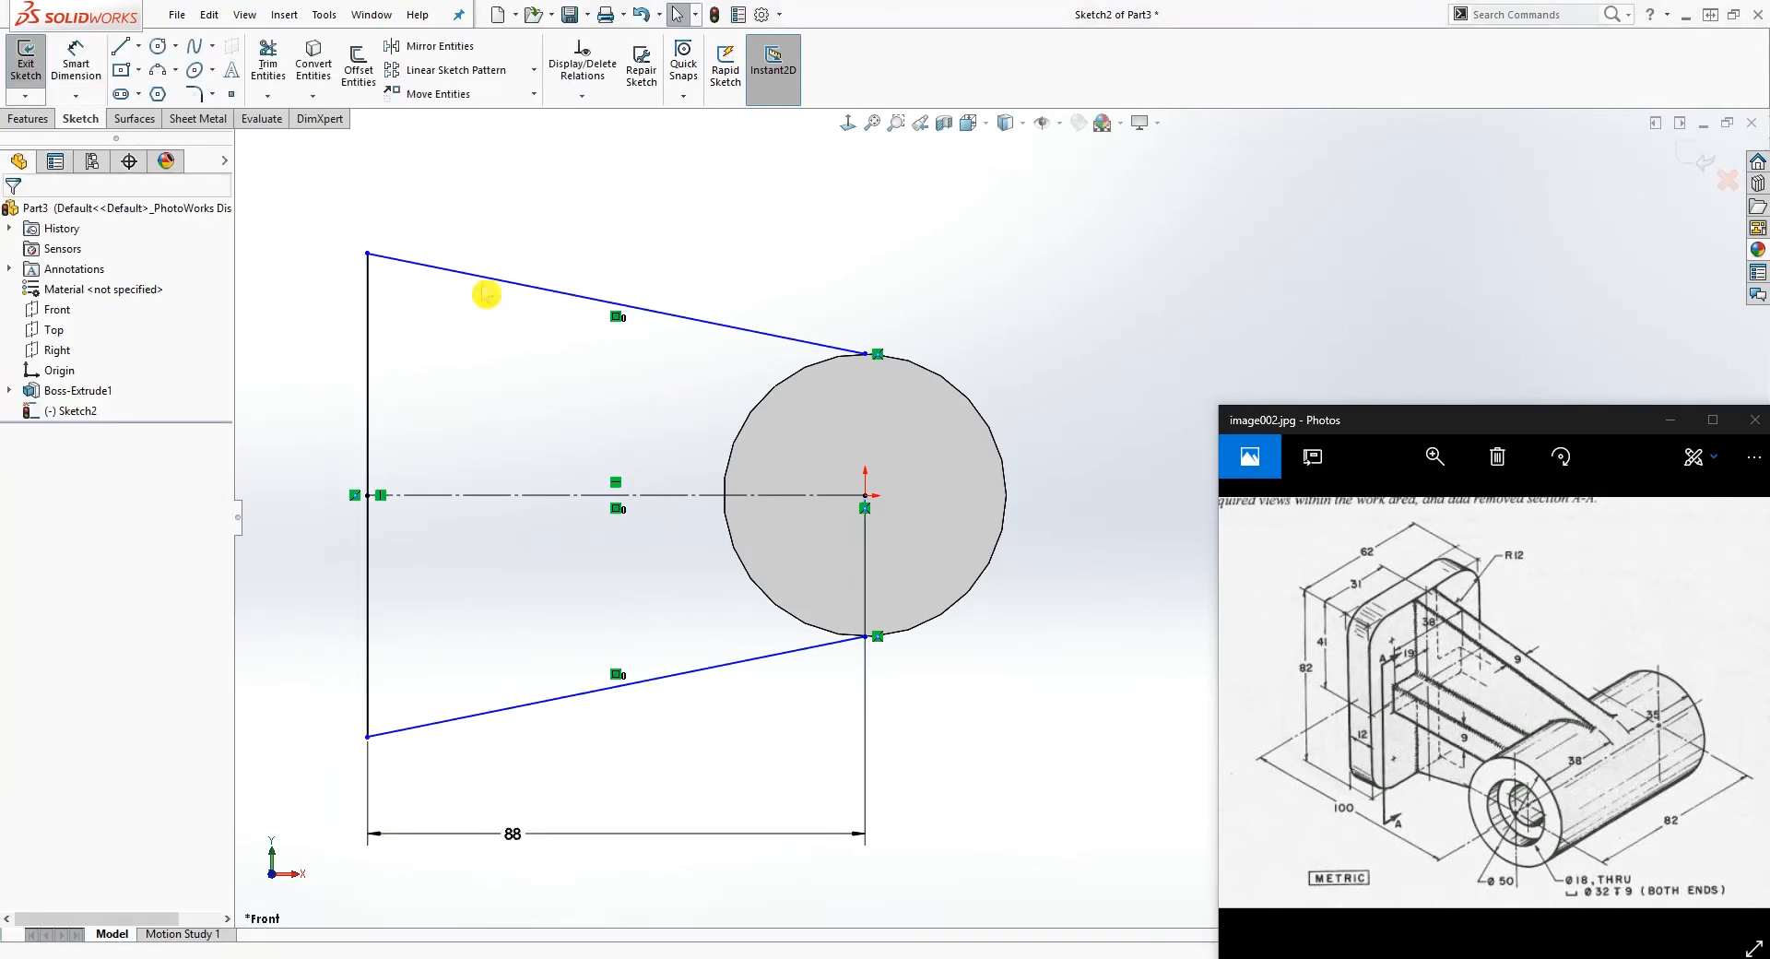
Step: Raise the profile's upper outer corner and make the upper slanted line tangent to the cylinder's circular edge
drag(368, 253, 422, 206)
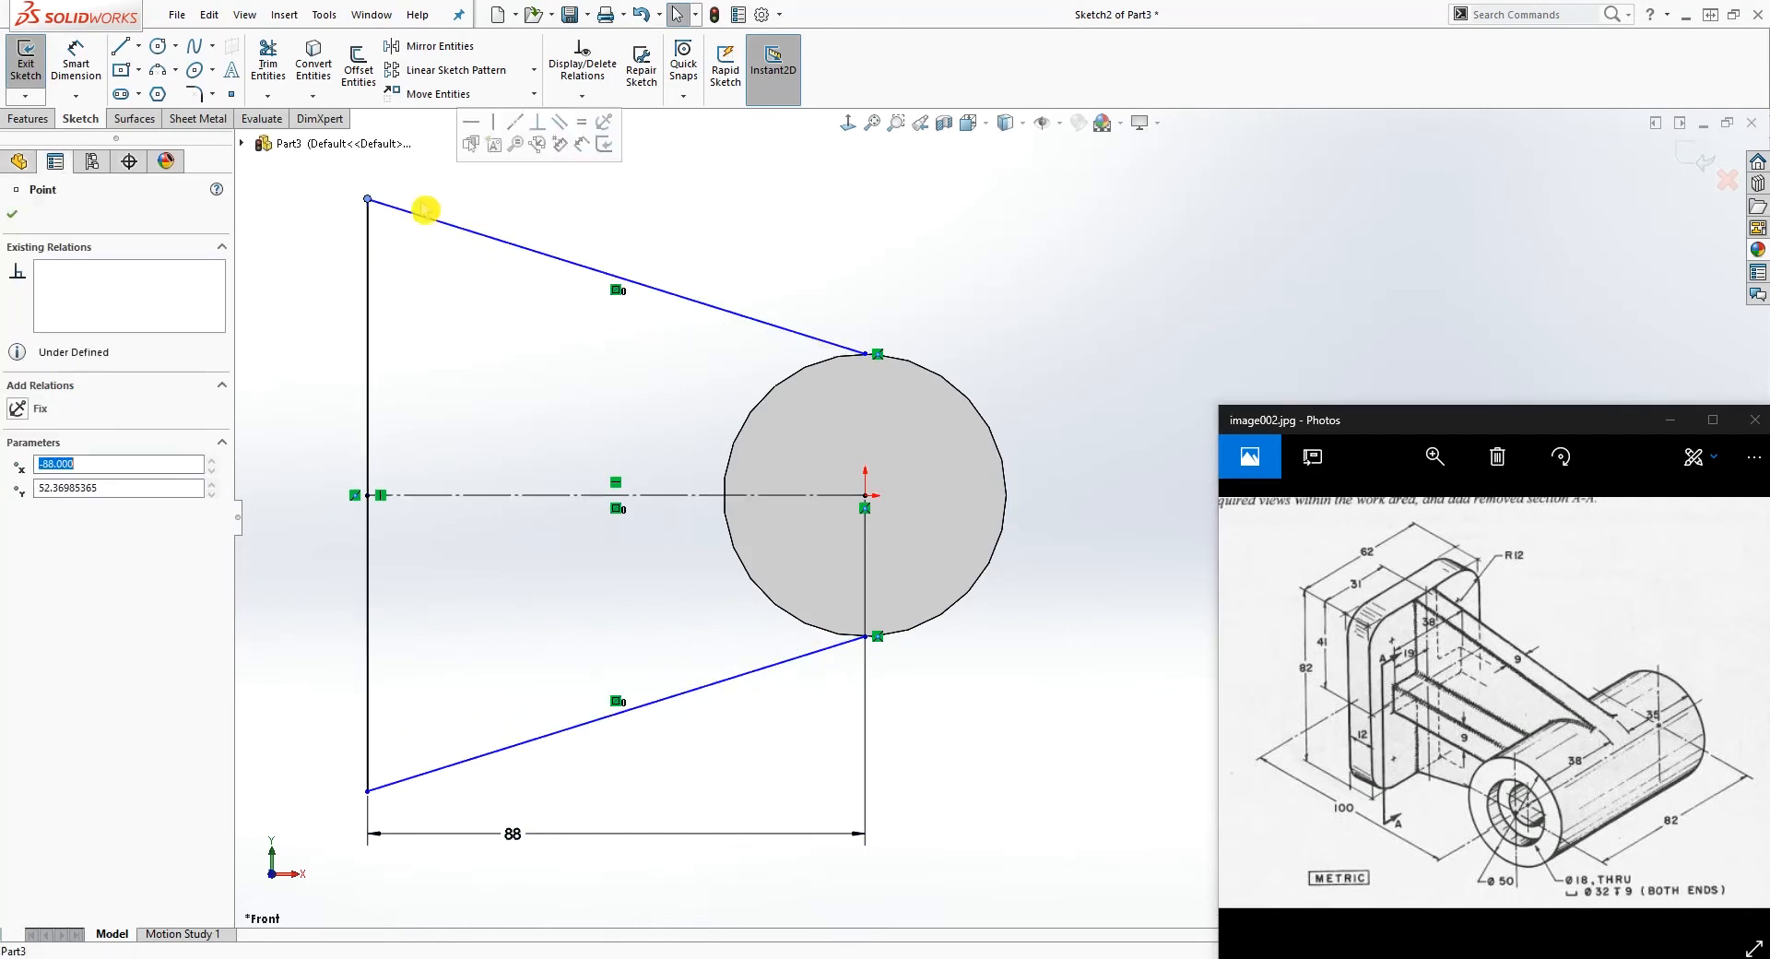
click(830, 349)
ctrl+click(833, 362)
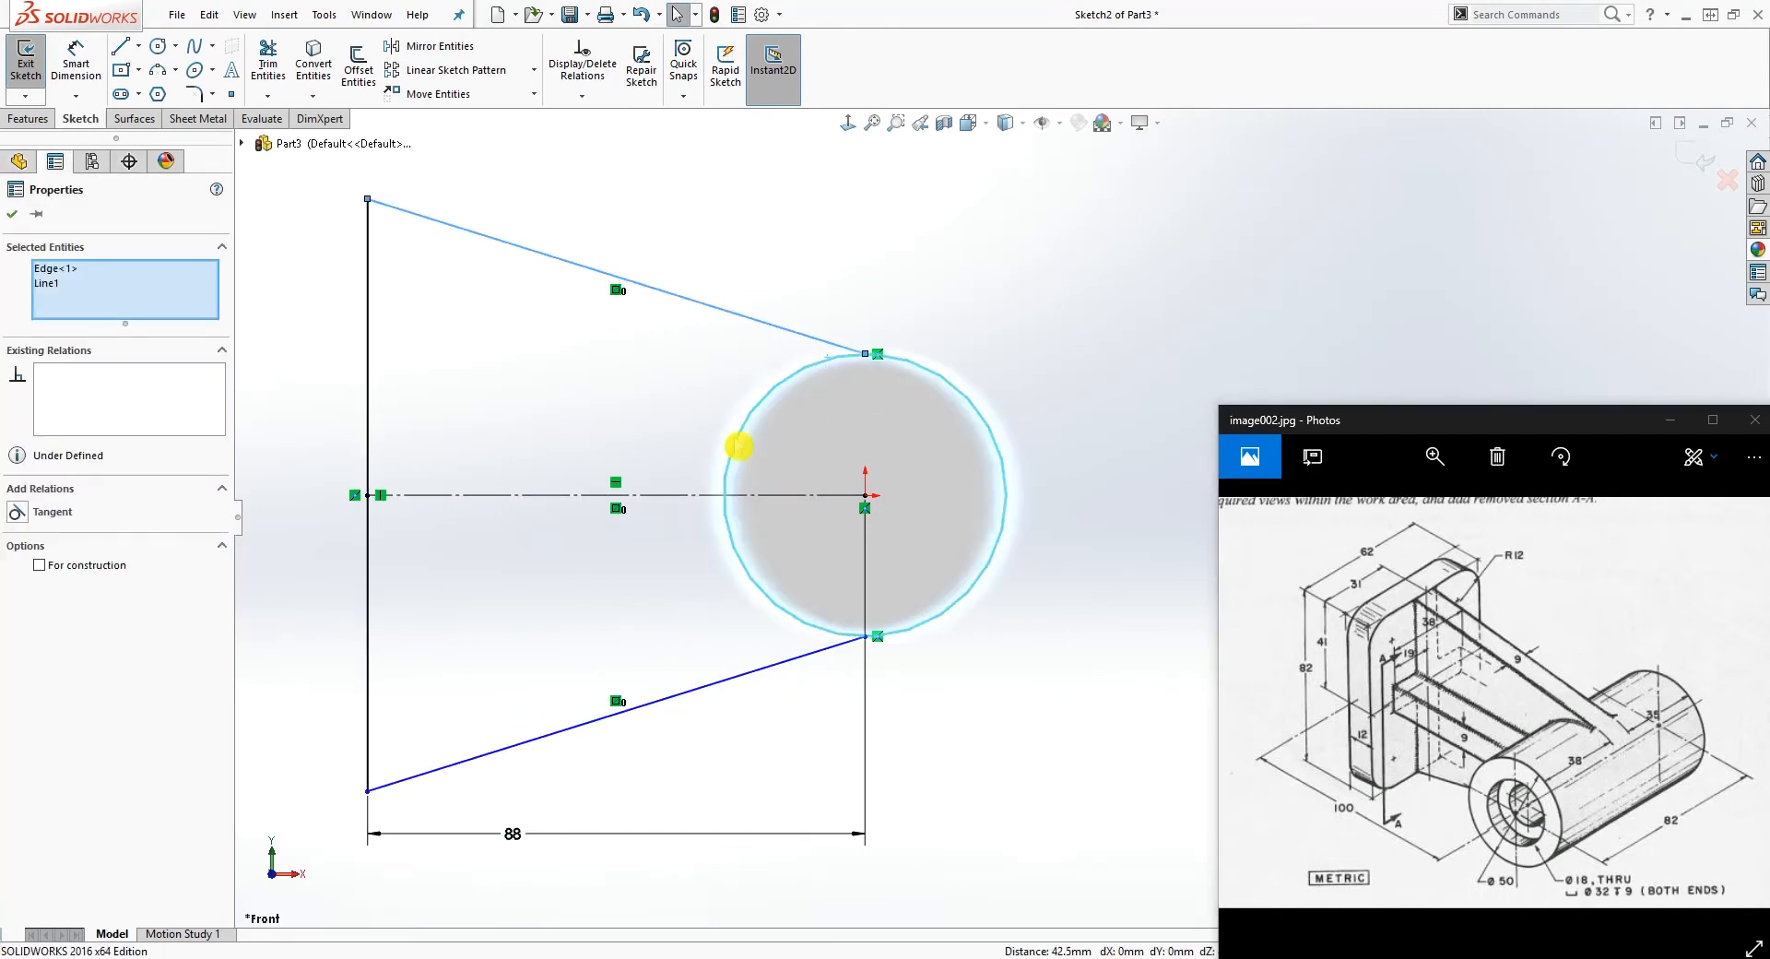
click(25, 512)
key(Escape)
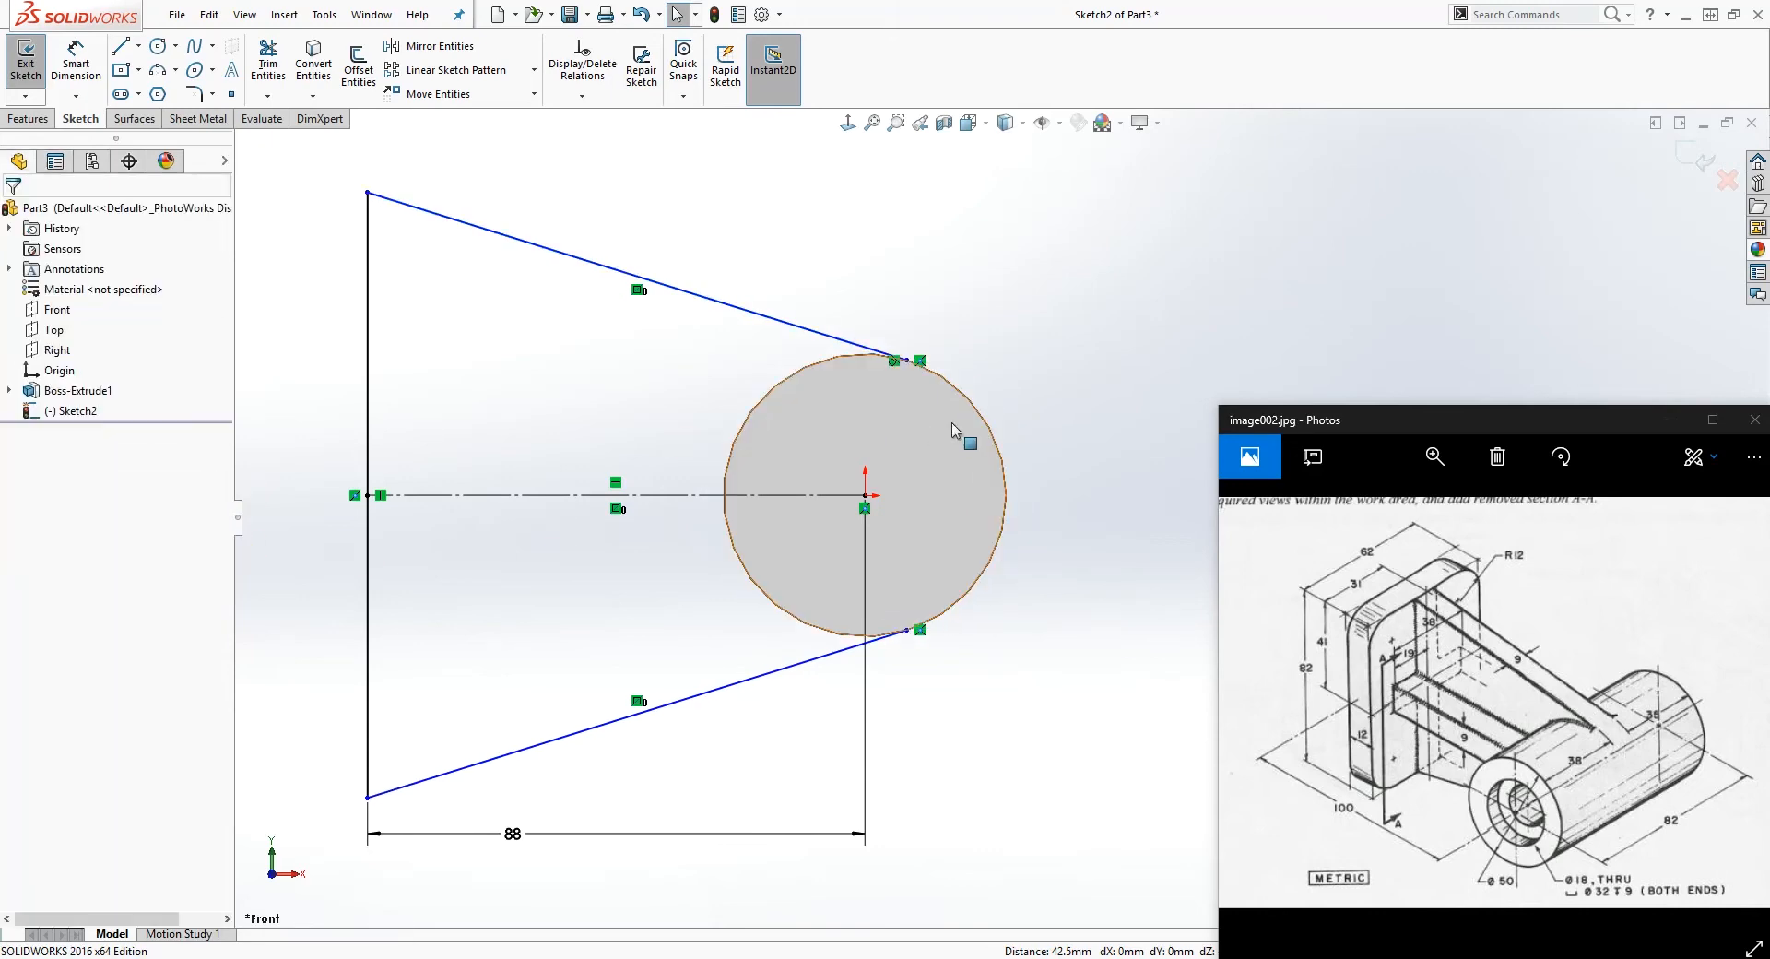
Step: Pull the profile's upper outer corner until the vertical edge is about 100 mm long
click(282, 183)
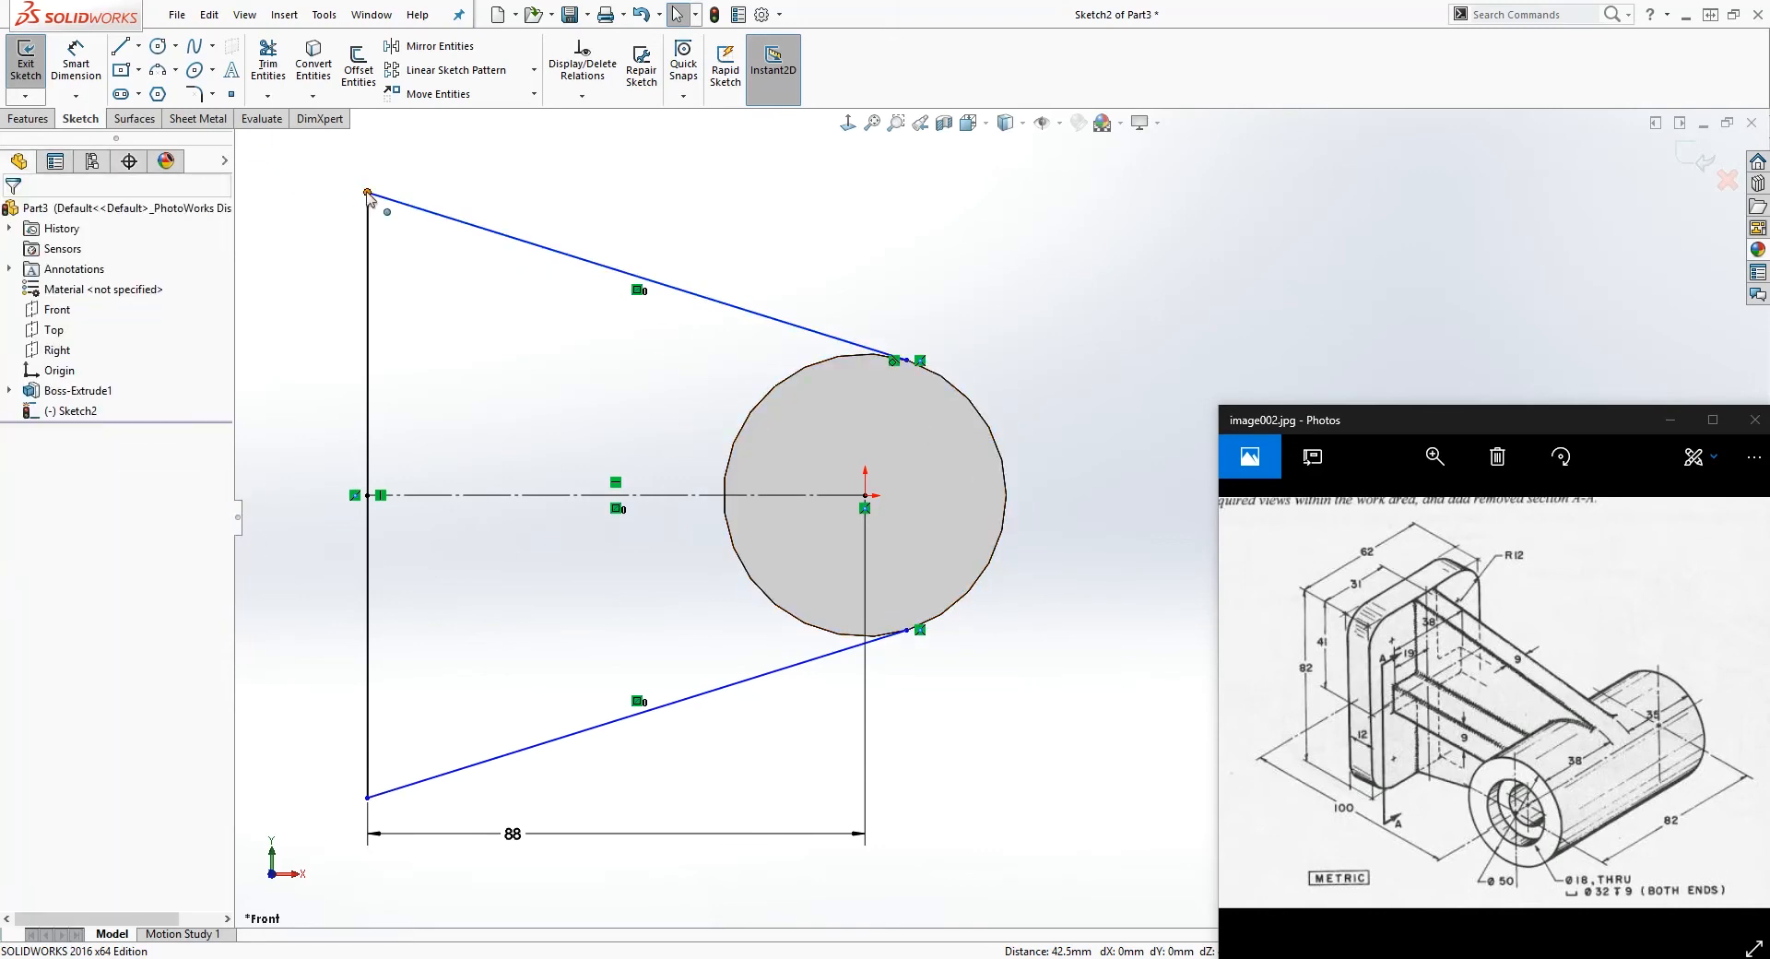
drag(369, 196, 398, 221)
click(1477, 667)
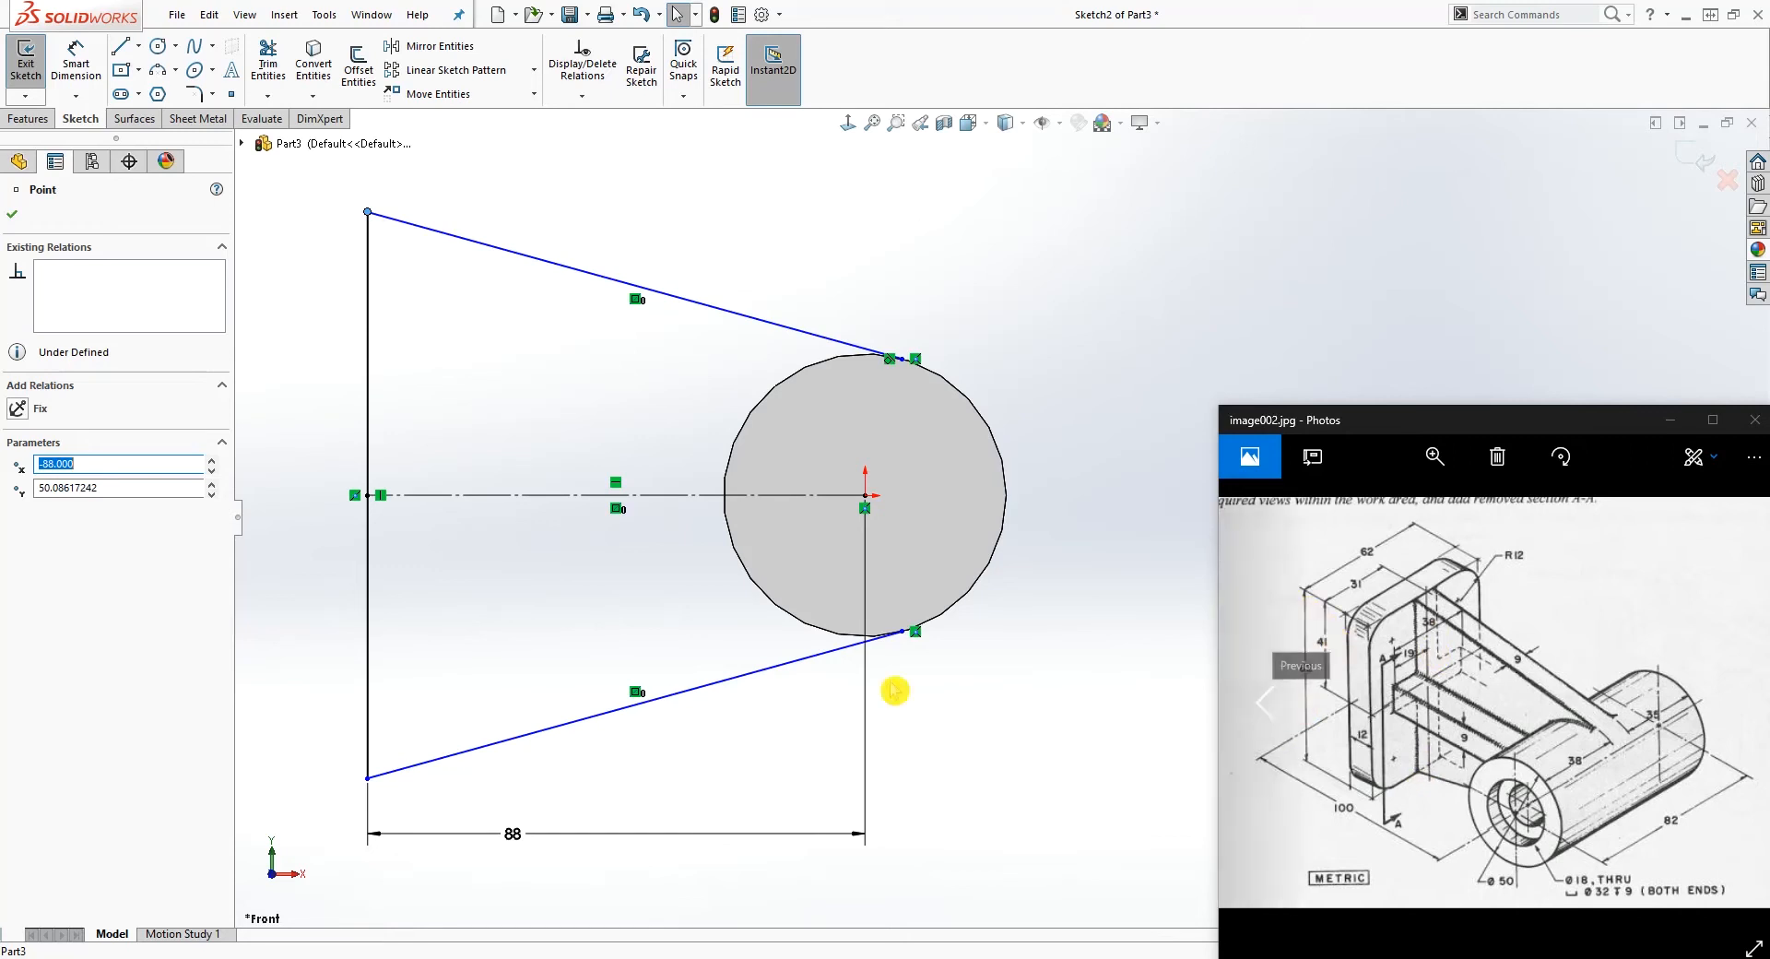
Step: Dimension the profile's vertical outer edge as 82 mm
right_drag(660, 763, 464, 297)
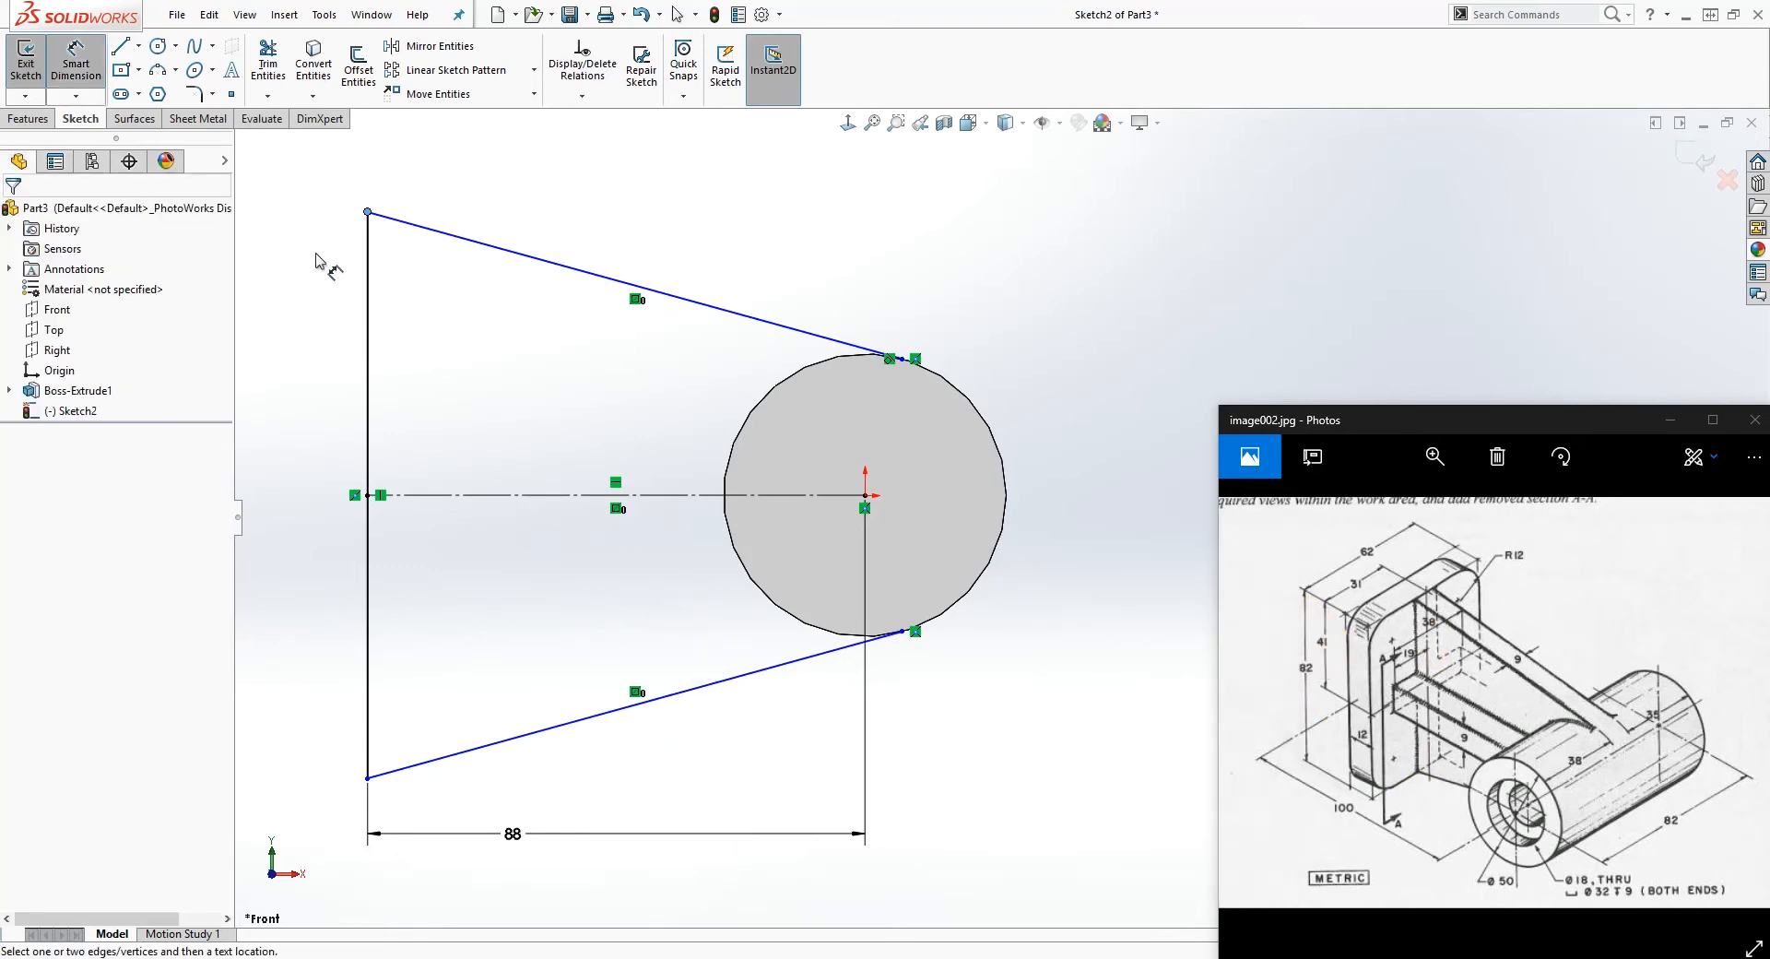
click(368, 256)
scroll(275, 297, up, 2)
key(Escape)
click(562, 447)
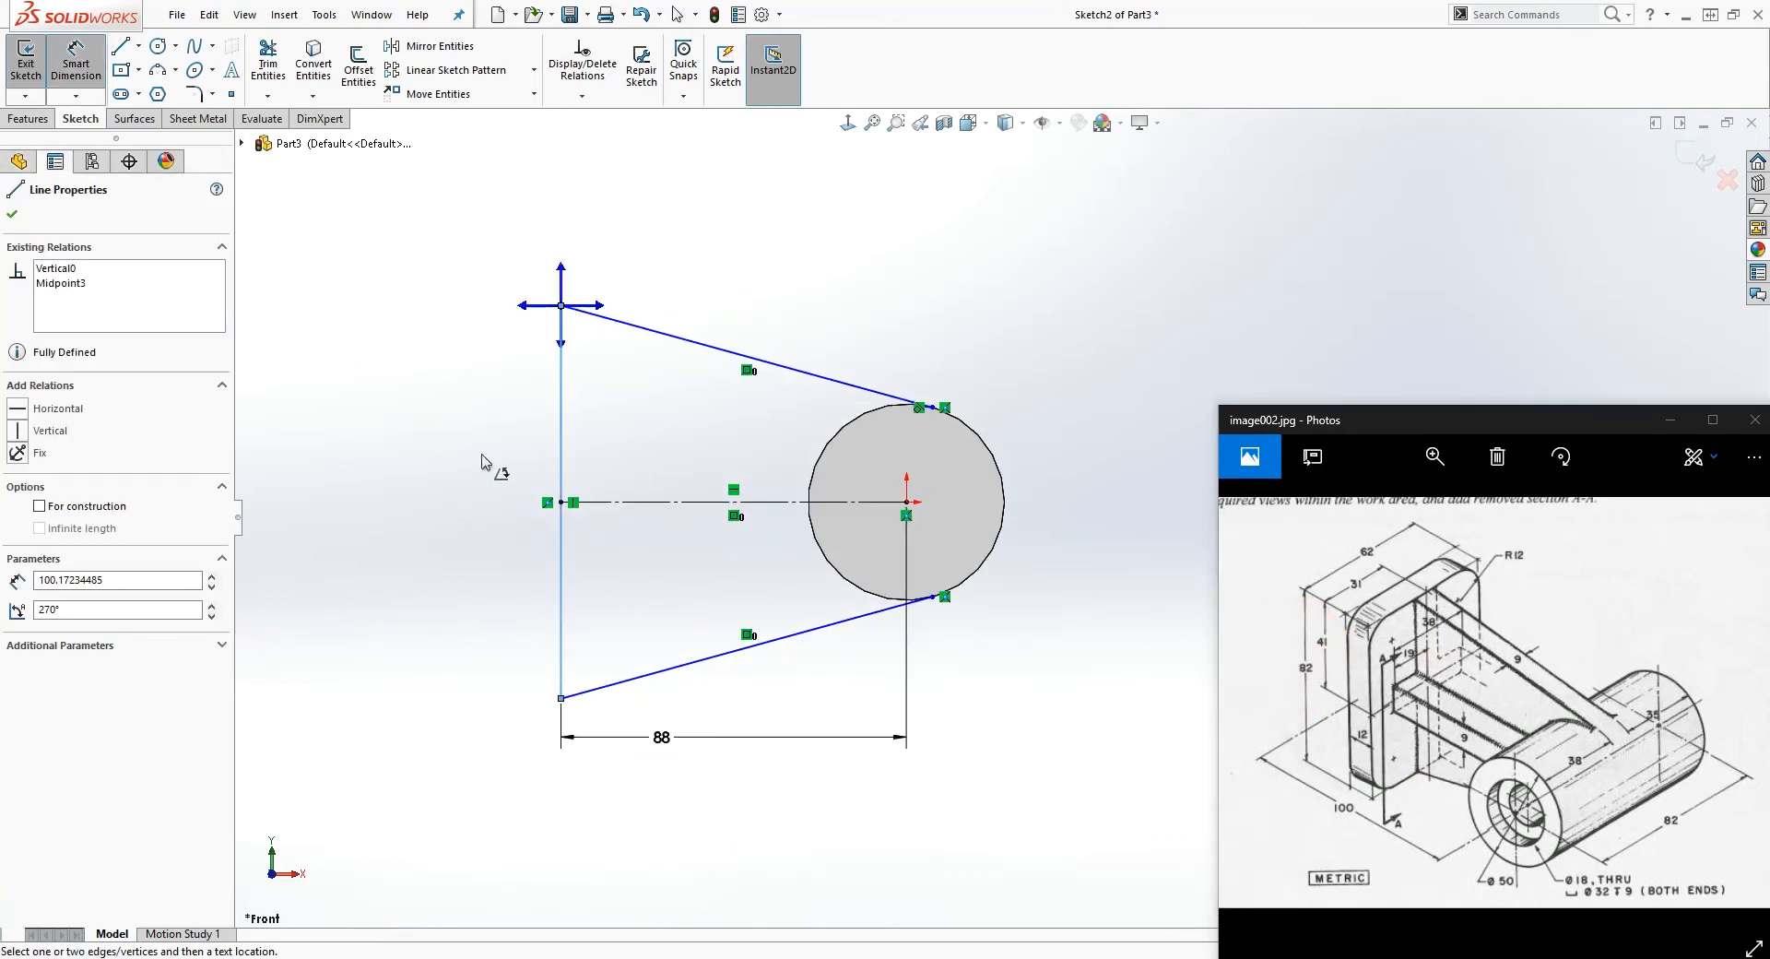
key(Escape)
click(561, 443)
key(Escape)
scroll(599, 387, up, 2)
click(579, 458)
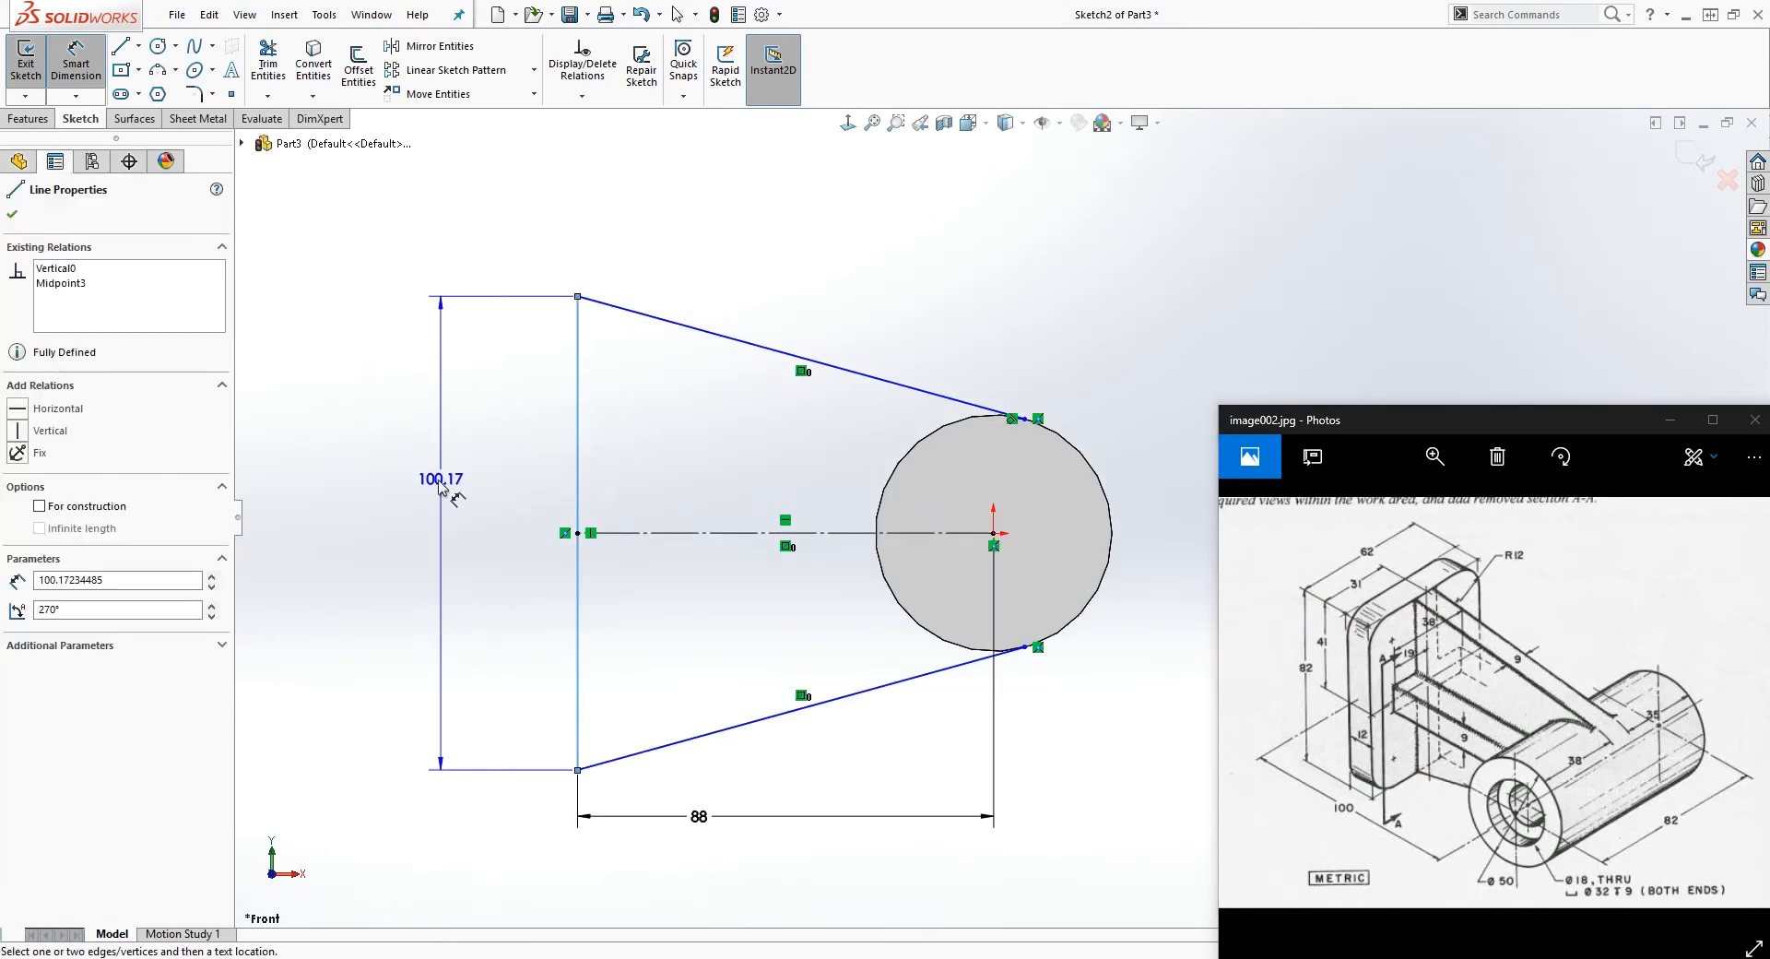
click(444, 492)
text(82)
key(Return)
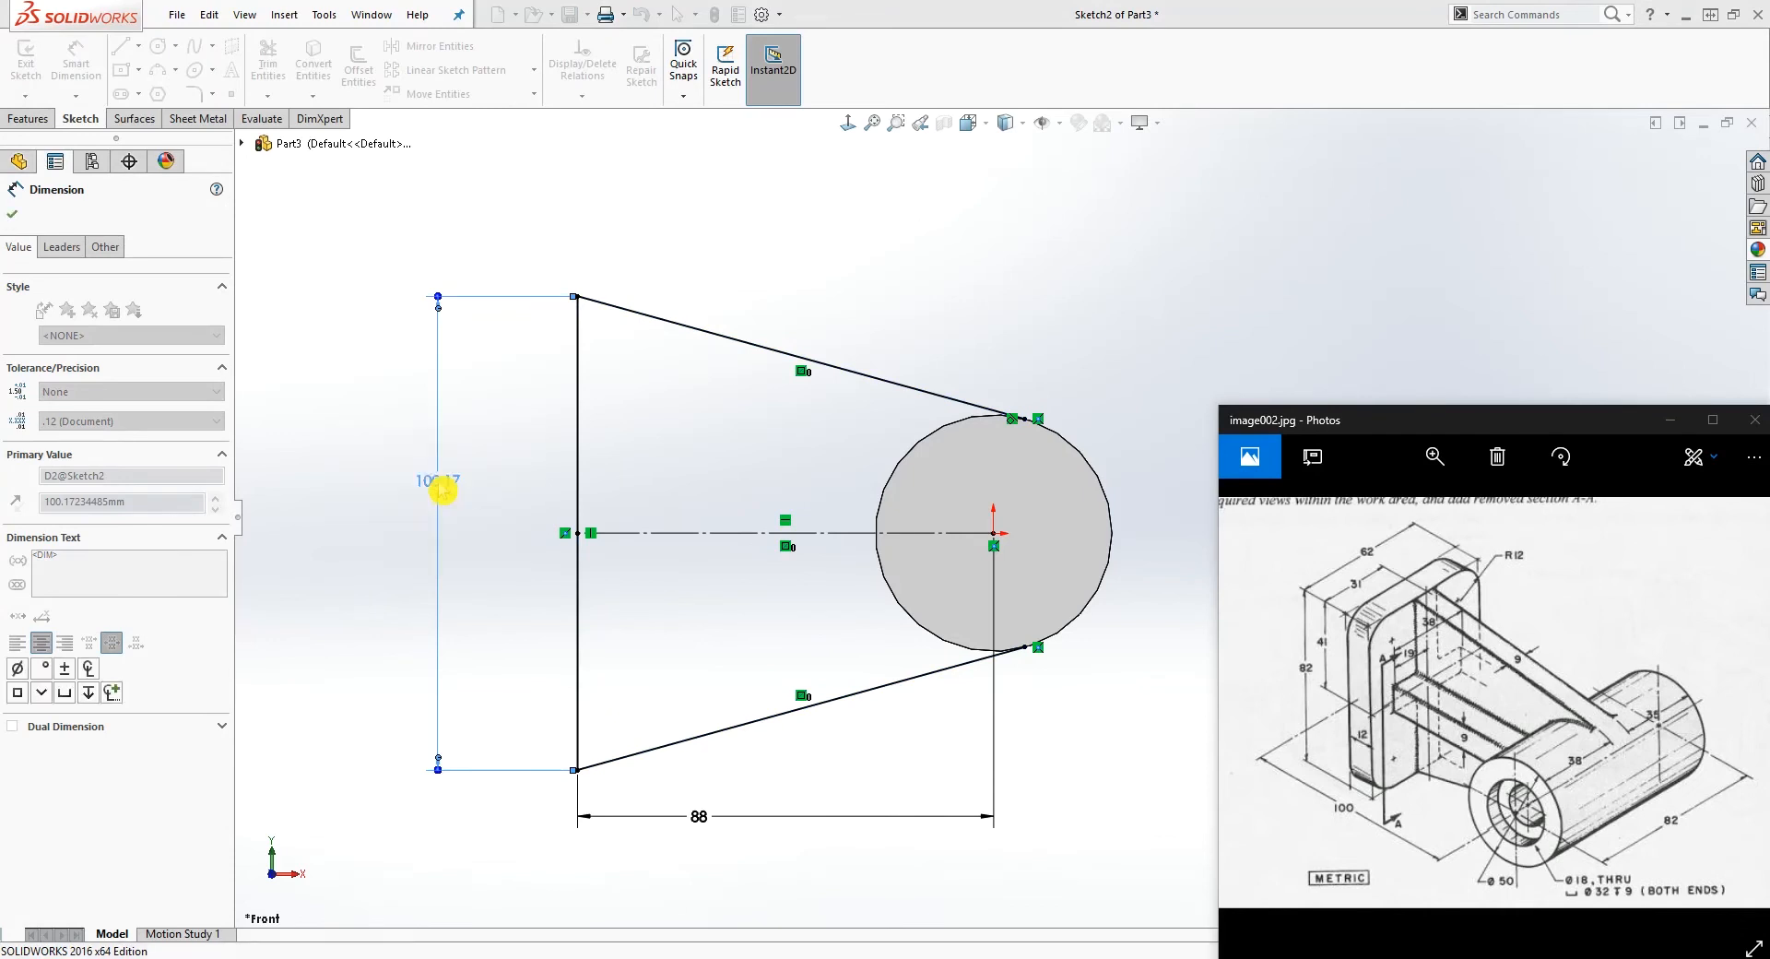
key(Escape)
Step: Close the profile with a vertical line about 49 mm long between the slanted lines' endpoints on the circle
scroll(1012, 625, down, 2)
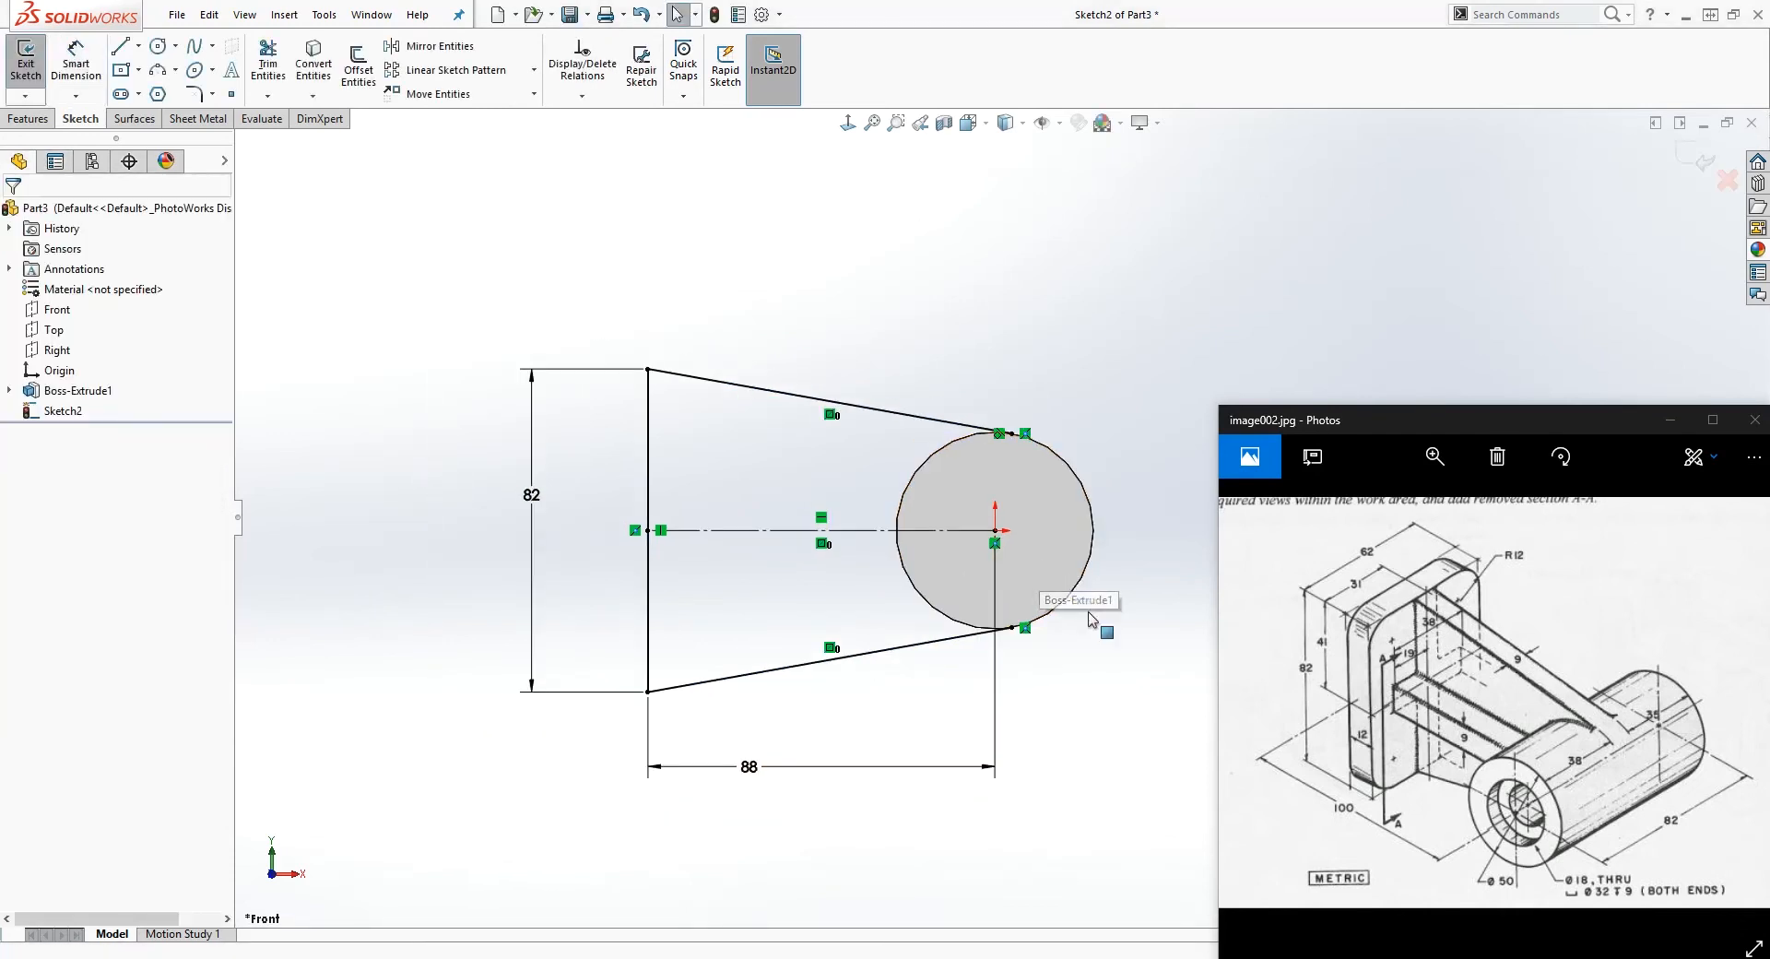
right_drag(1084, 620, 1005, 613)
click(1011, 432)
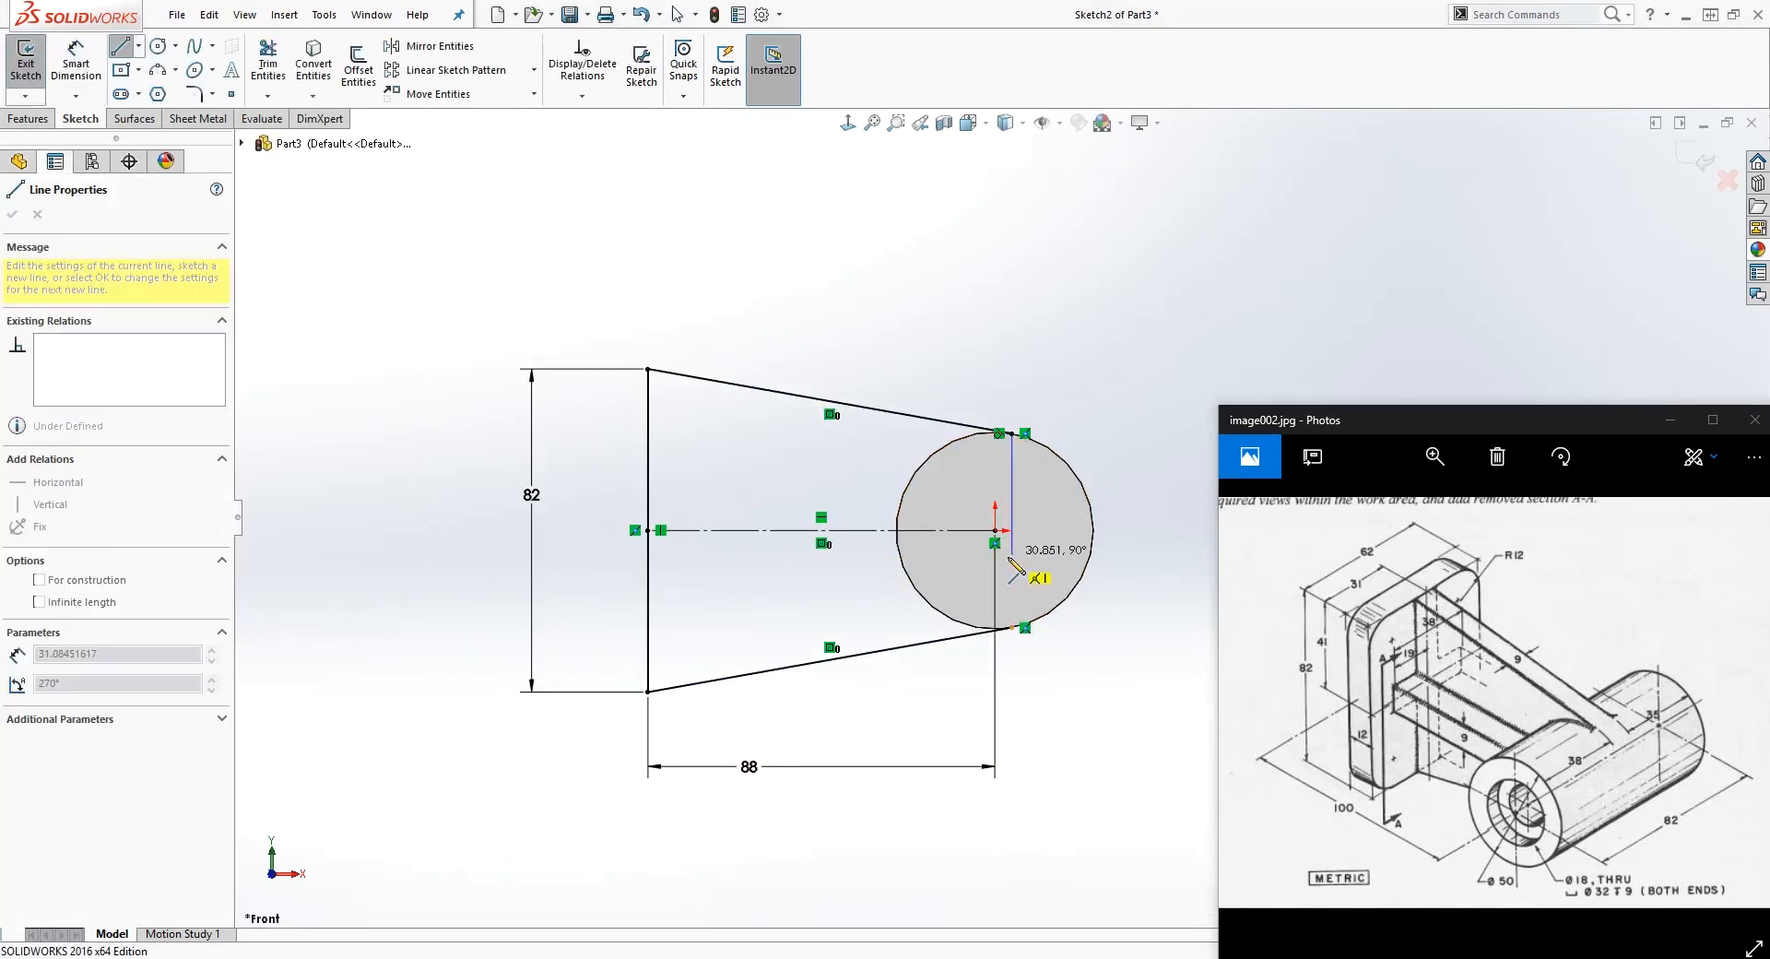
click(1012, 628)
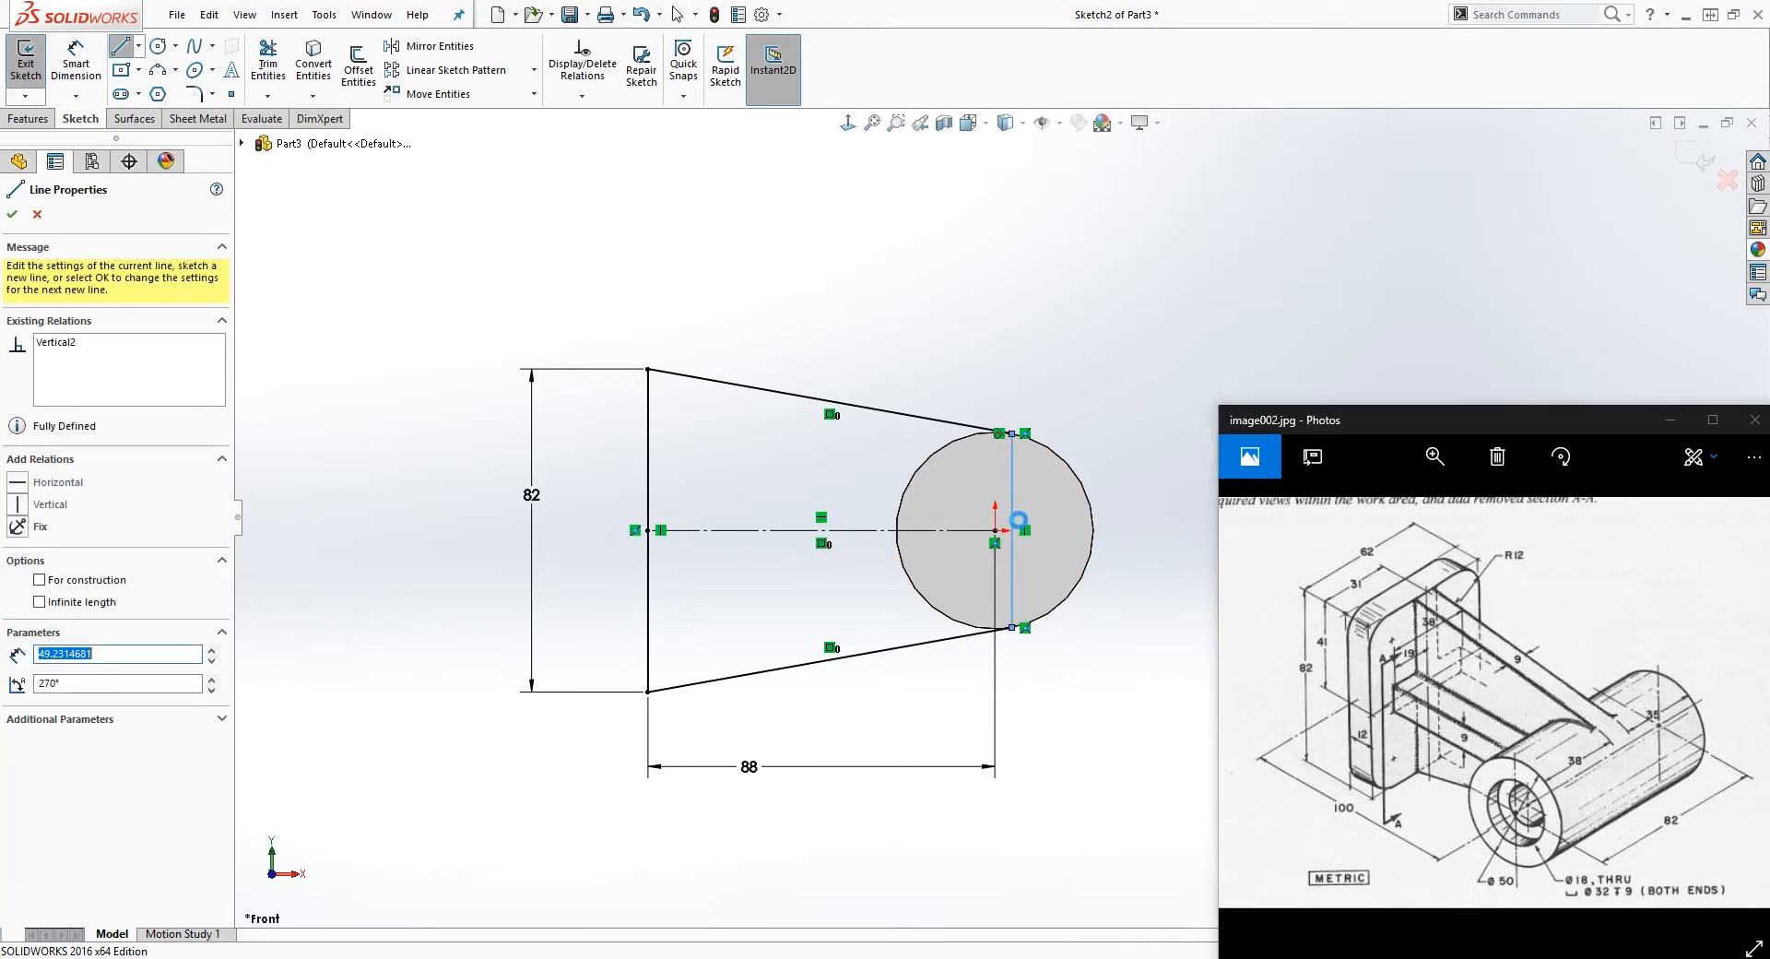
key(Escape)
Step: Inspect where the slanted lines meet the circle and remove the extra relation at the upper endpoint
scroll(1014, 526, down, 4)
scroll(993, 353, down, 4)
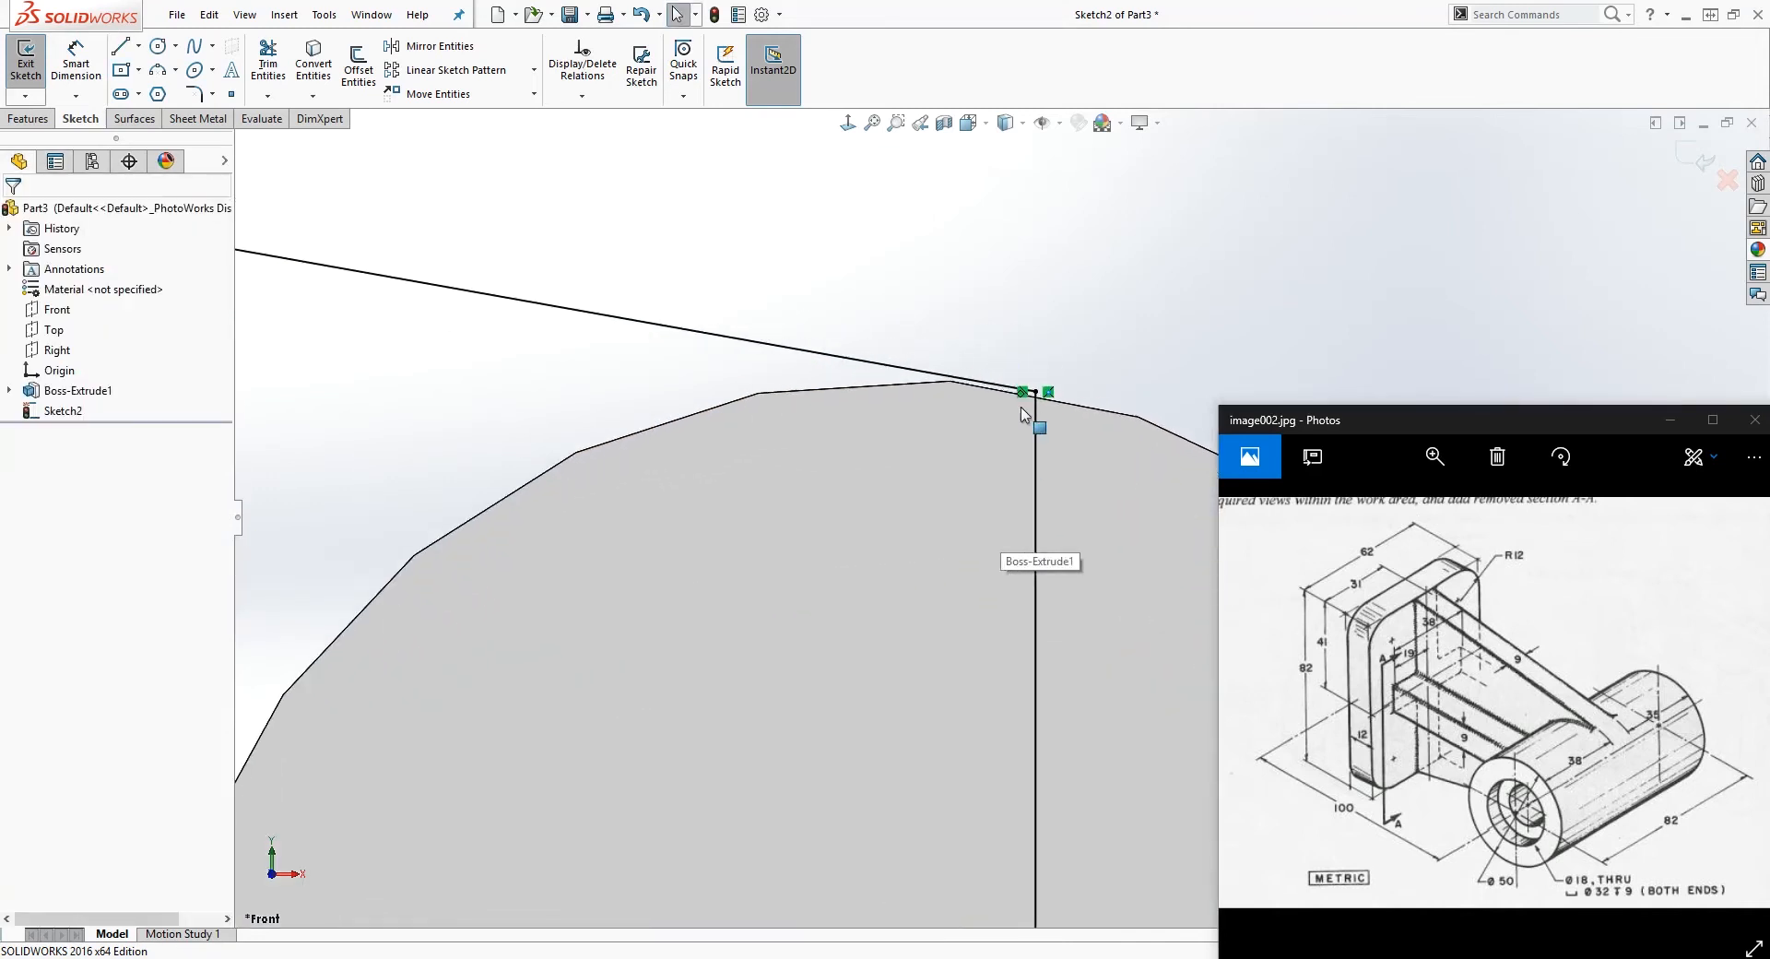
click(1004, 332)
key(Escape)
scroll(1023, 572, up, 8)
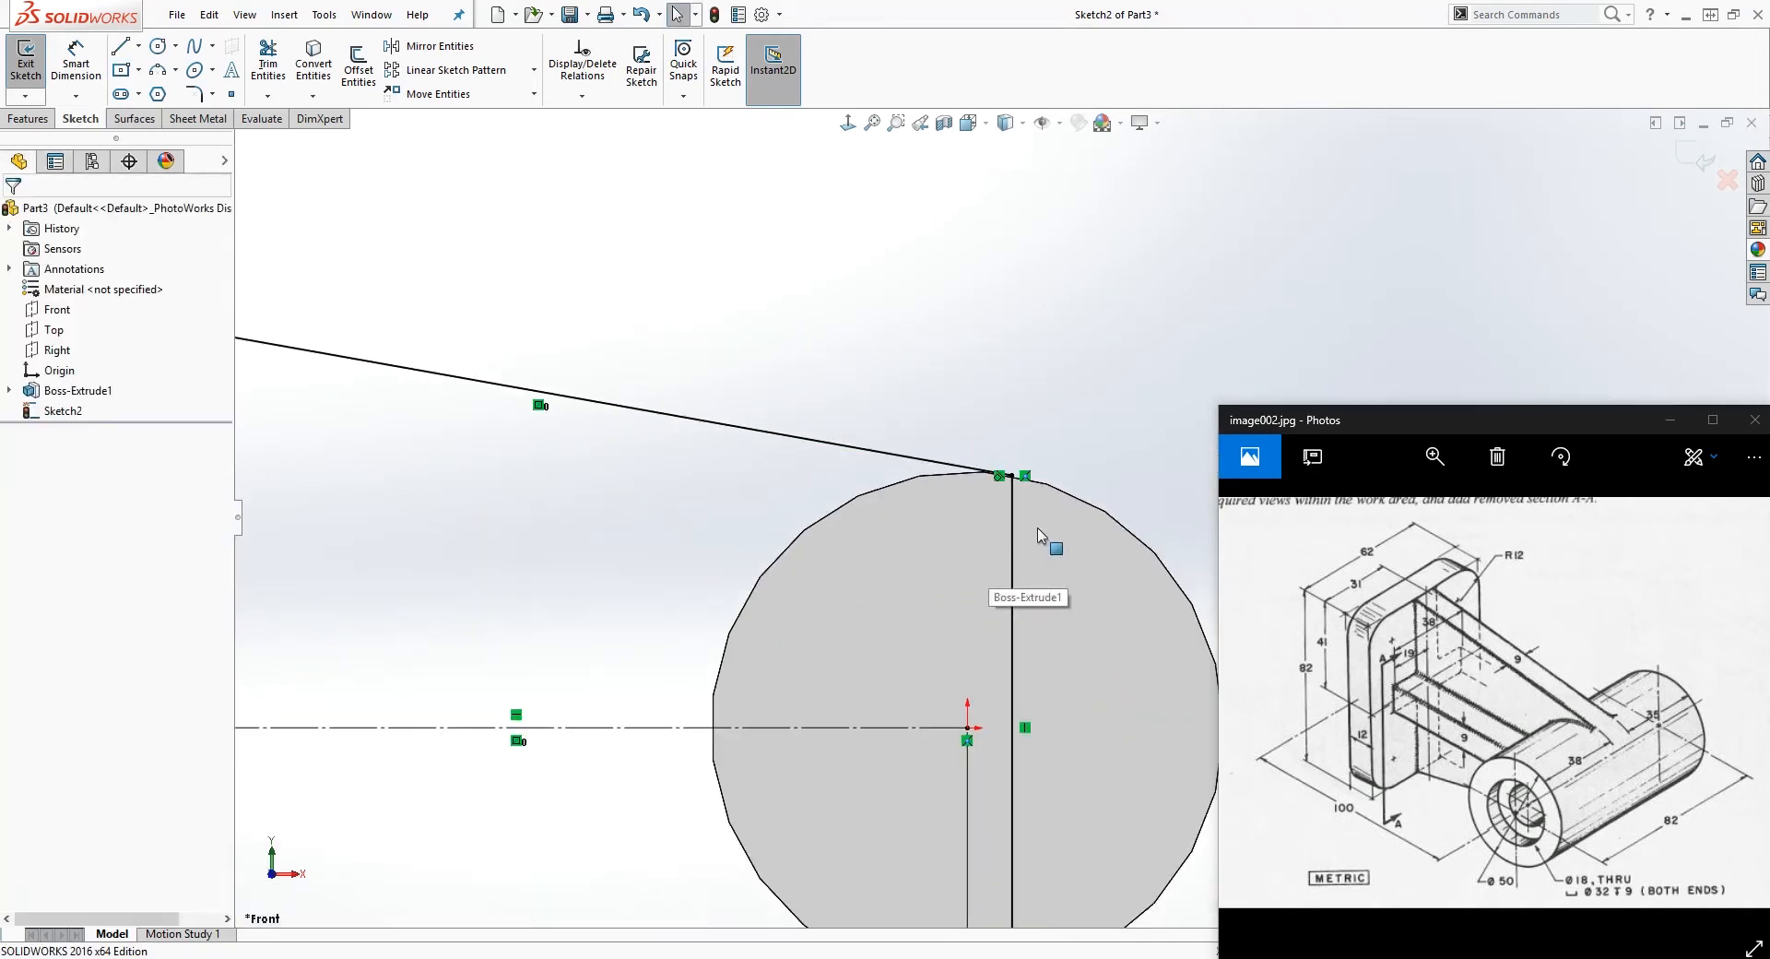
scroll(1040, 548, down, 2)
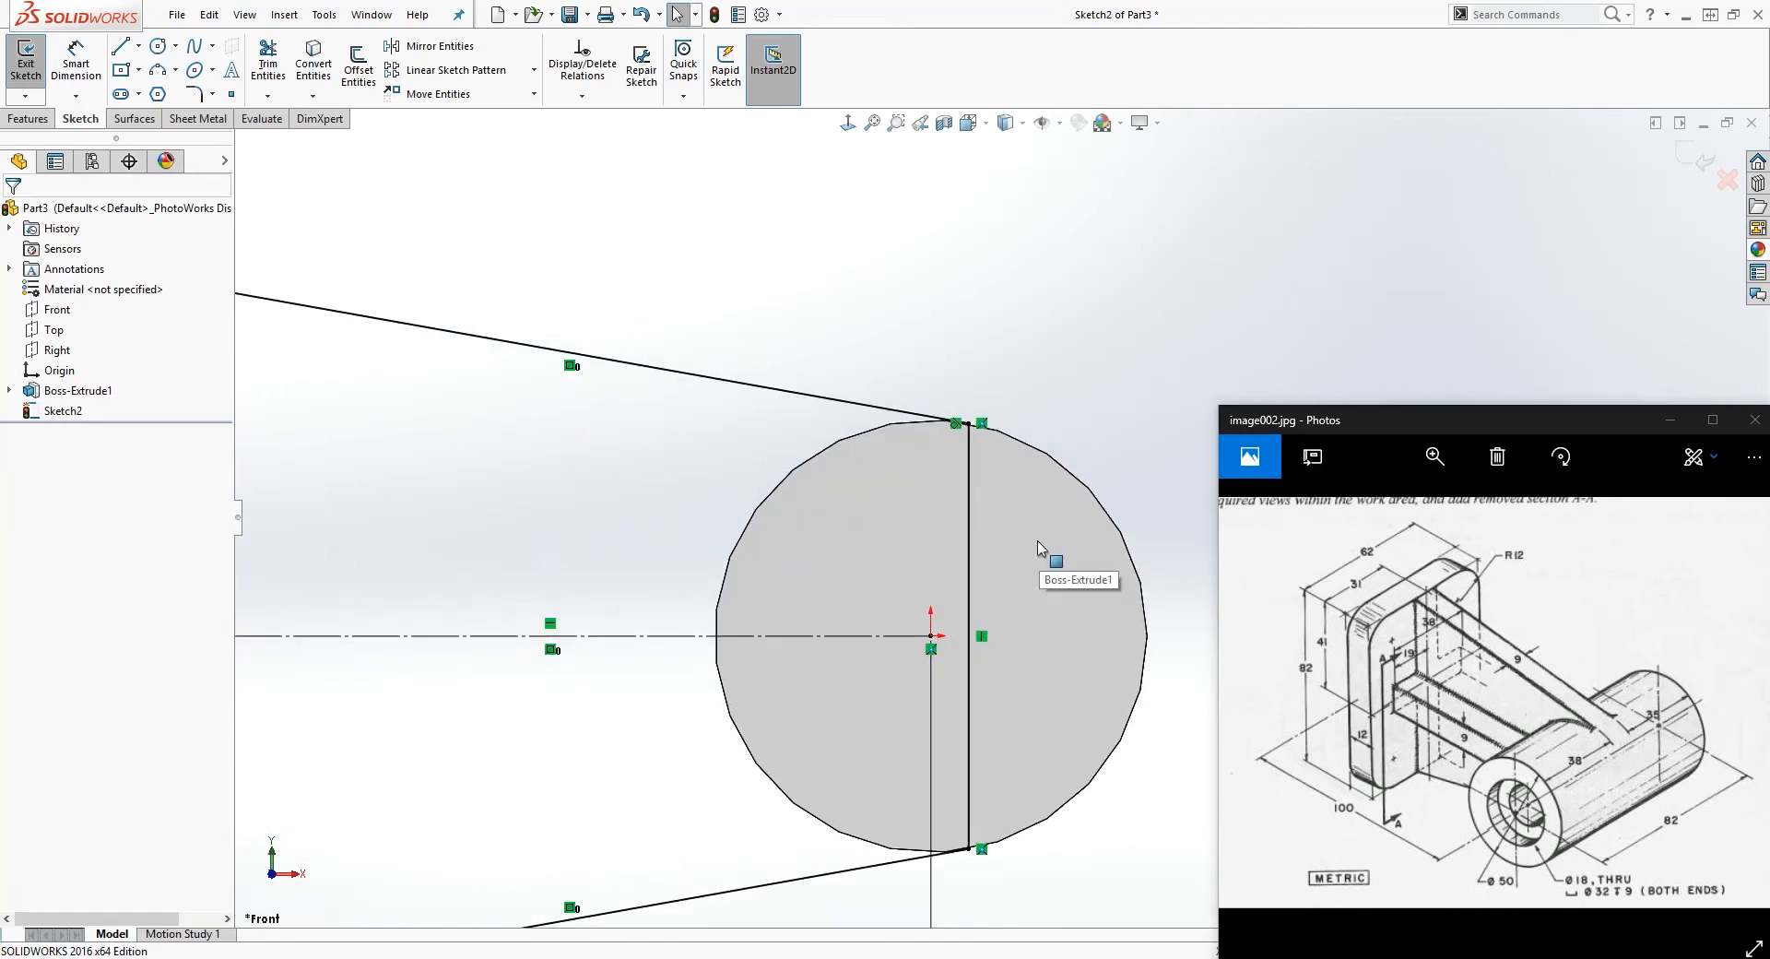
click(987, 435)
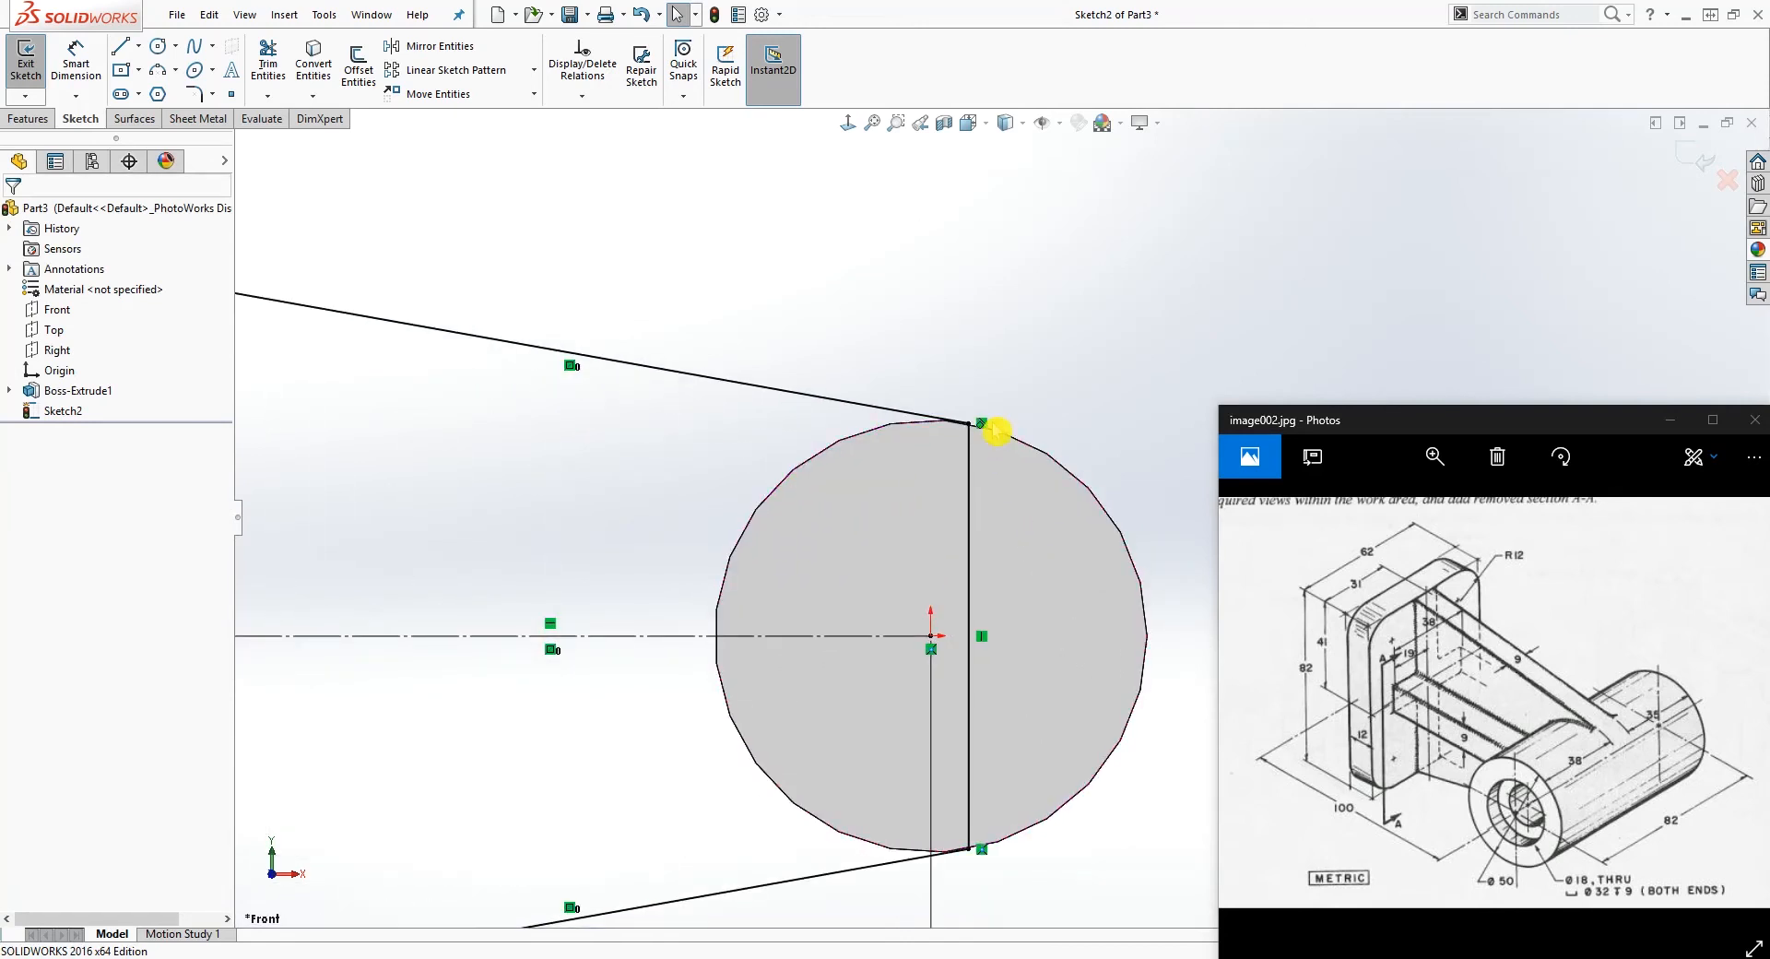
click(968, 848)
click(881, 873)
scroll(1075, 531, up, 4)
Step: Extrude the closed web profile 9 mm with the Mid Plane end condition, merged with the cylinder
mouse_move(1077, 678)
middle_down()
mouse_move(811, 726)
mouse_move(834, 807)
mouse_move(953, 791)
mouse_move(1064, 892)
mouse_move(1051, 802)
mouse_move(1093, 423)
mouse_move(673, 348)
middle_up()
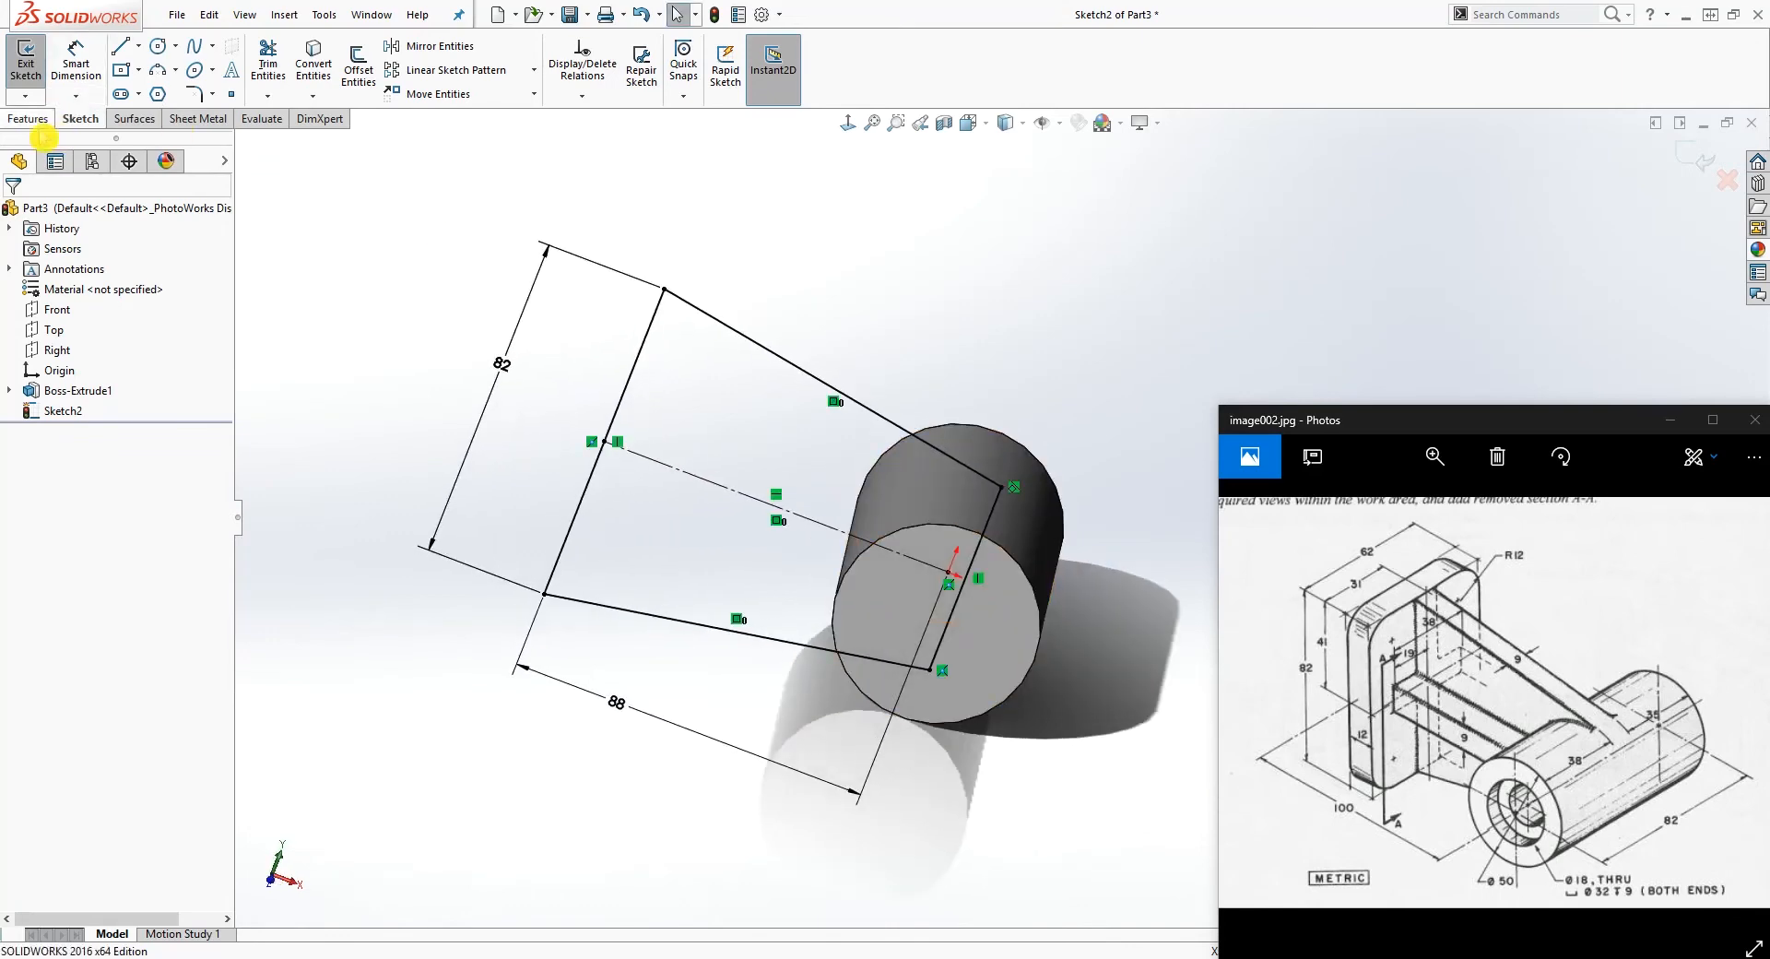
click(44, 126)
click(34, 60)
middle_drag(849, 260, 660, 245)
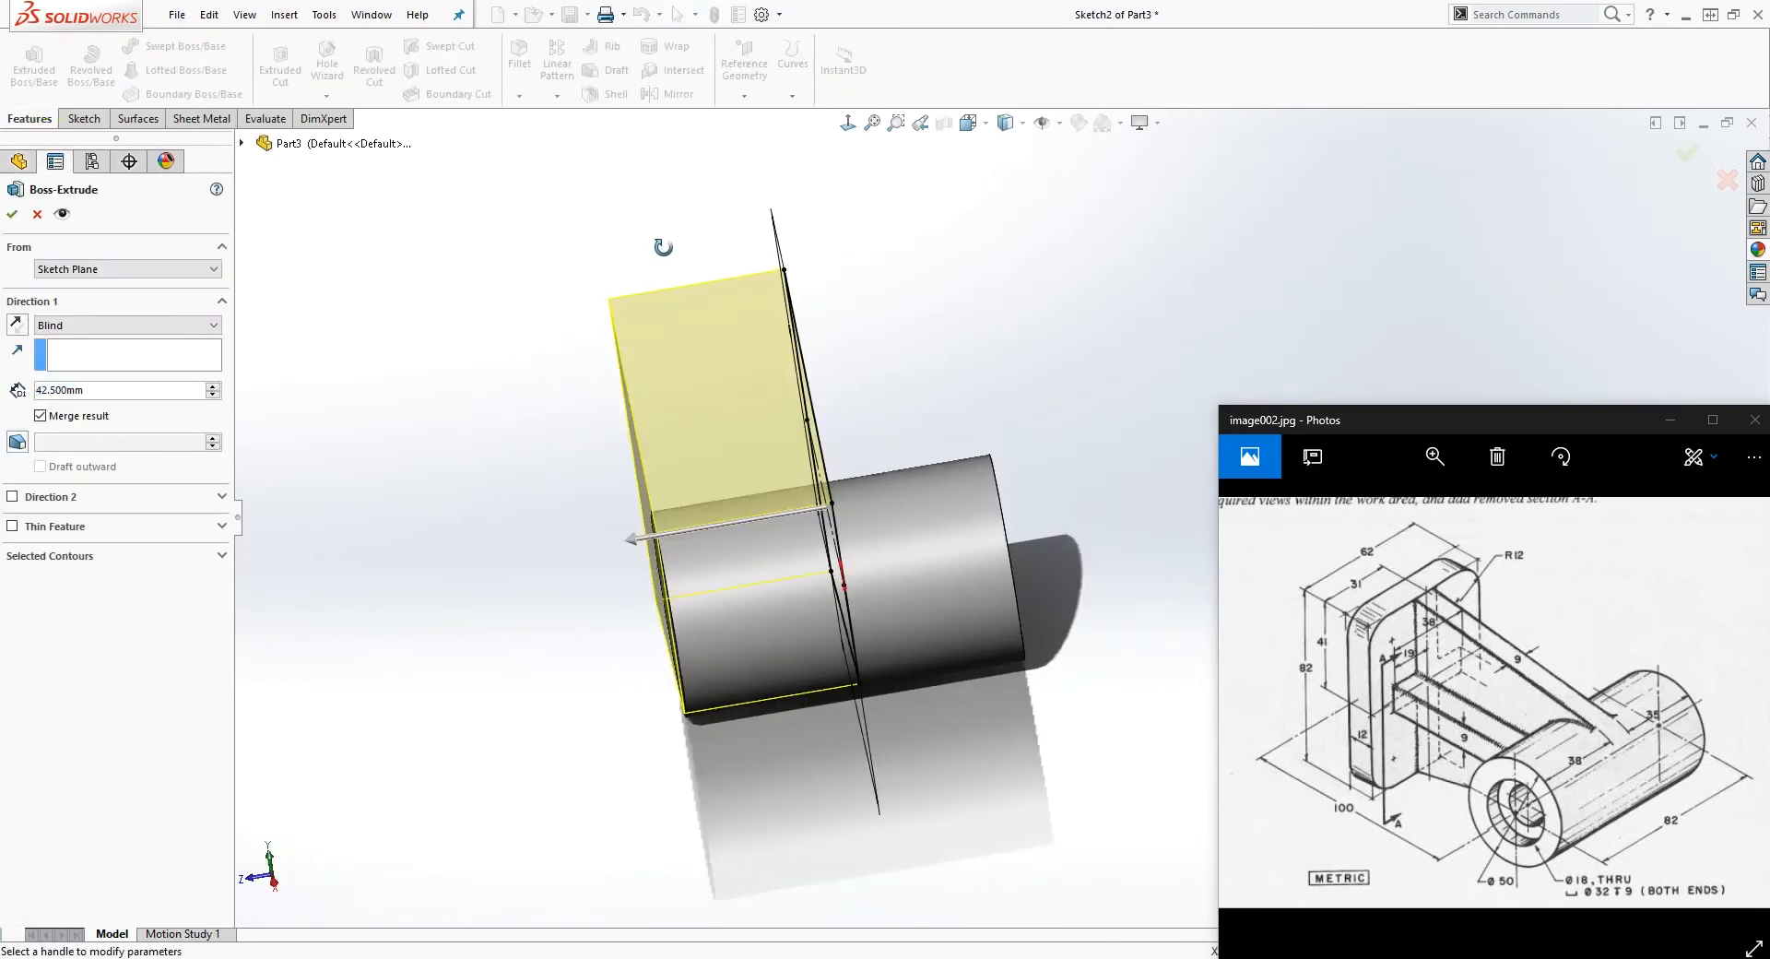
click(185, 326)
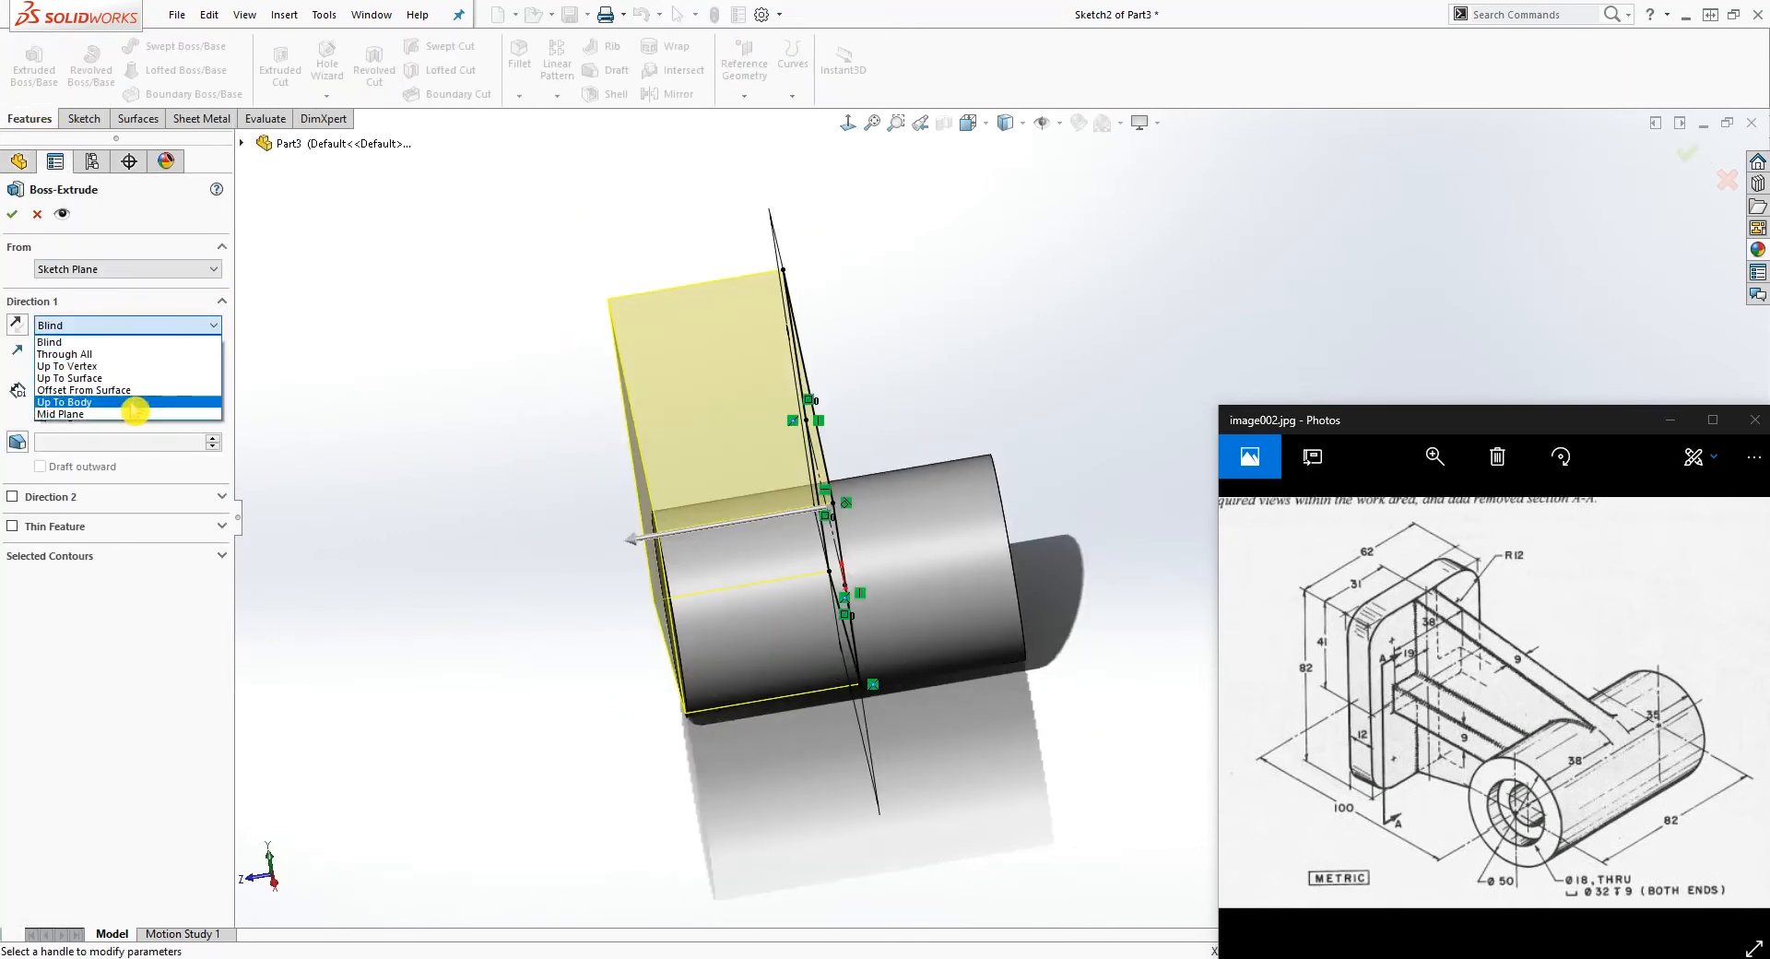
click(107, 416)
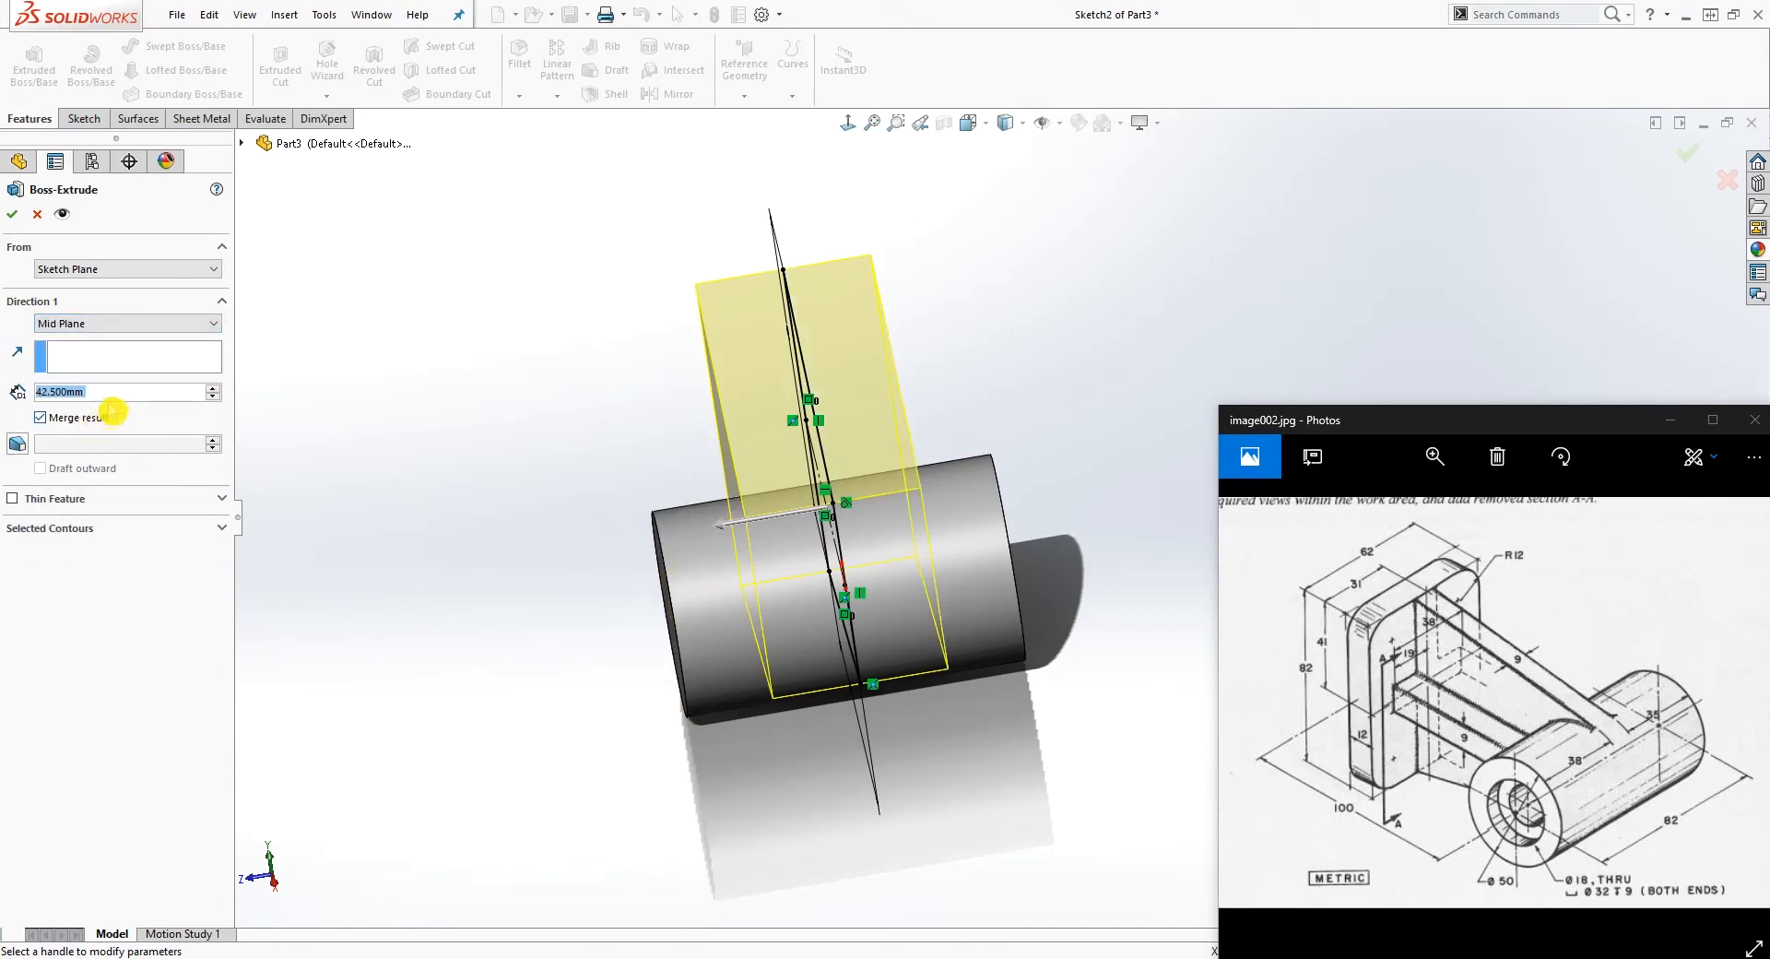
text(9)
key(Return)
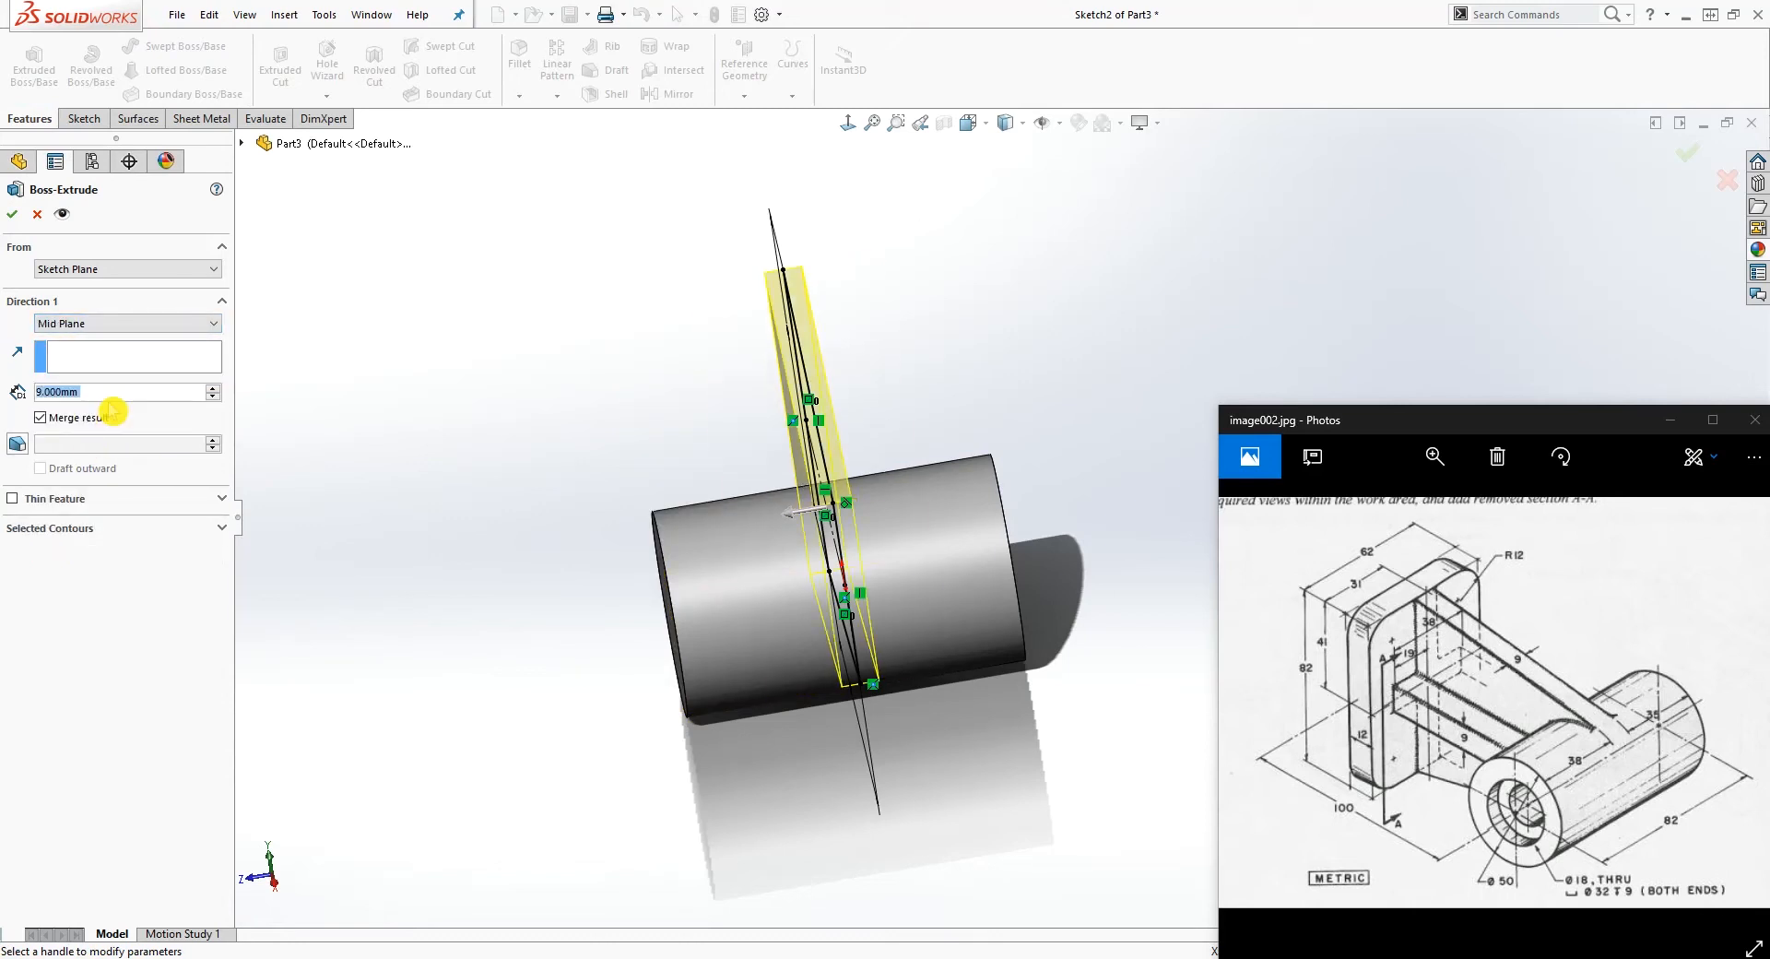
click(15, 219)
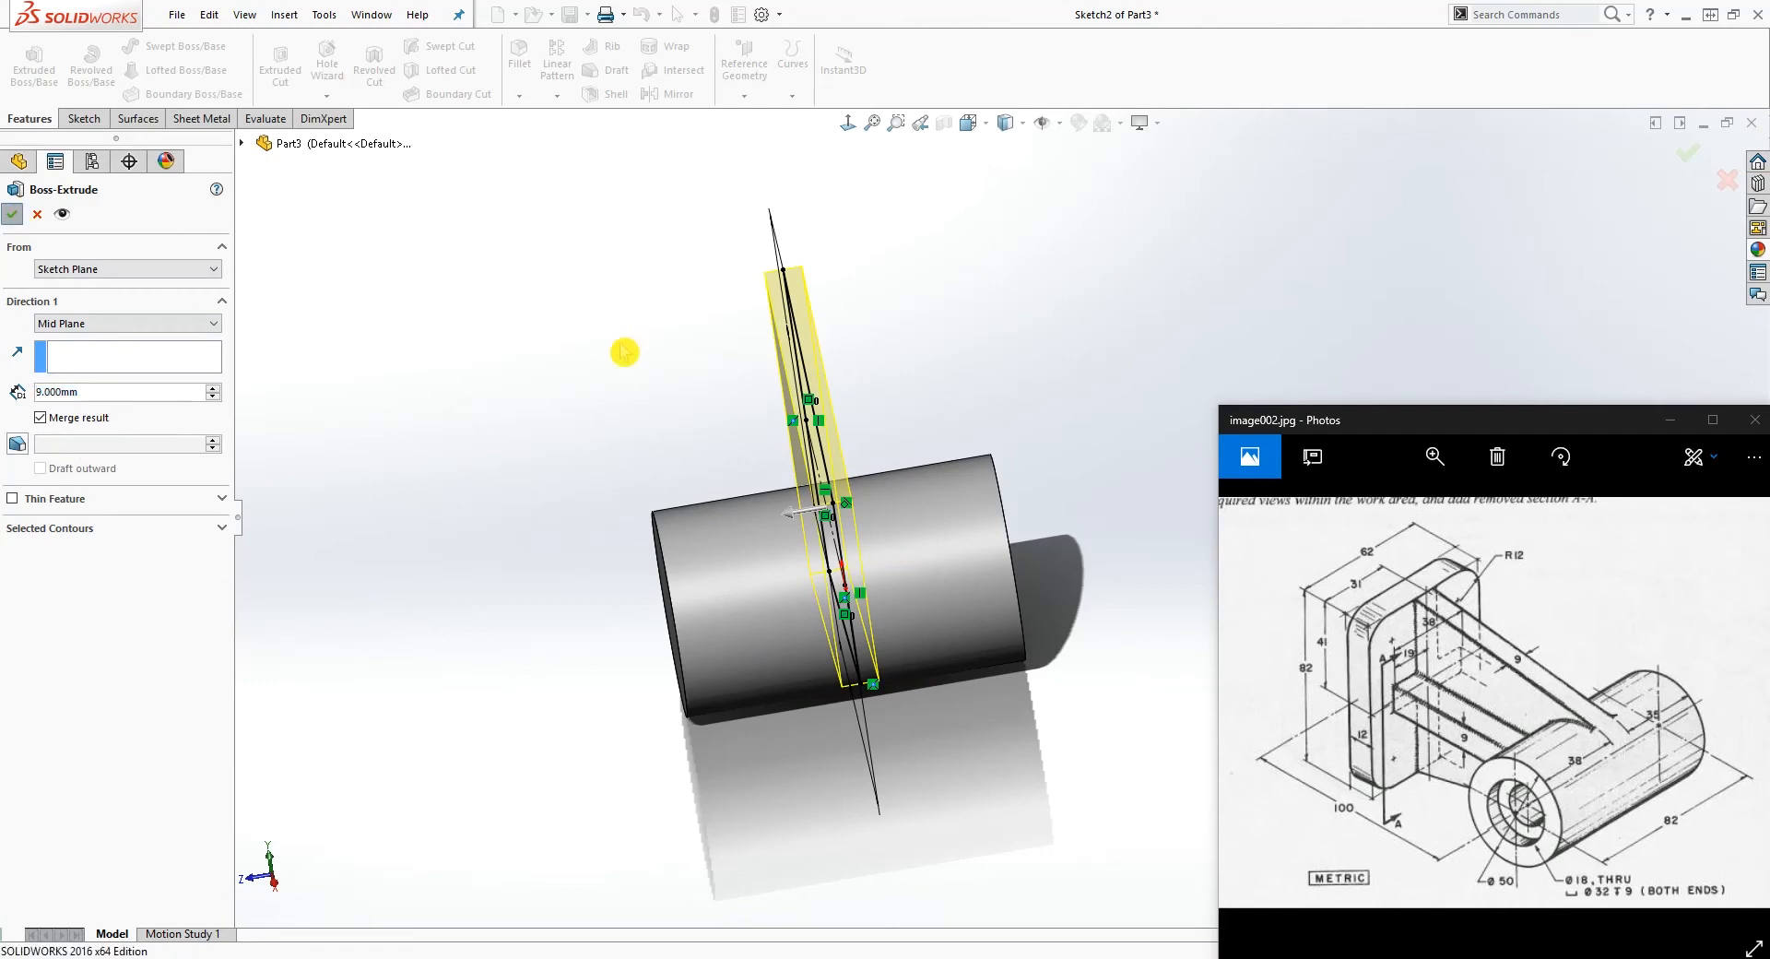
middle_drag(541, 399, 1479, 301)
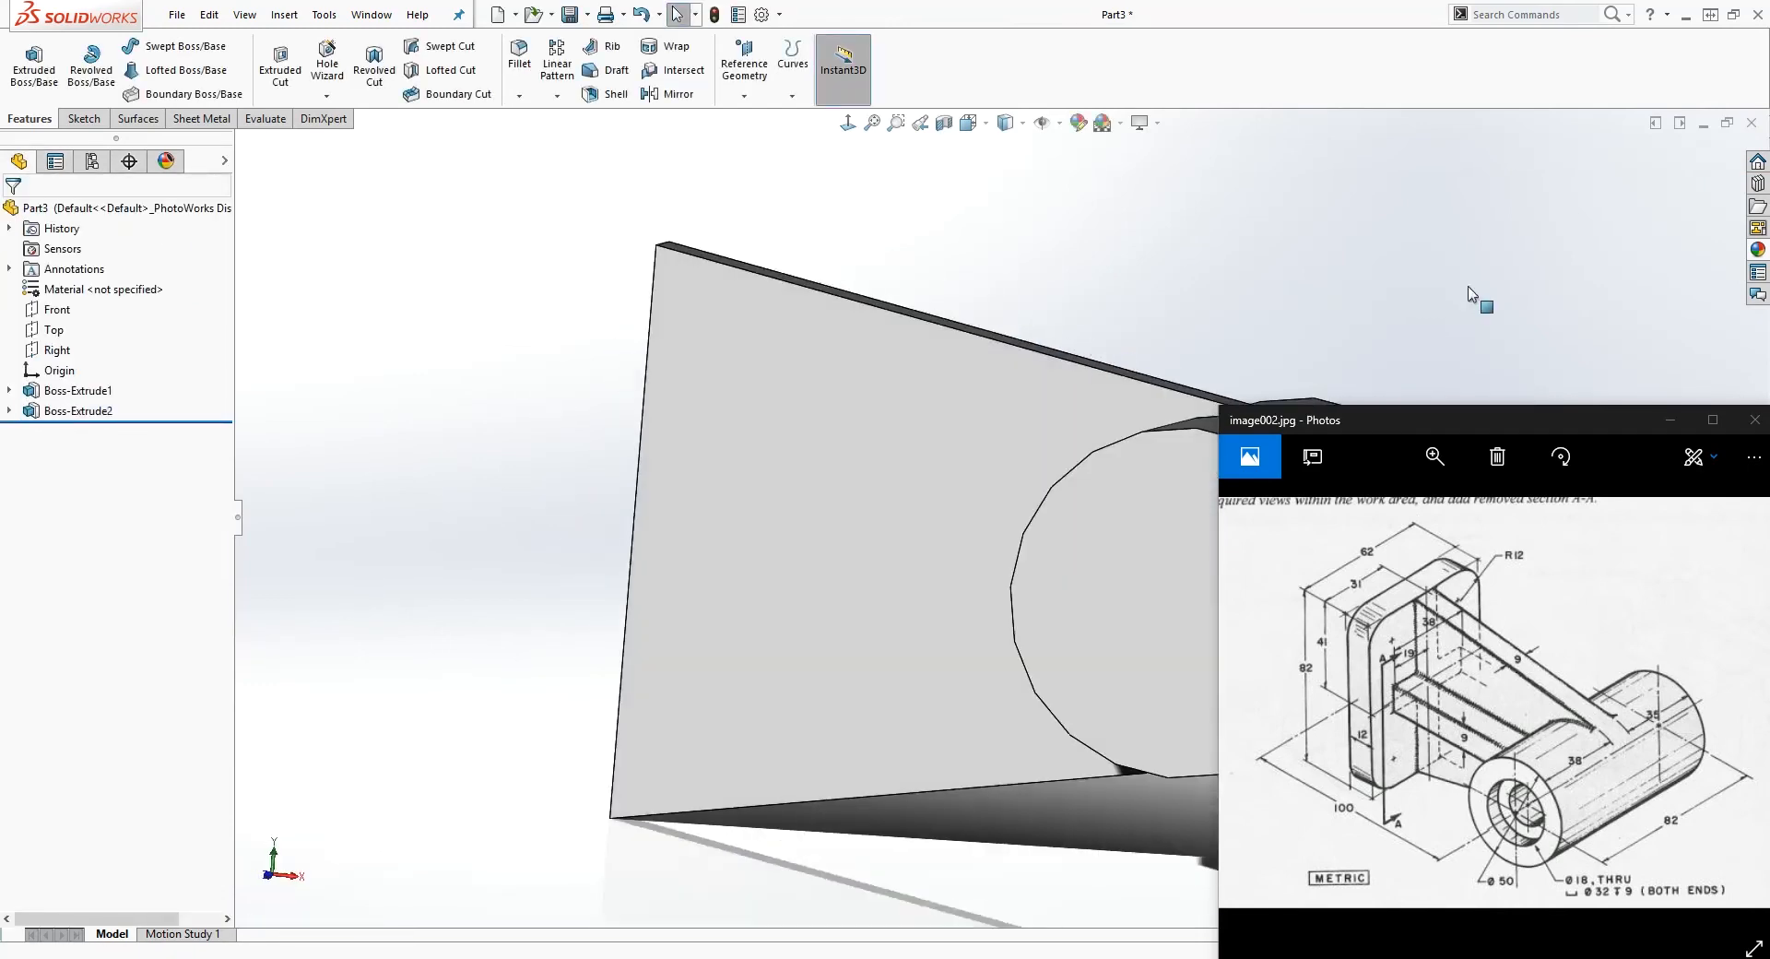
scroll(1442, 293, down, 4)
scroll(937, 699, up, 9)
middle_drag(1028, 655, 1092, 568)
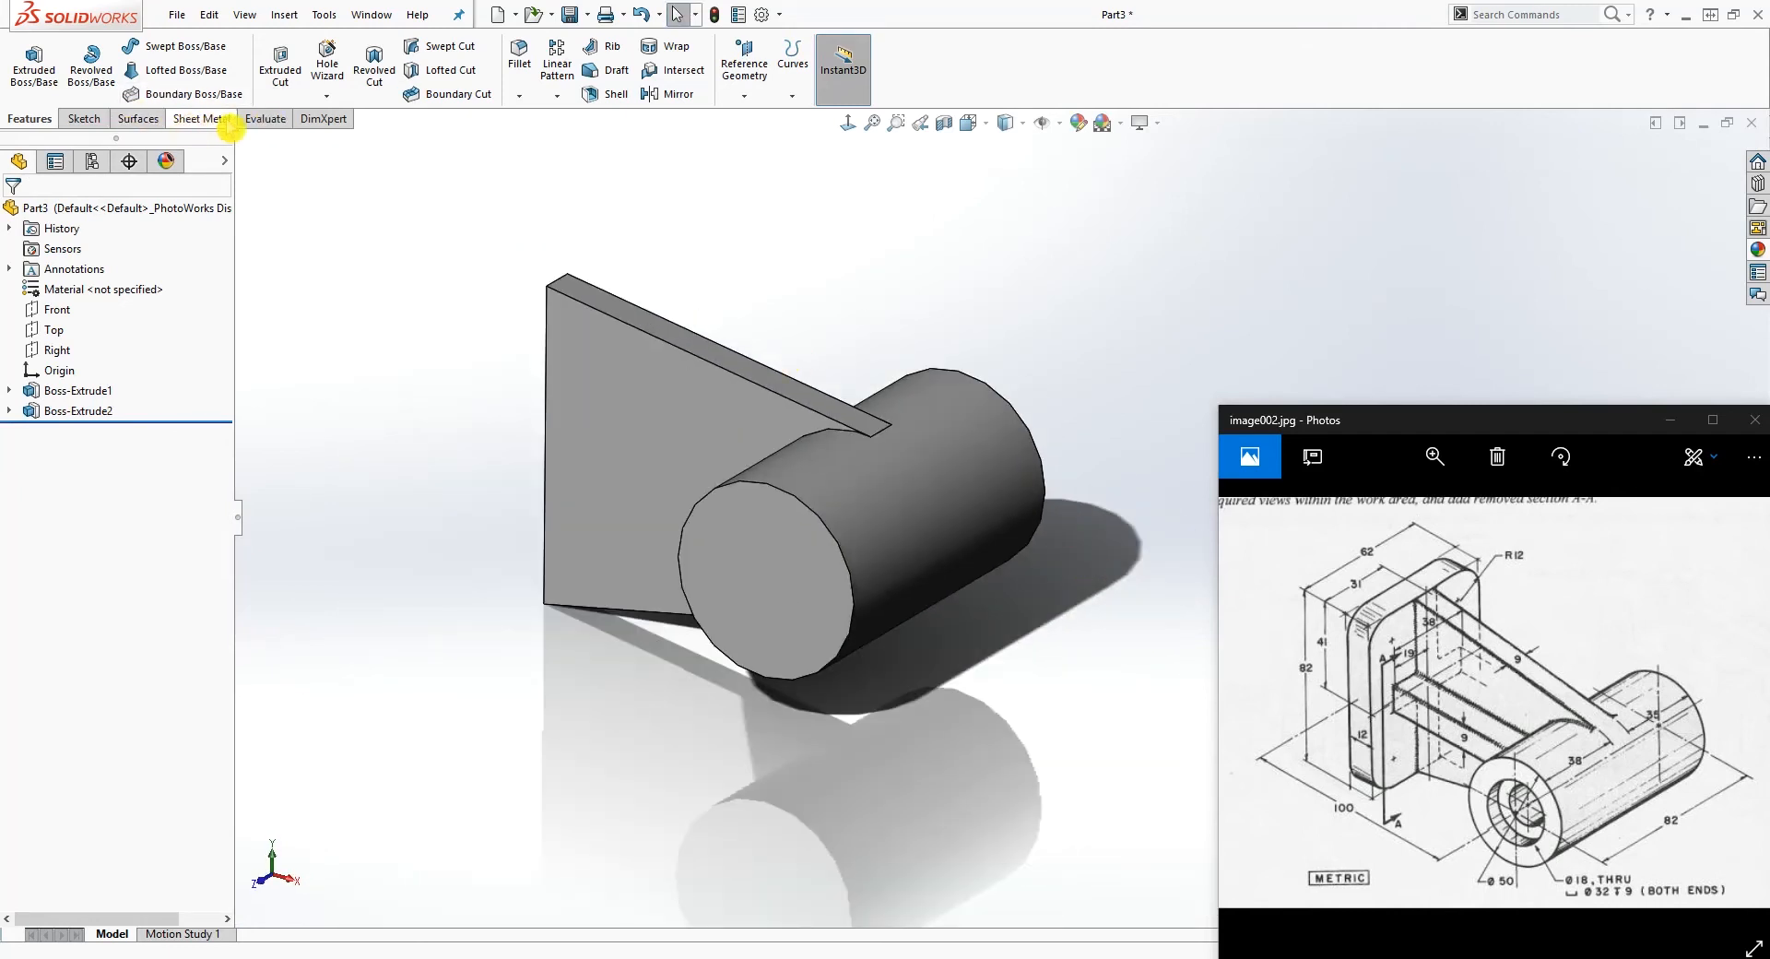
Step: Measure the distance from the web's side face to the cylinder end face on the same side
click(265, 118)
click(75, 59)
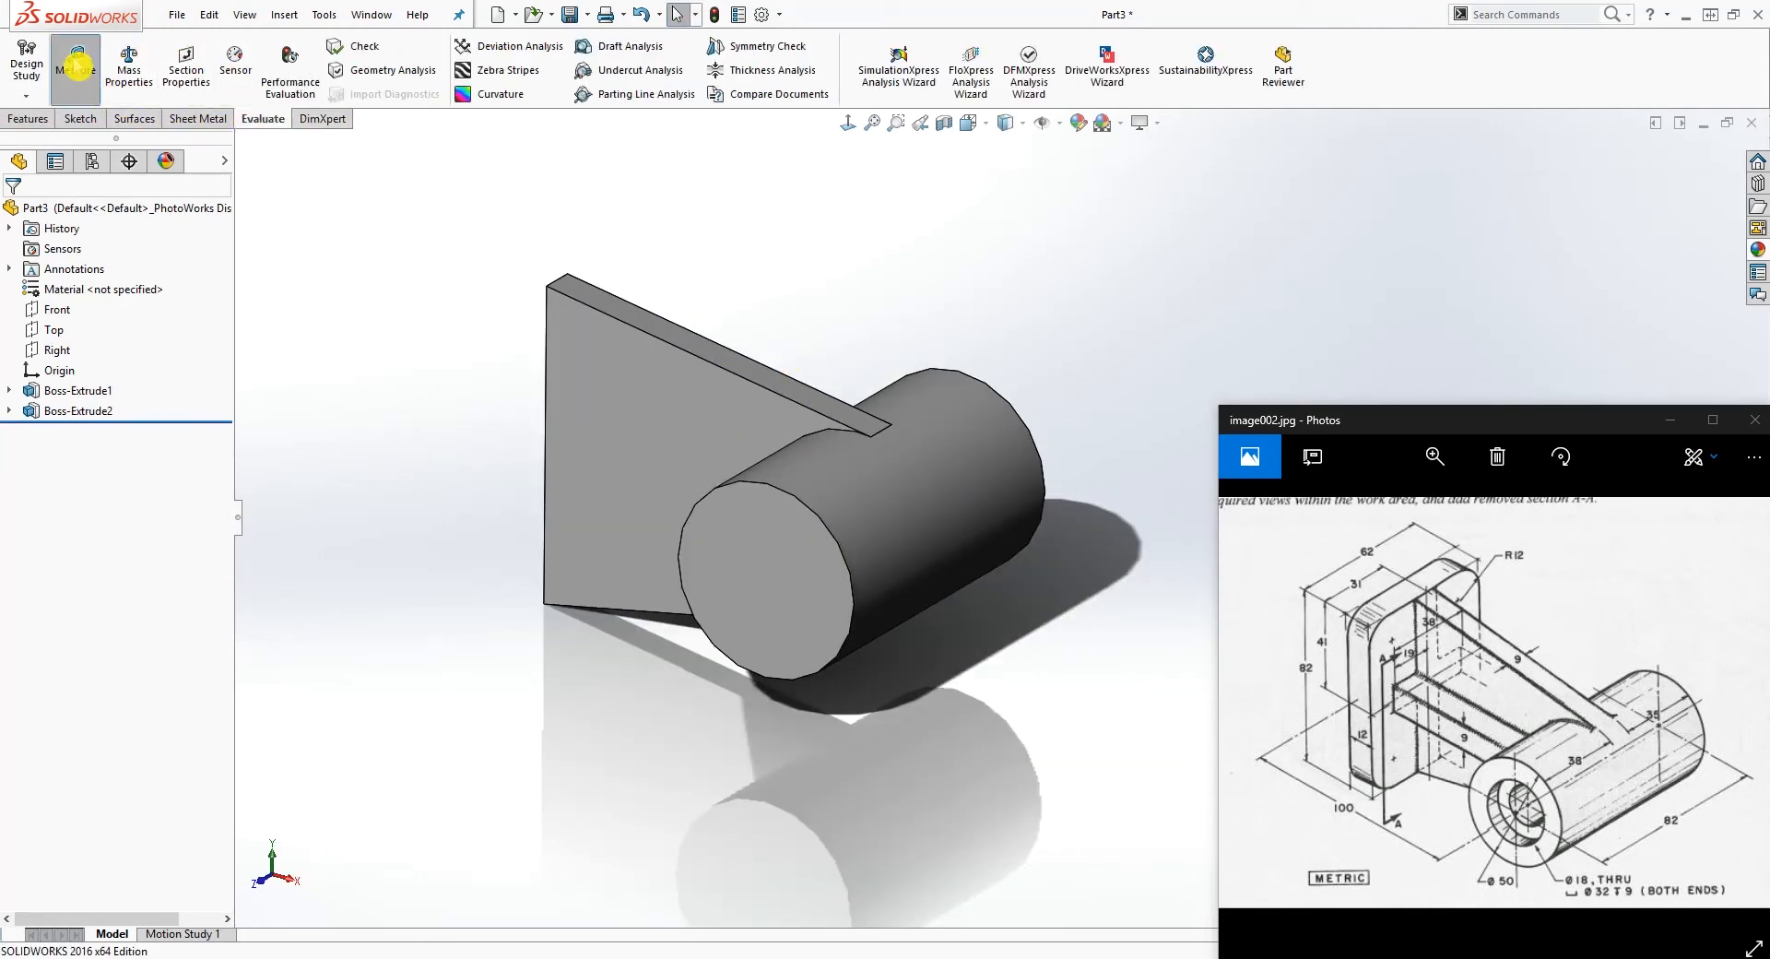
click(707, 395)
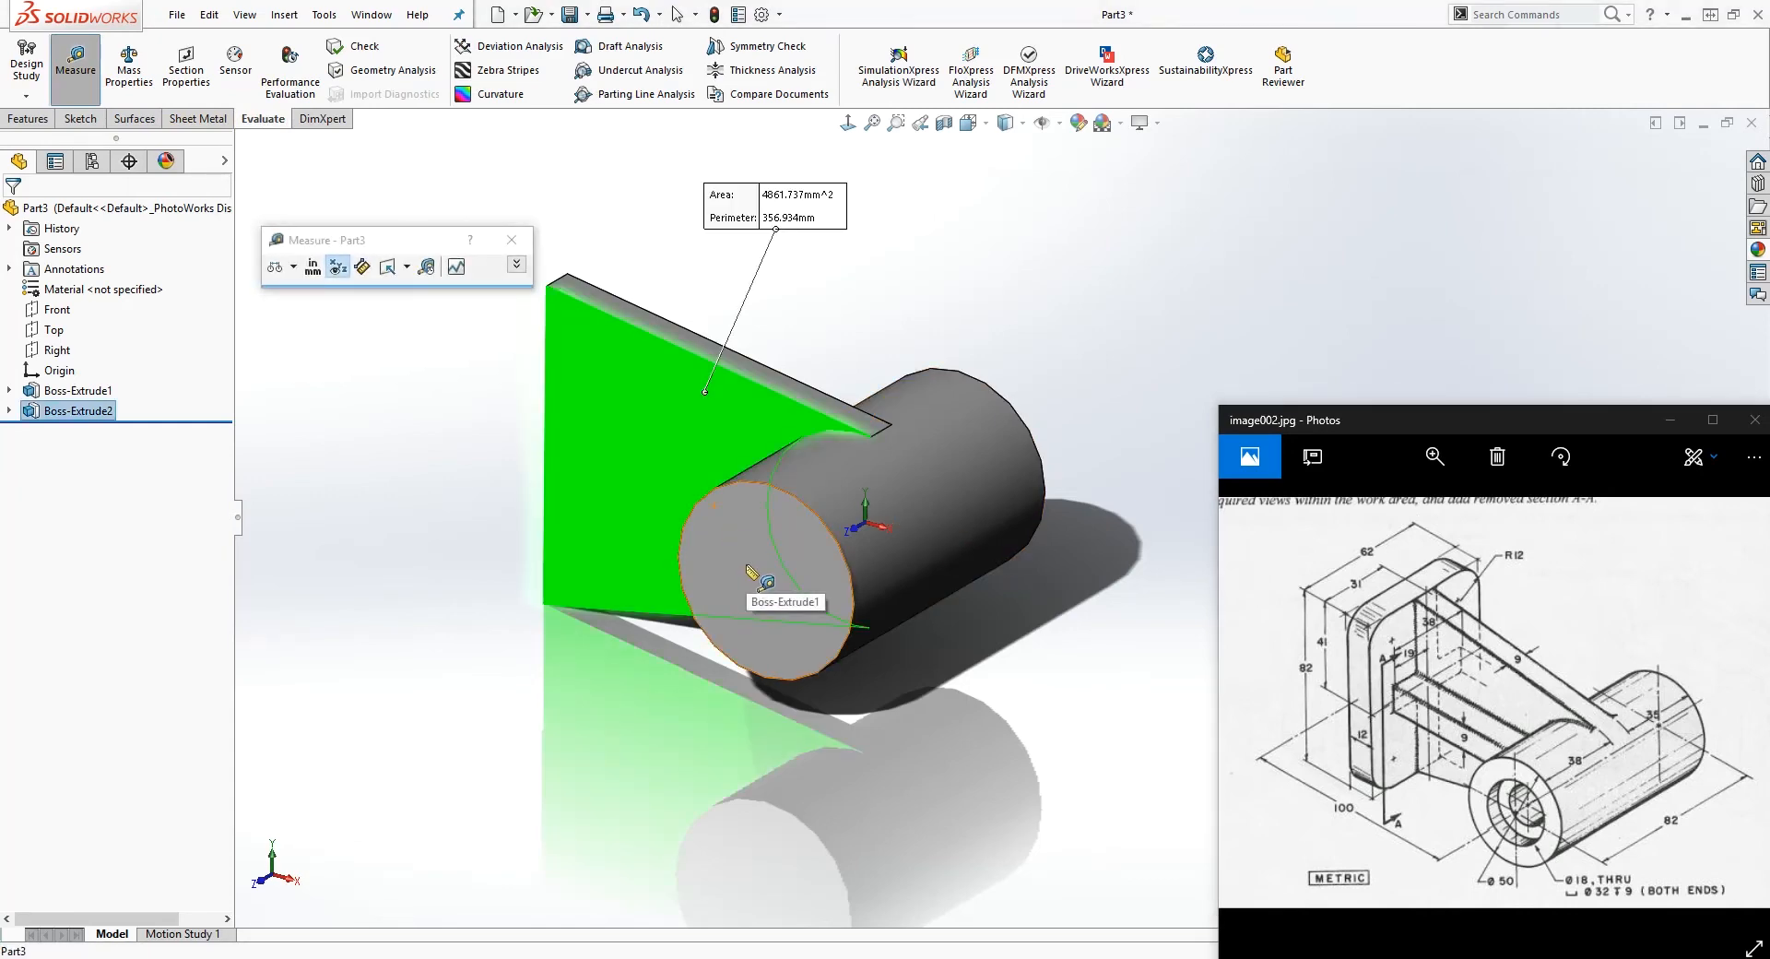
click(751, 576)
scroll(645, 443, down, 5)
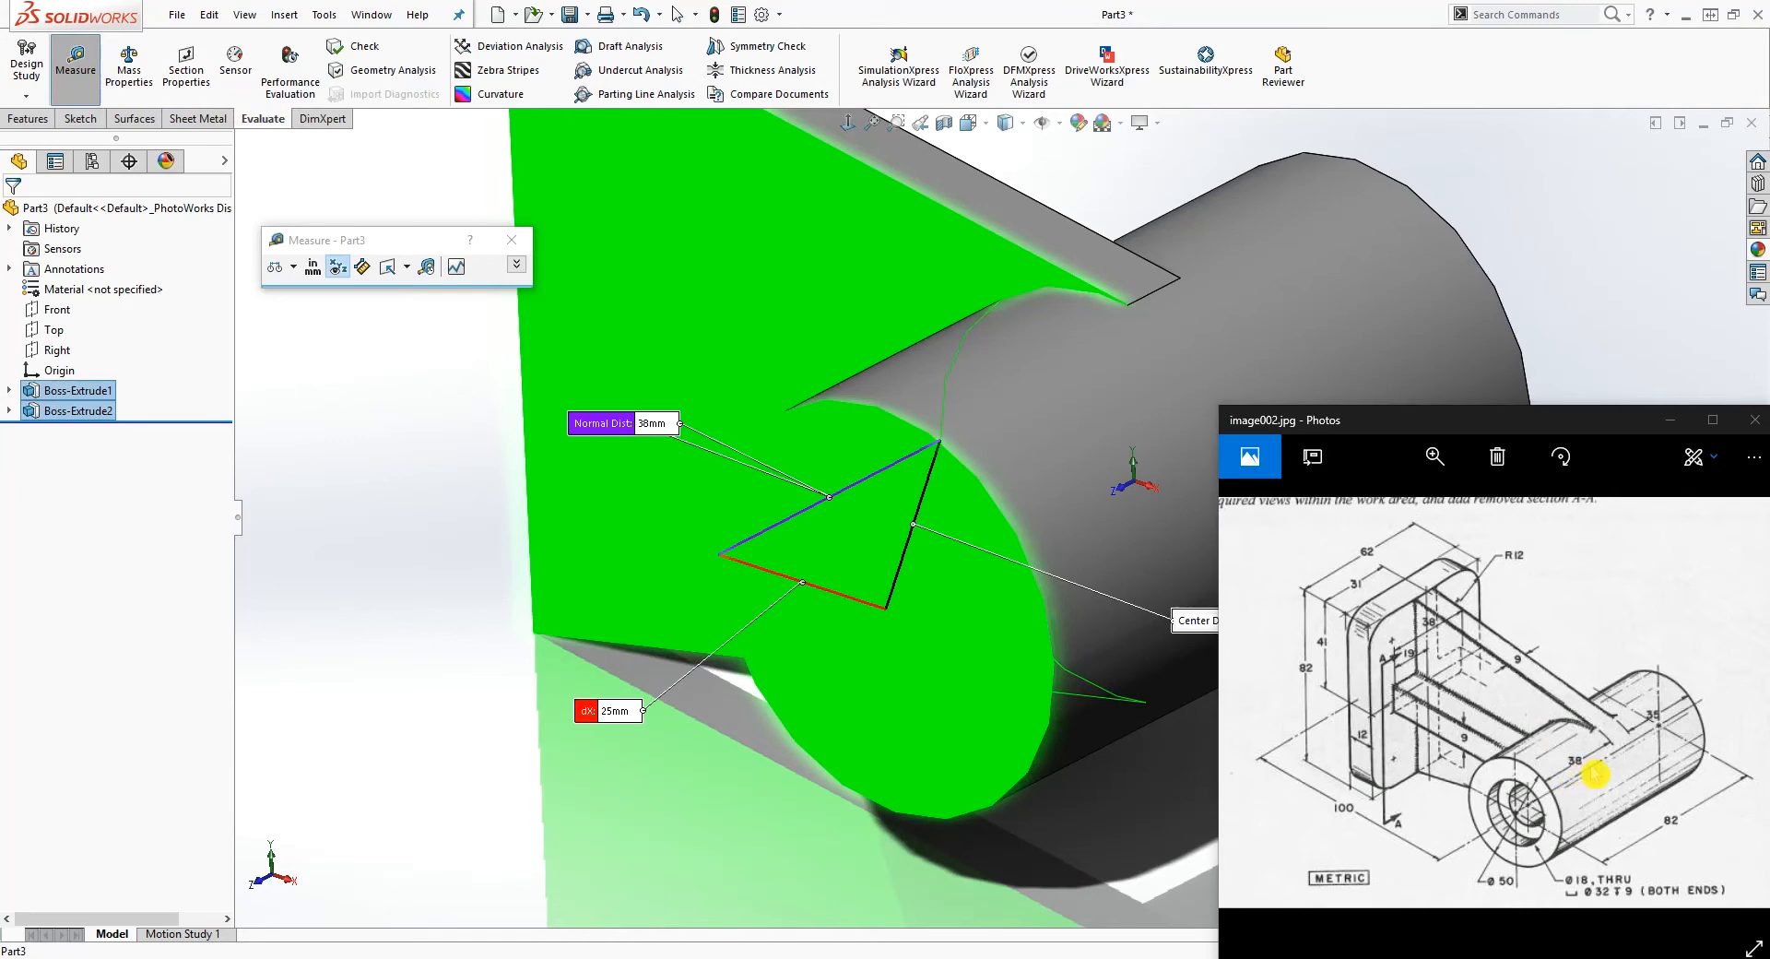
scroll(888, 627, up, 3)
key(Escape)
scroll(1099, 312, up, 3)
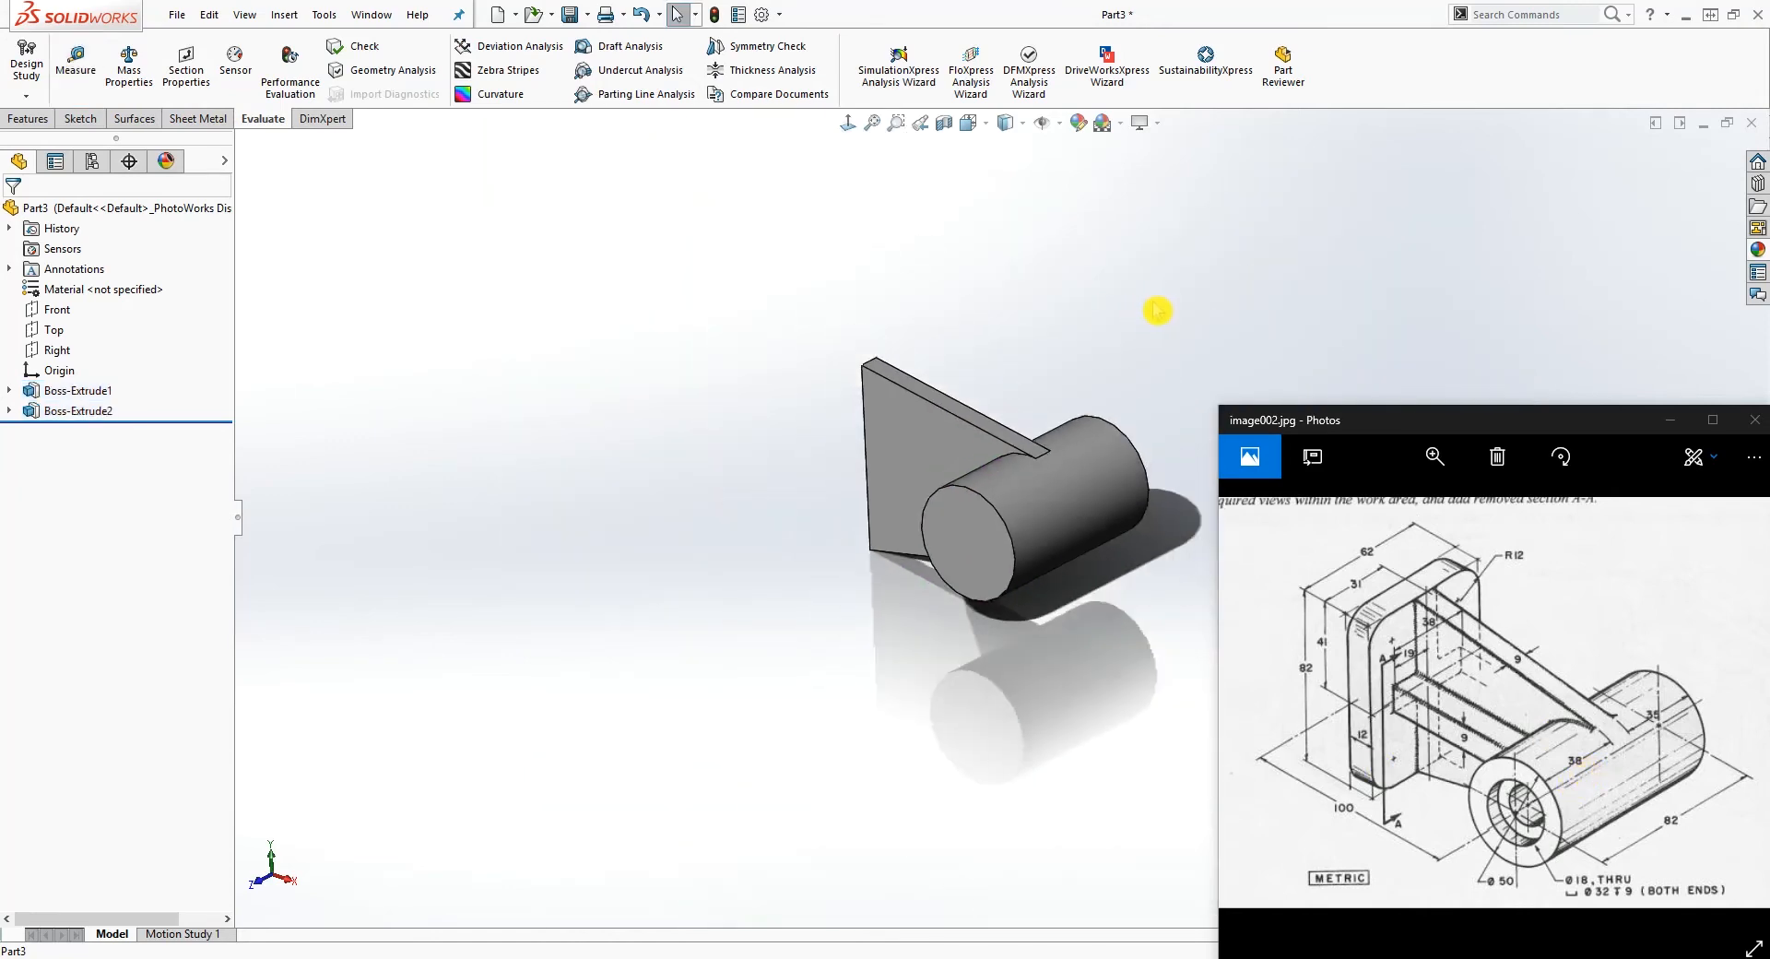
Step: Measure the distance from the web's opposite side face to the cylinder's other end face
scroll(1158, 312, down, 3)
click(76, 63)
scroll(830, 513, up, 3)
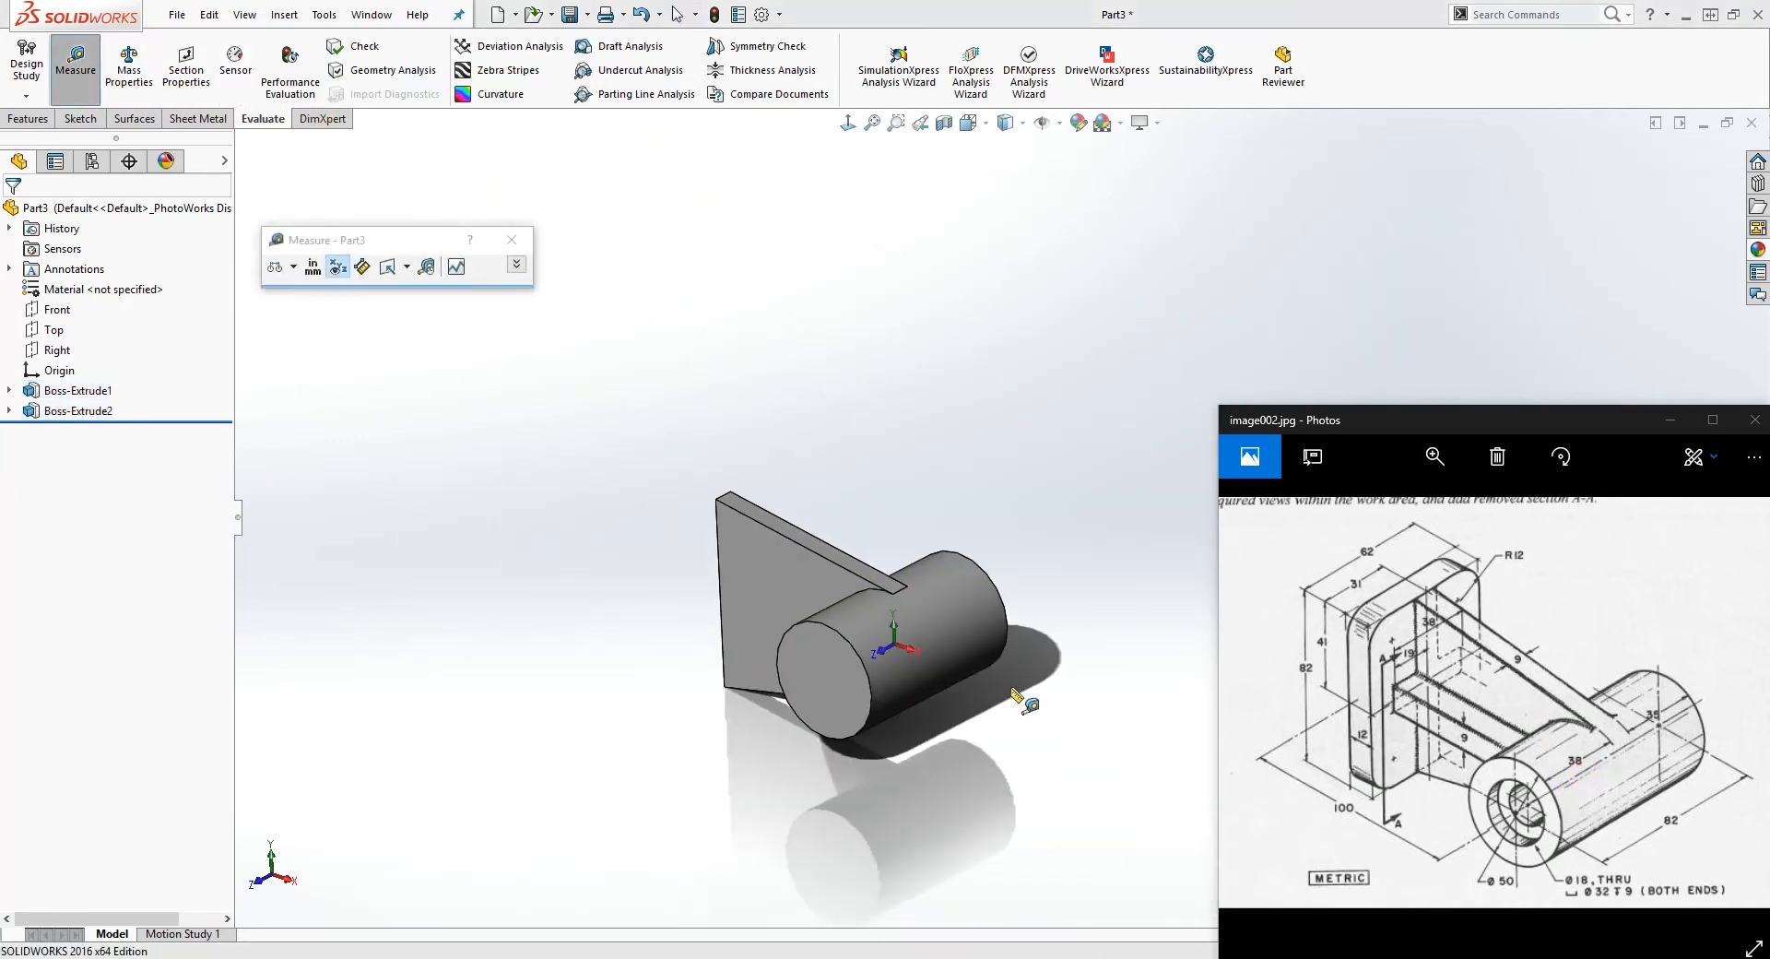
middle_drag(830, 514, 890, 590)
click(892, 569)
click(848, 680)
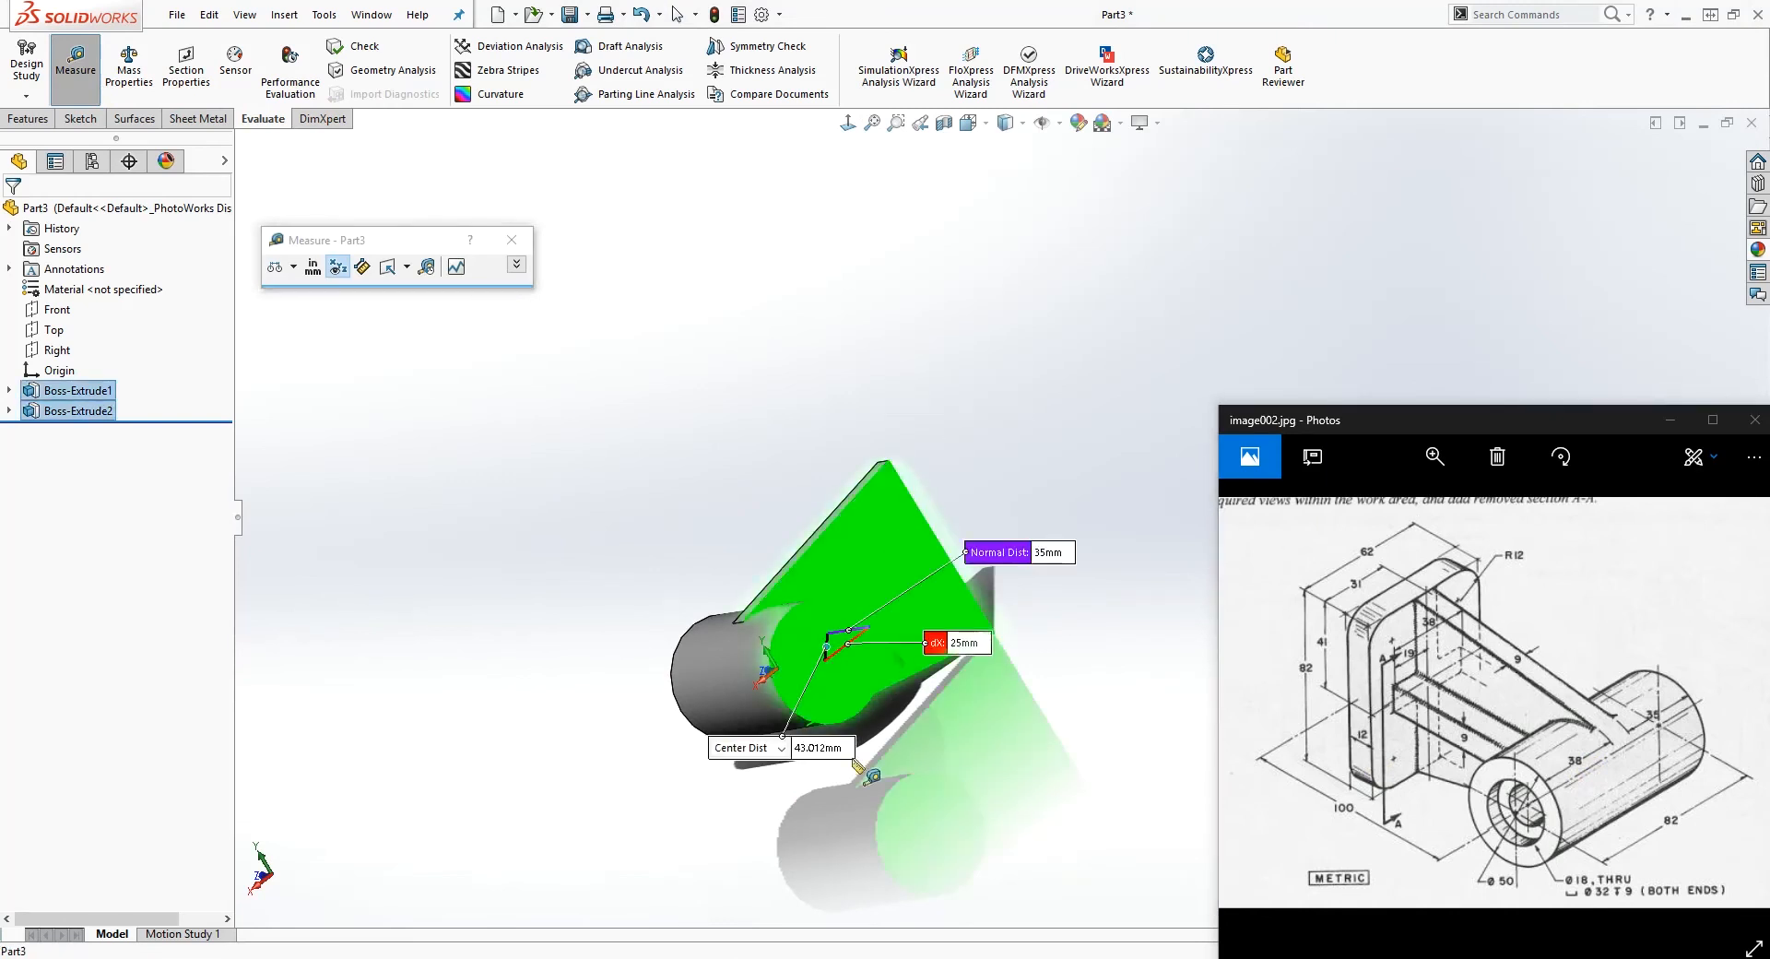
middle_drag(848, 680, 1000, 597)
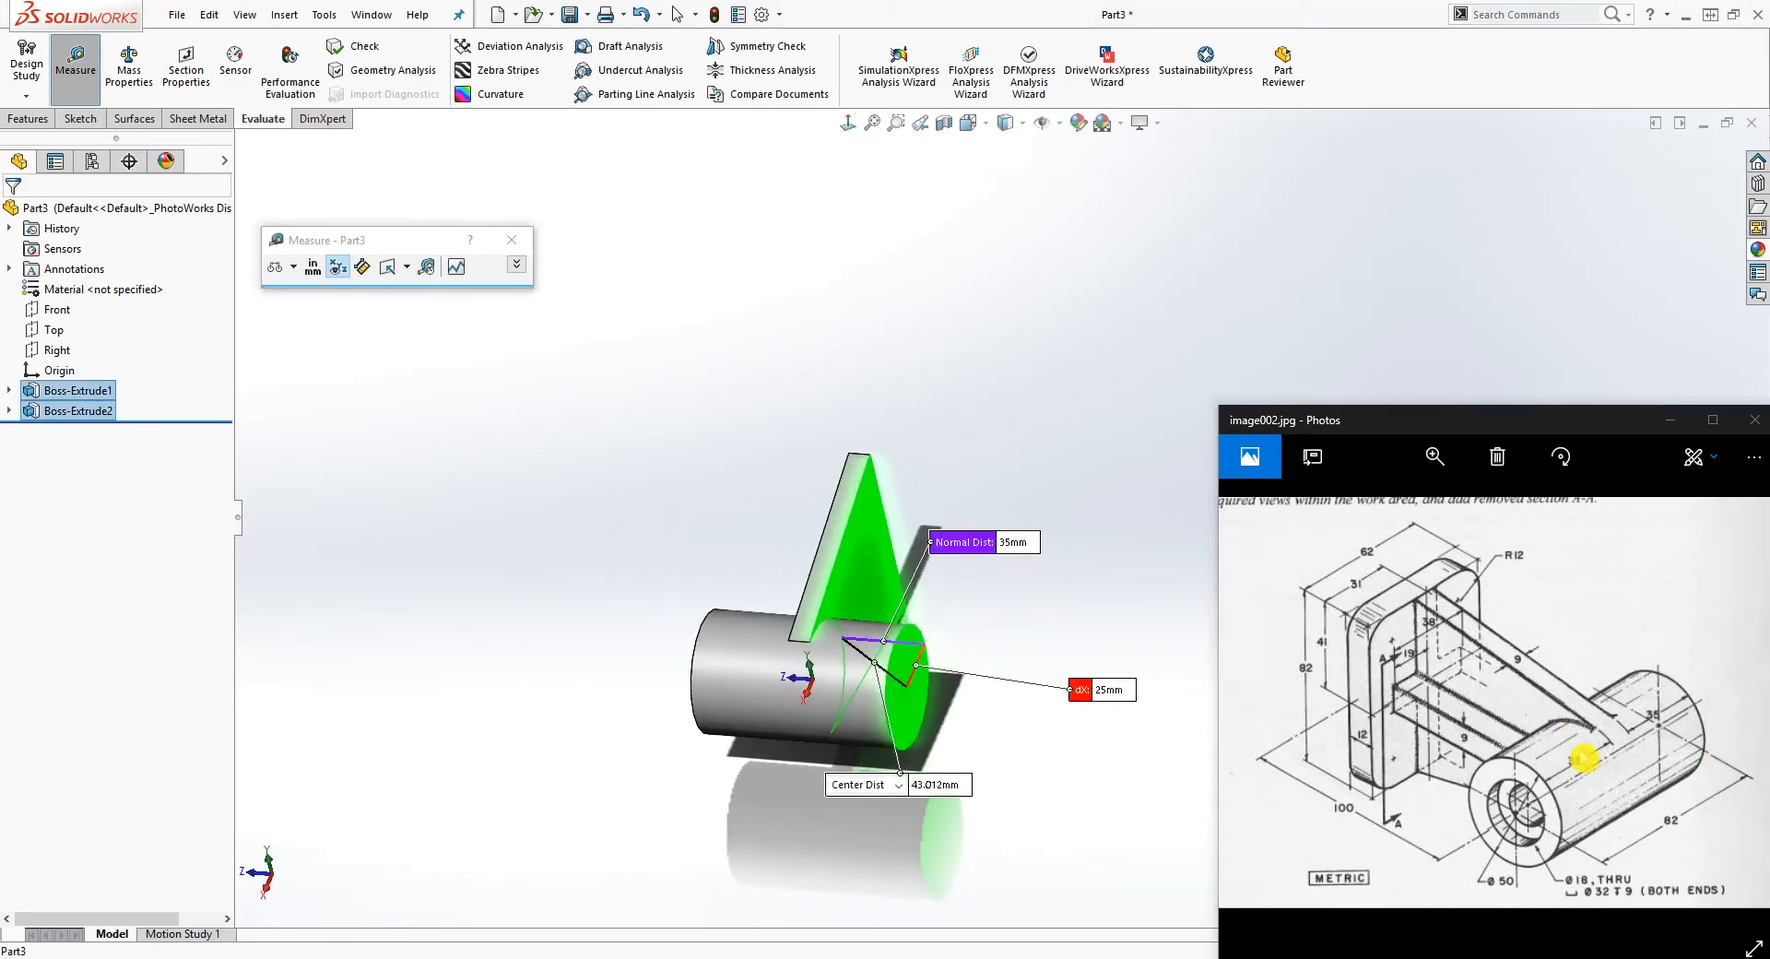
key(Escape)
Step: Start a sketch on the web's narrow vertical end face, viewed normal to the sketch plane
middle_drag(711, 600, 925, 561)
scroll(793, 581, down, 3)
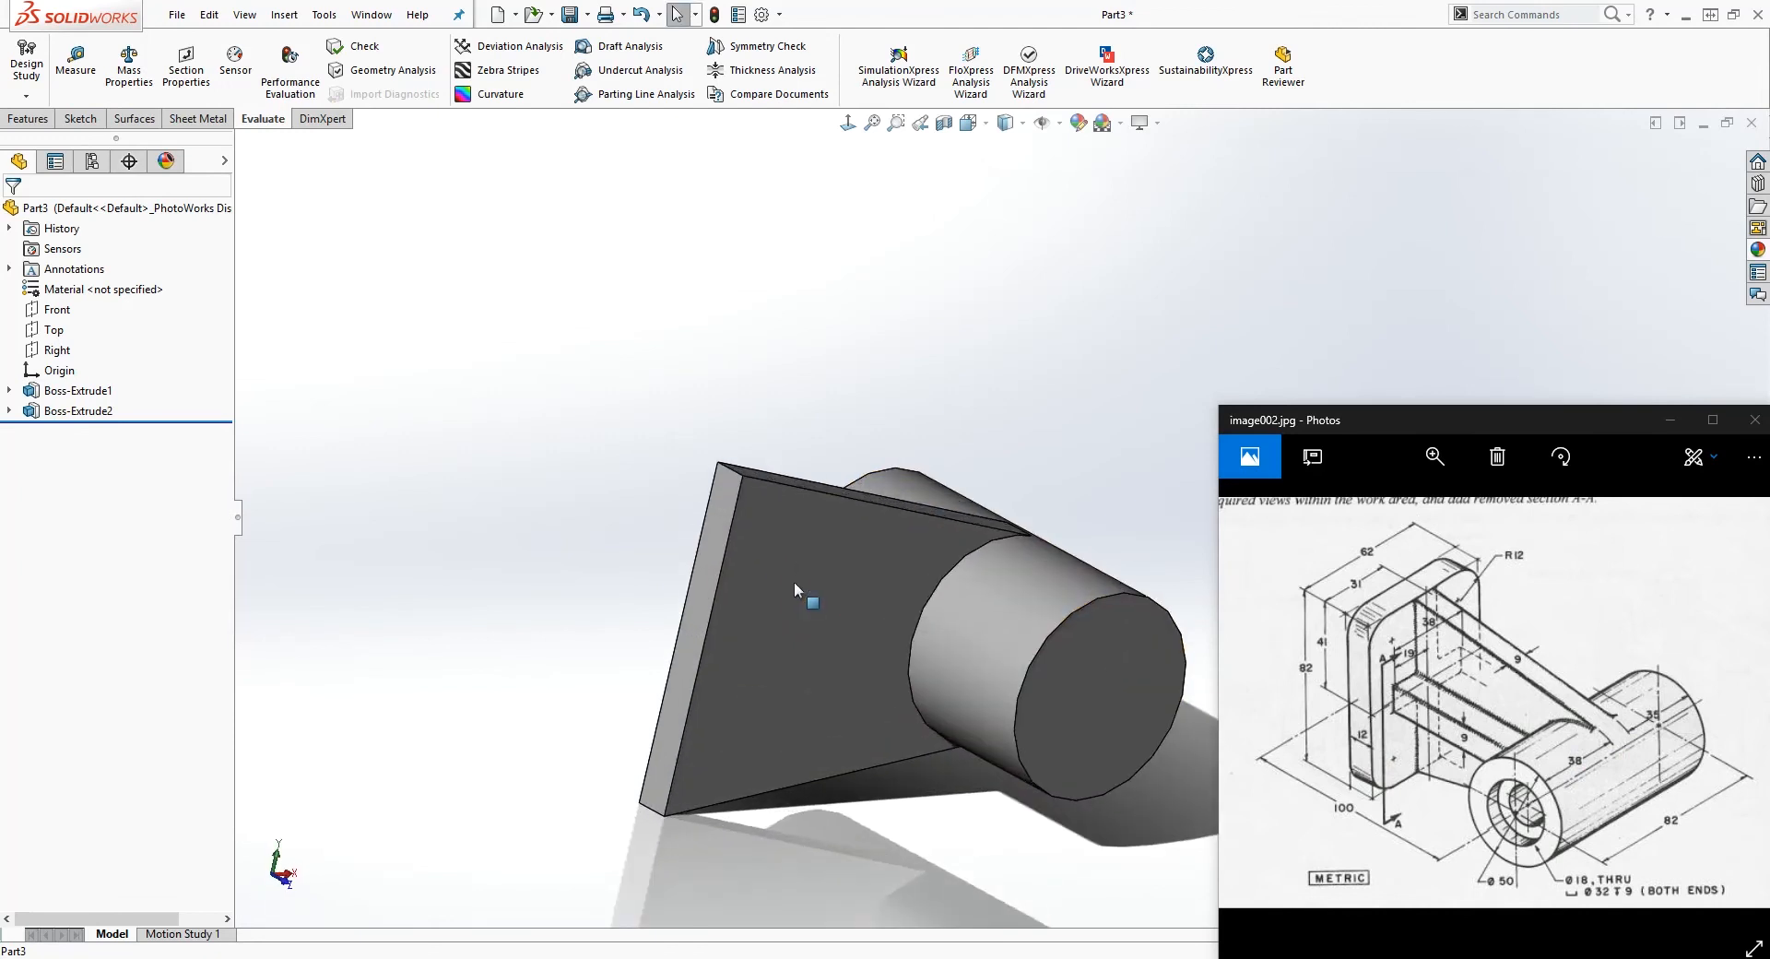
click(718, 518)
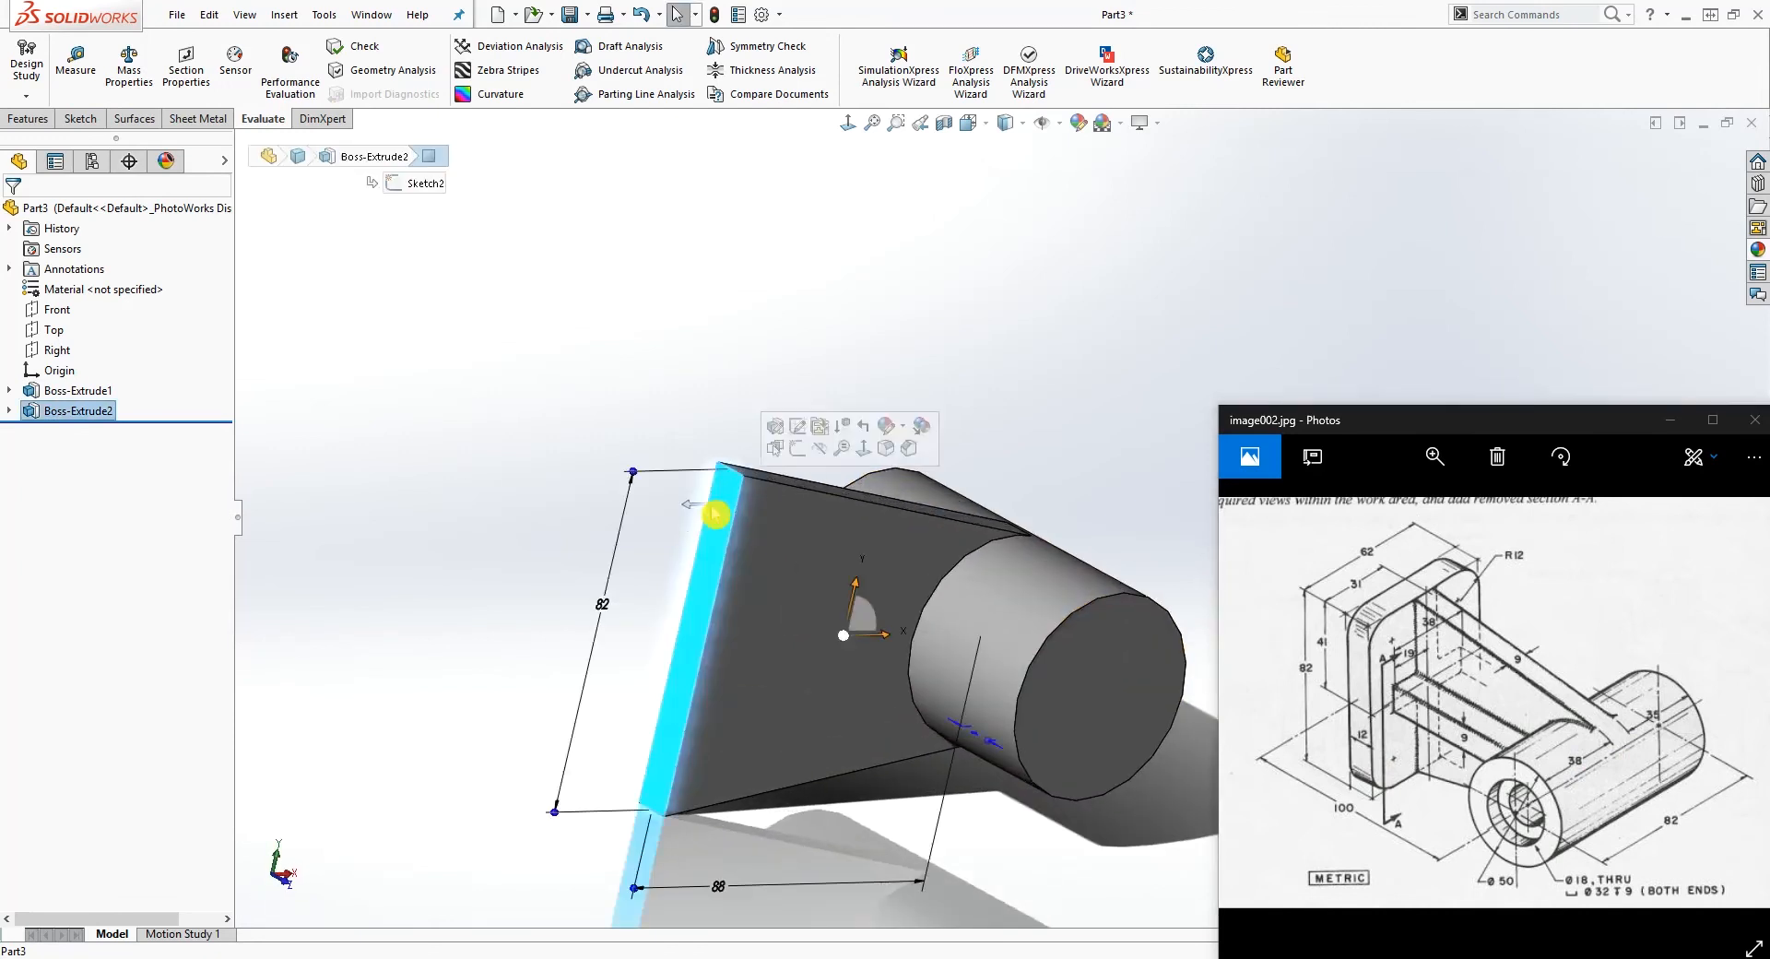
click(81, 119)
click(25, 64)
click(848, 123)
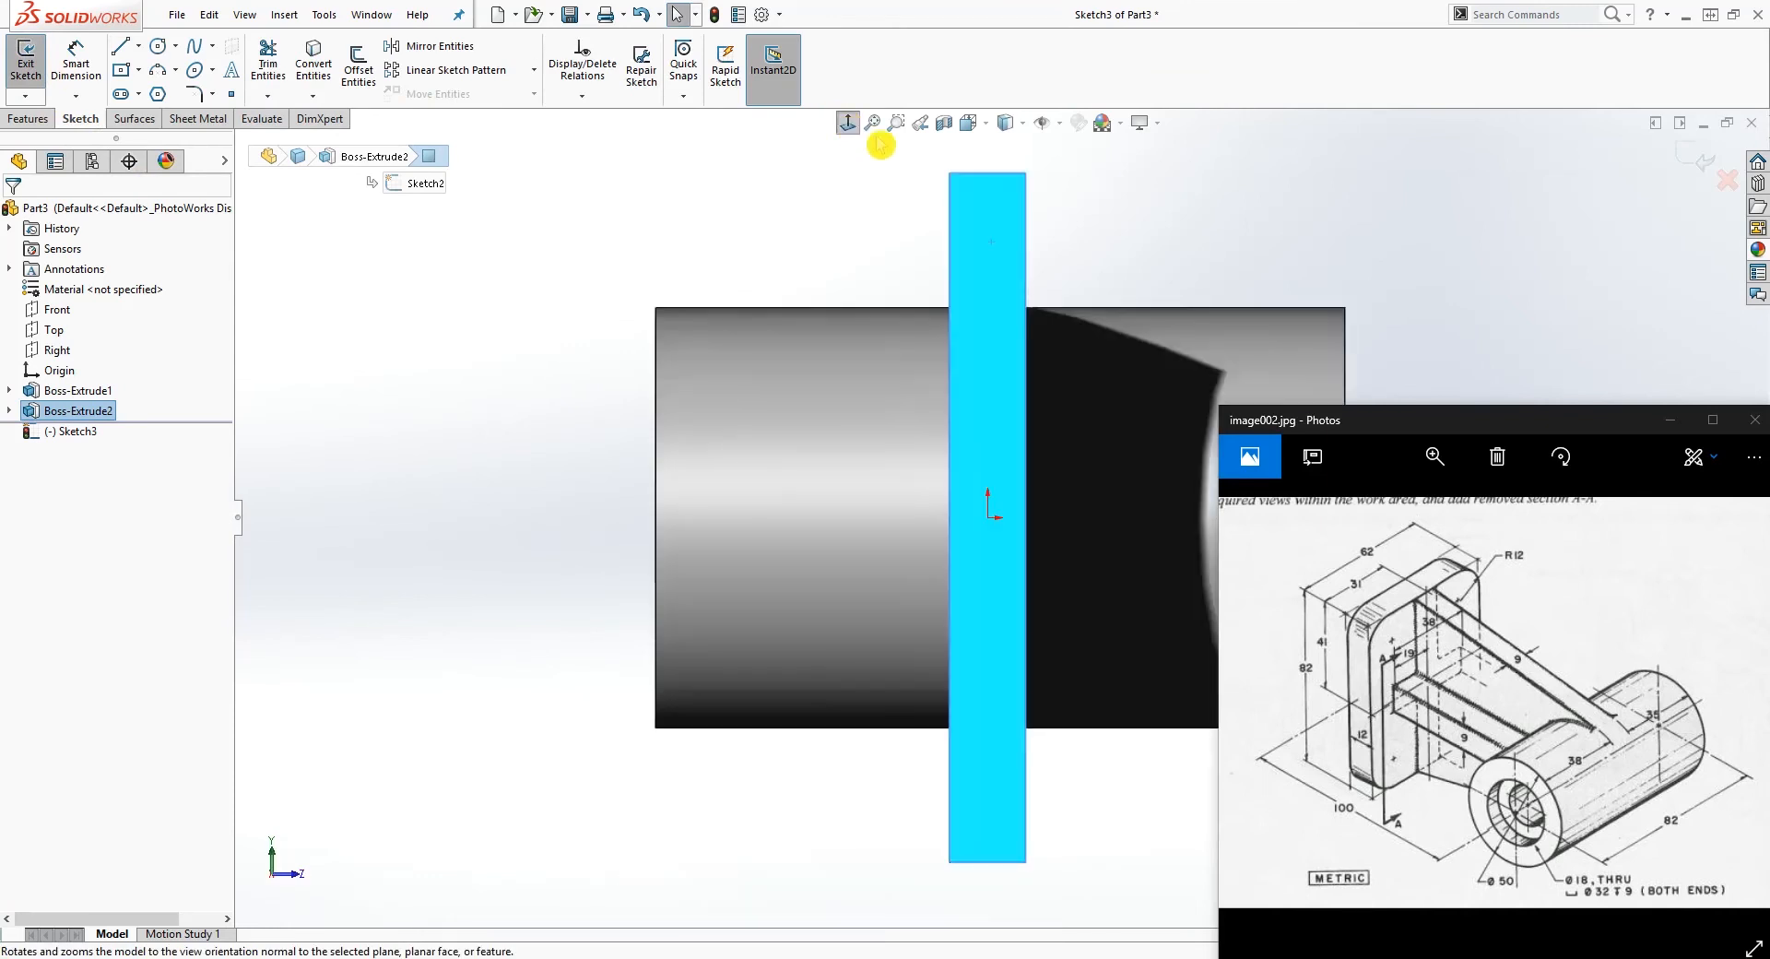
scroll(1589, 344, up, 3)
scroll(1568, 347, down, 3)
scroll(944, 684, up, 4)
scroll(876, 748, down, 3)
scroll(607, 663, up, 2)
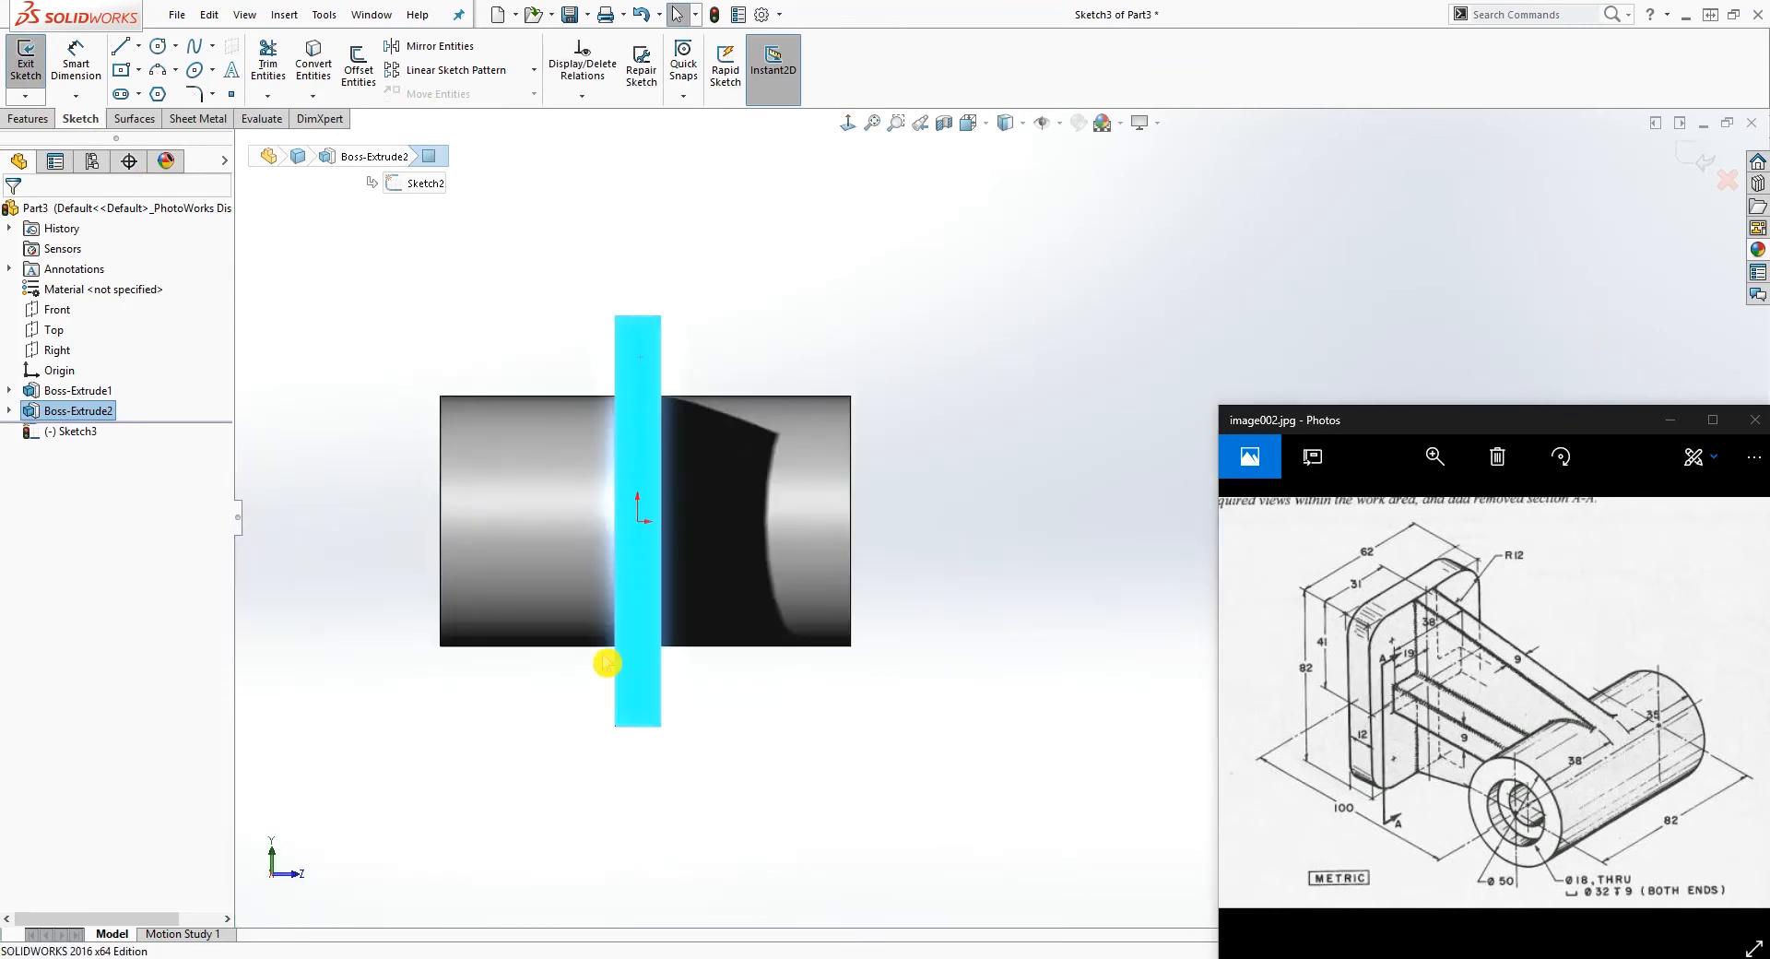
scroll(606, 663, down, 1)
Step: Sketch a center rectangle about 92 mm wide and 92 mm high, centered on the origin
click(138, 70)
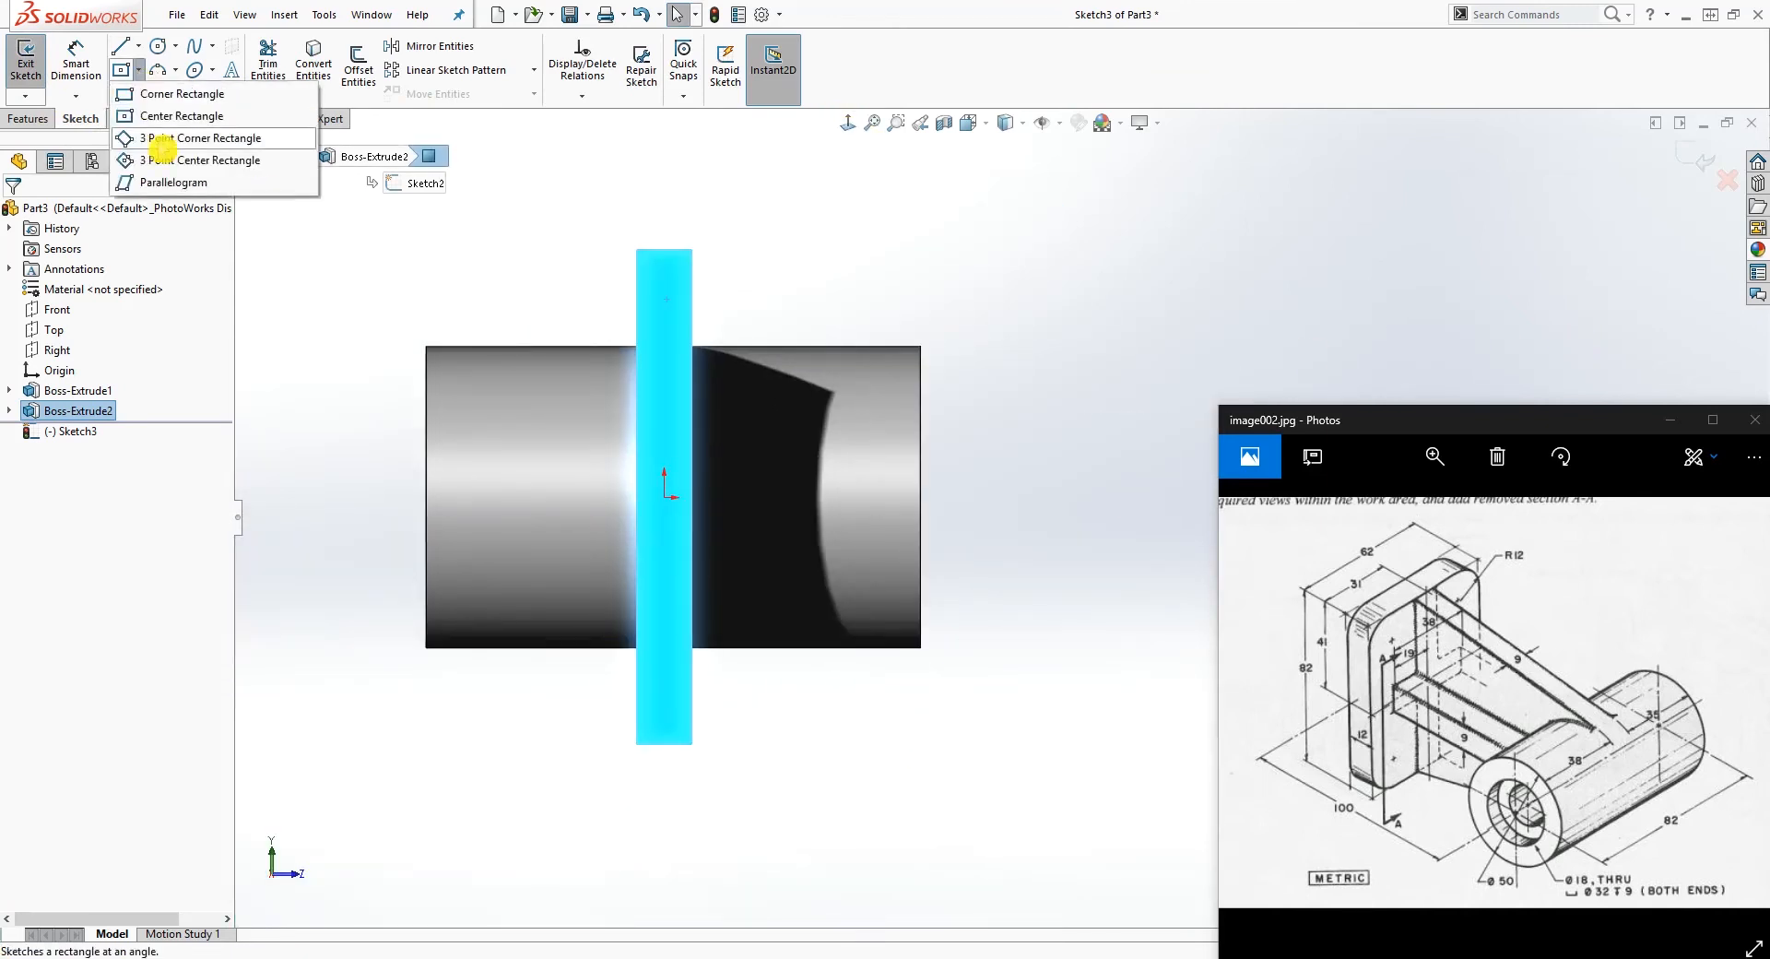
click(147, 117)
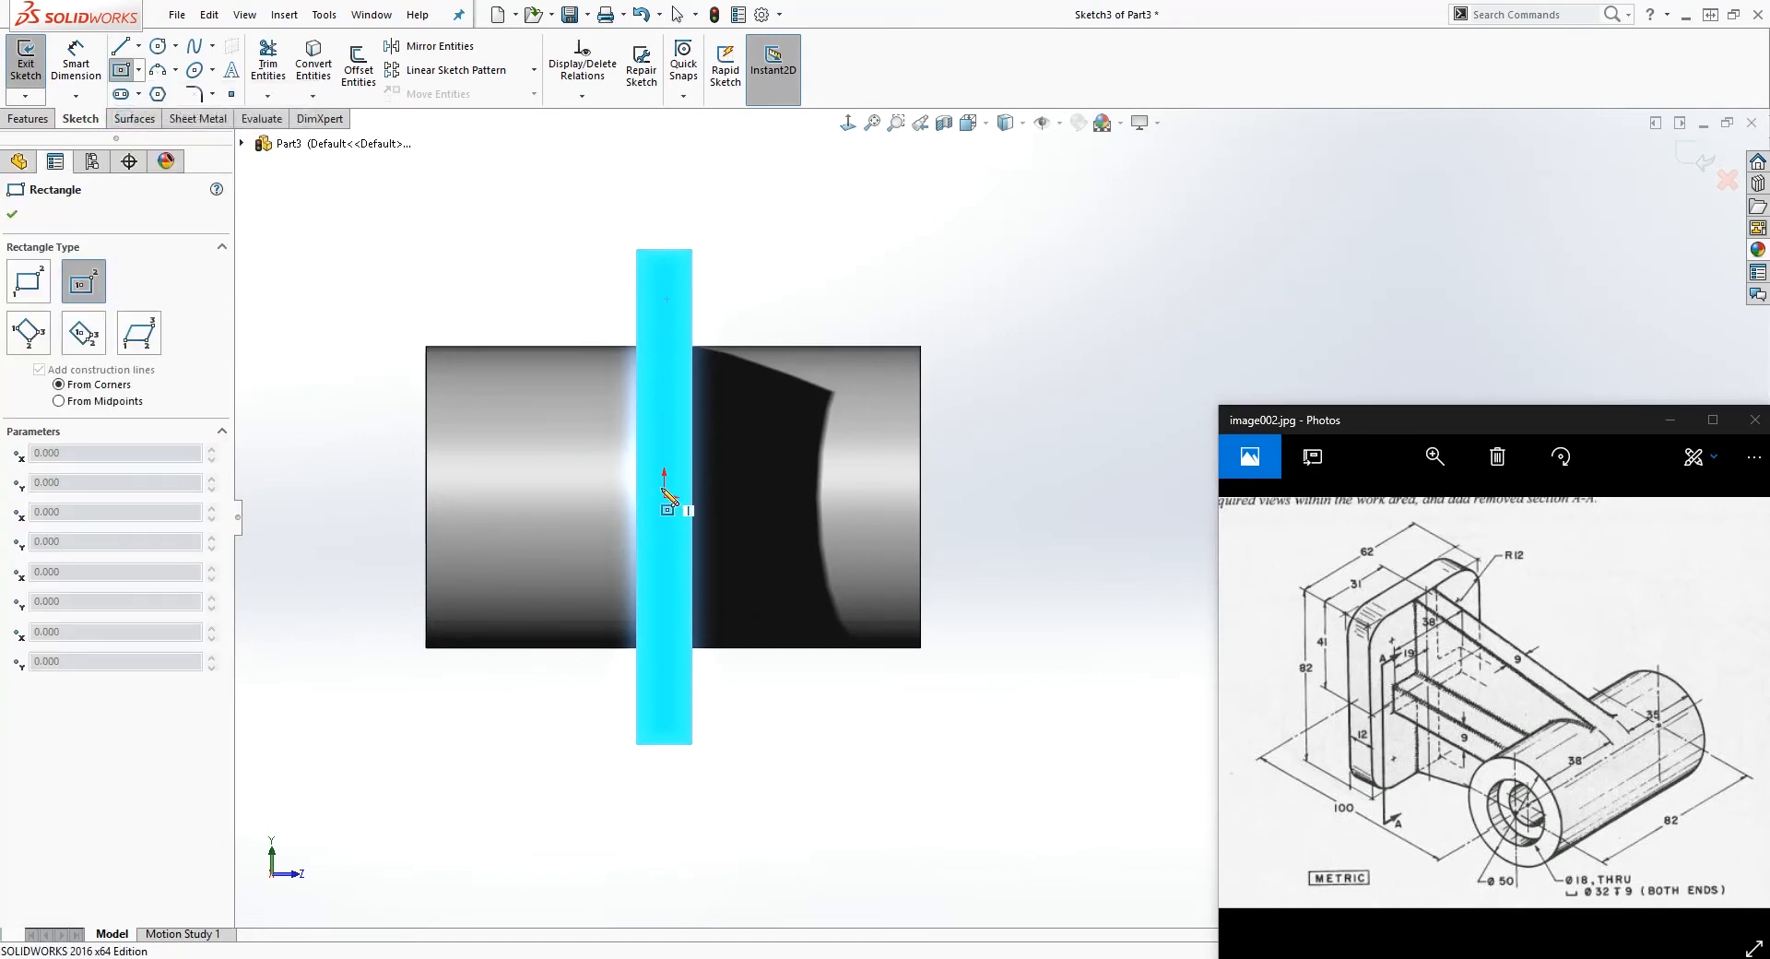
click(664, 496)
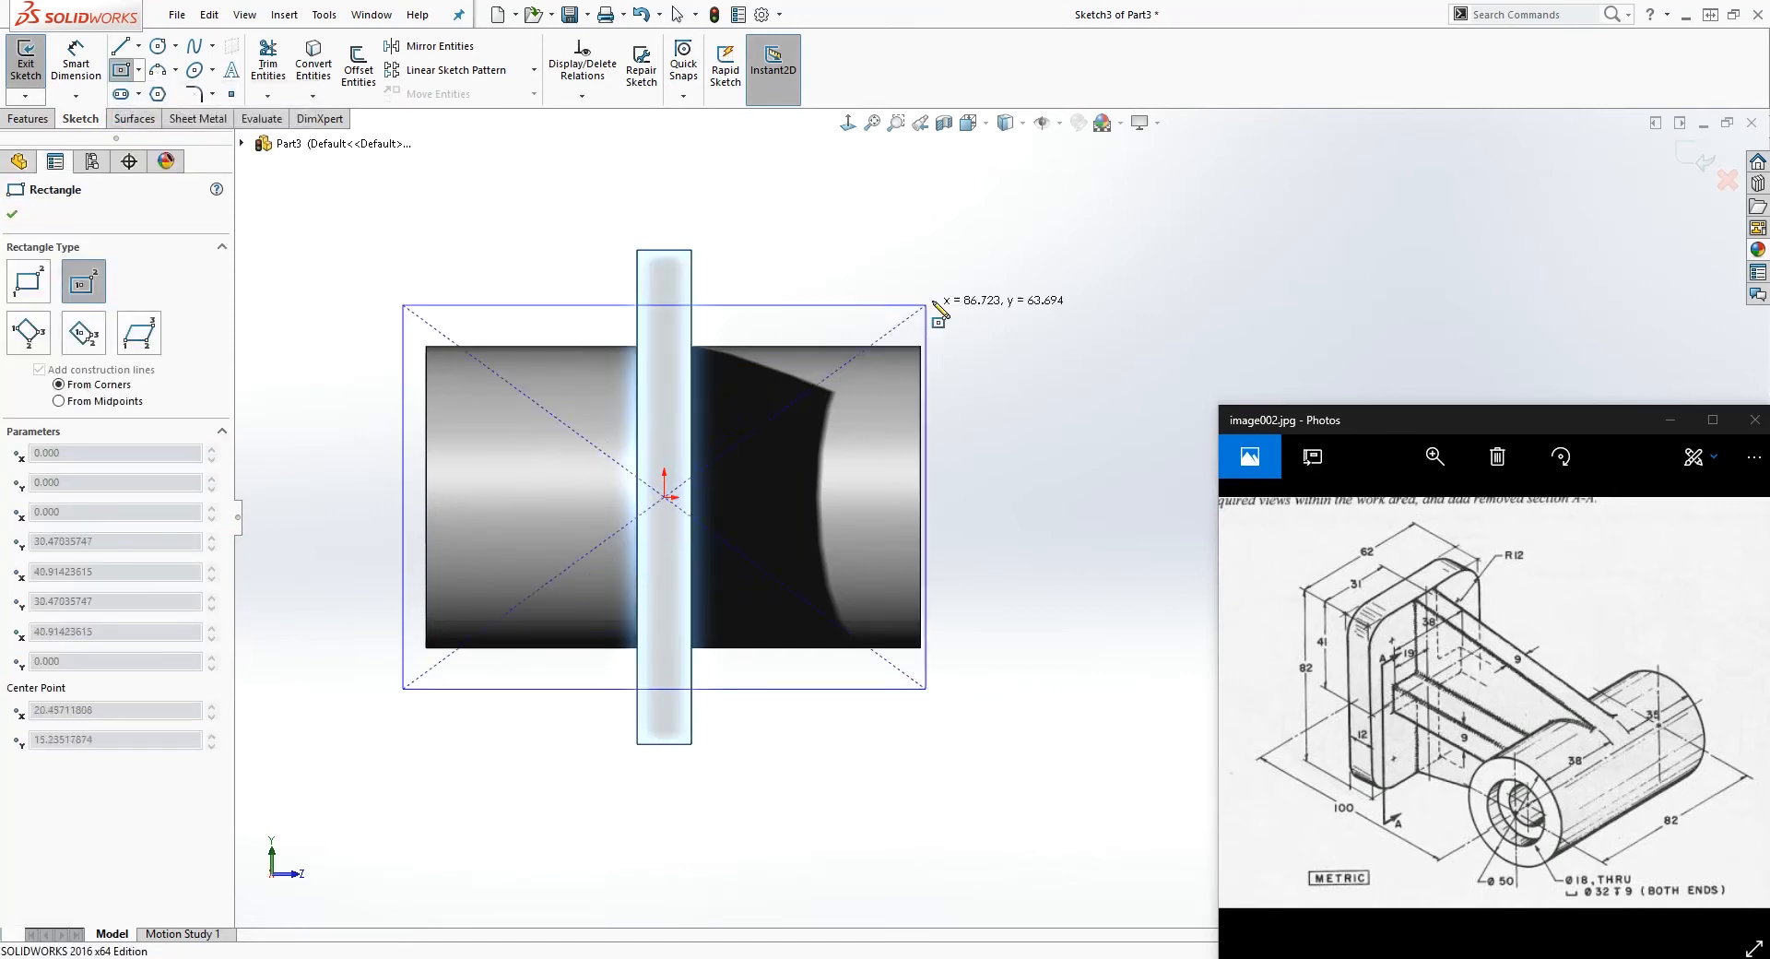
click(942, 220)
key(Escape)
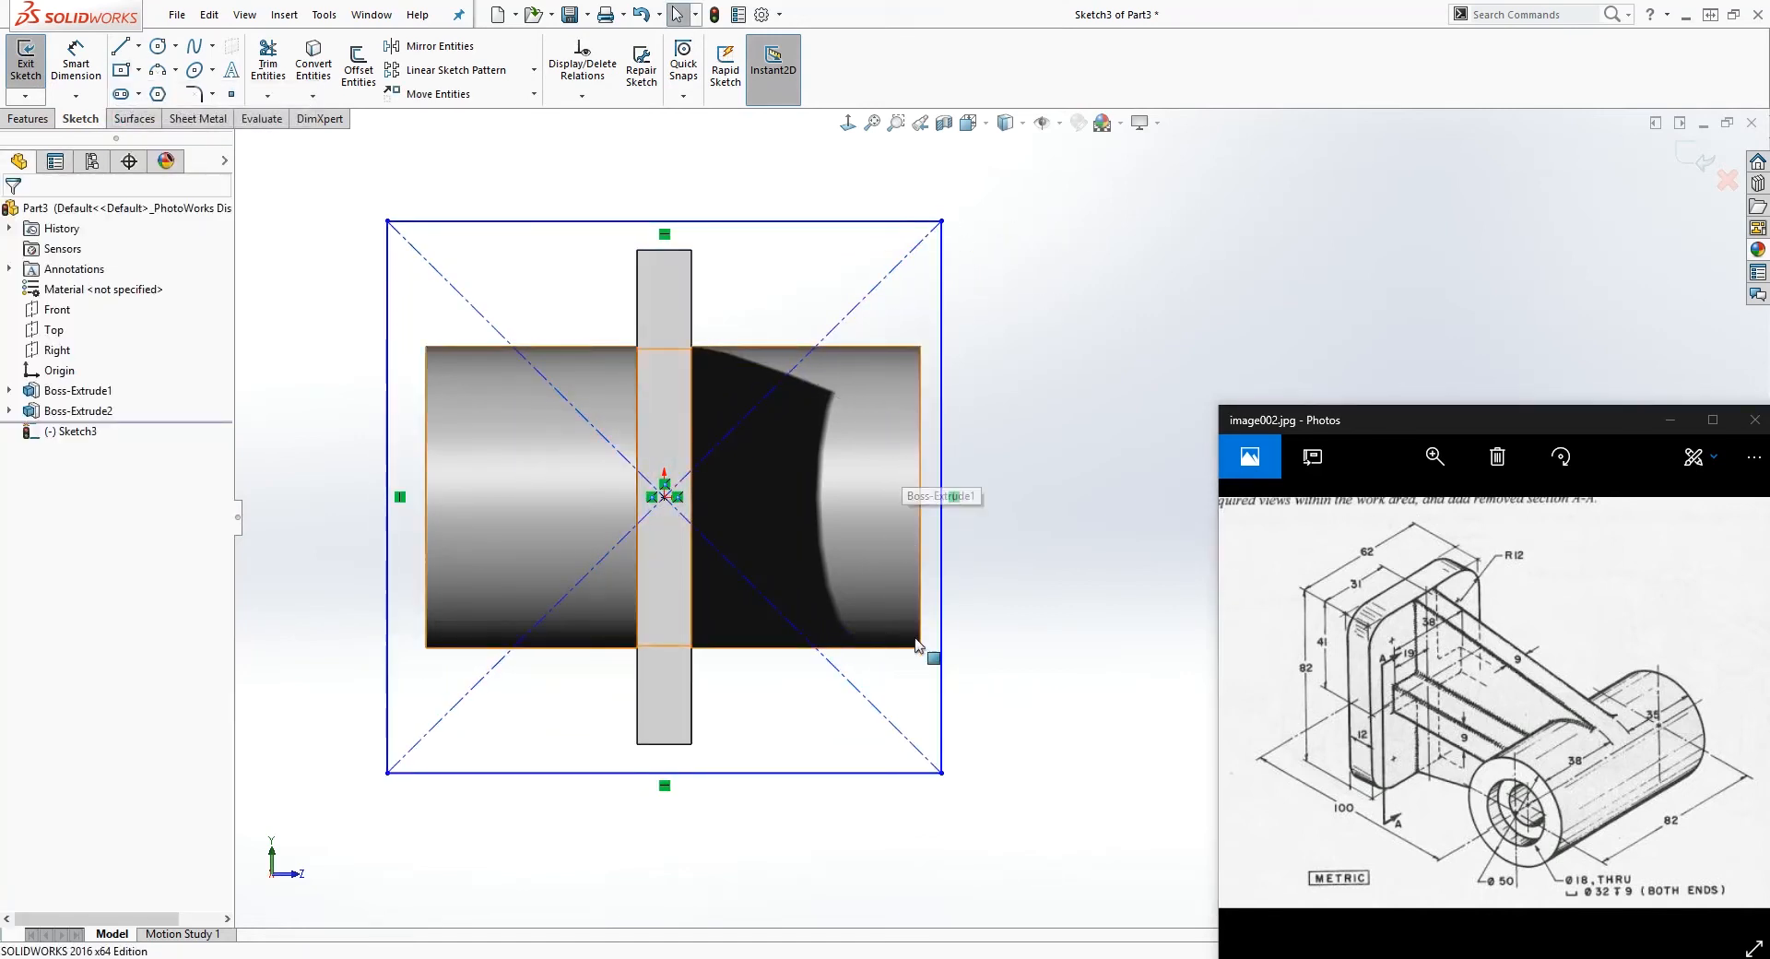
Step: Dimension the rectangle's width as 62 mm
click(995, 798)
right_drag(1007, 817, 1007, 737)
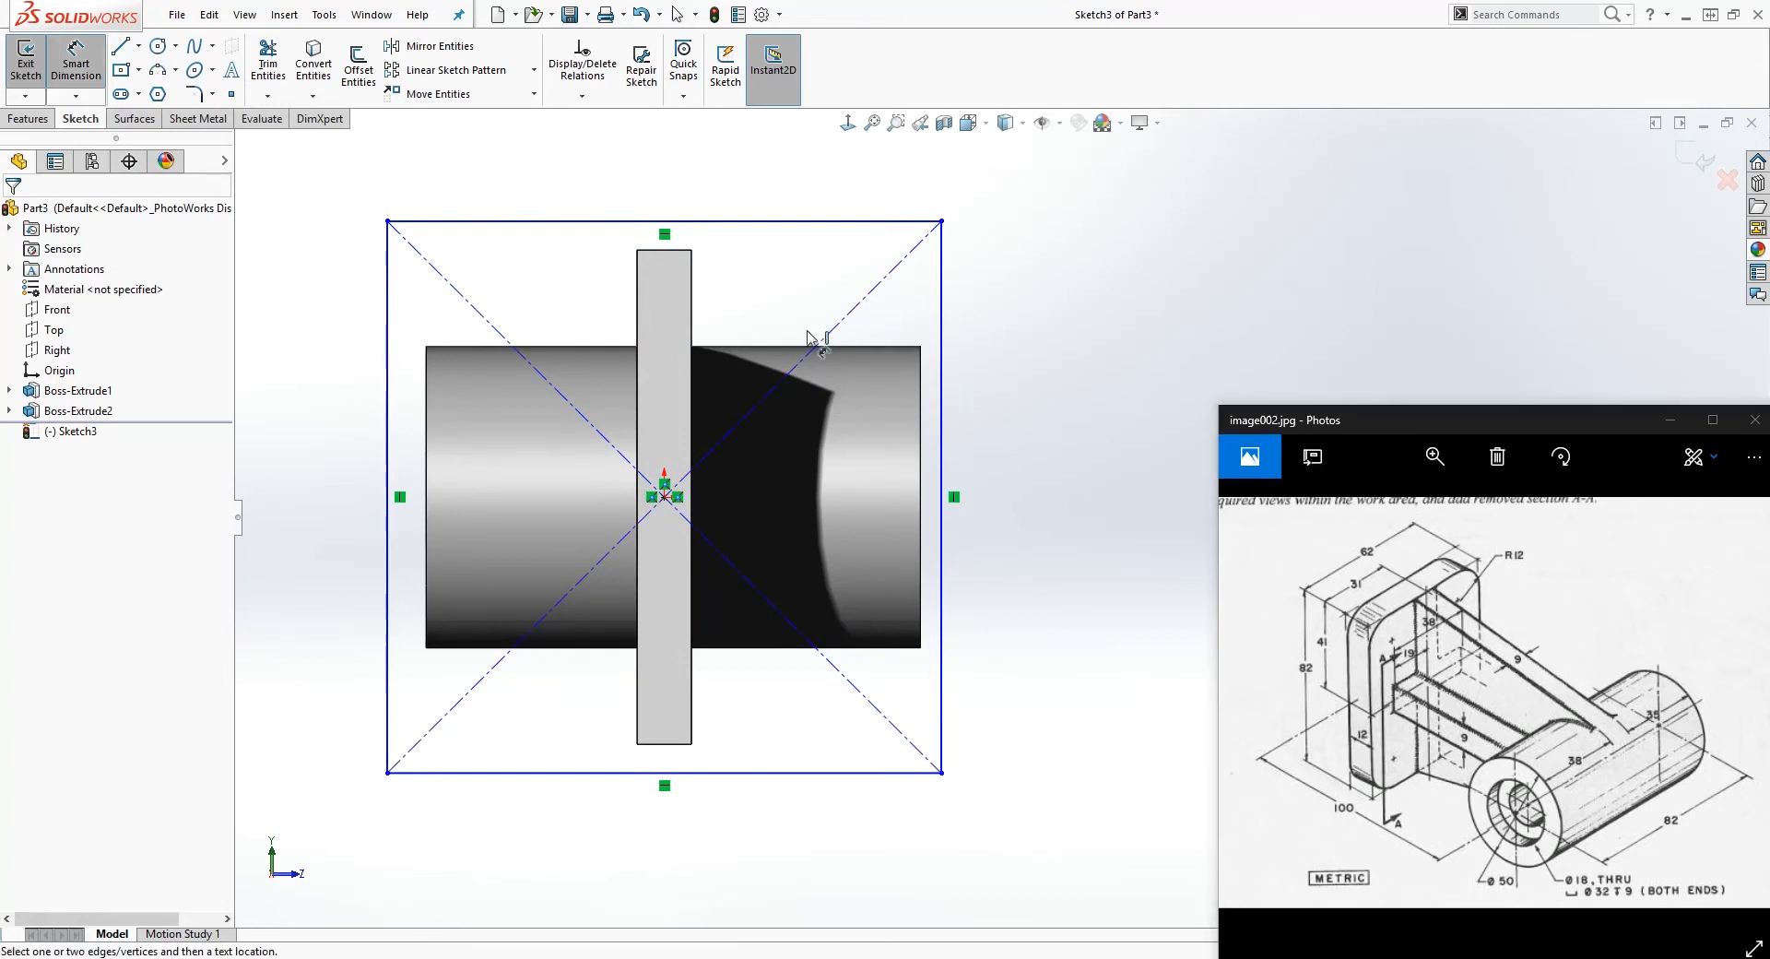
click(727, 222)
click(701, 176)
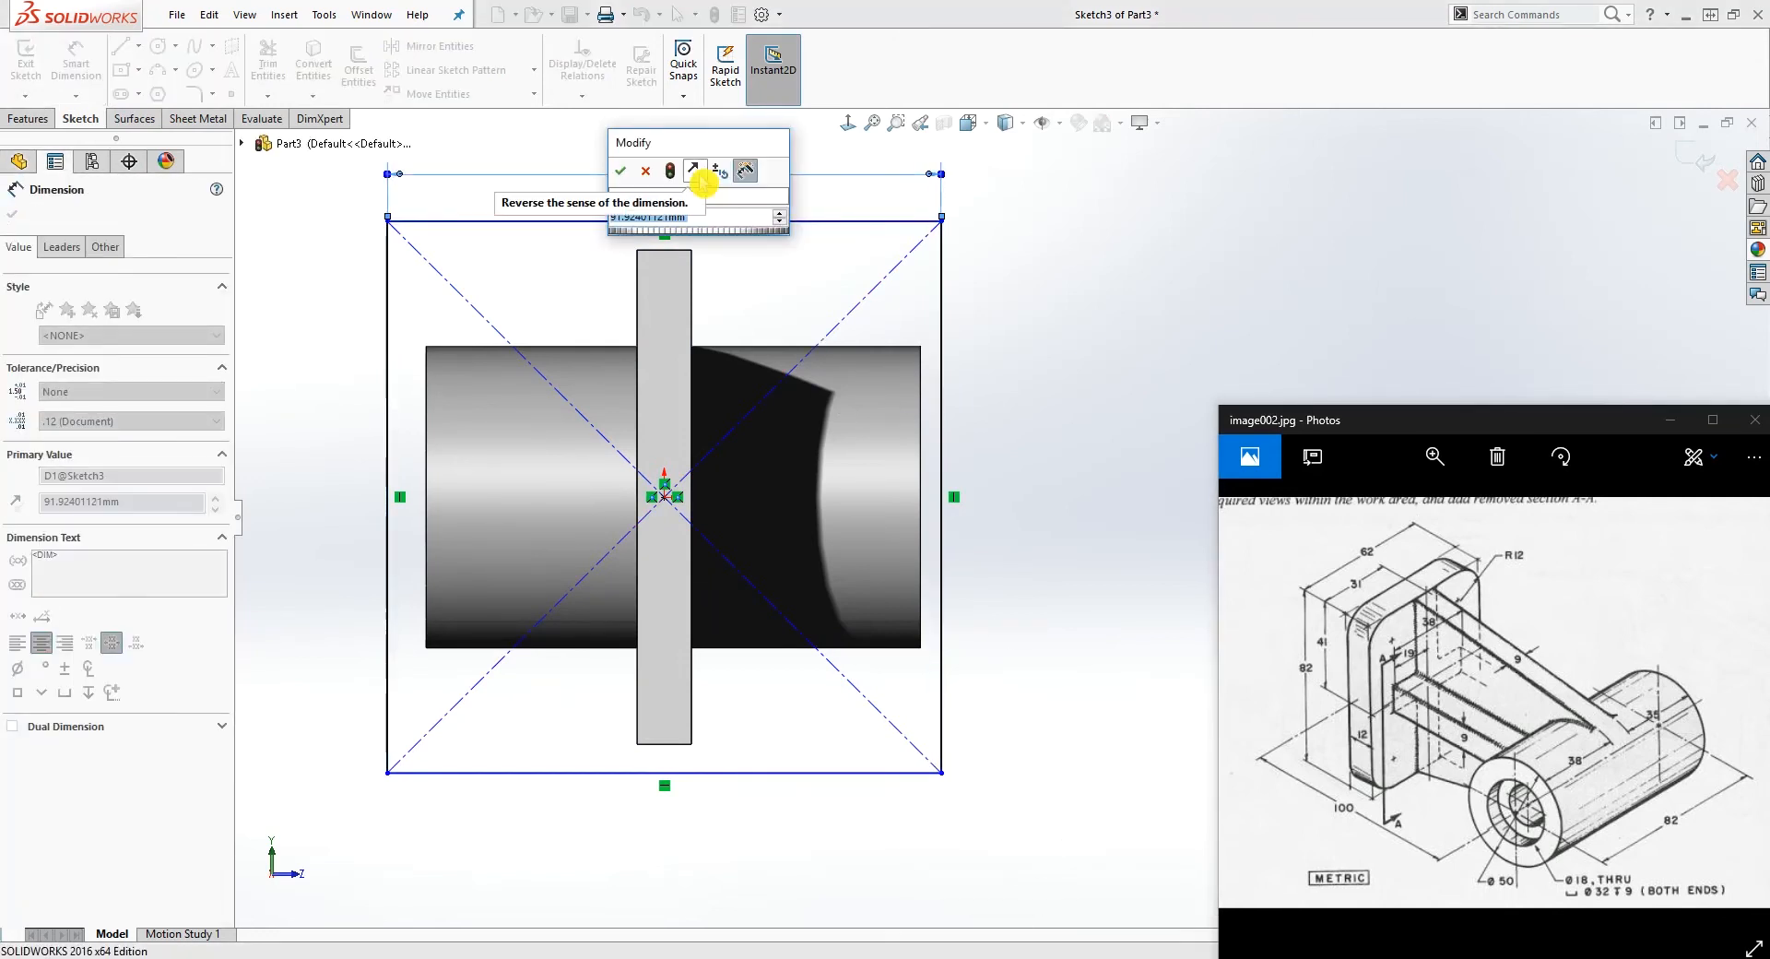
text(62)
key(Return)
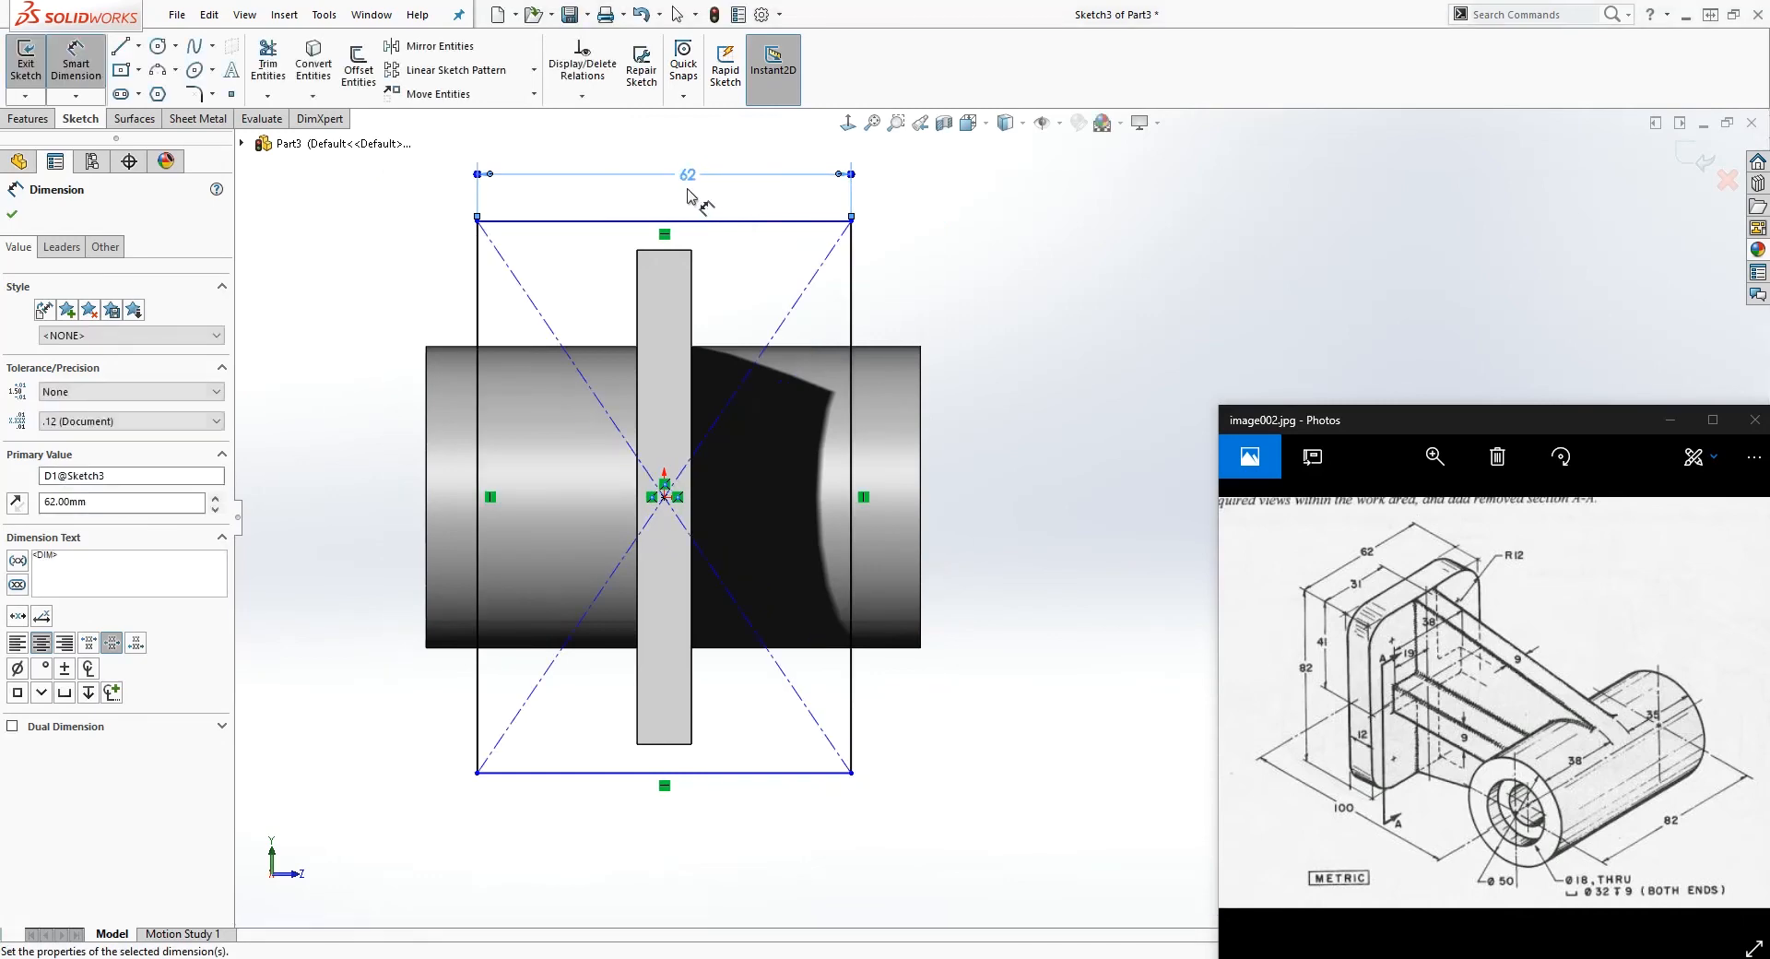
key(Escape)
Step: Make the rectangle's top line collinear with the top edge of the web's end face
mouse_move(851, 221)
mouse_down()
mouse_move(851, 285)
mouse_move(852, 229)
mouse_up()
click(751, 296)
click(735, 284)
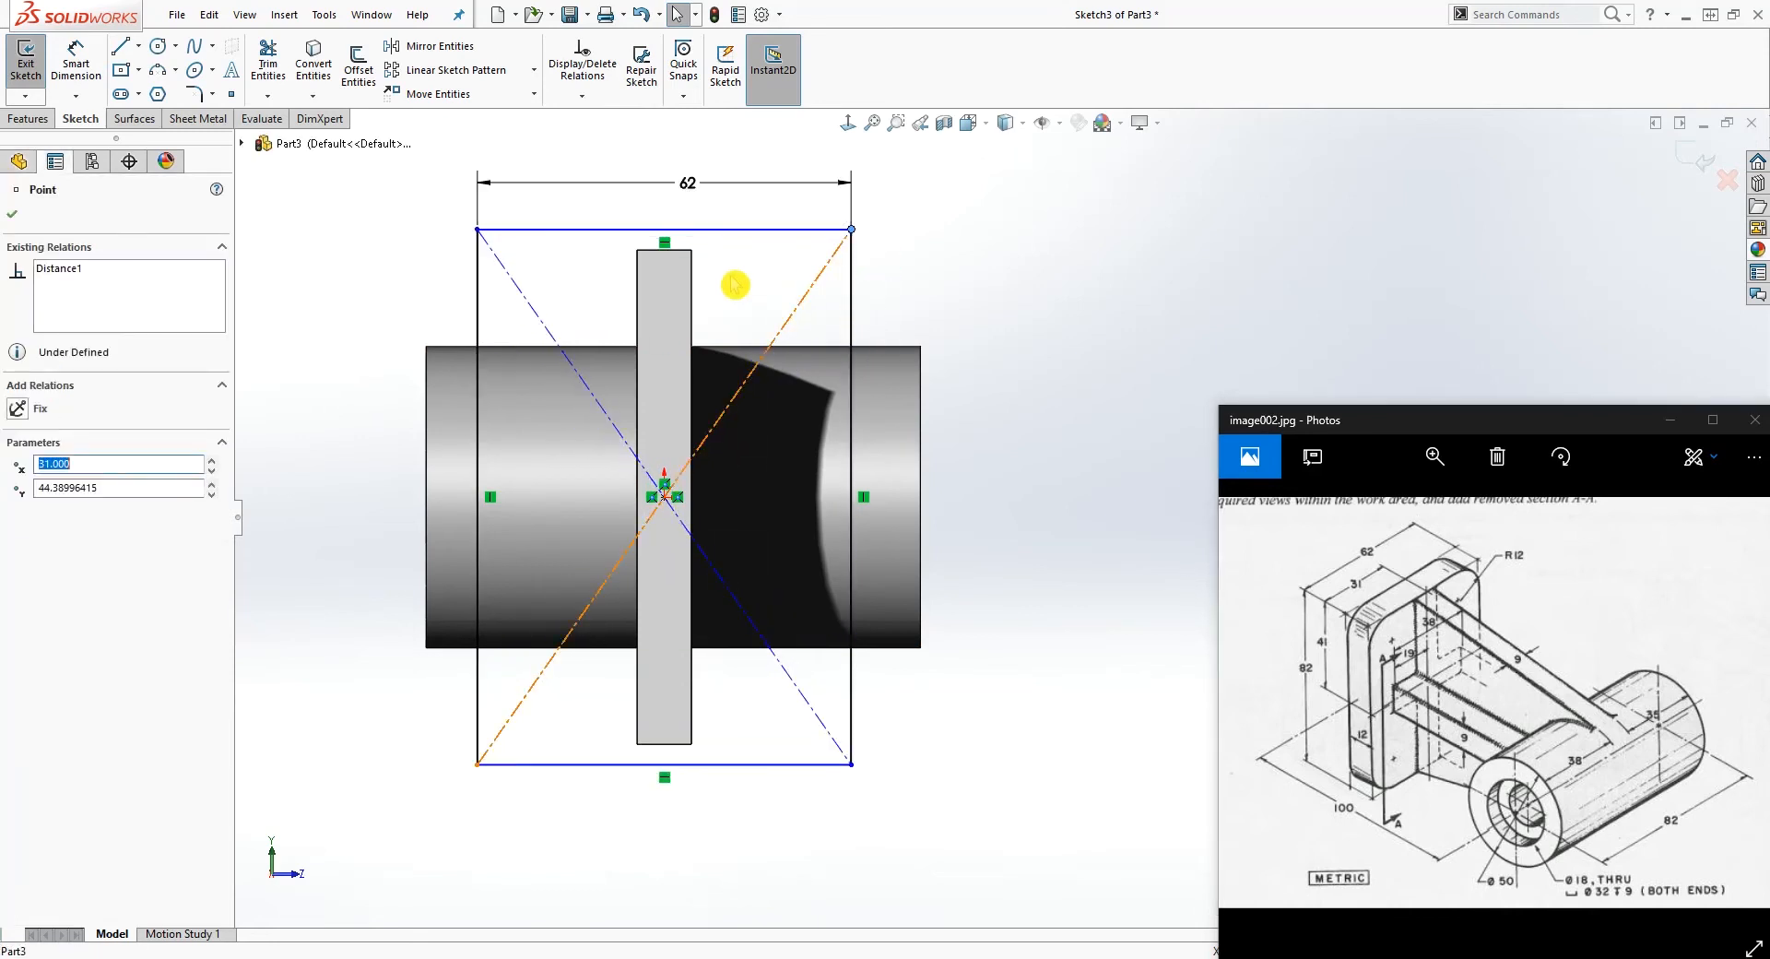
click(720, 228)
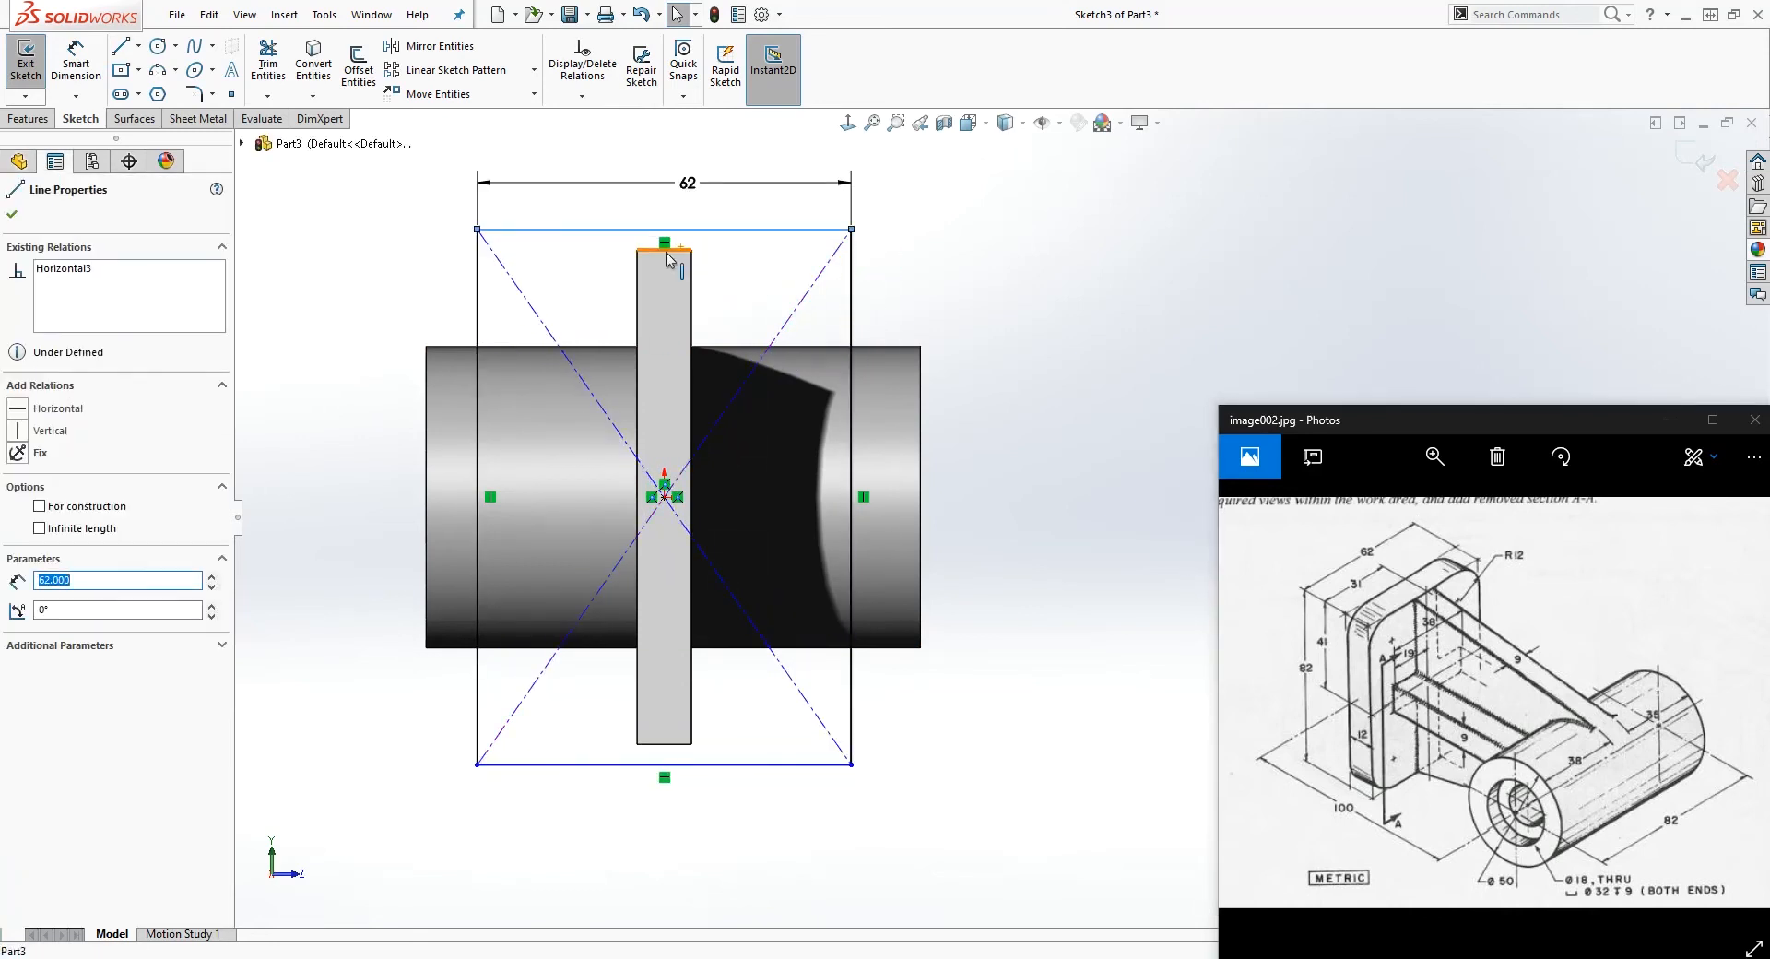
ctrl+click(670, 258)
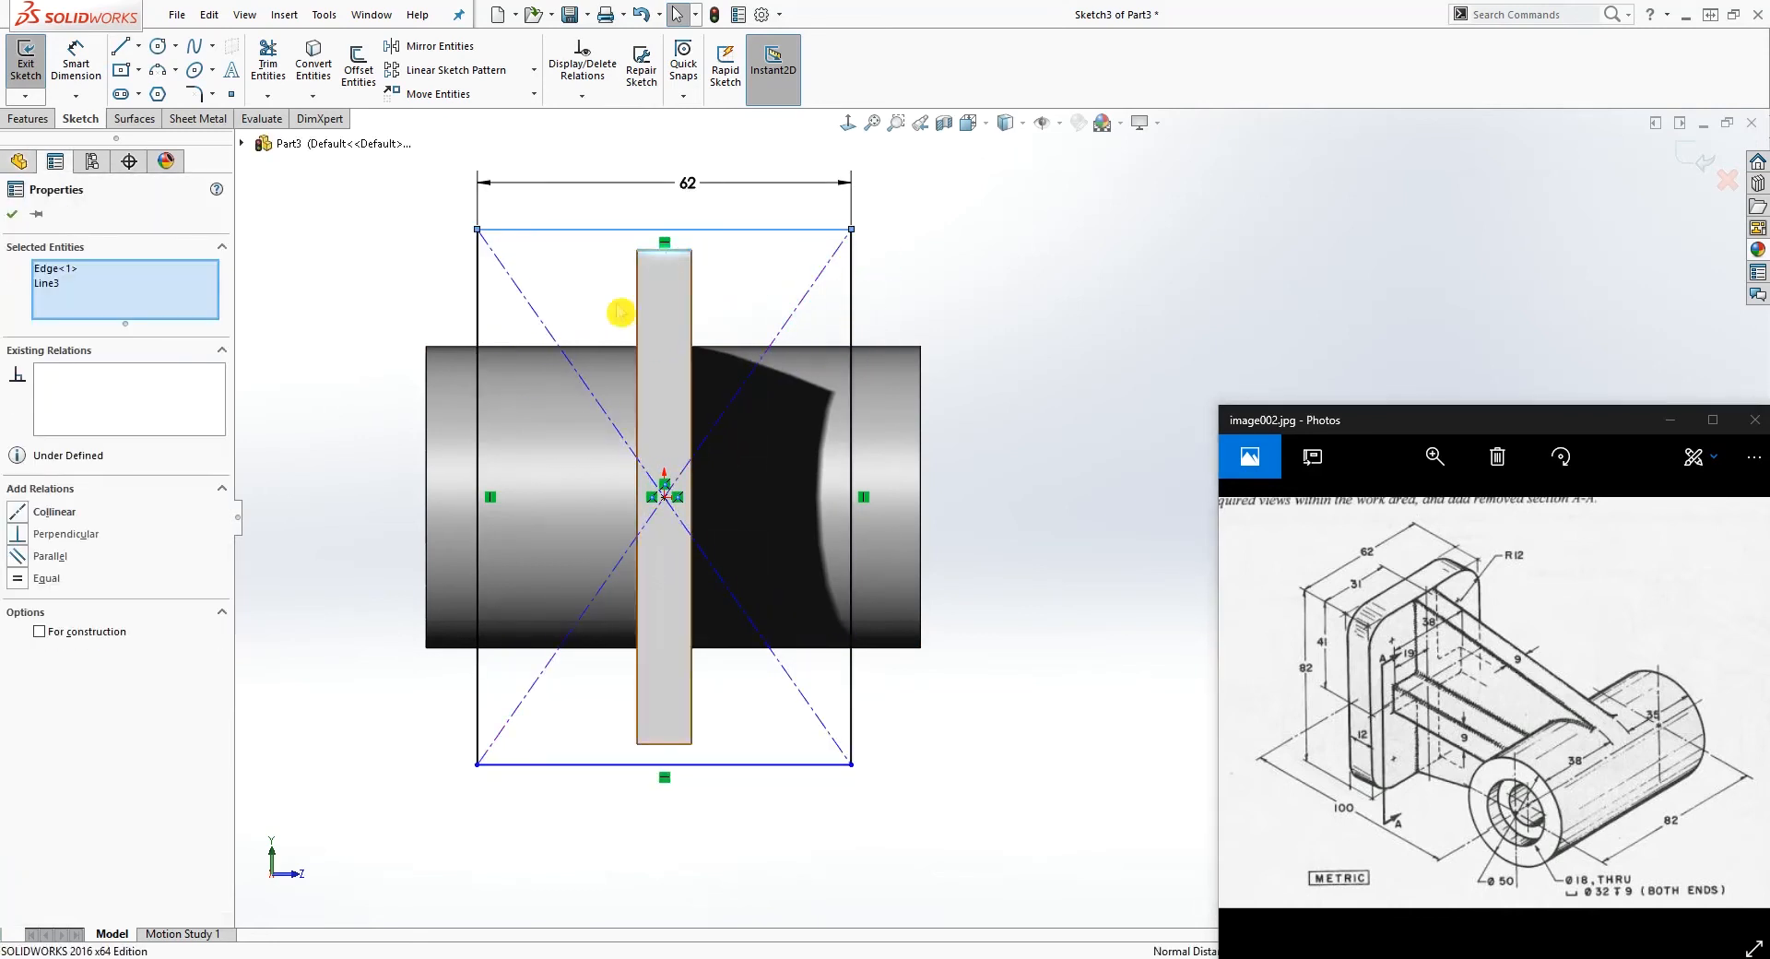
click(19, 517)
click(754, 314)
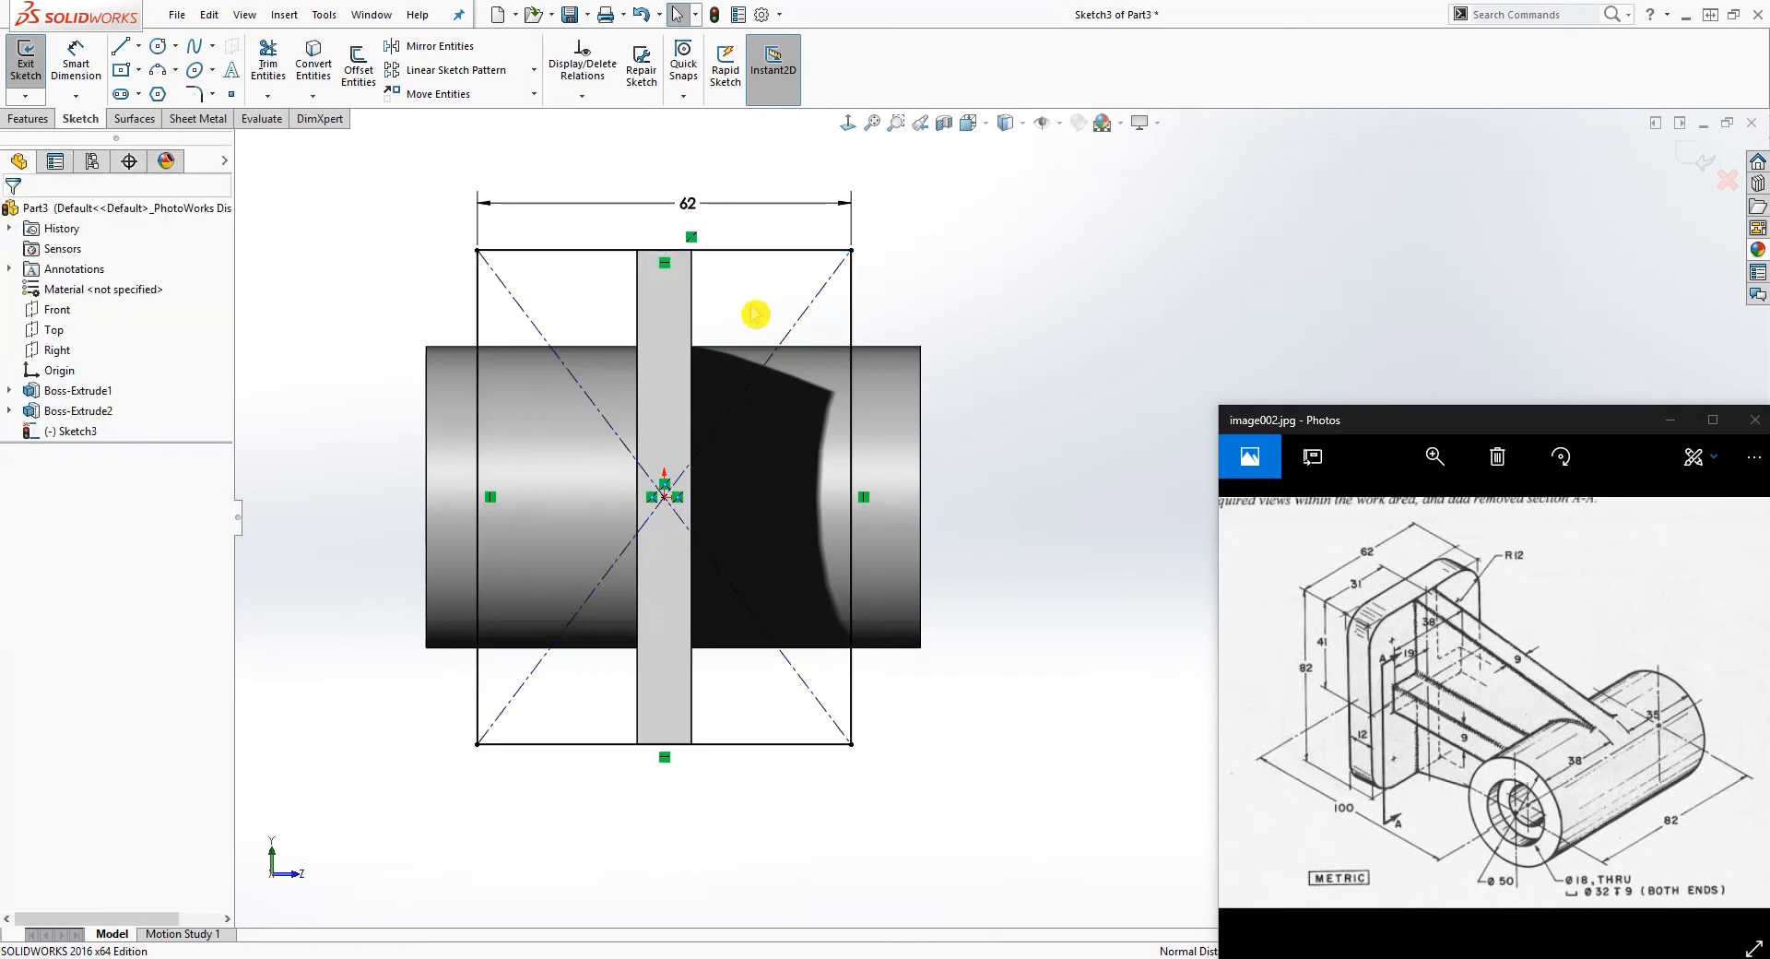
Step: Add a driven height dimension to the rectangle's vertical side
right_drag(908, 779, 901, 683)
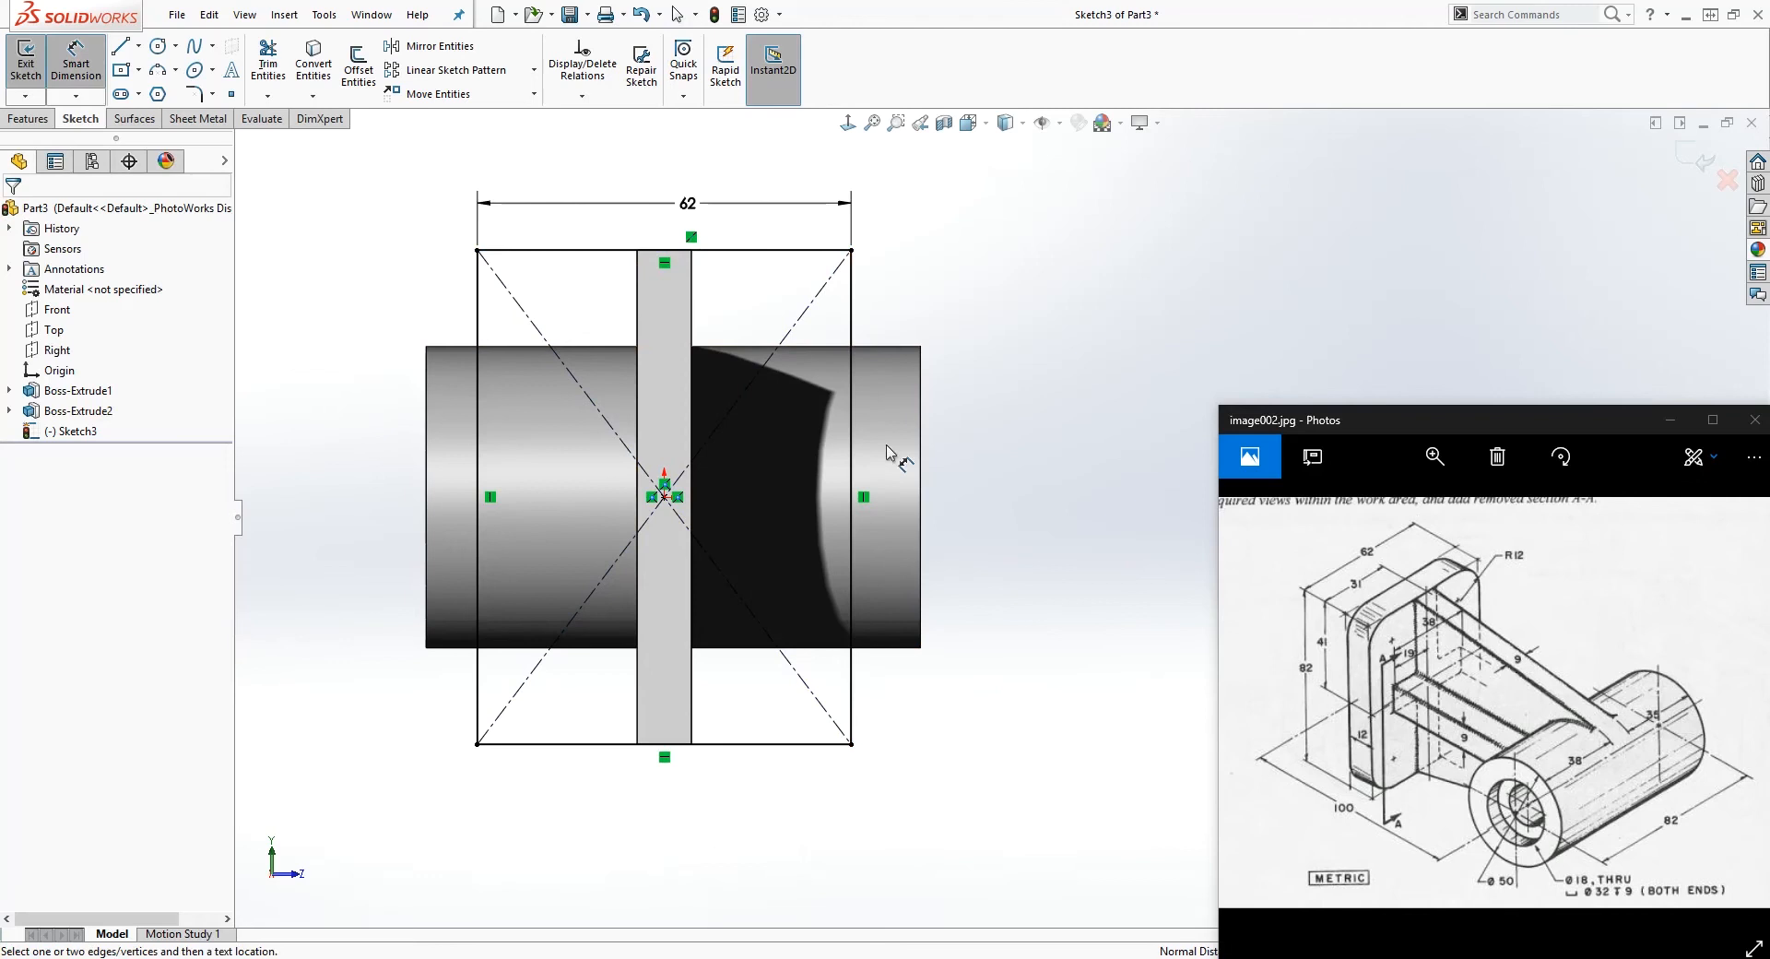
click(851, 342)
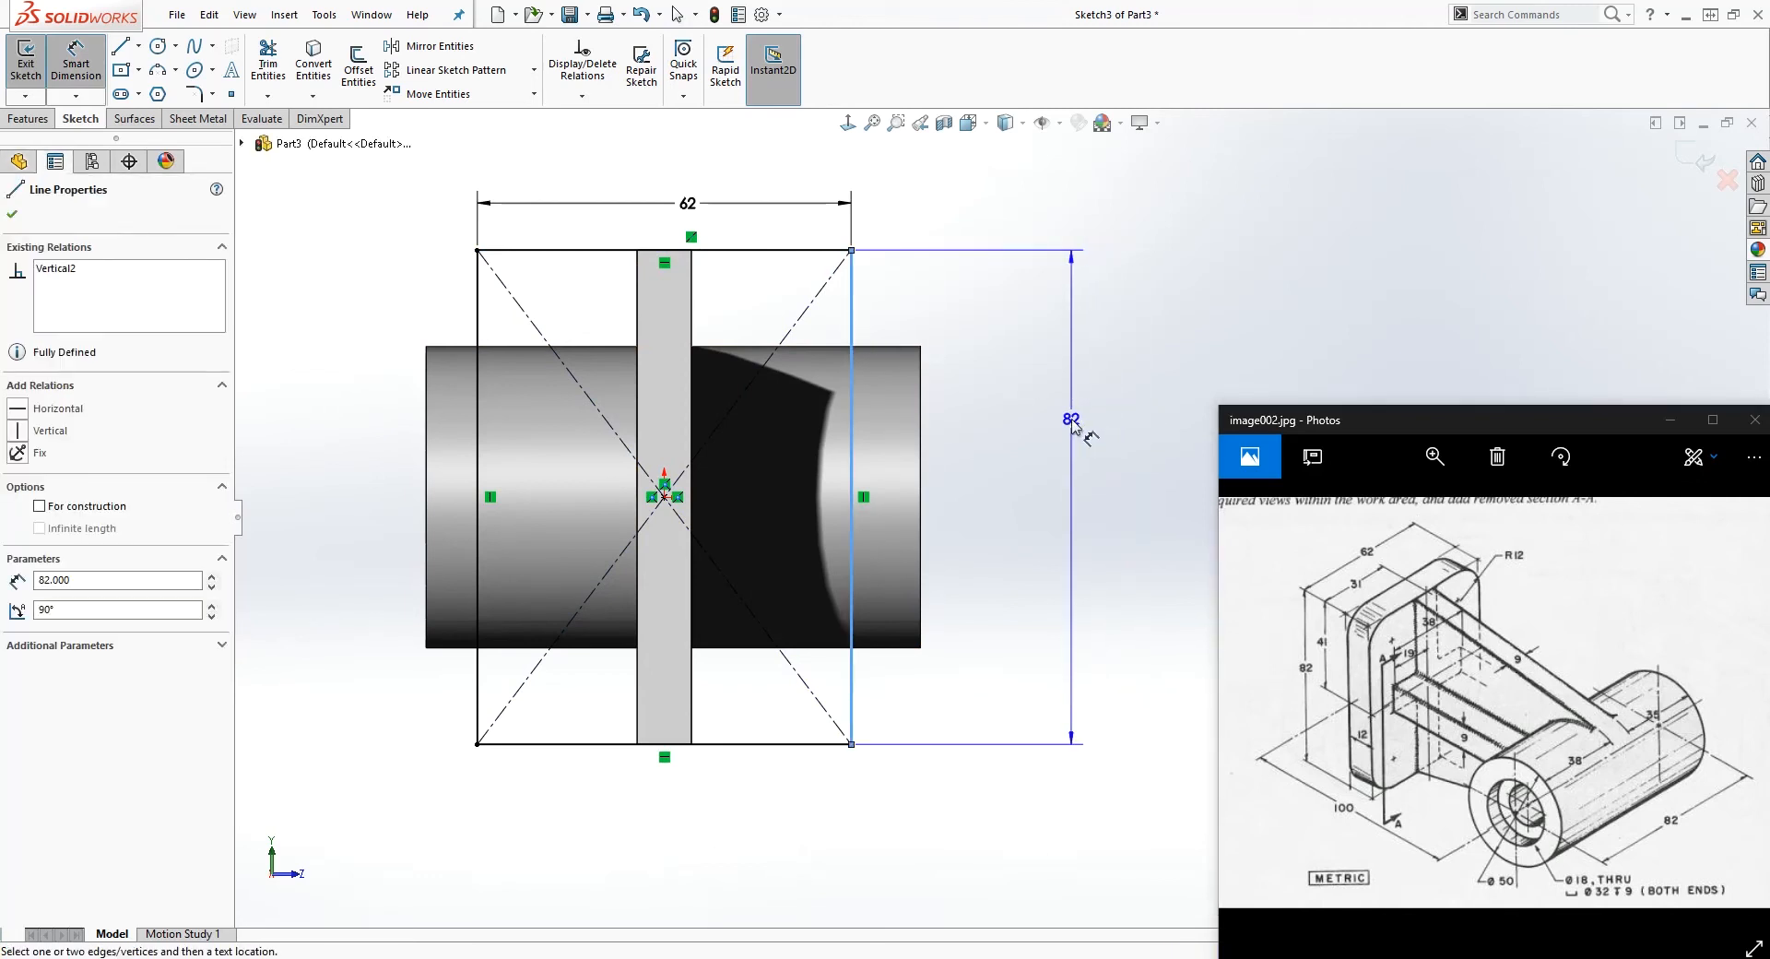
click(1068, 443)
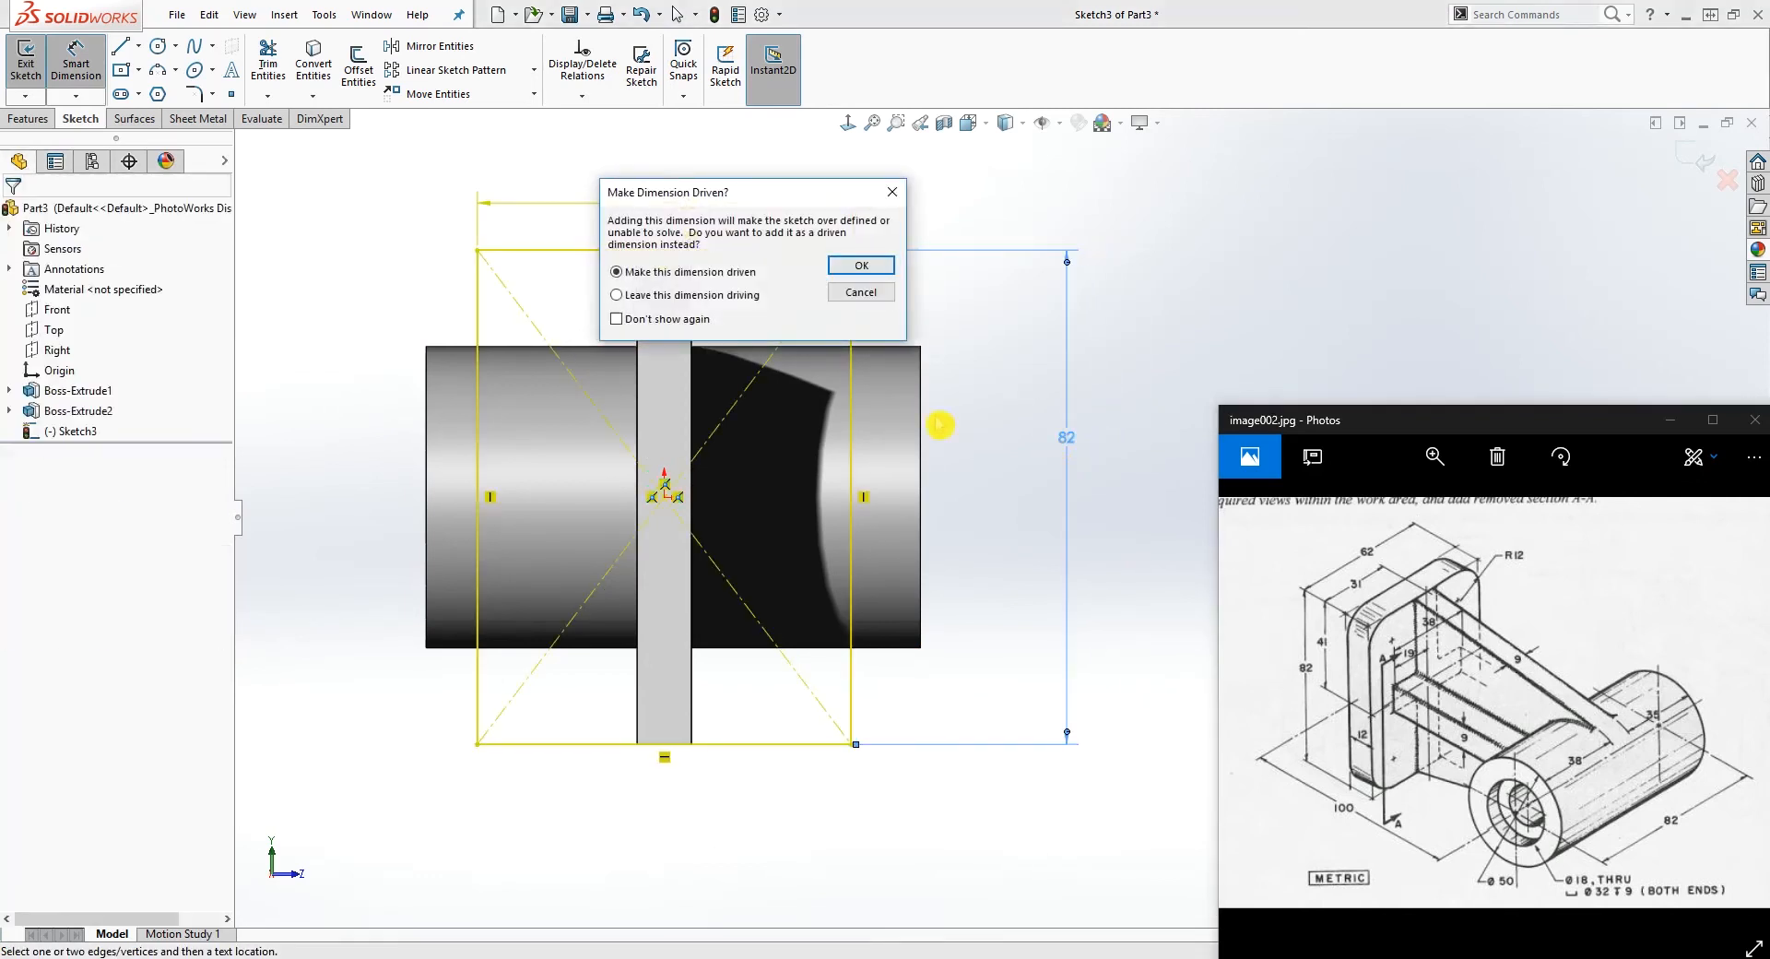
click(857, 268)
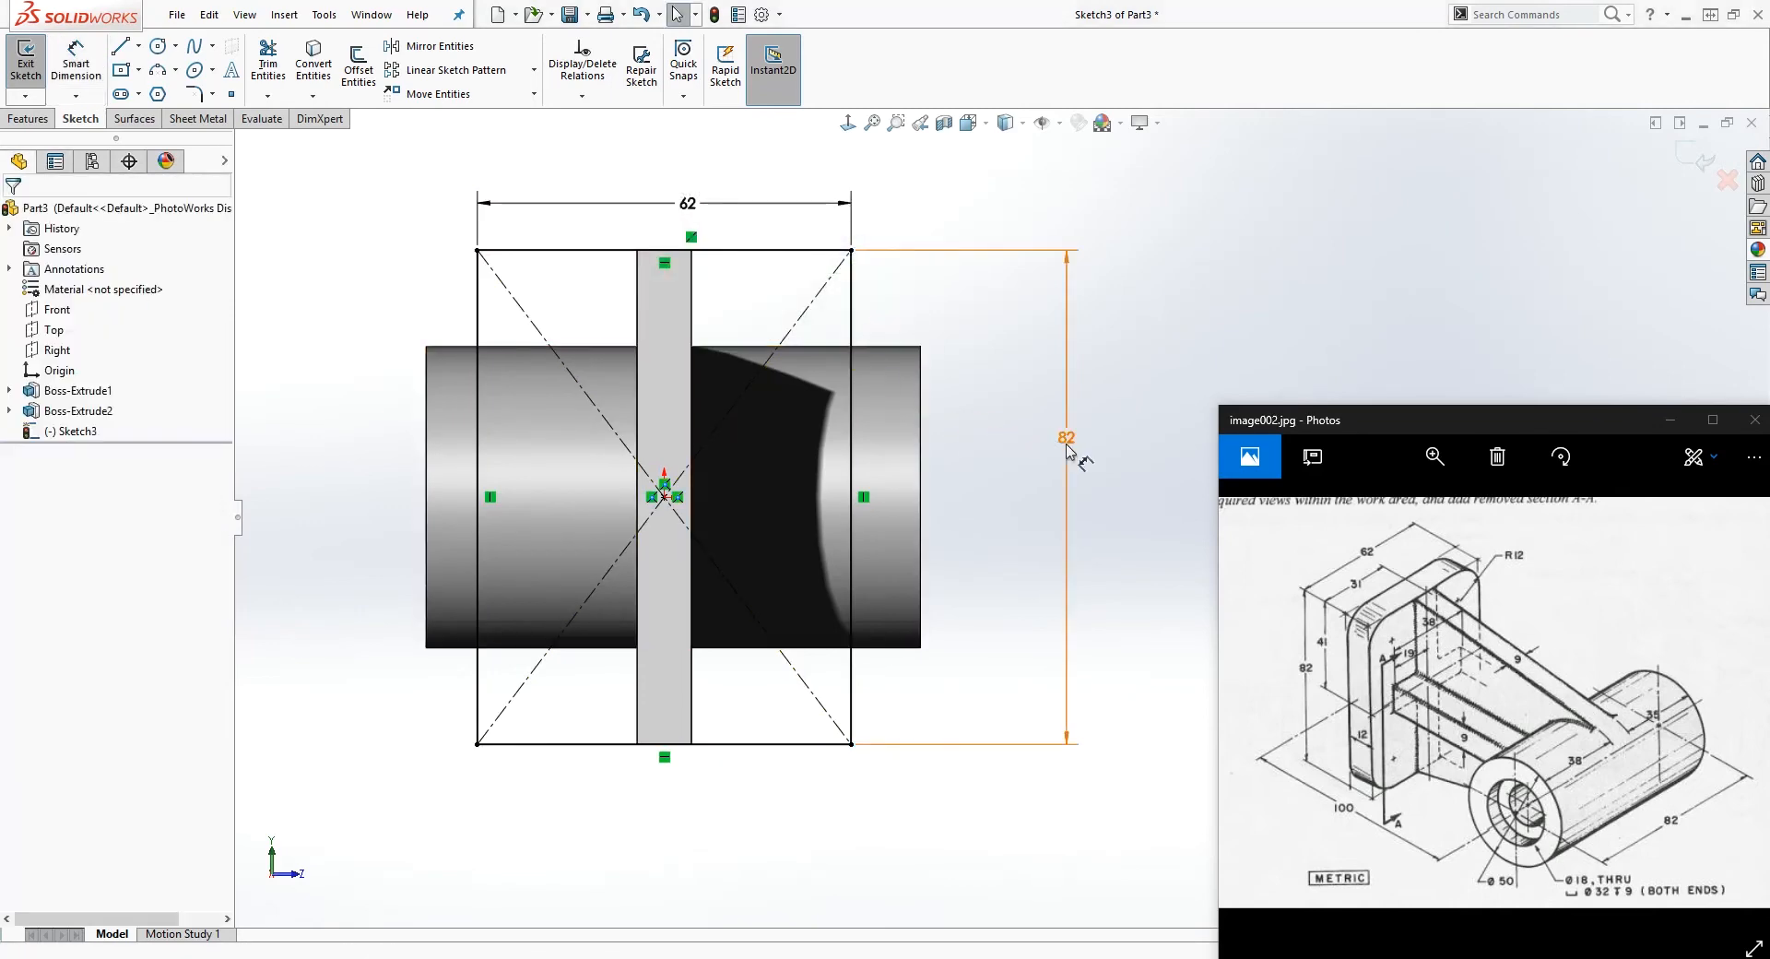
Step: Round all four corners of the rectangle with 12 mm sketch fillets
mouse_move(979, 595)
middle_down()
mouse_move(1014, 653)
mouse_move(869, 627)
middle_up()
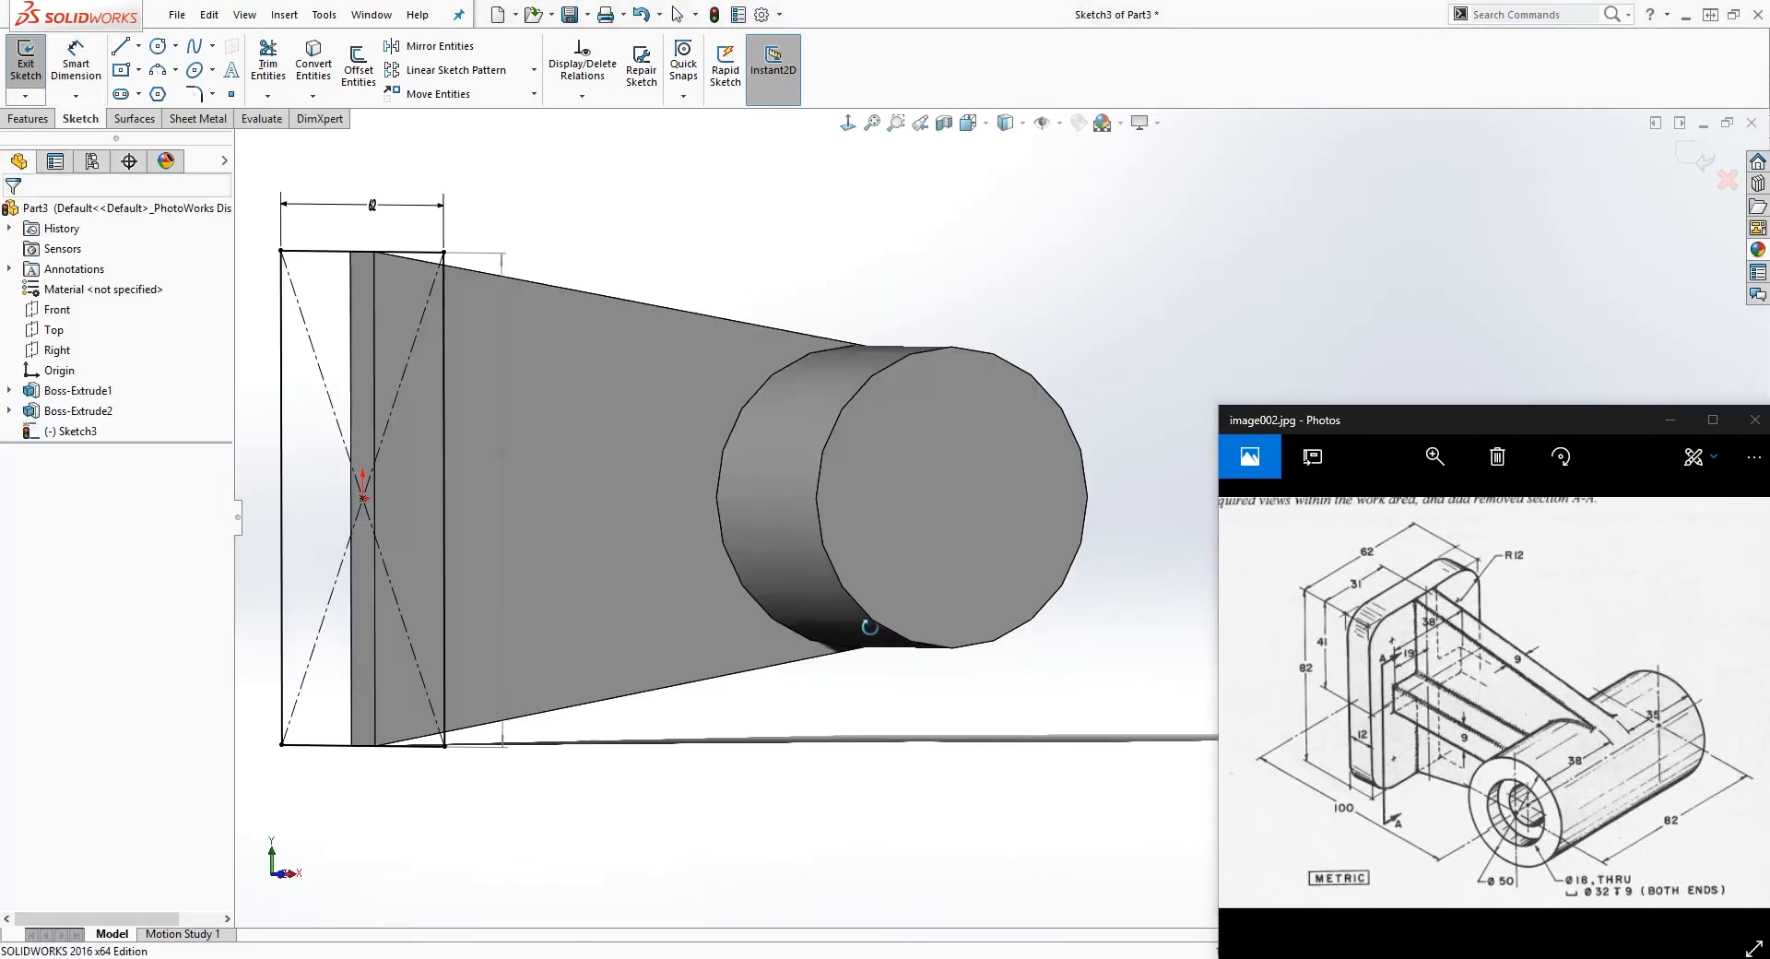
scroll(870, 608, up, 1)
middle_drag(636, 293, 825, 314)
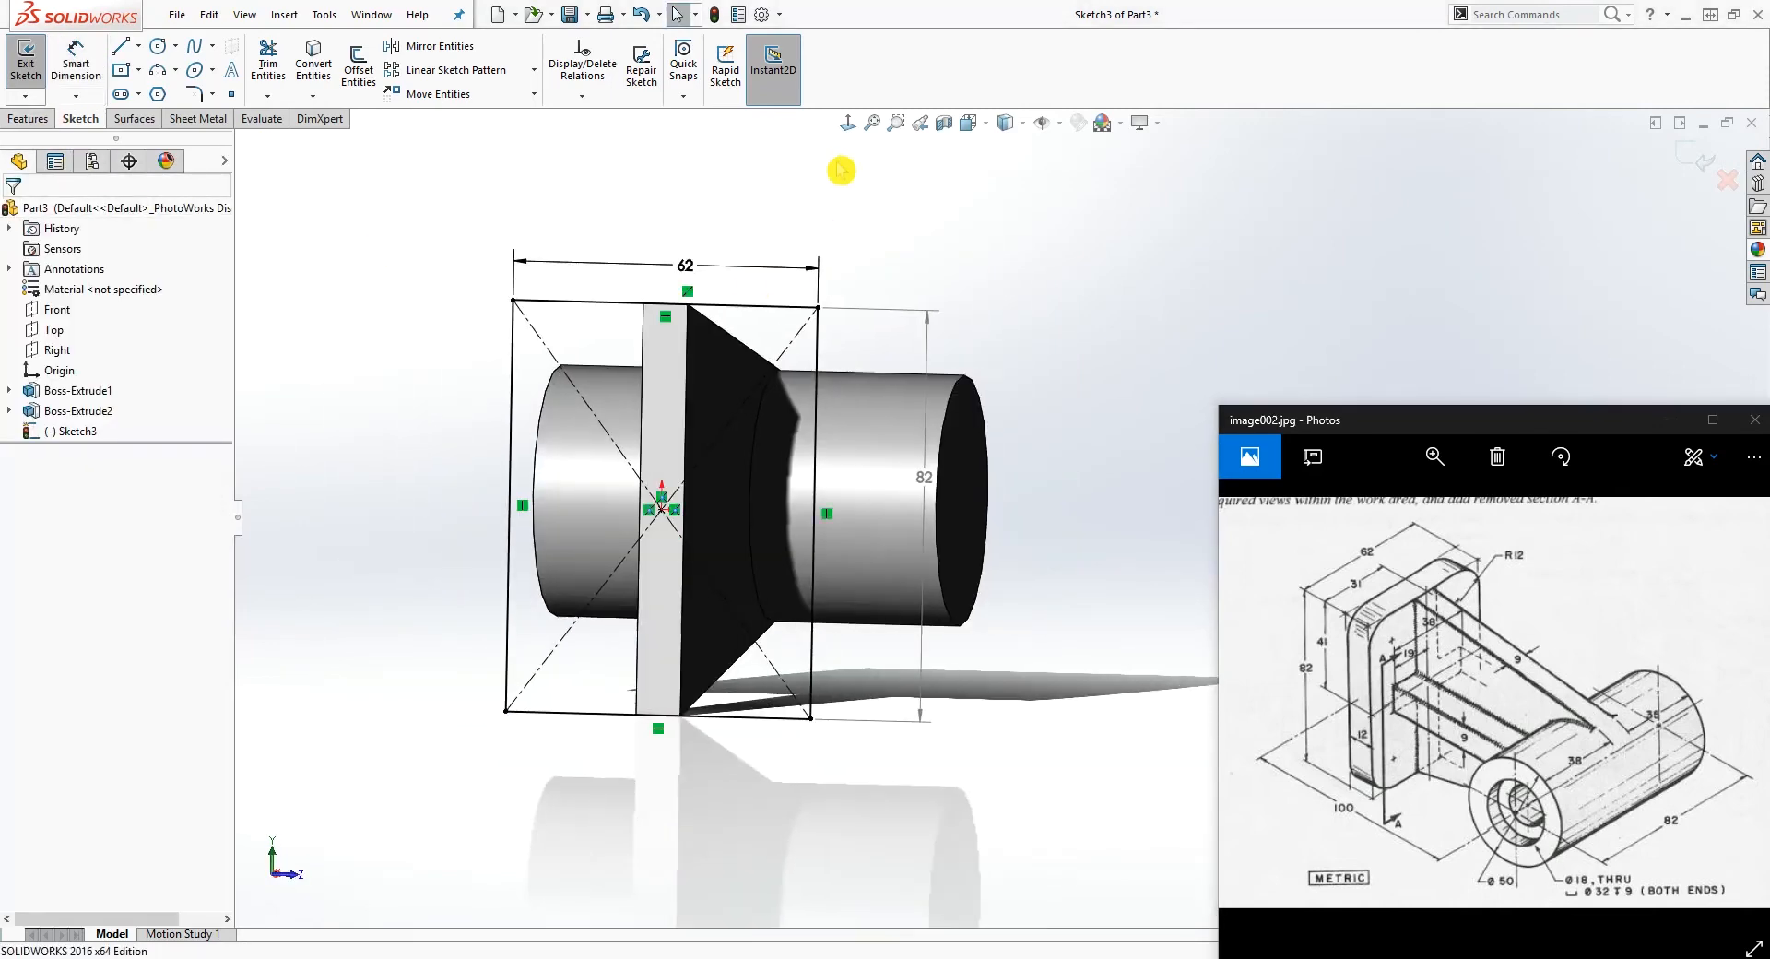
click(847, 122)
scroll(937, 704, down, 3)
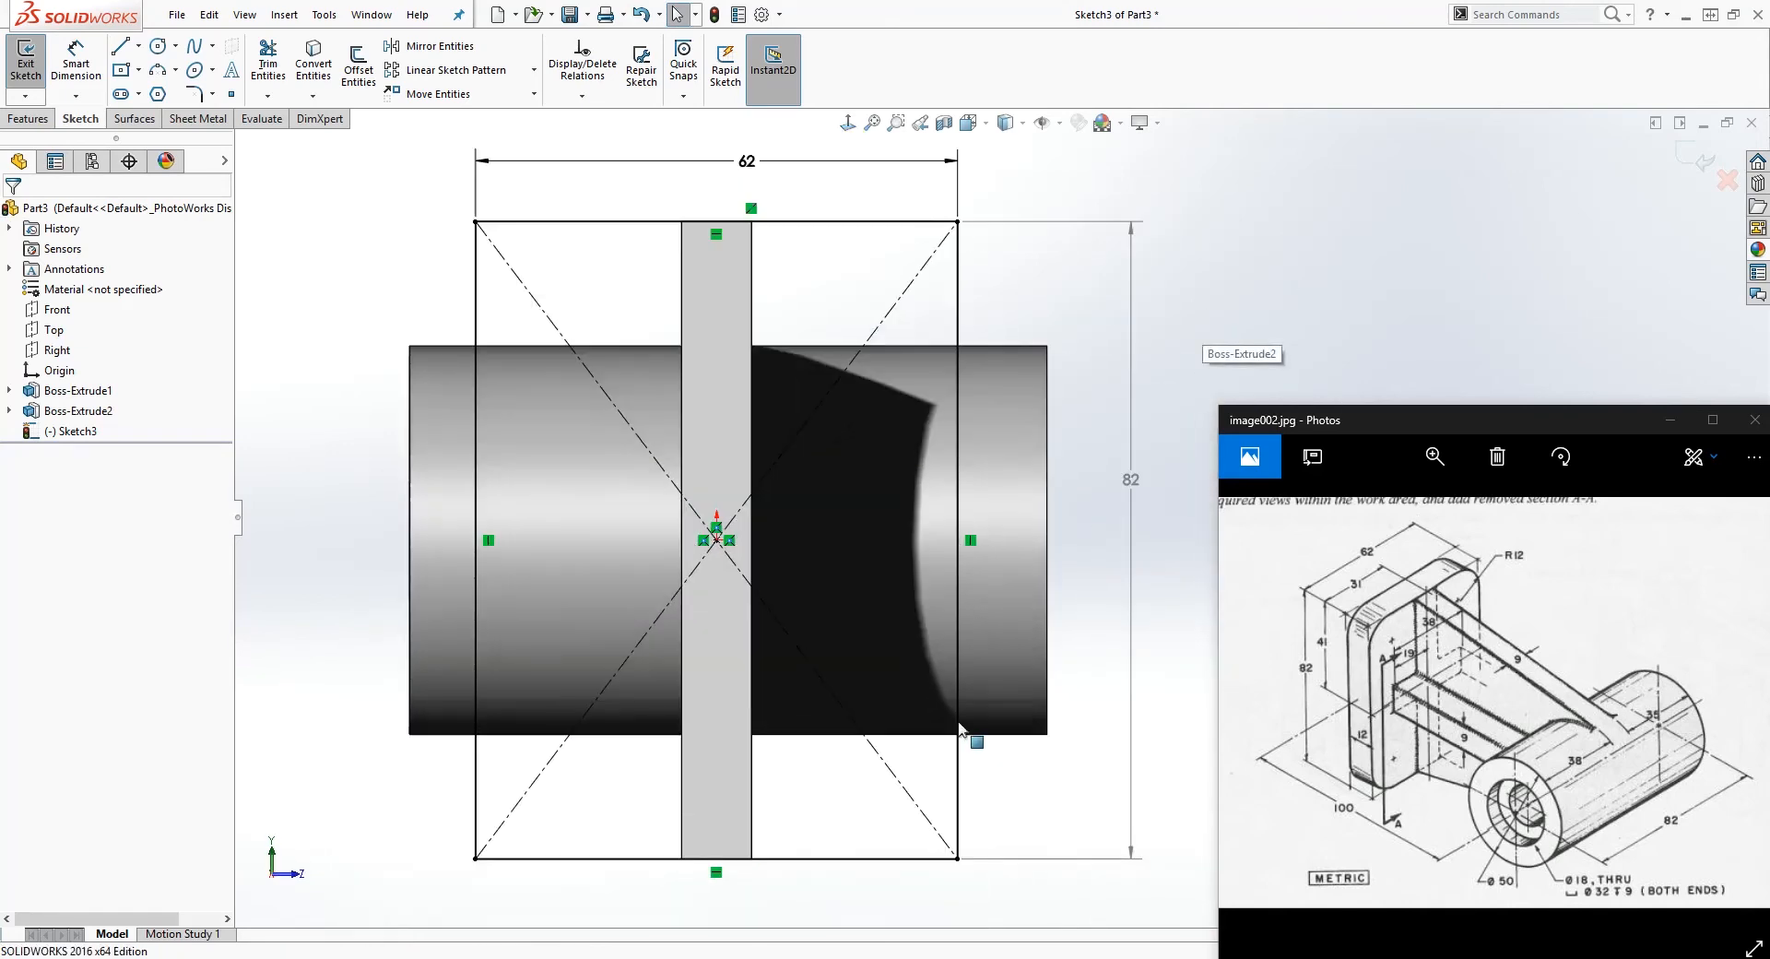
click(195, 94)
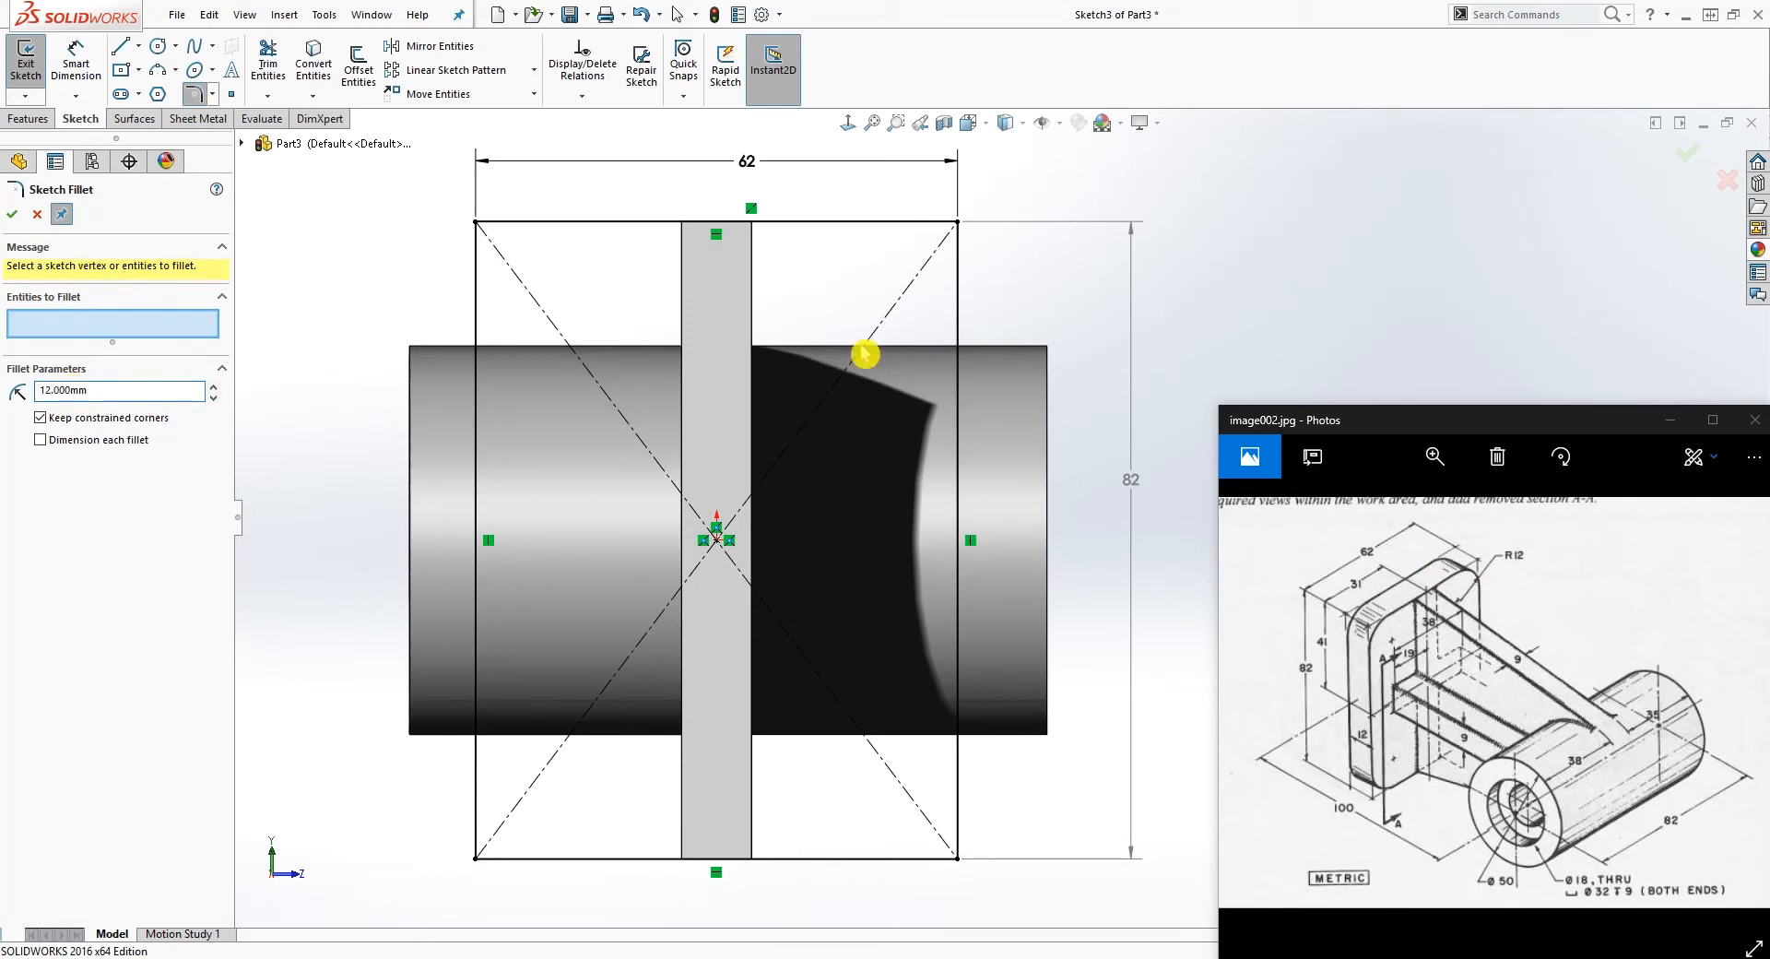
click(958, 222)
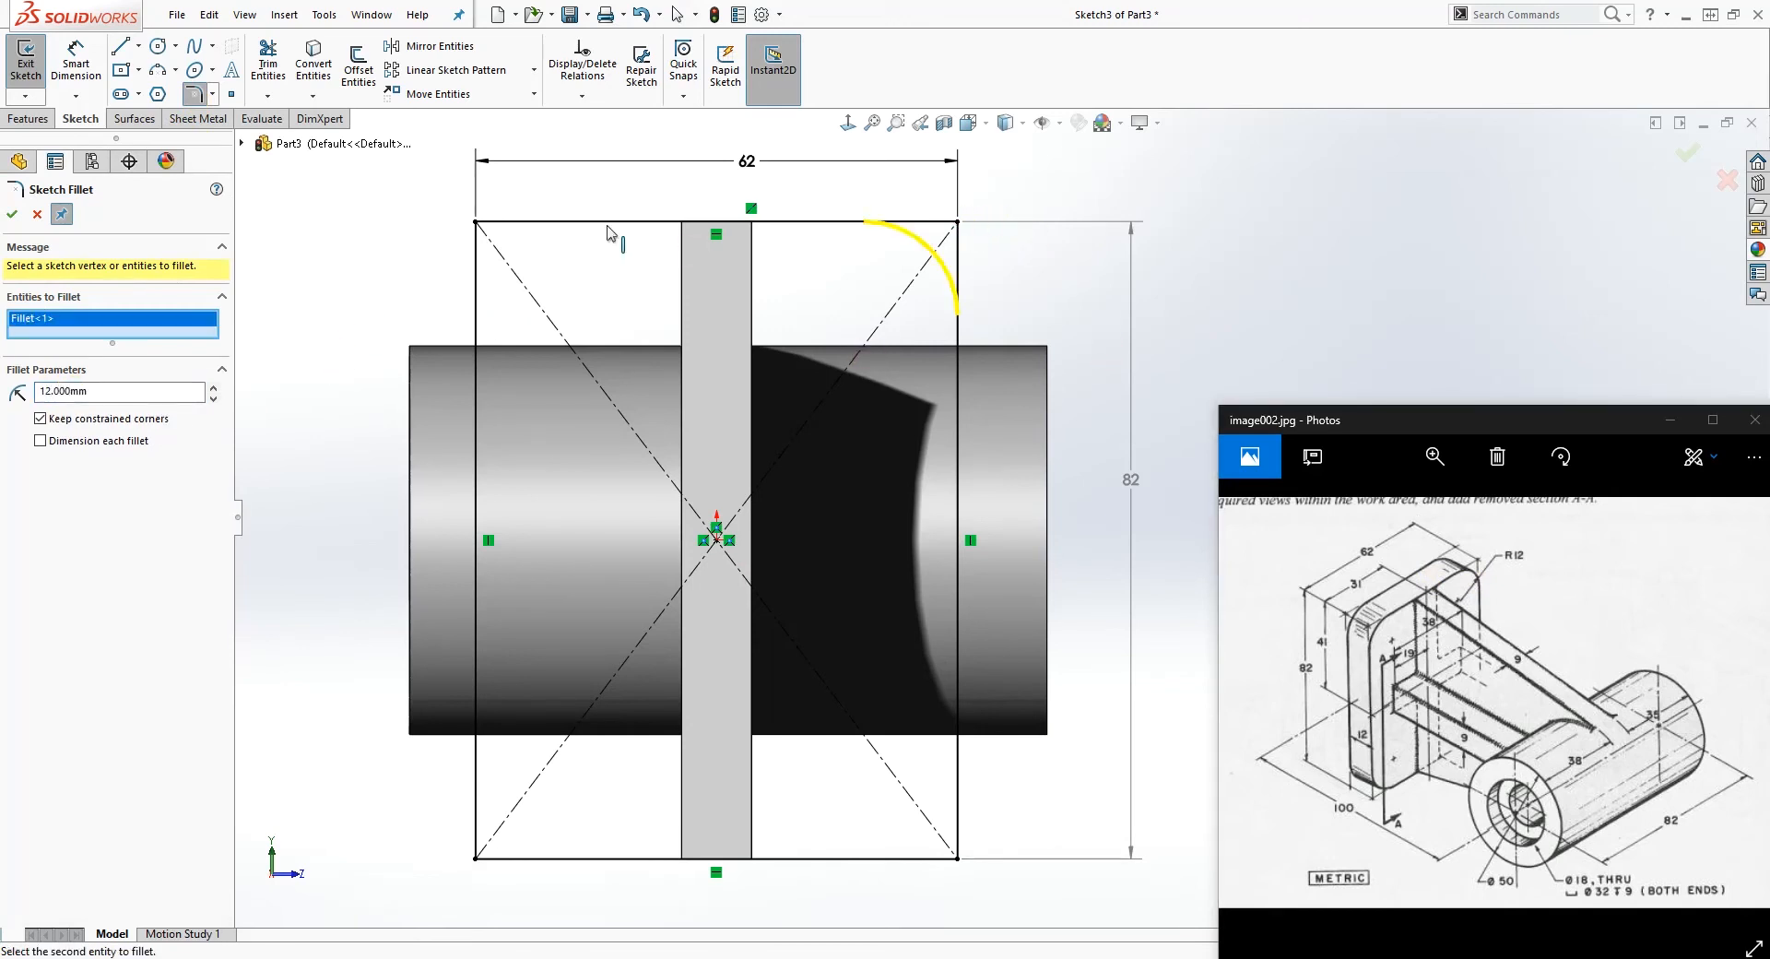
click(476, 221)
click(477, 857)
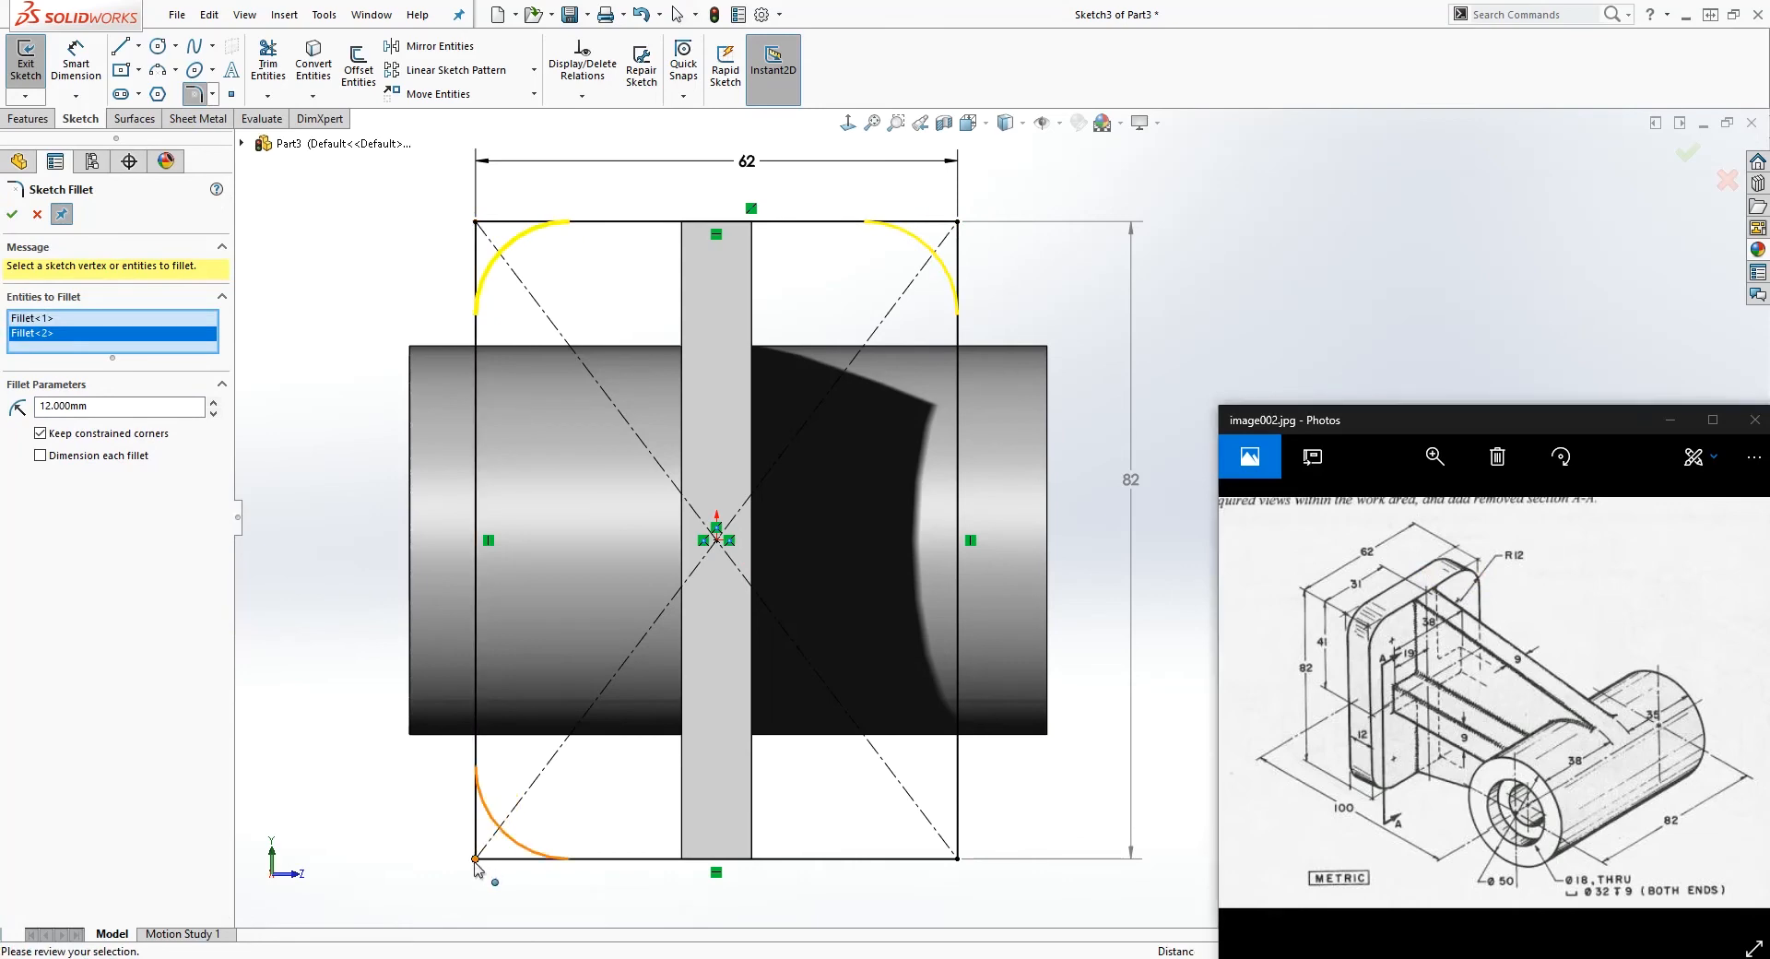
click(957, 858)
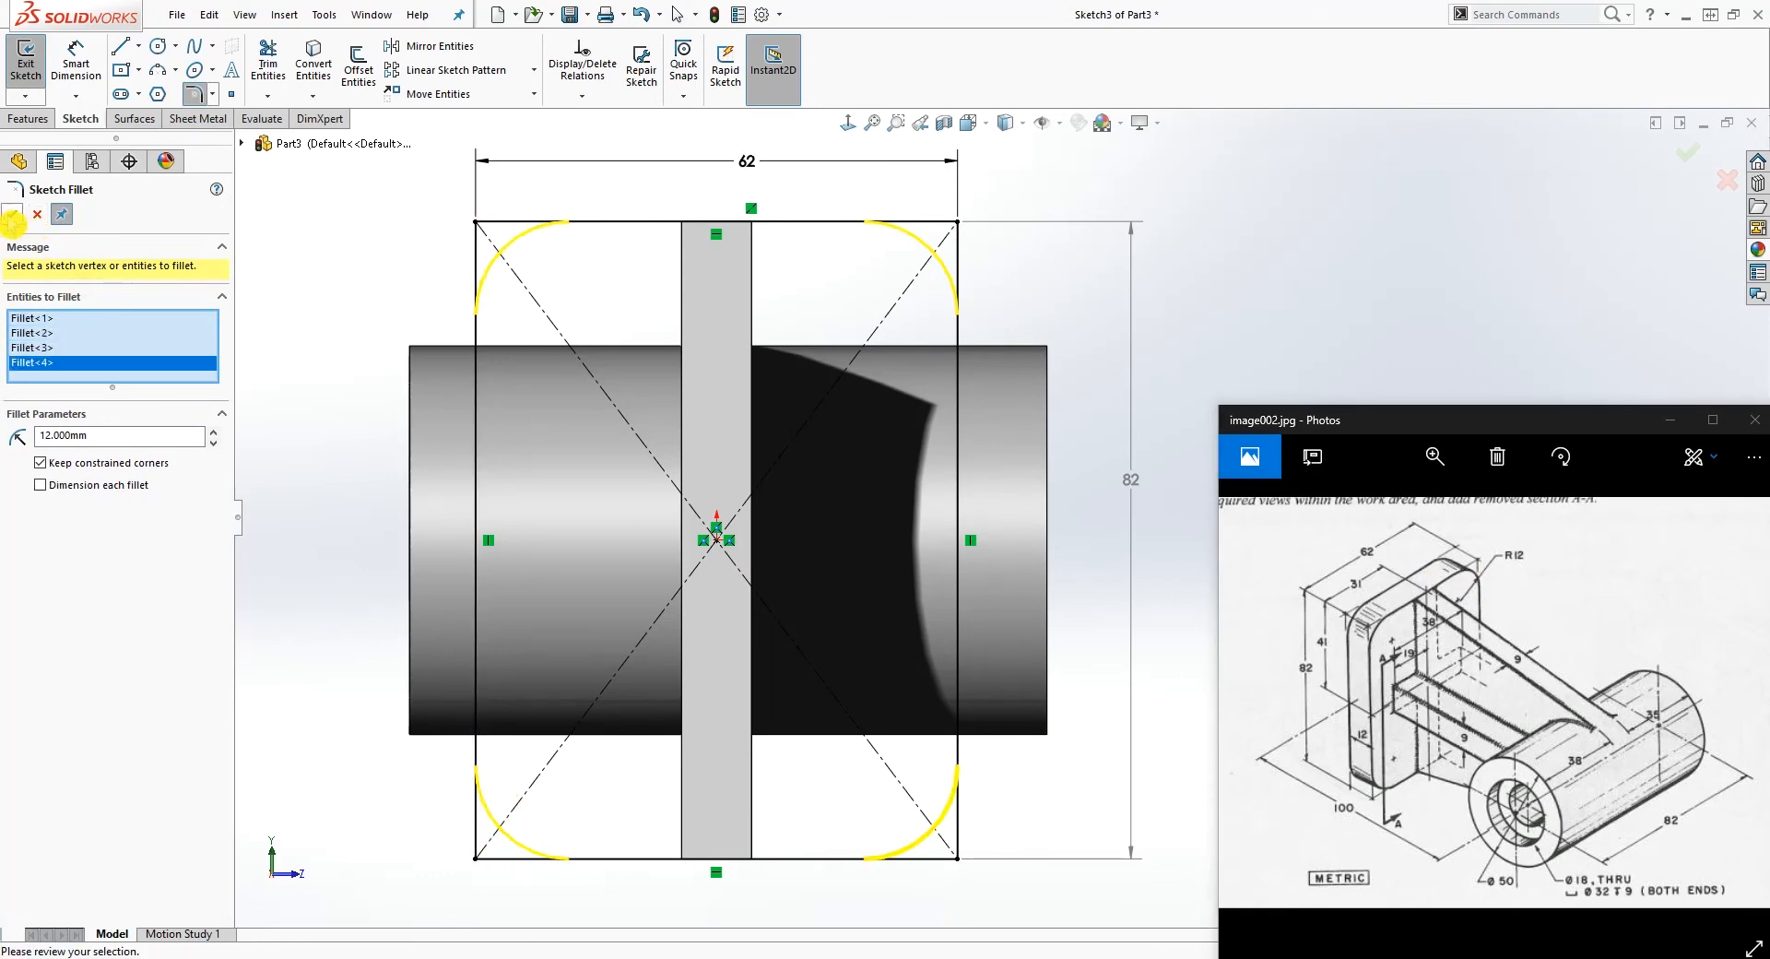
click(12, 217)
key(Escape)
Step: Extrude the rounded rectangle 12 mm outward from the web's end face to form the mounting plate
scroll(751, 475, up, 4)
middle_drag(857, 599, 616, 705)
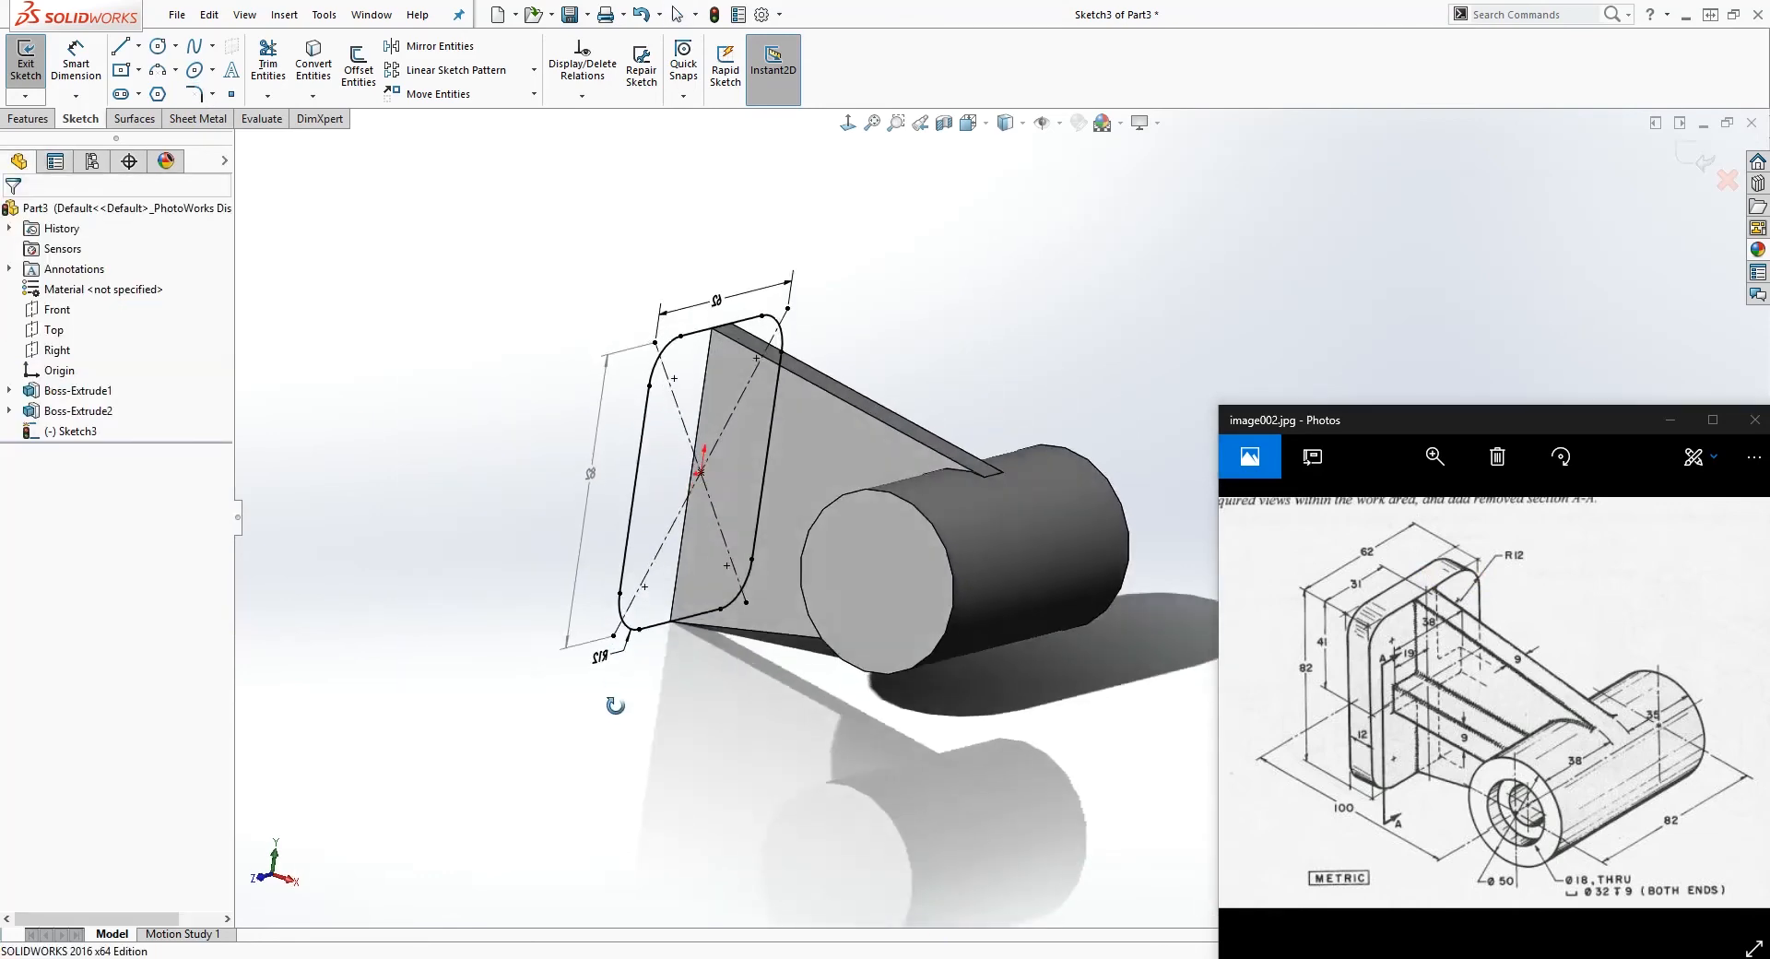
click(264, 315)
click(30, 118)
click(34, 63)
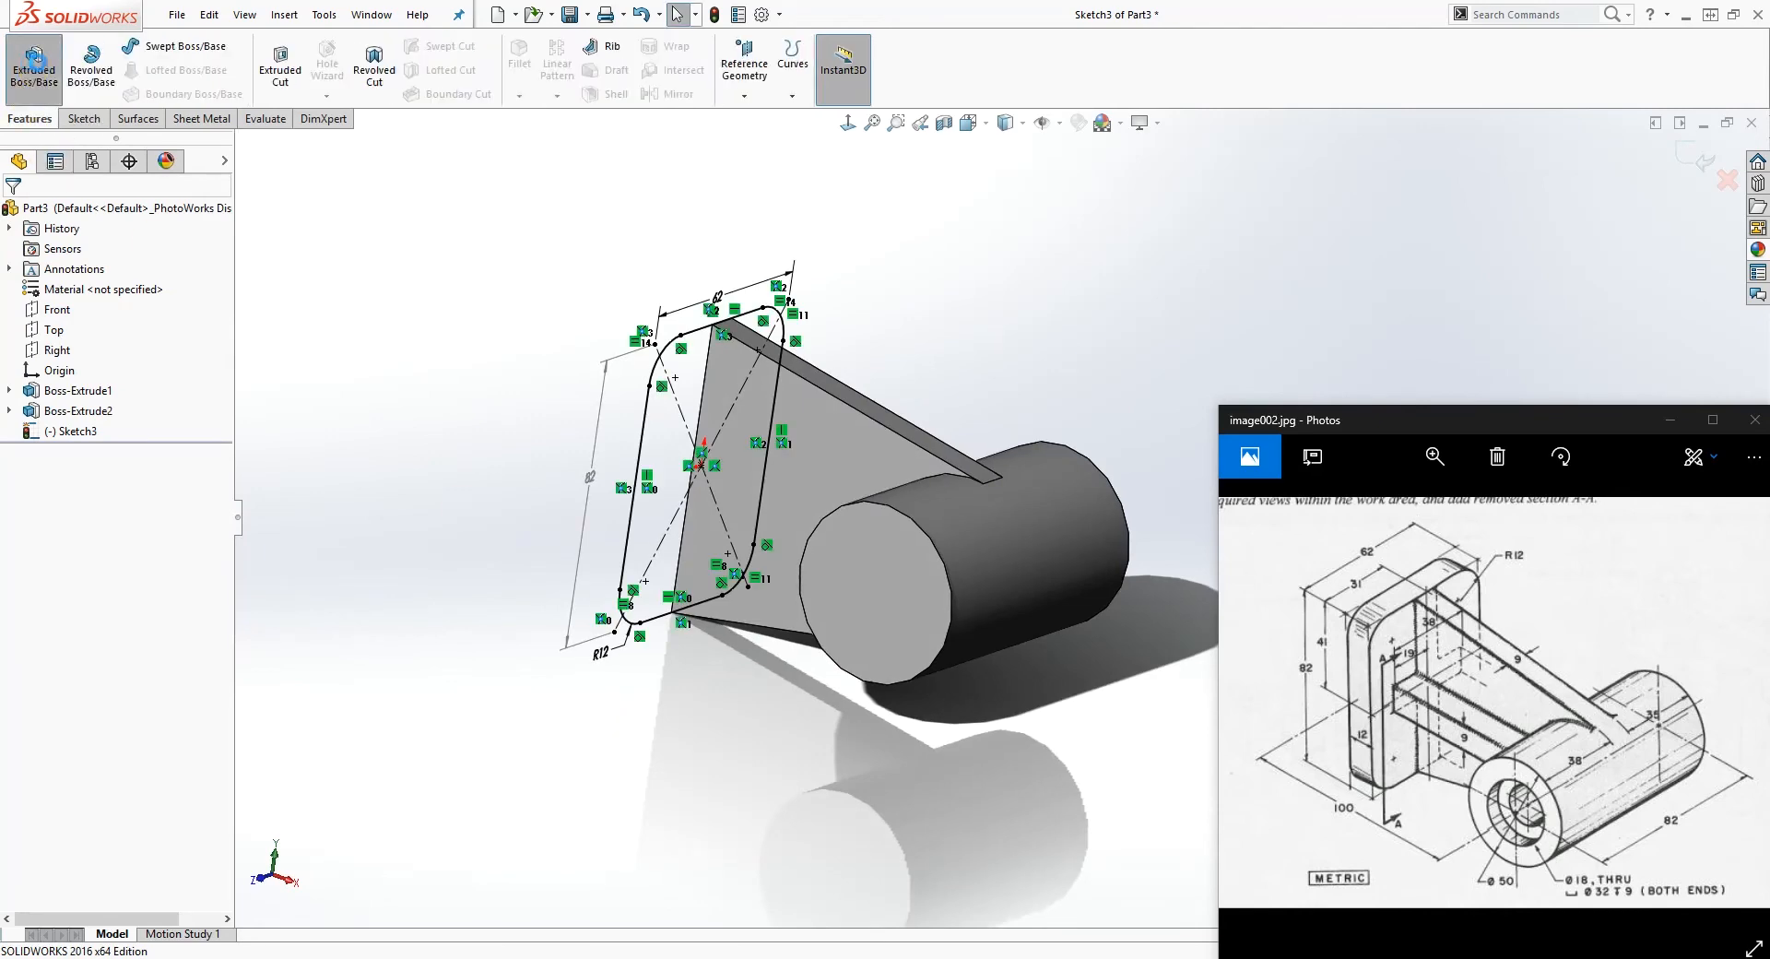
middle_drag(691, 659, 964, 506)
scroll(954, 499, up, 5)
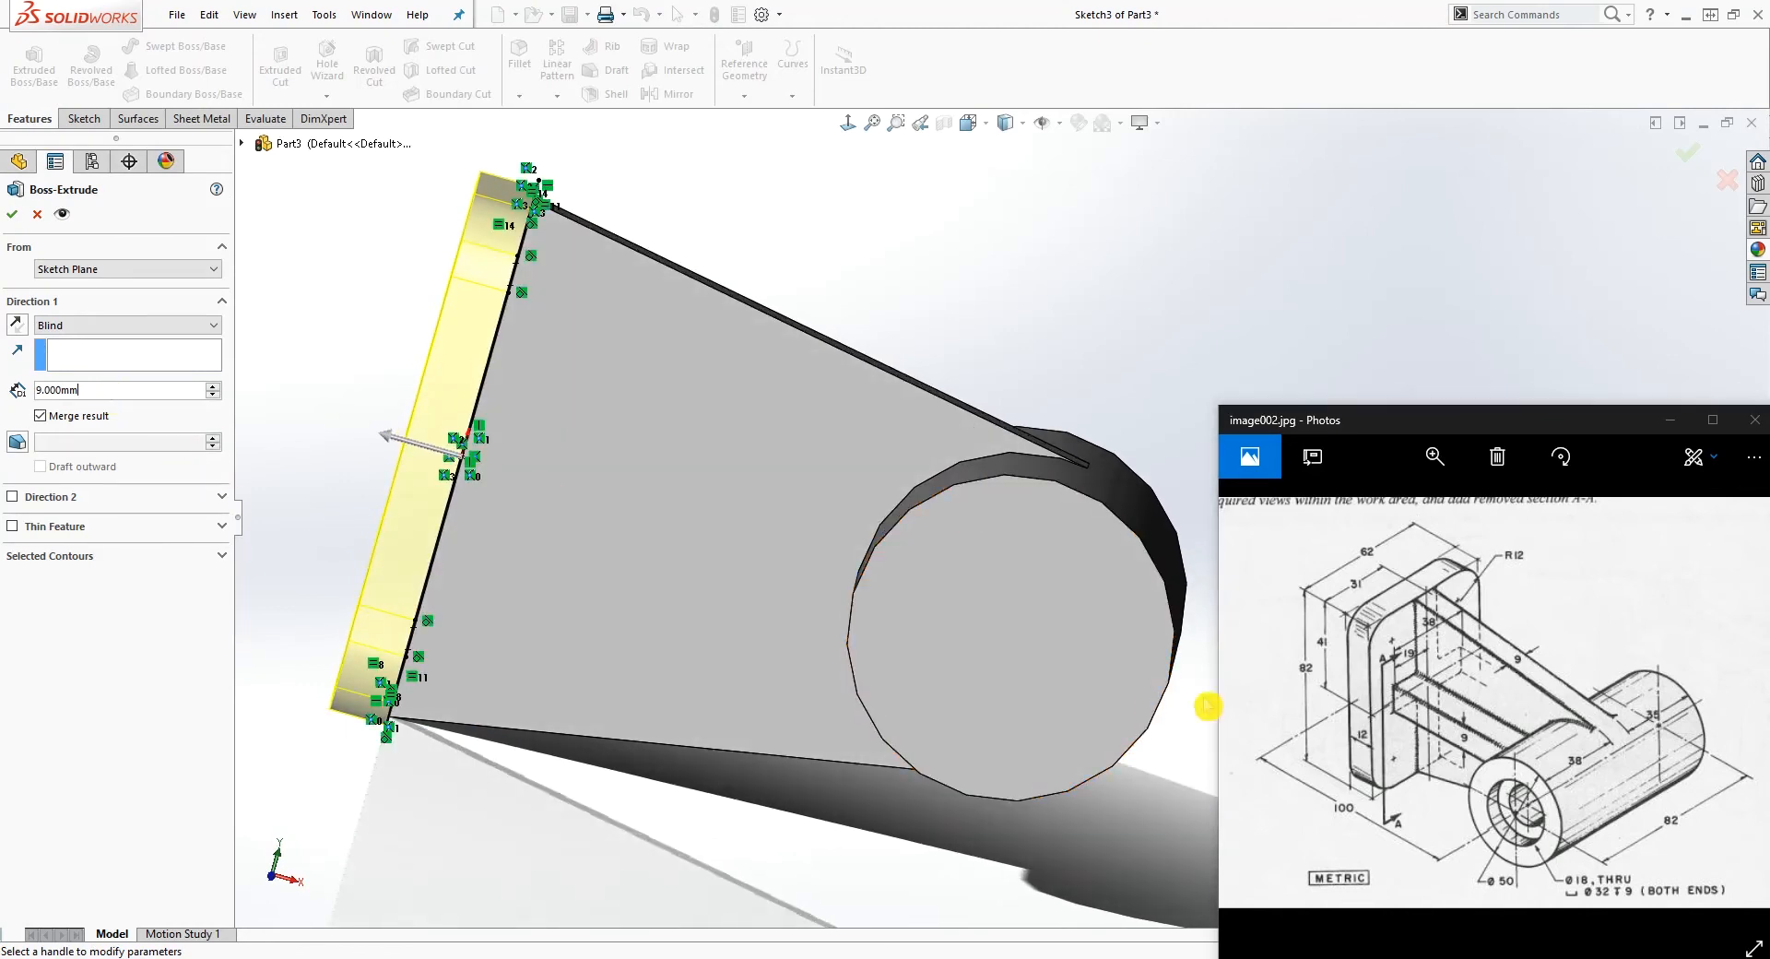
click(98, 389)
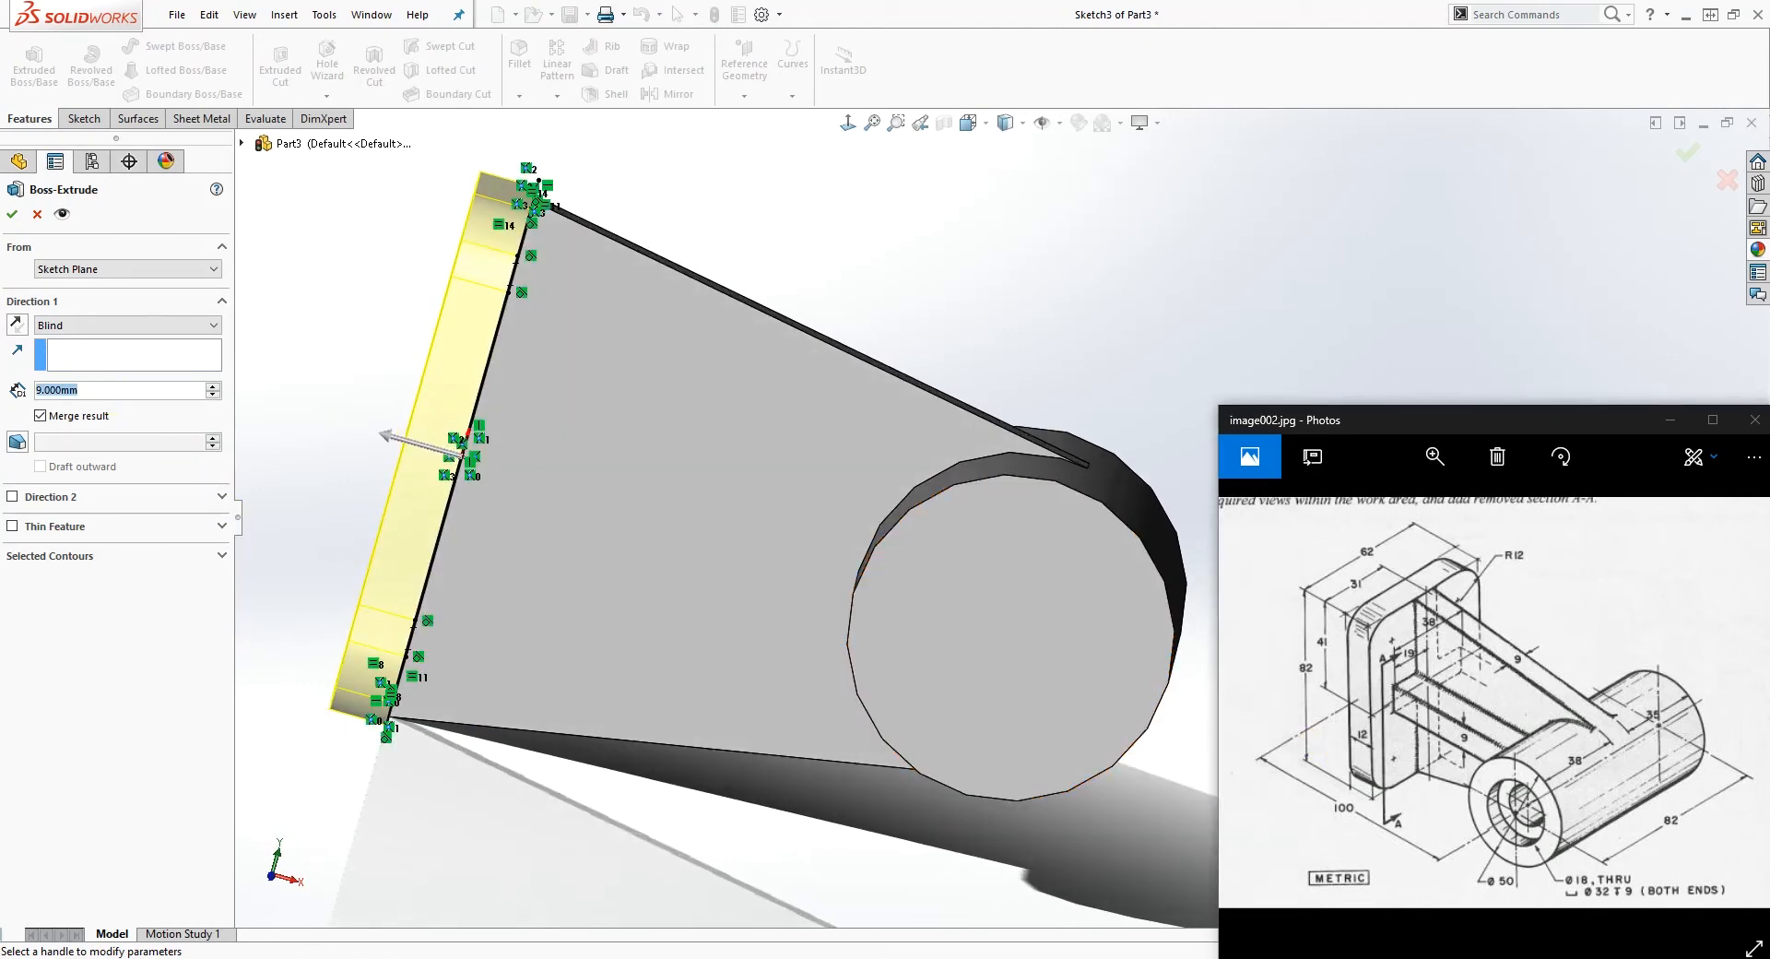
text(12)
key(Return)
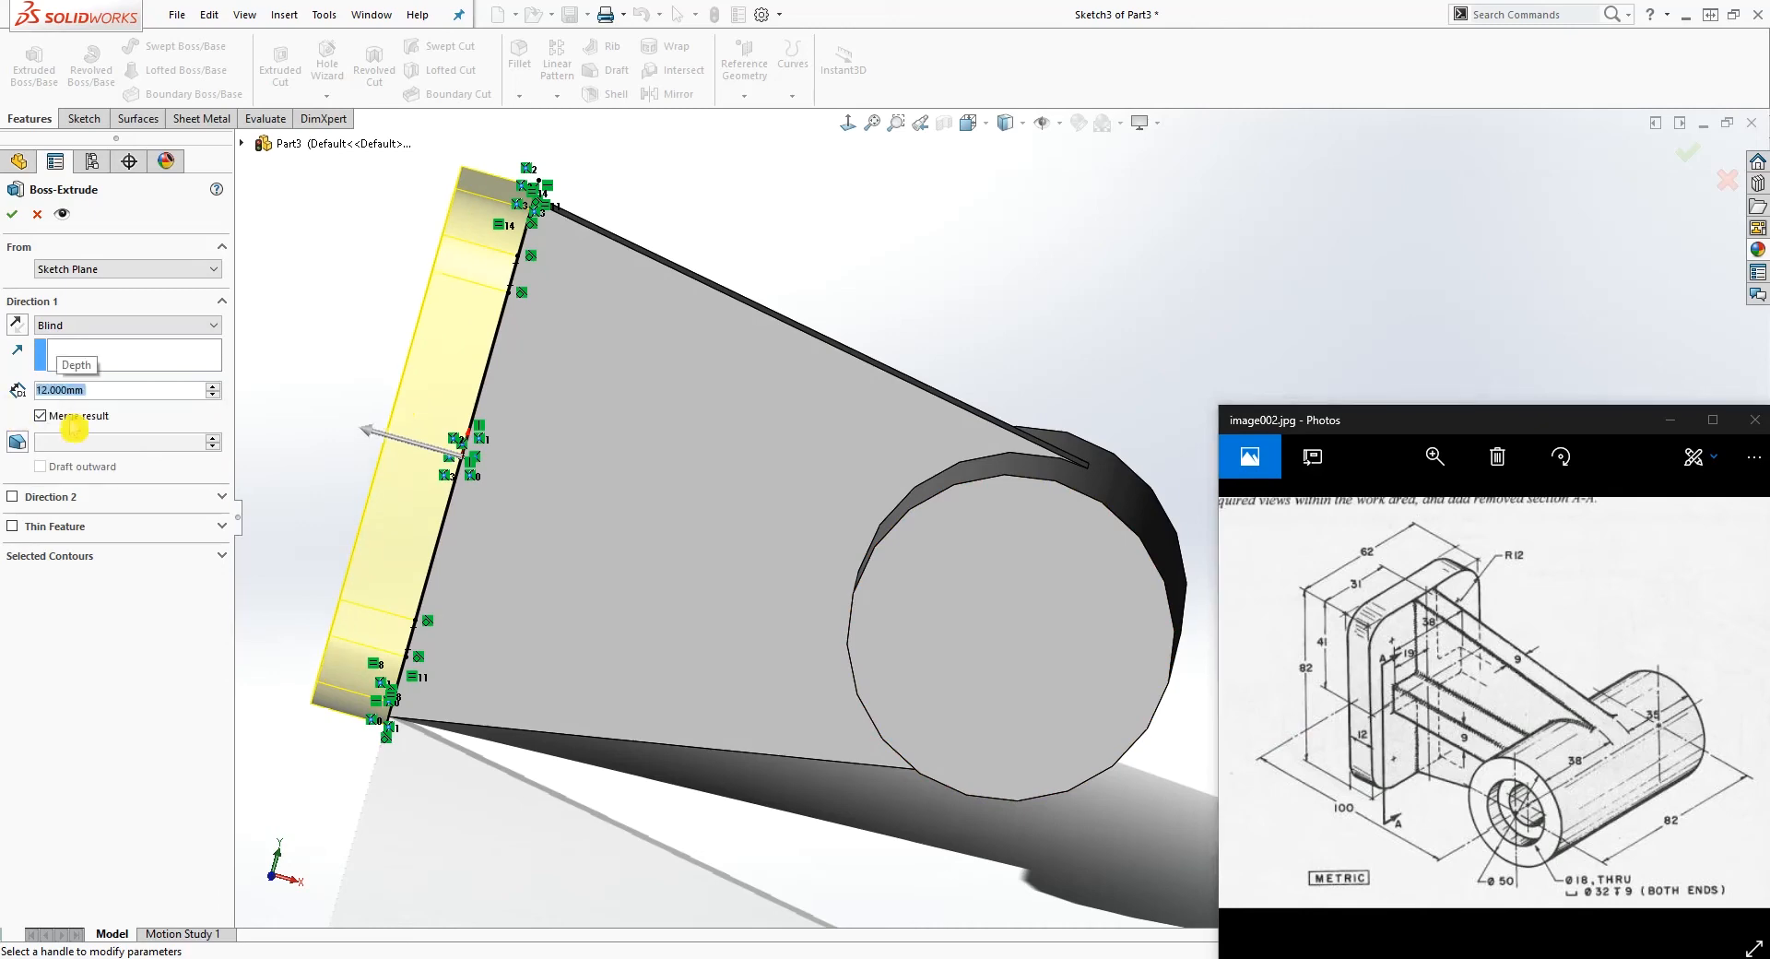
click(13, 215)
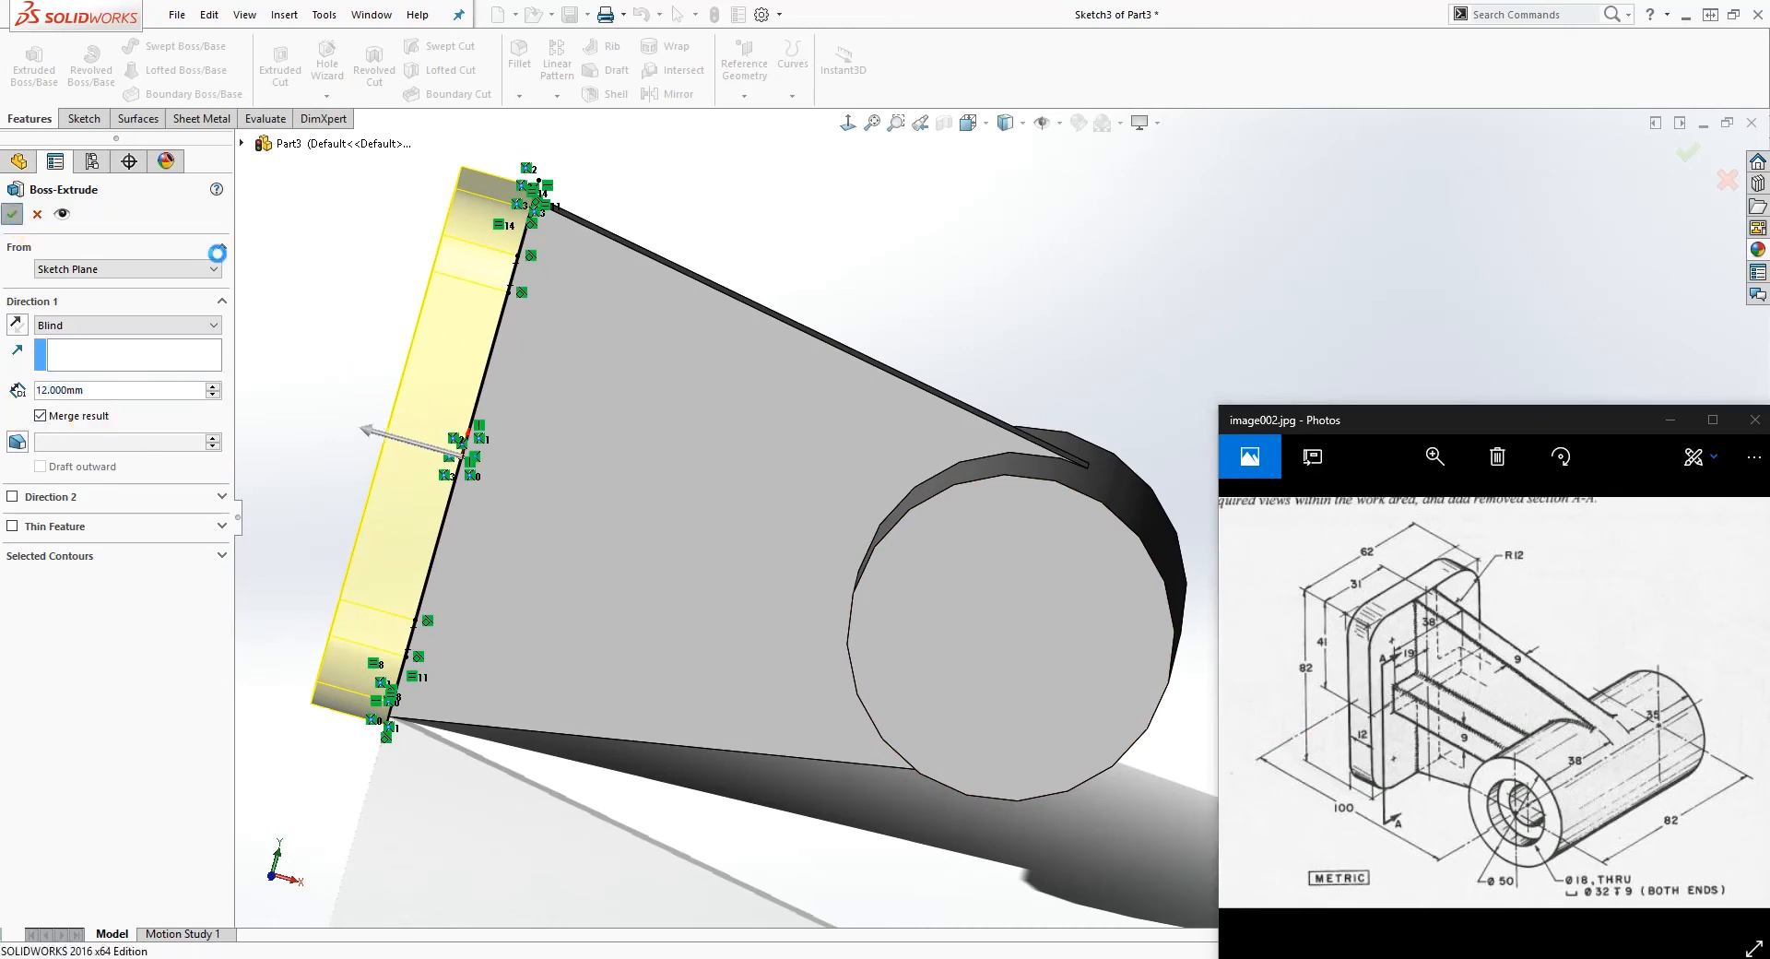
Step: On the plate's inner face, sketch a centre rectangle about 57 mm wide and 7 mm high, centred on the origin
mouse_move(810, 328)
middle_down()
mouse_move(731, 277)
mouse_move(728, 298)
middle_up()
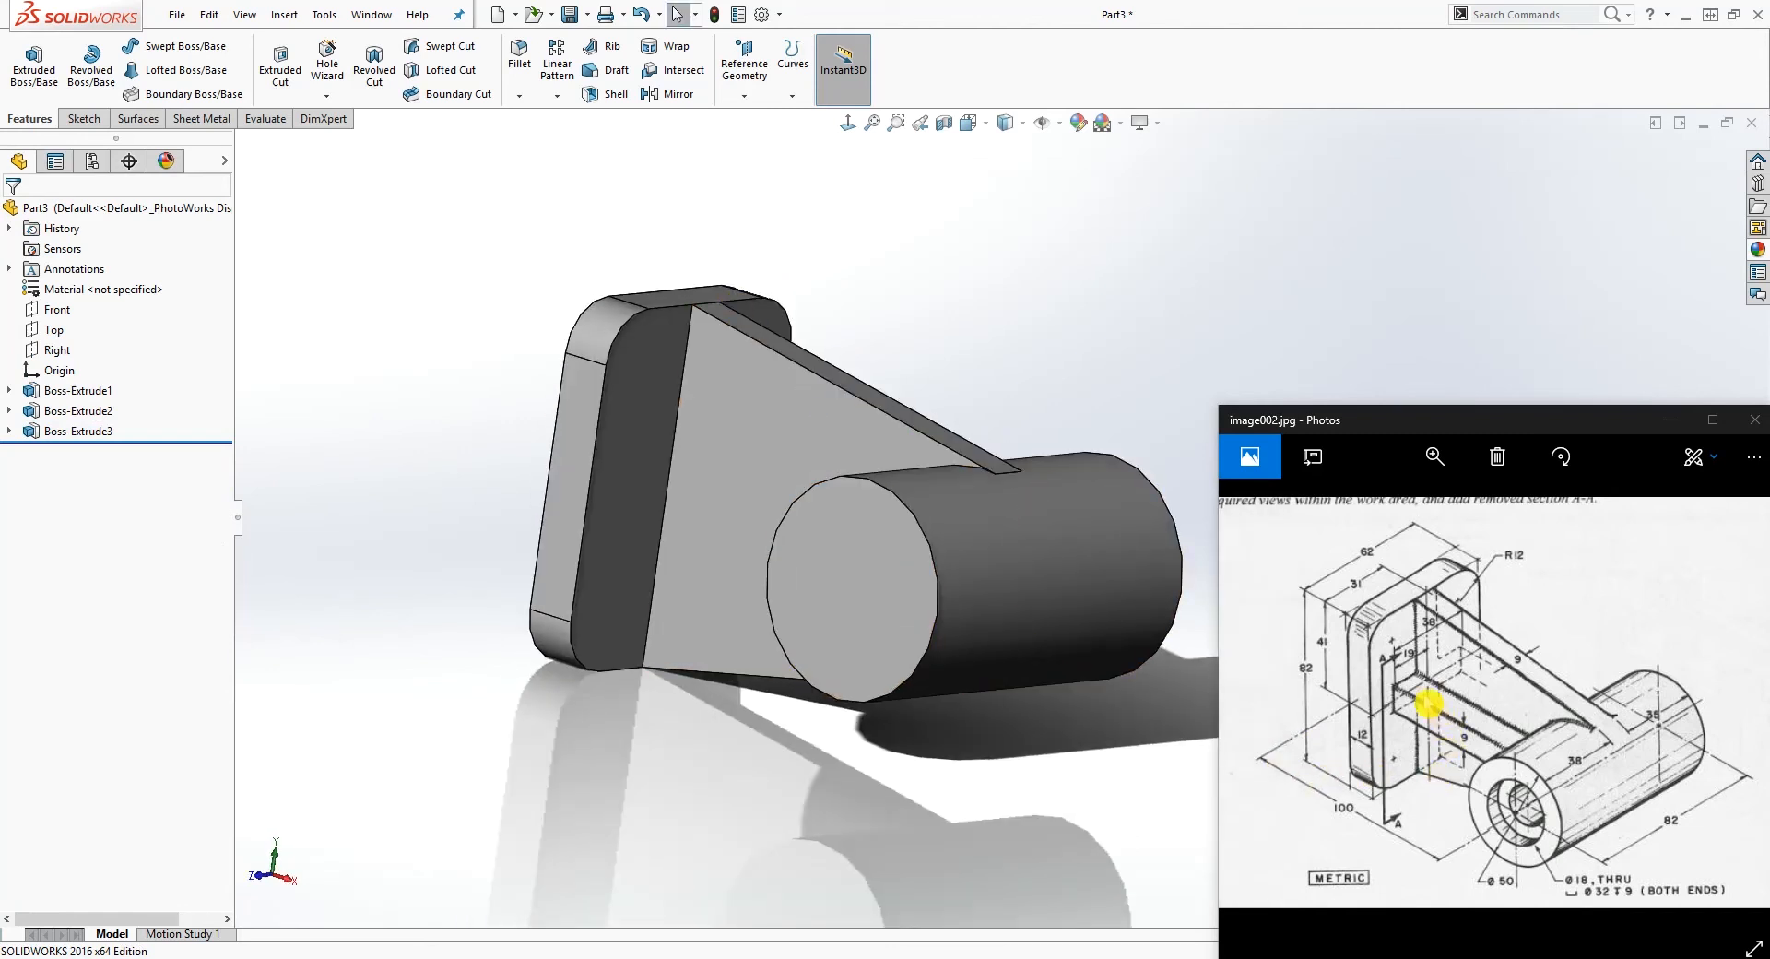
middle_drag(851, 369, 738, 369)
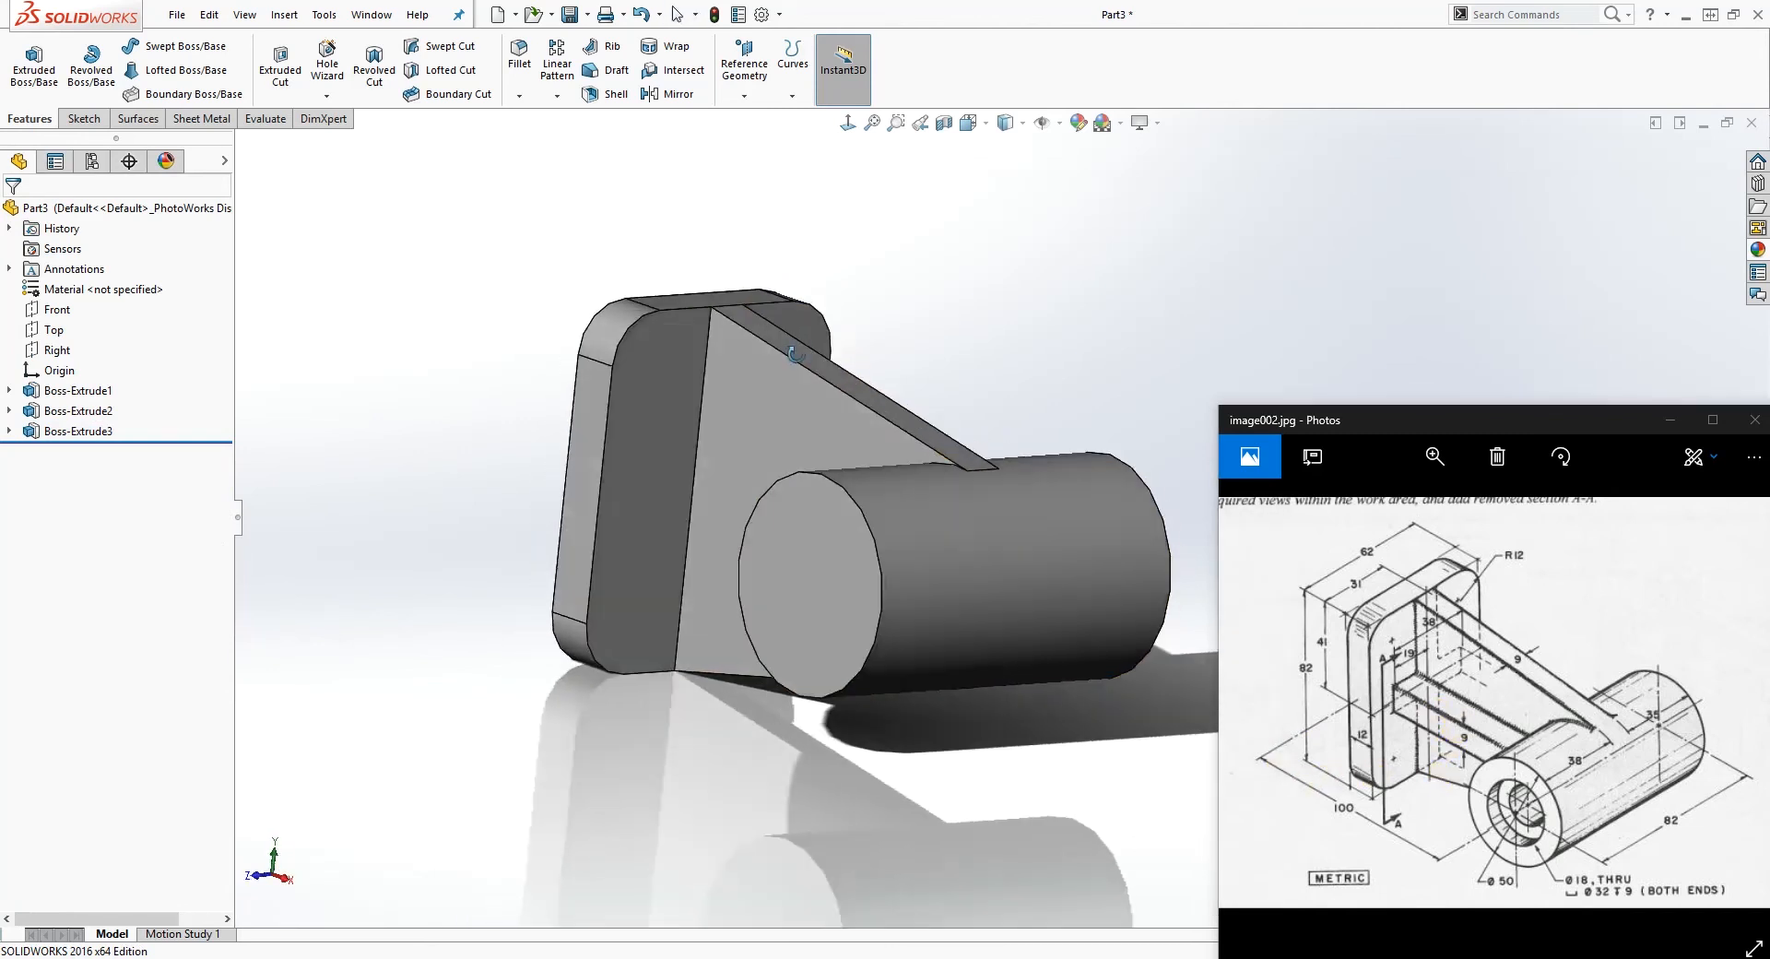
click(660, 367)
click(81, 119)
click(26, 58)
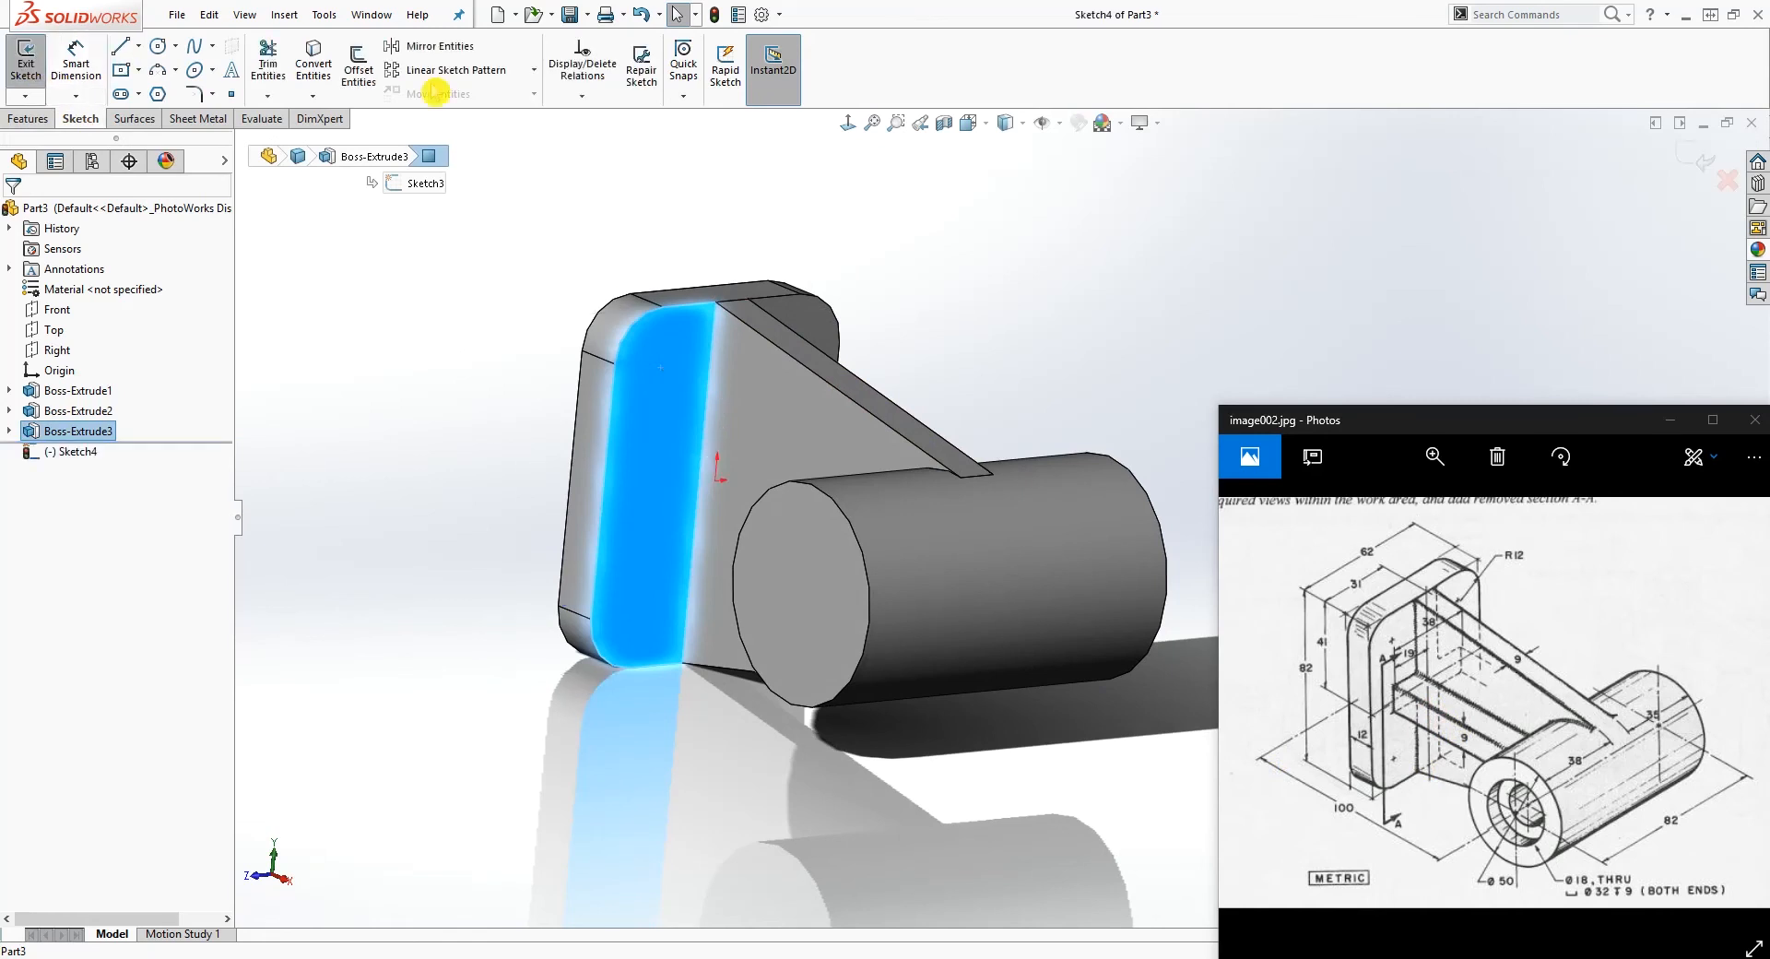
click(848, 125)
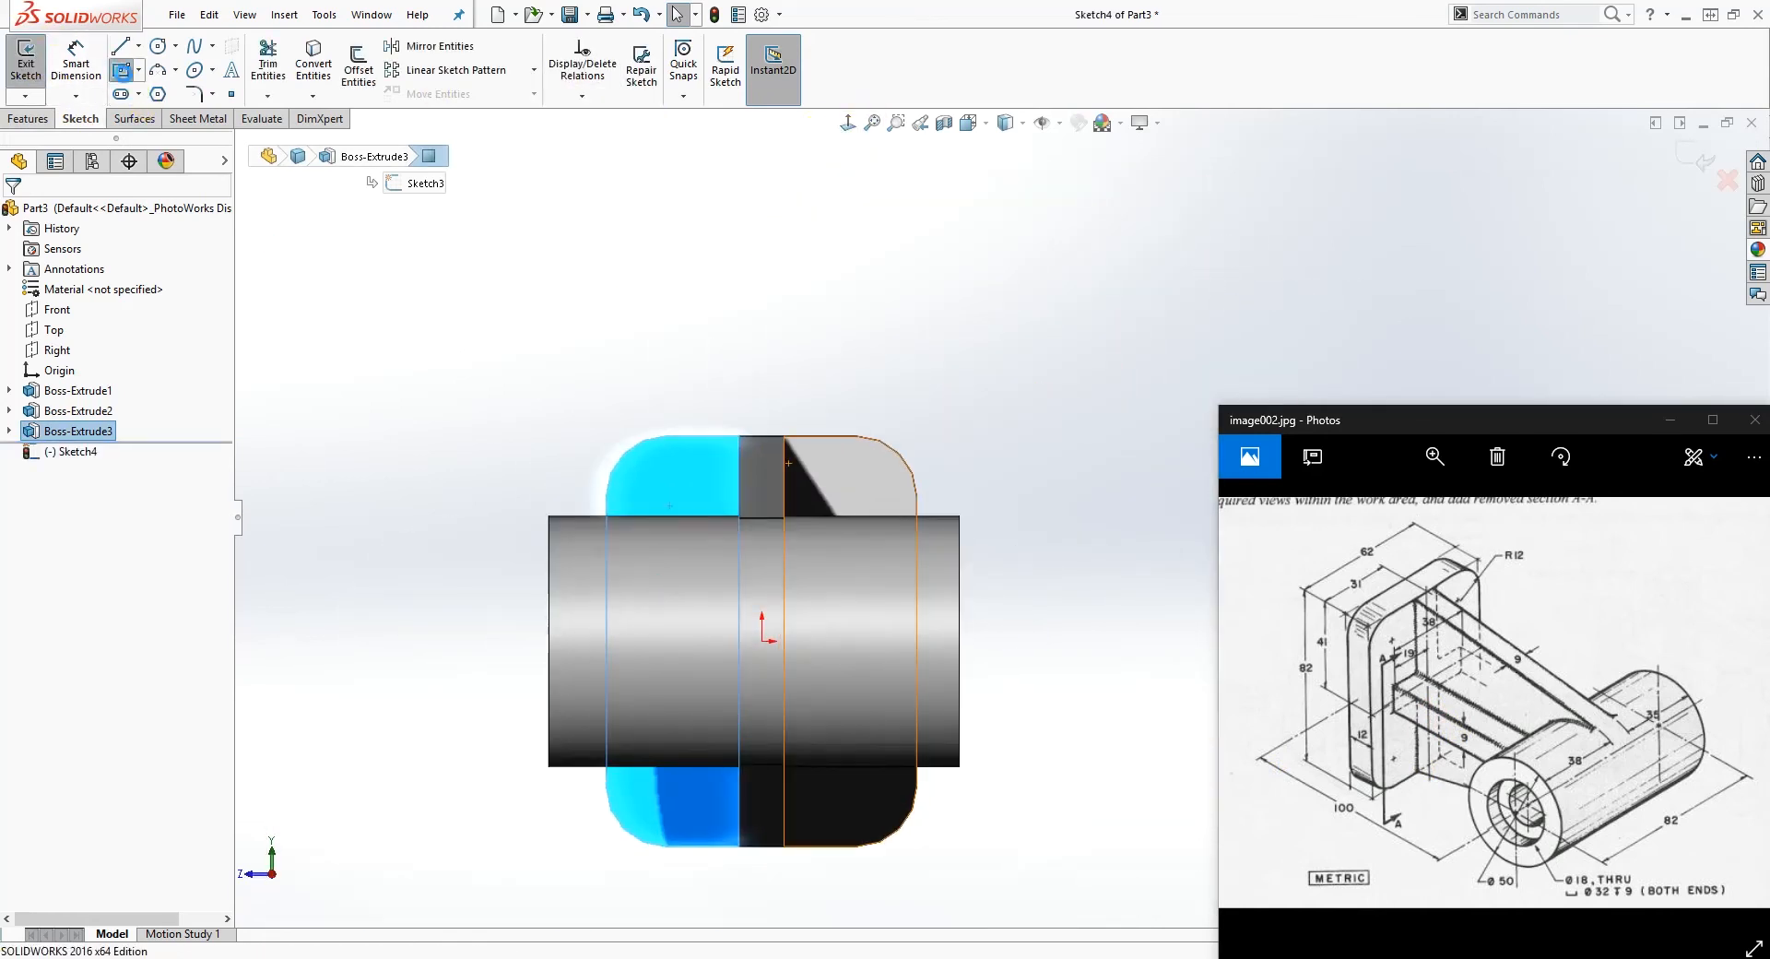
click(121, 70)
click(762, 641)
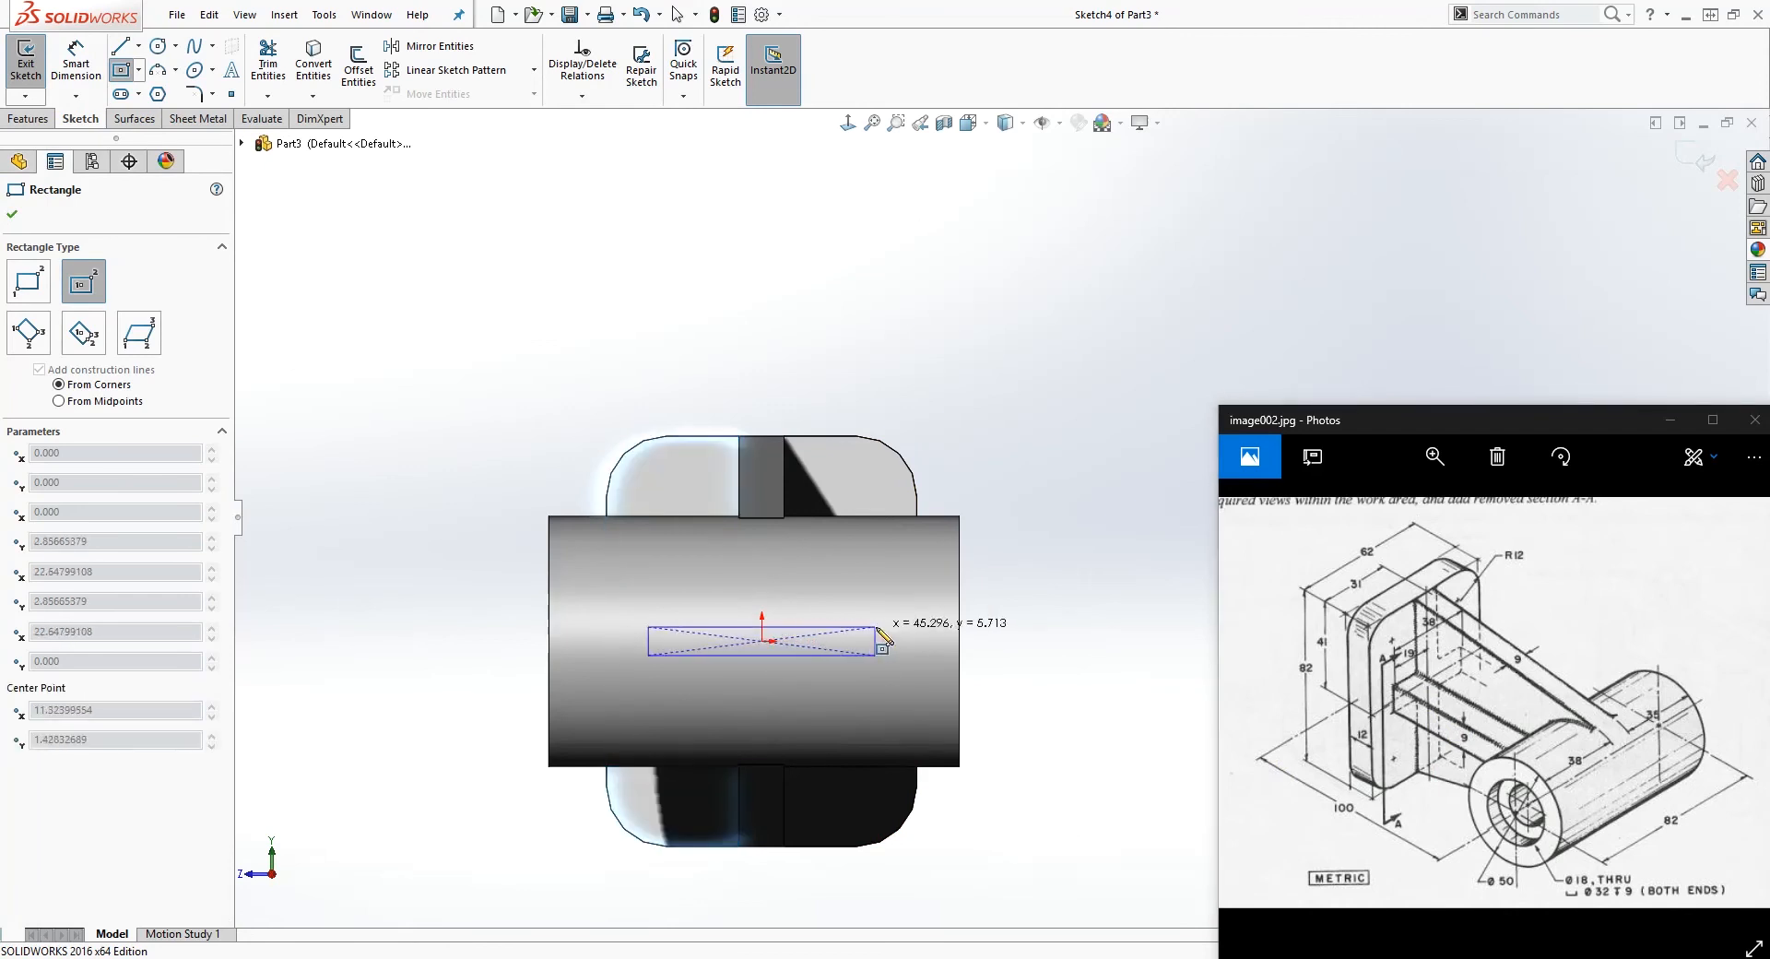
click(907, 625)
key(Escape)
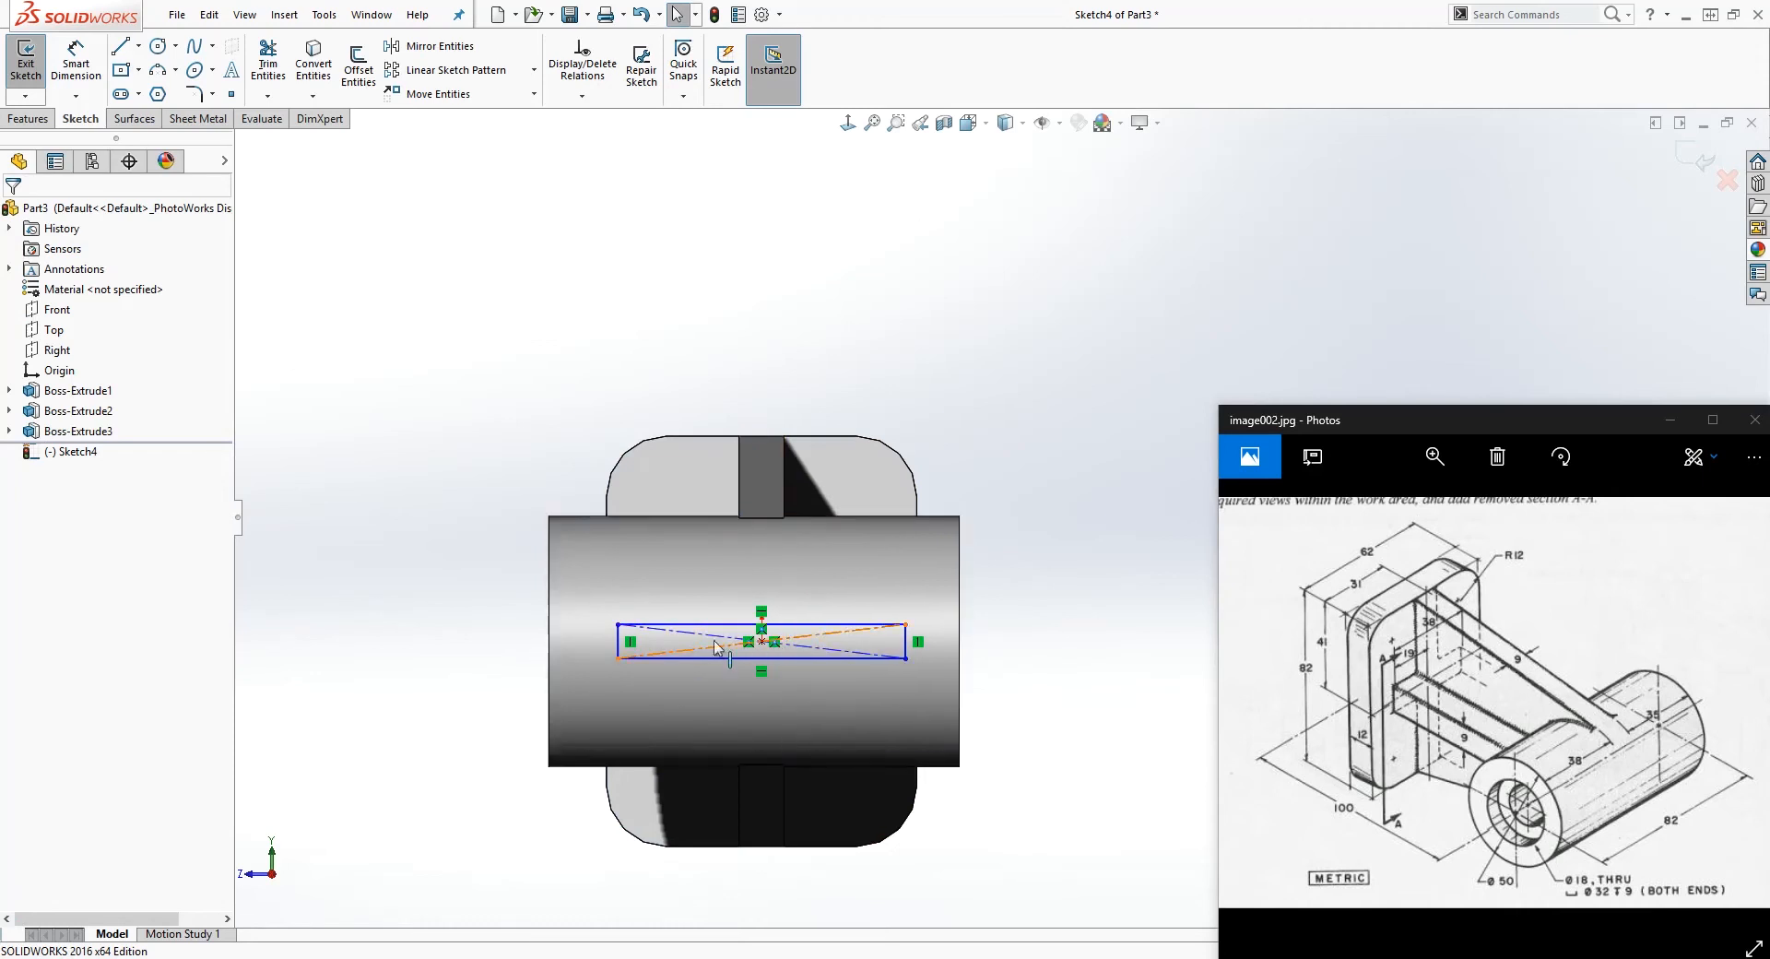
click(763, 643)
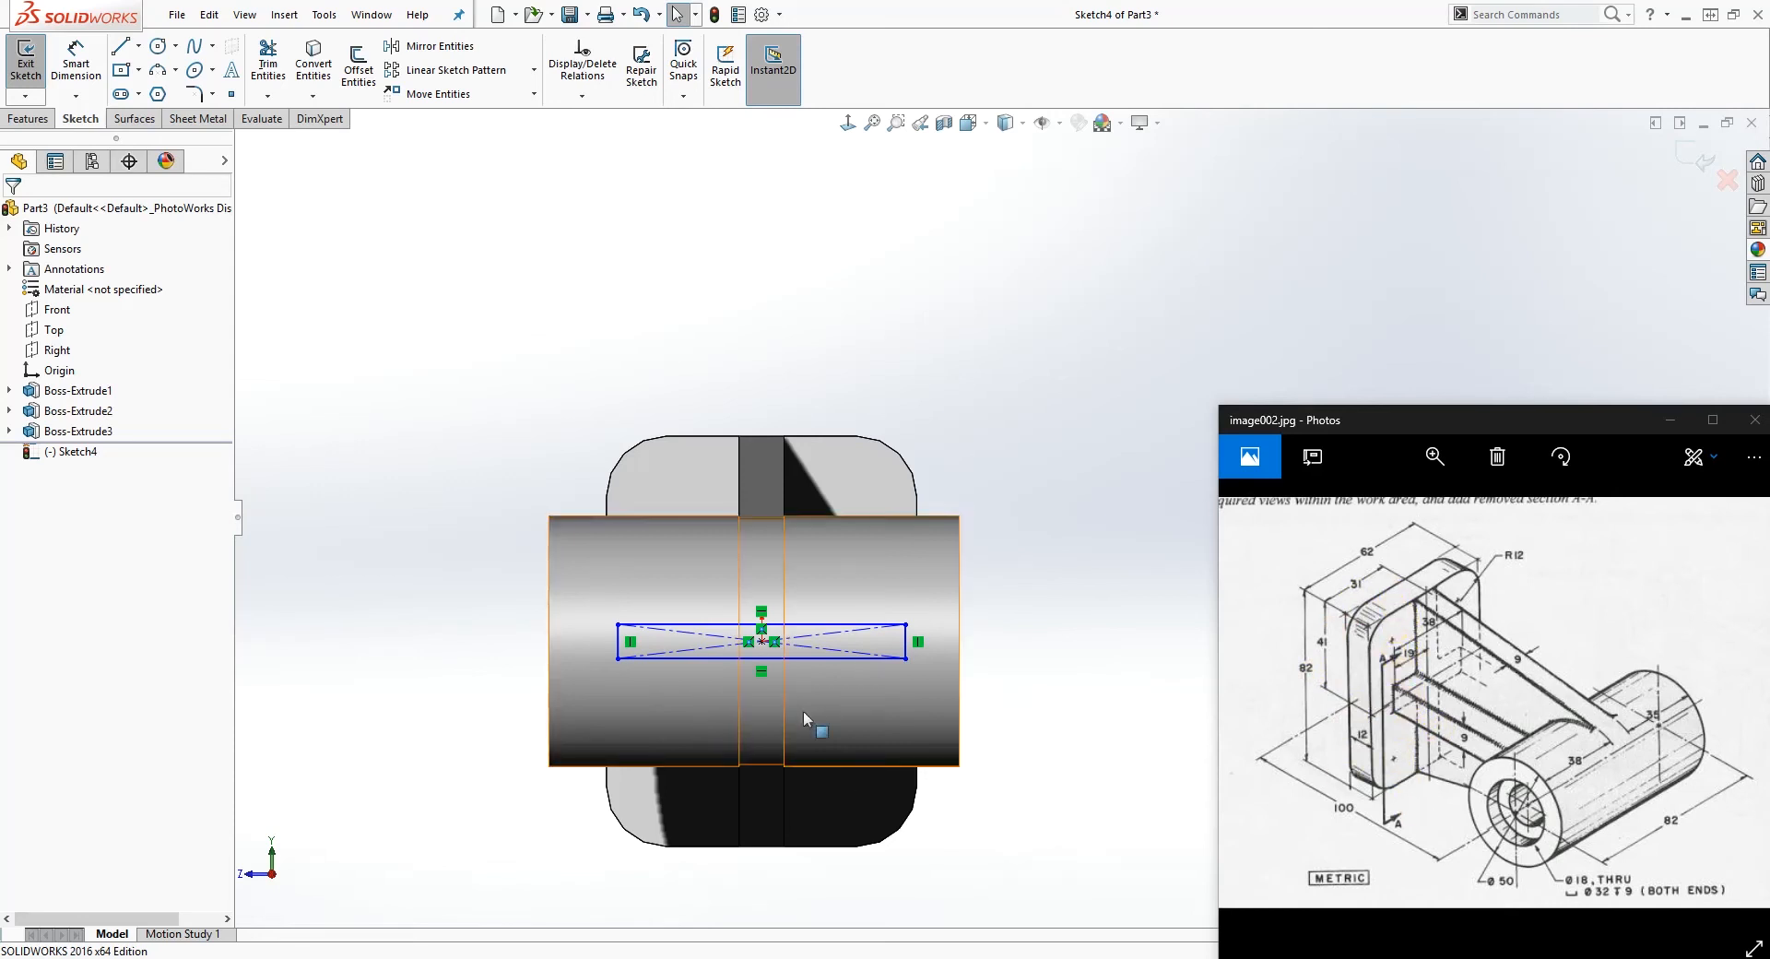
Step: Dimension the rib rectangle's height as 9 mm
right_drag(598, 816, 600, 751)
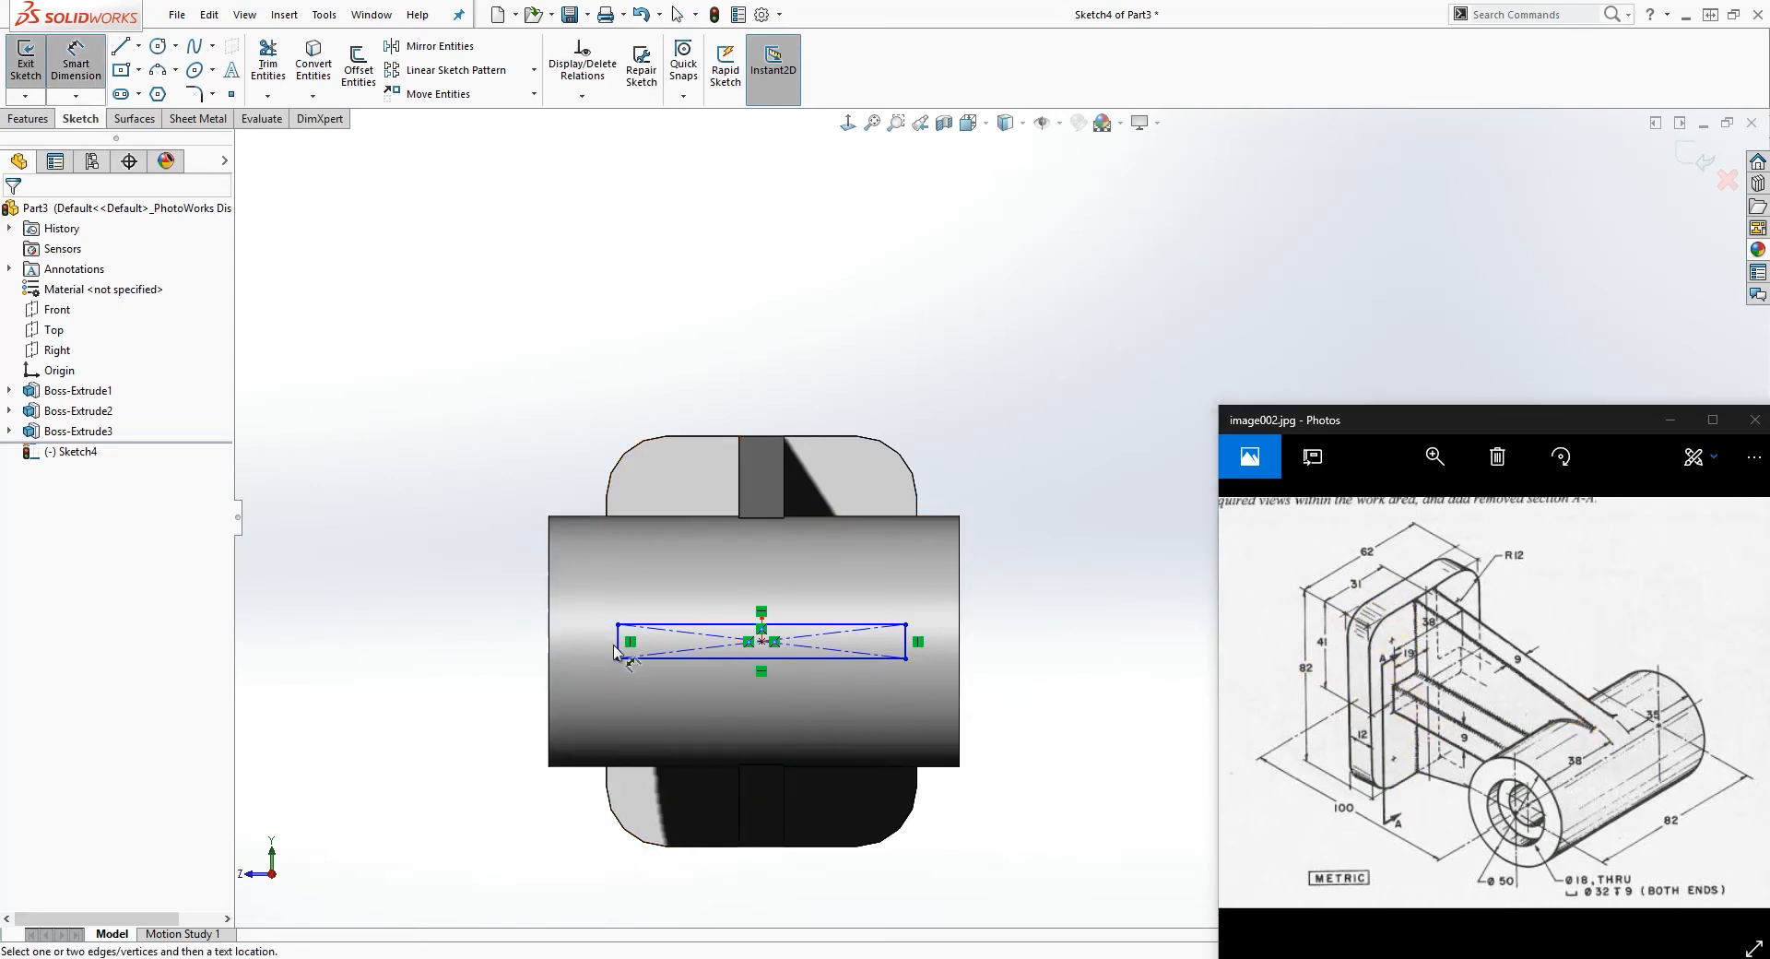
click(619, 645)
click(524, 638)
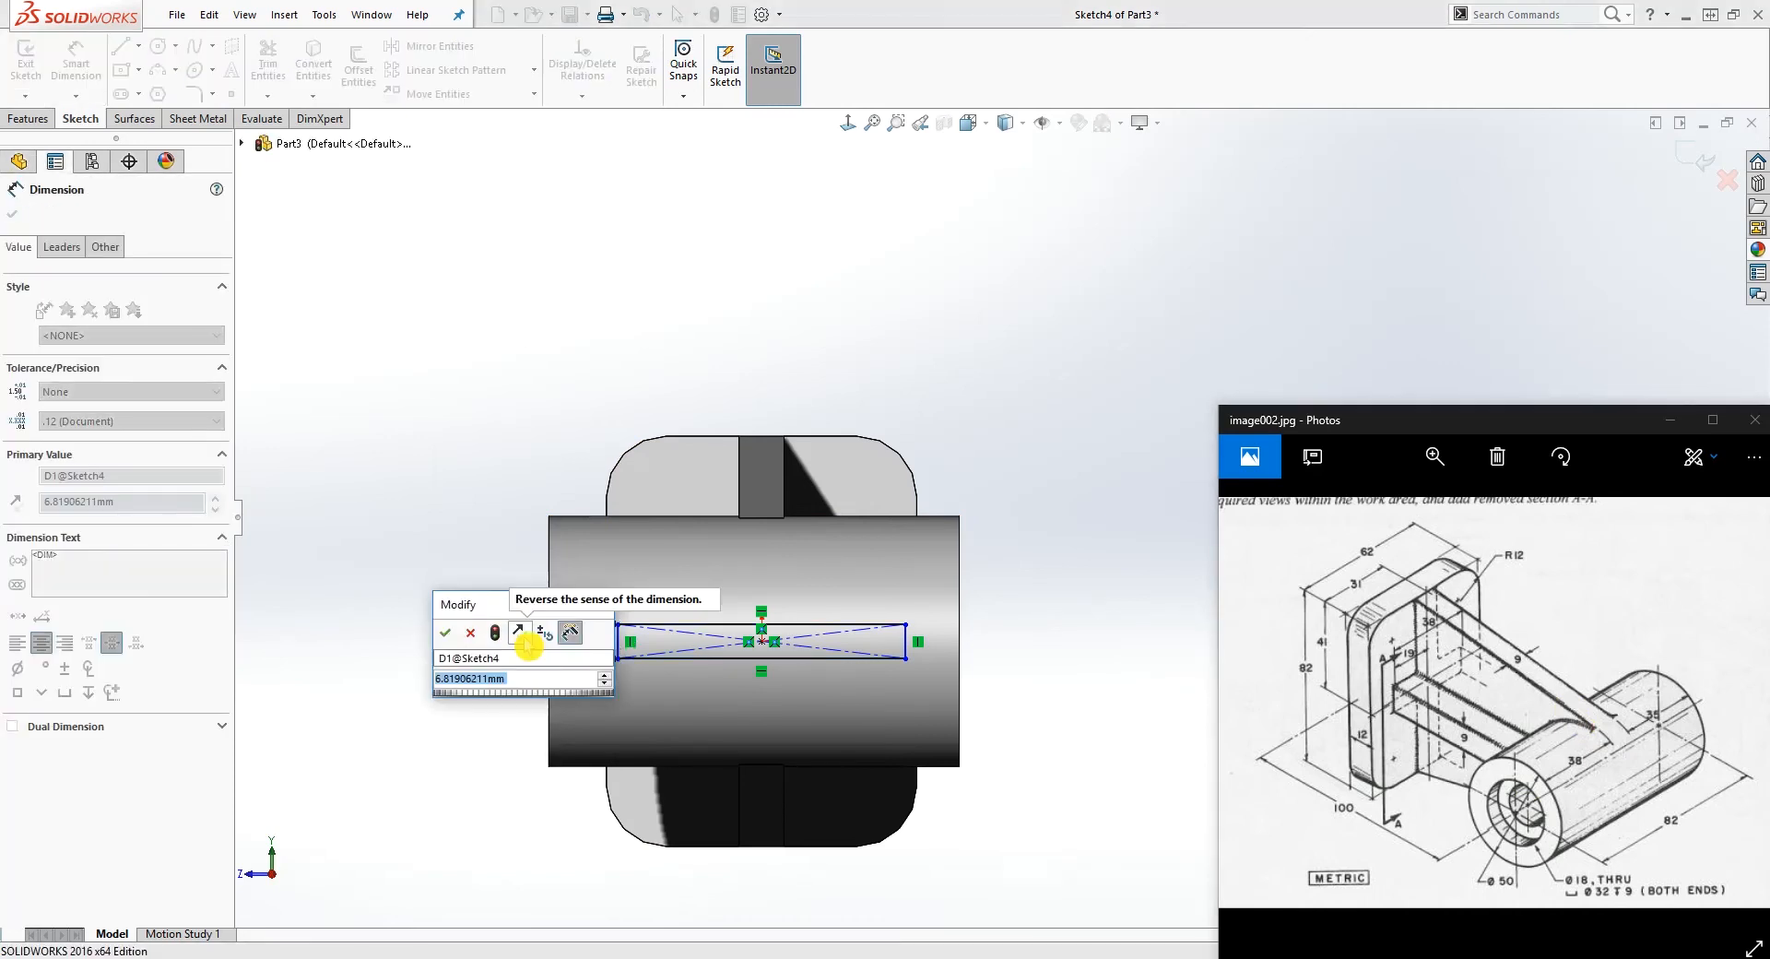
text(9)
key(Return)
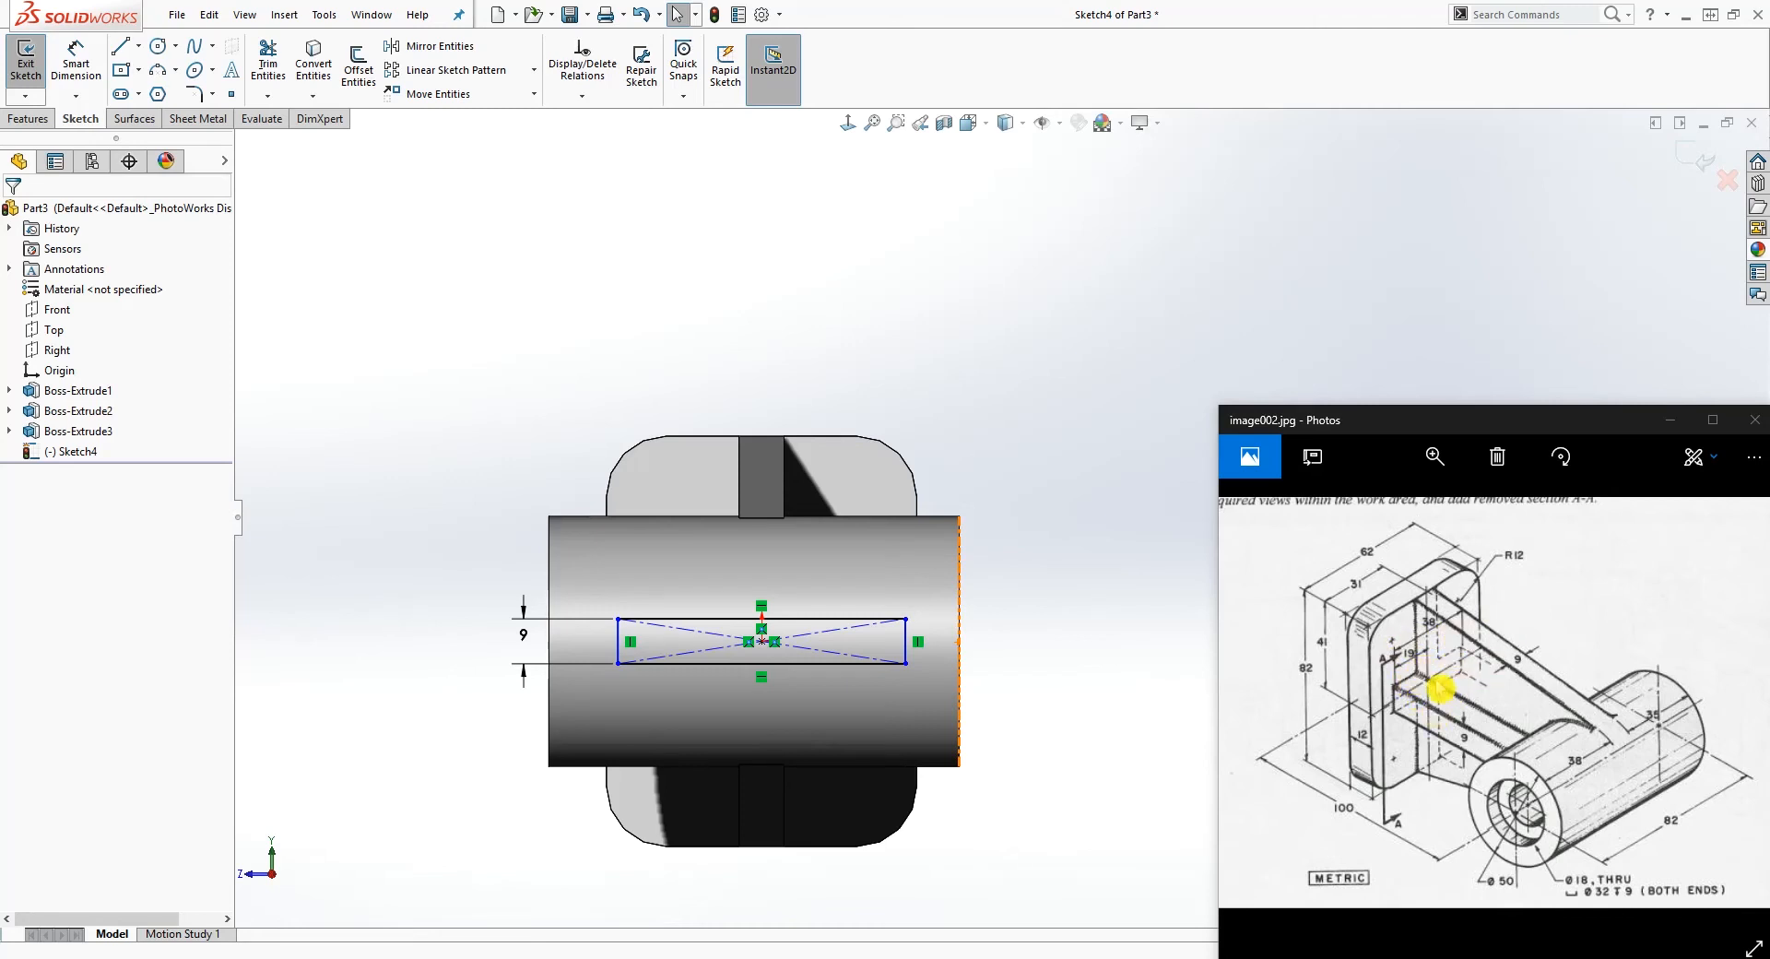
Step: Dimension the rib rectangle's width as 38 mm
right_drag(733, 717, 766, 592)
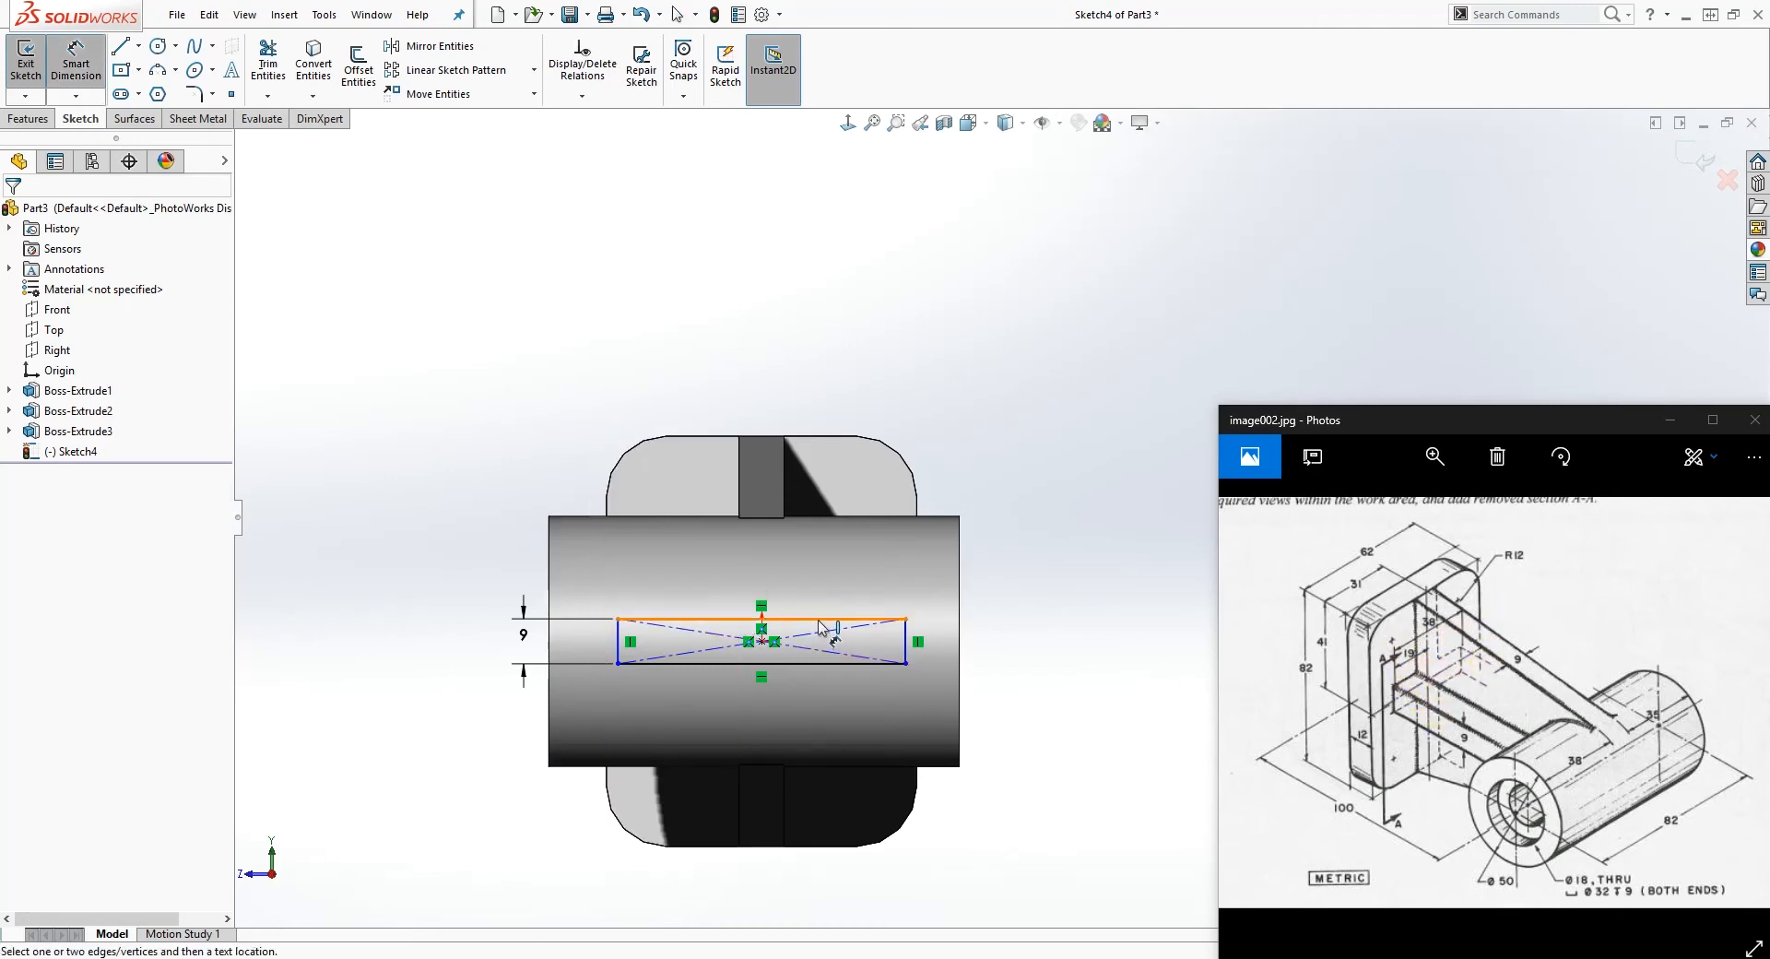
click(820, 619)
click(782, 560)
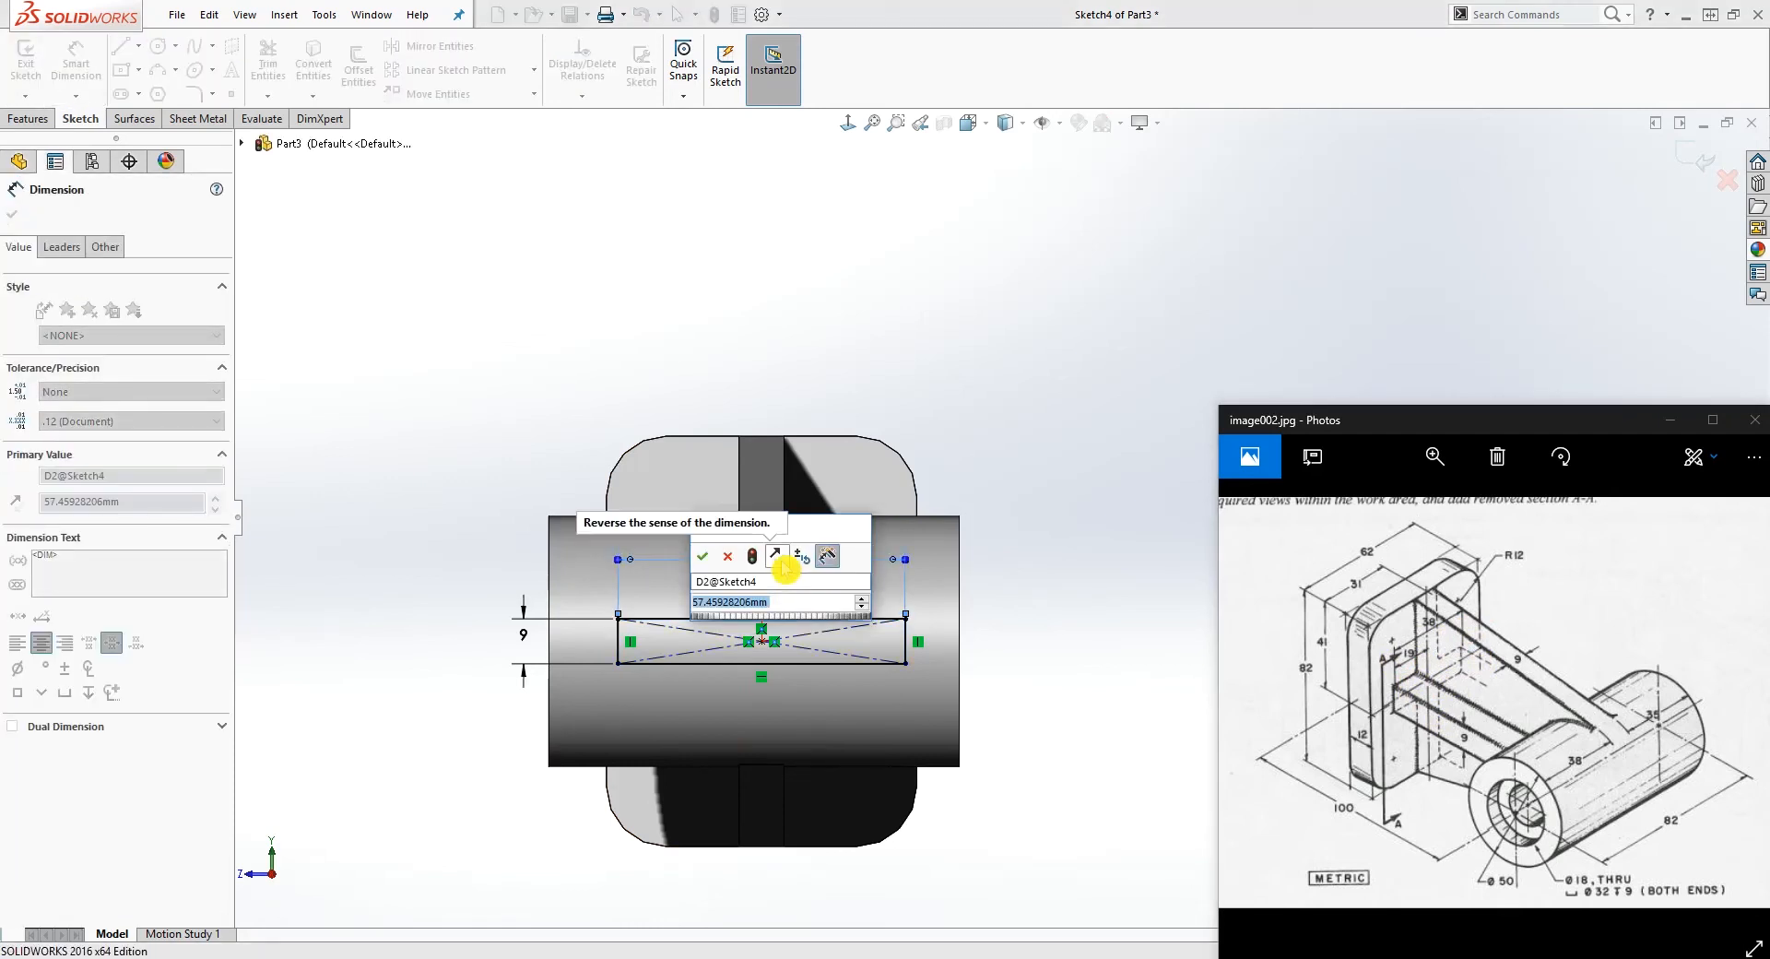
text(38)
key(Return)
key(Escape)
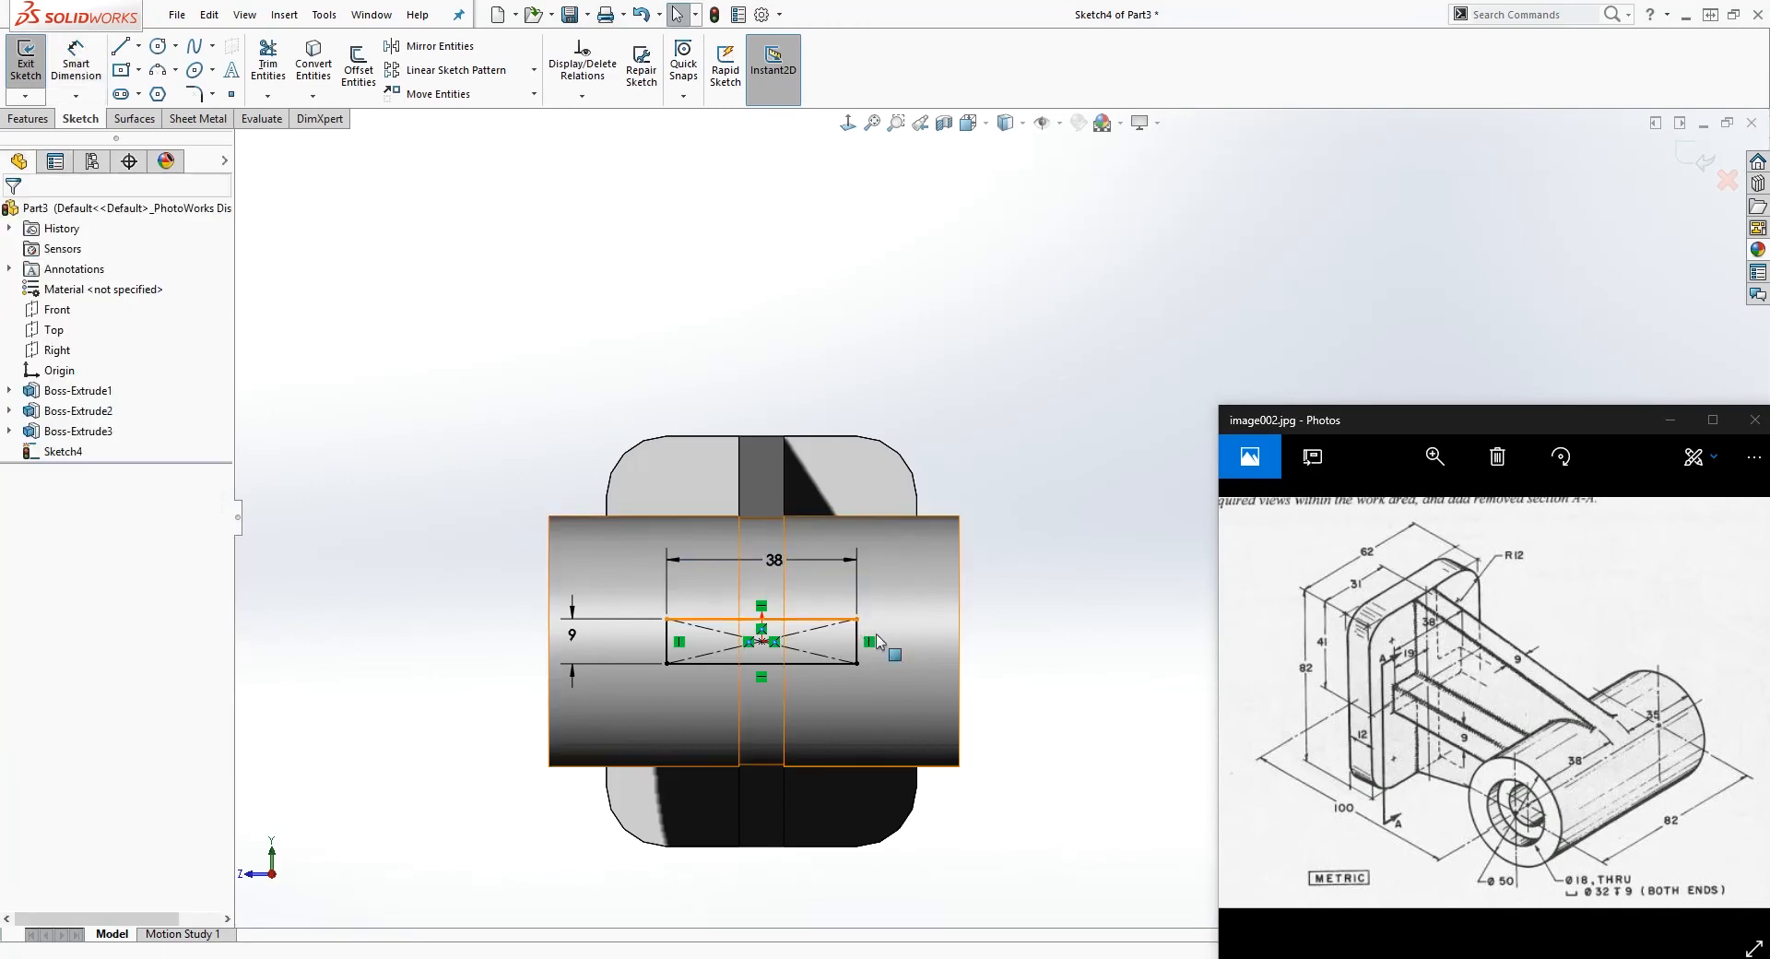
Step: Extrude the 38 by 9 mm rectangle from the plate to the cylinder with the Up To Next end condition
middle_drag(711, 750, 769, 673)
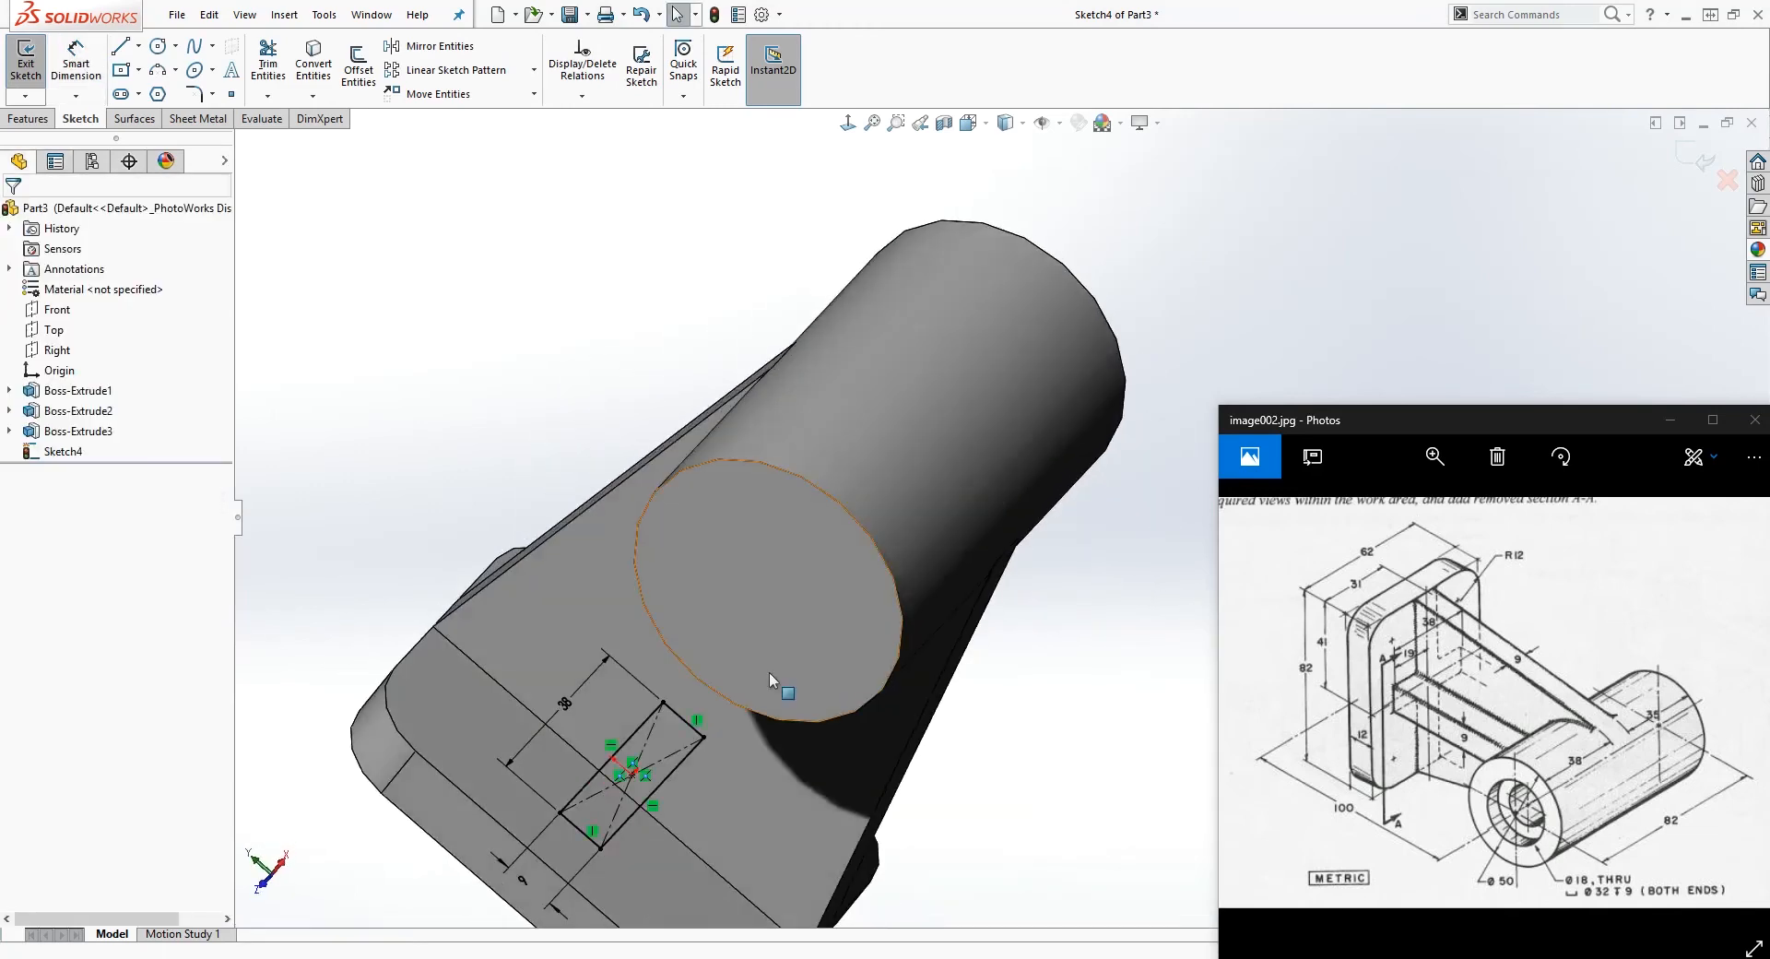
click(28, 118)
click(44, 81)
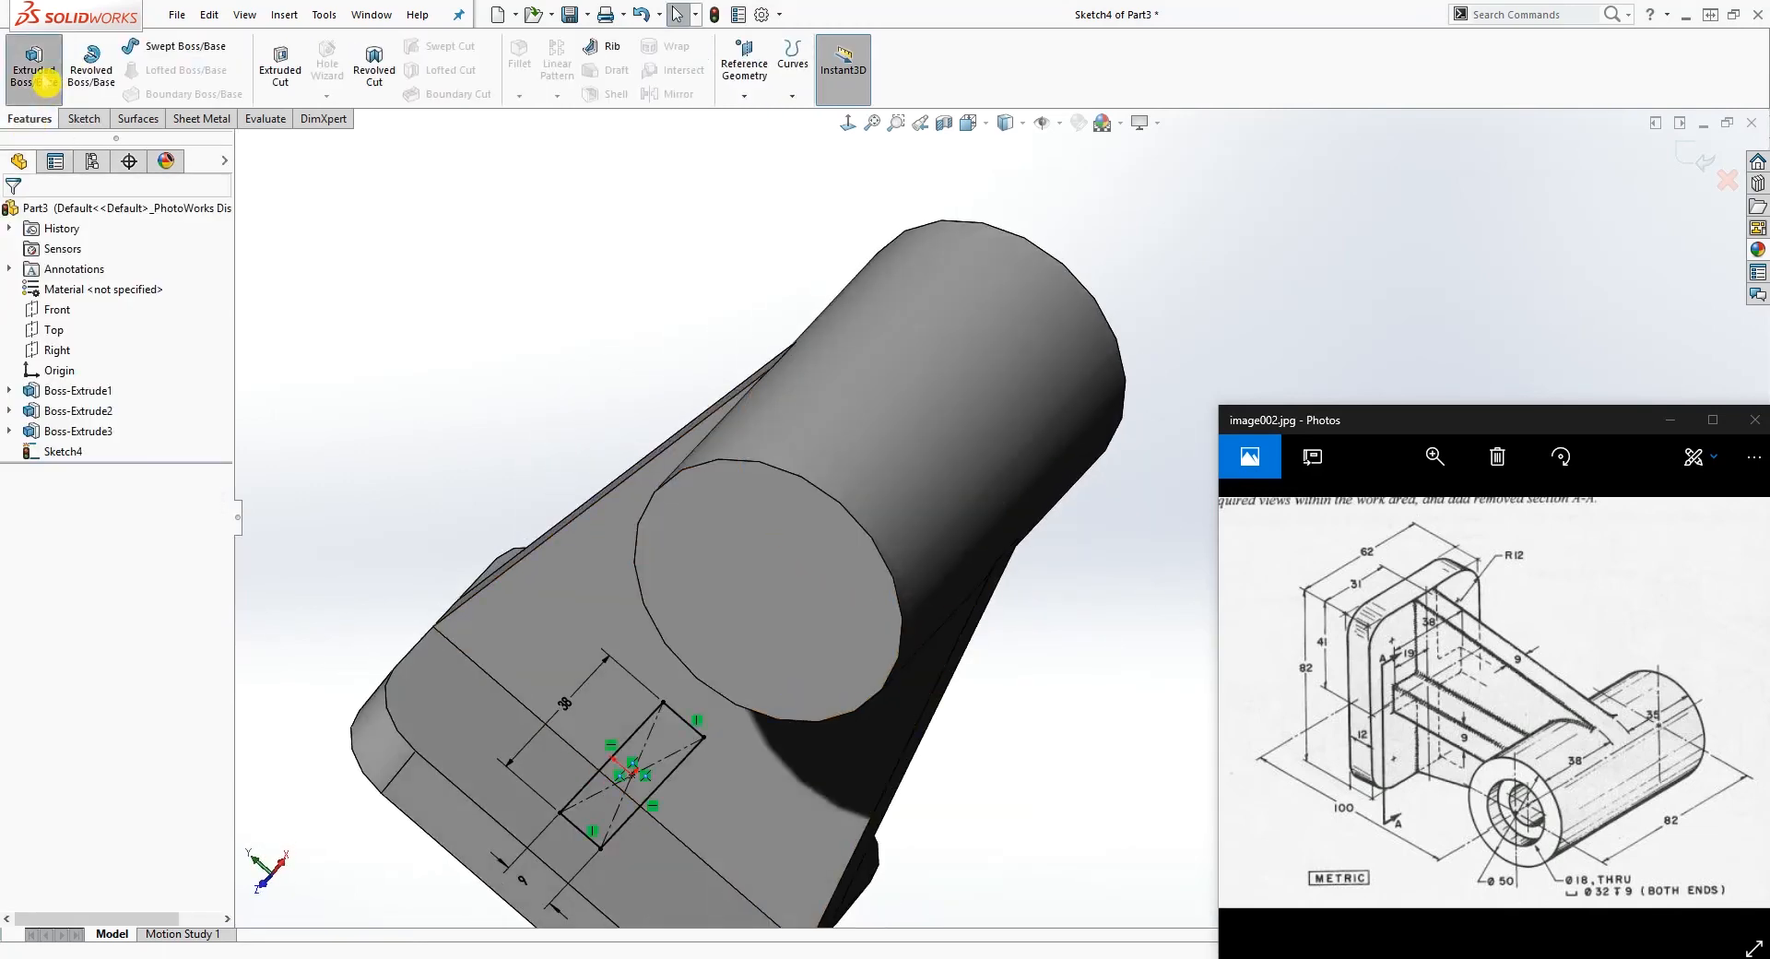
click(166, 325)
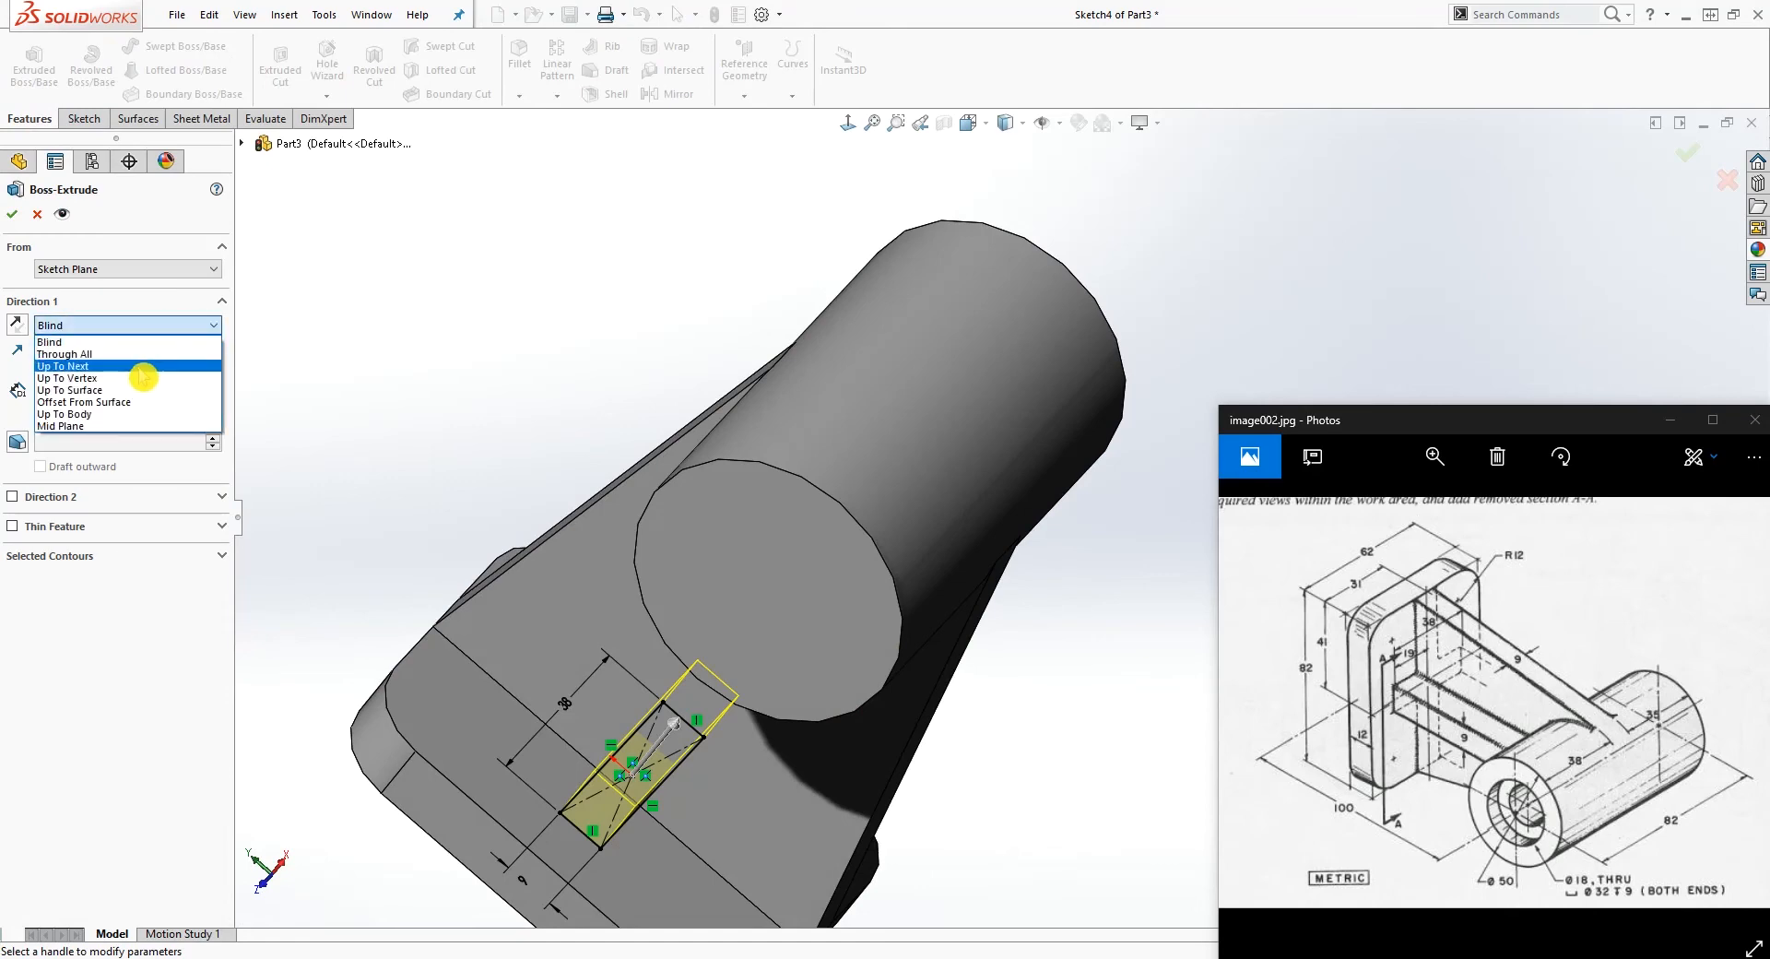
click(140, 367)
middle_drag(403, 541, 632, 550)
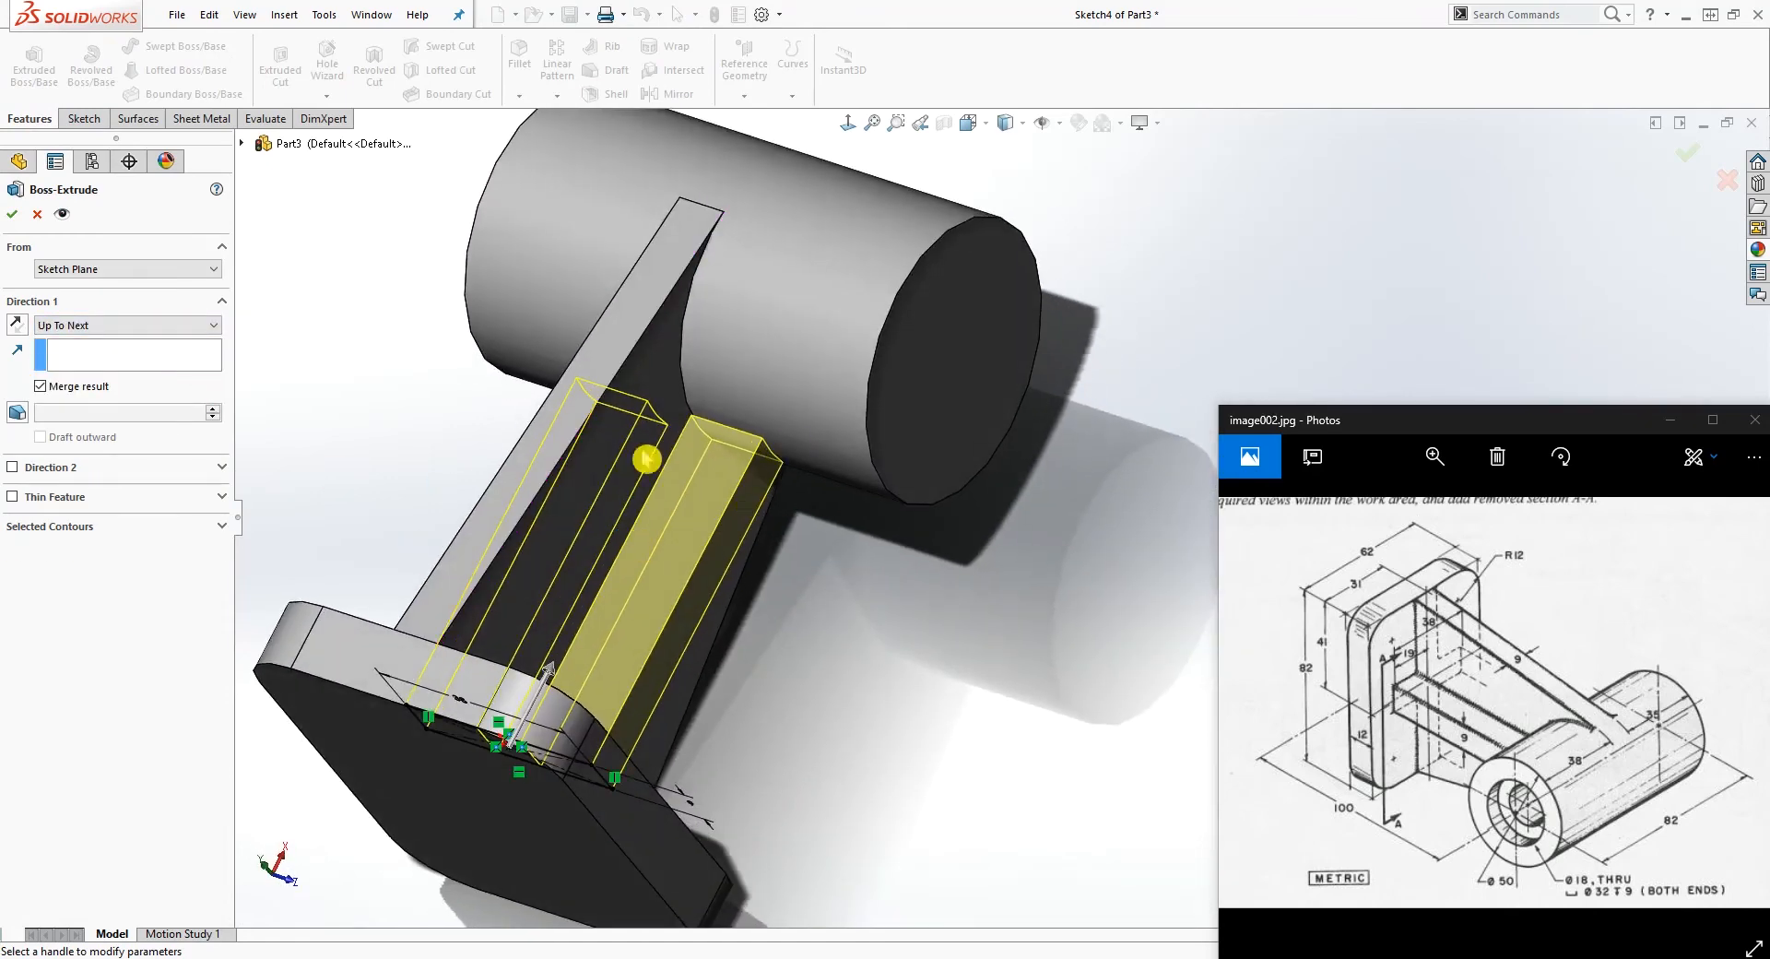
click(13, 214)
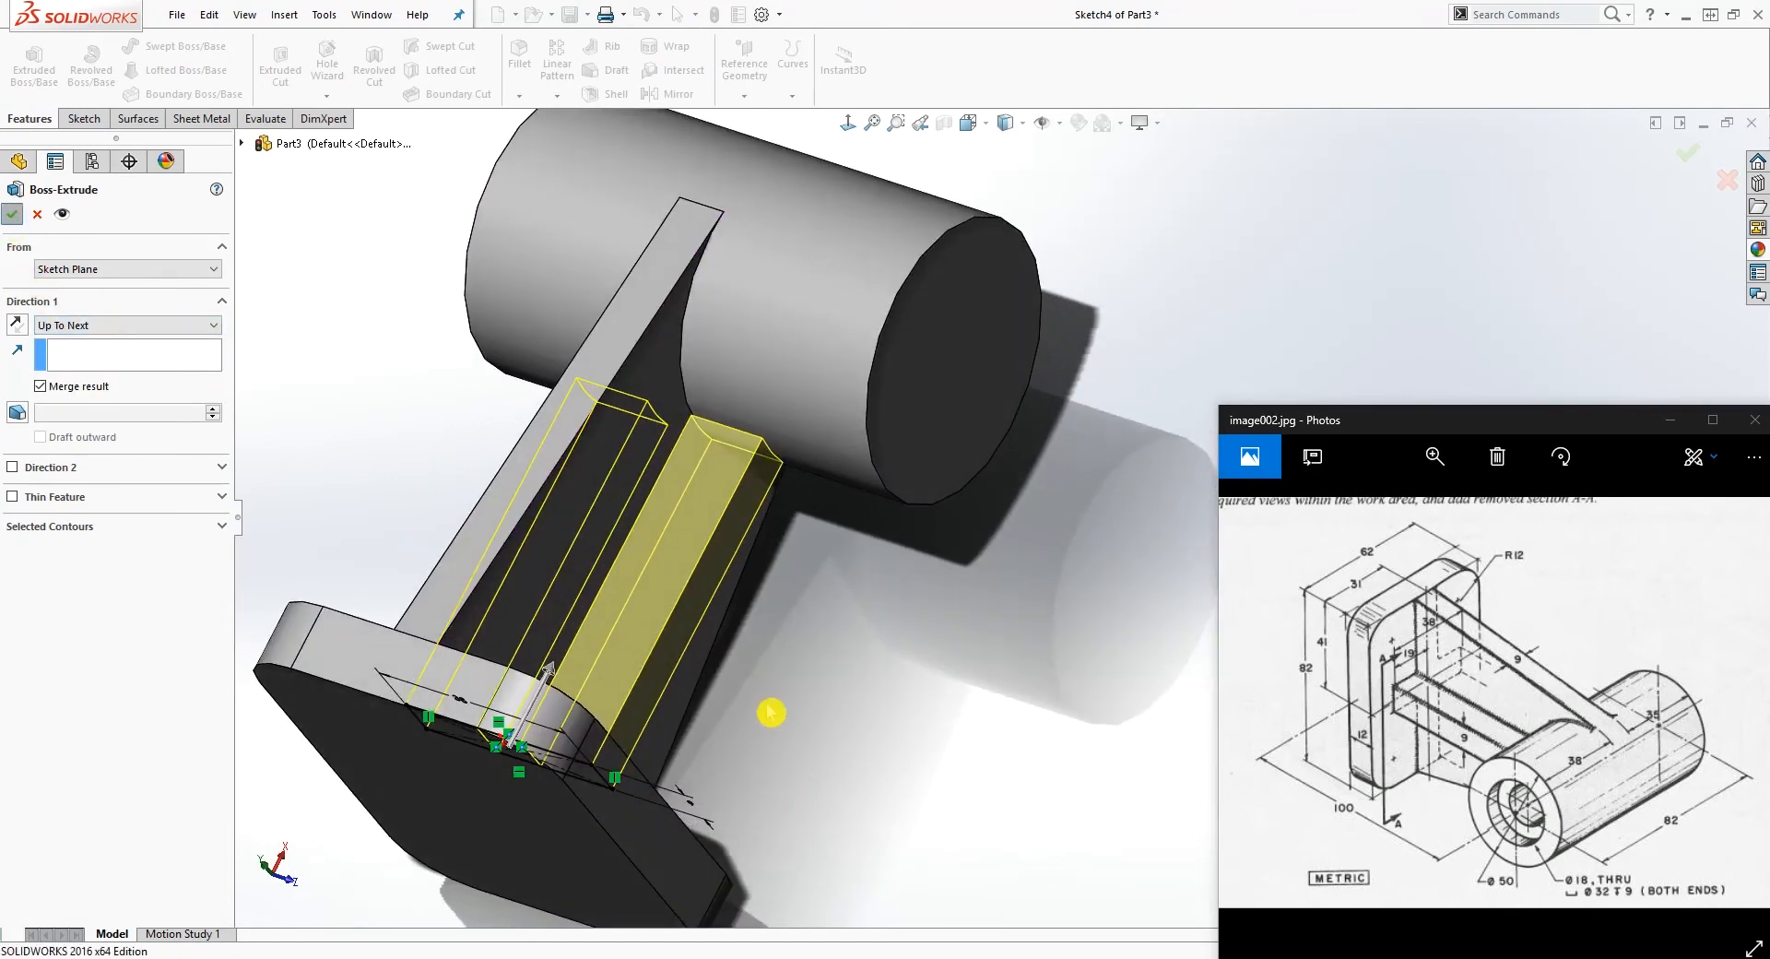
Step: Place a Hole Wizard counterbore hole at the centre of the cylinder's circular end face
middle_drag(799, 727, 1069, 684)
scroll(1067, 683, down, 1)
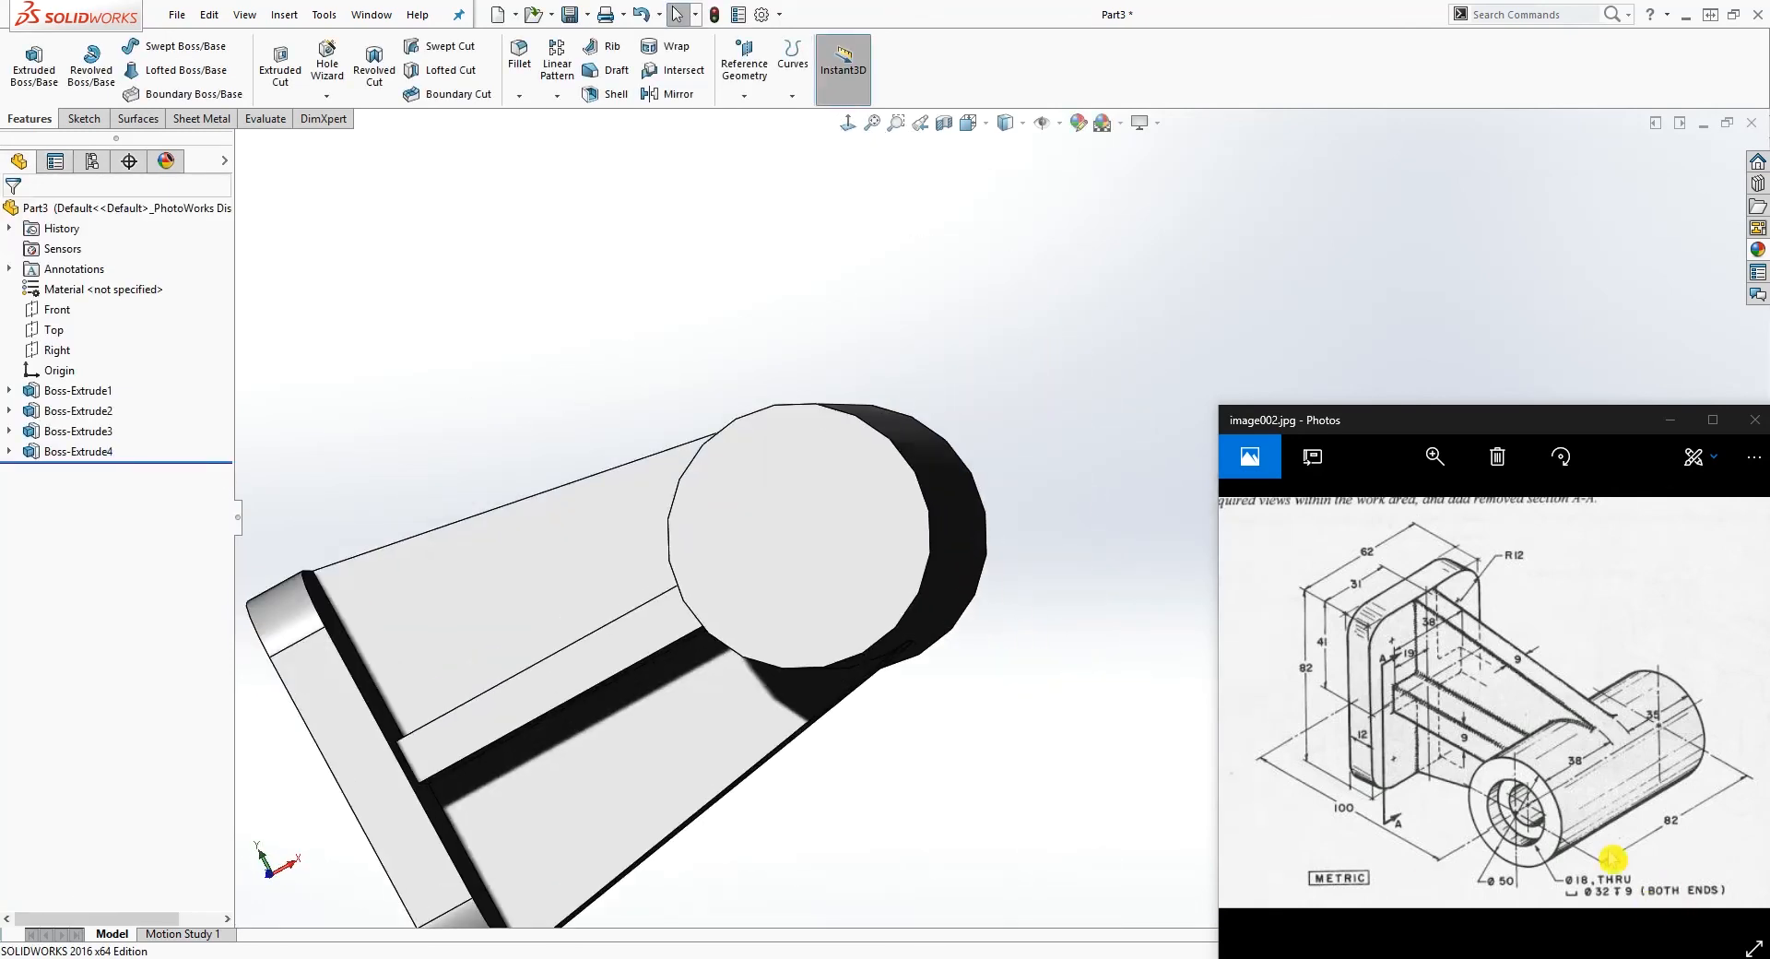
mouse_move(936, 536)
middle_down()
mouse_move(889, 603)
mouse_move(944, 505)
middle_up()
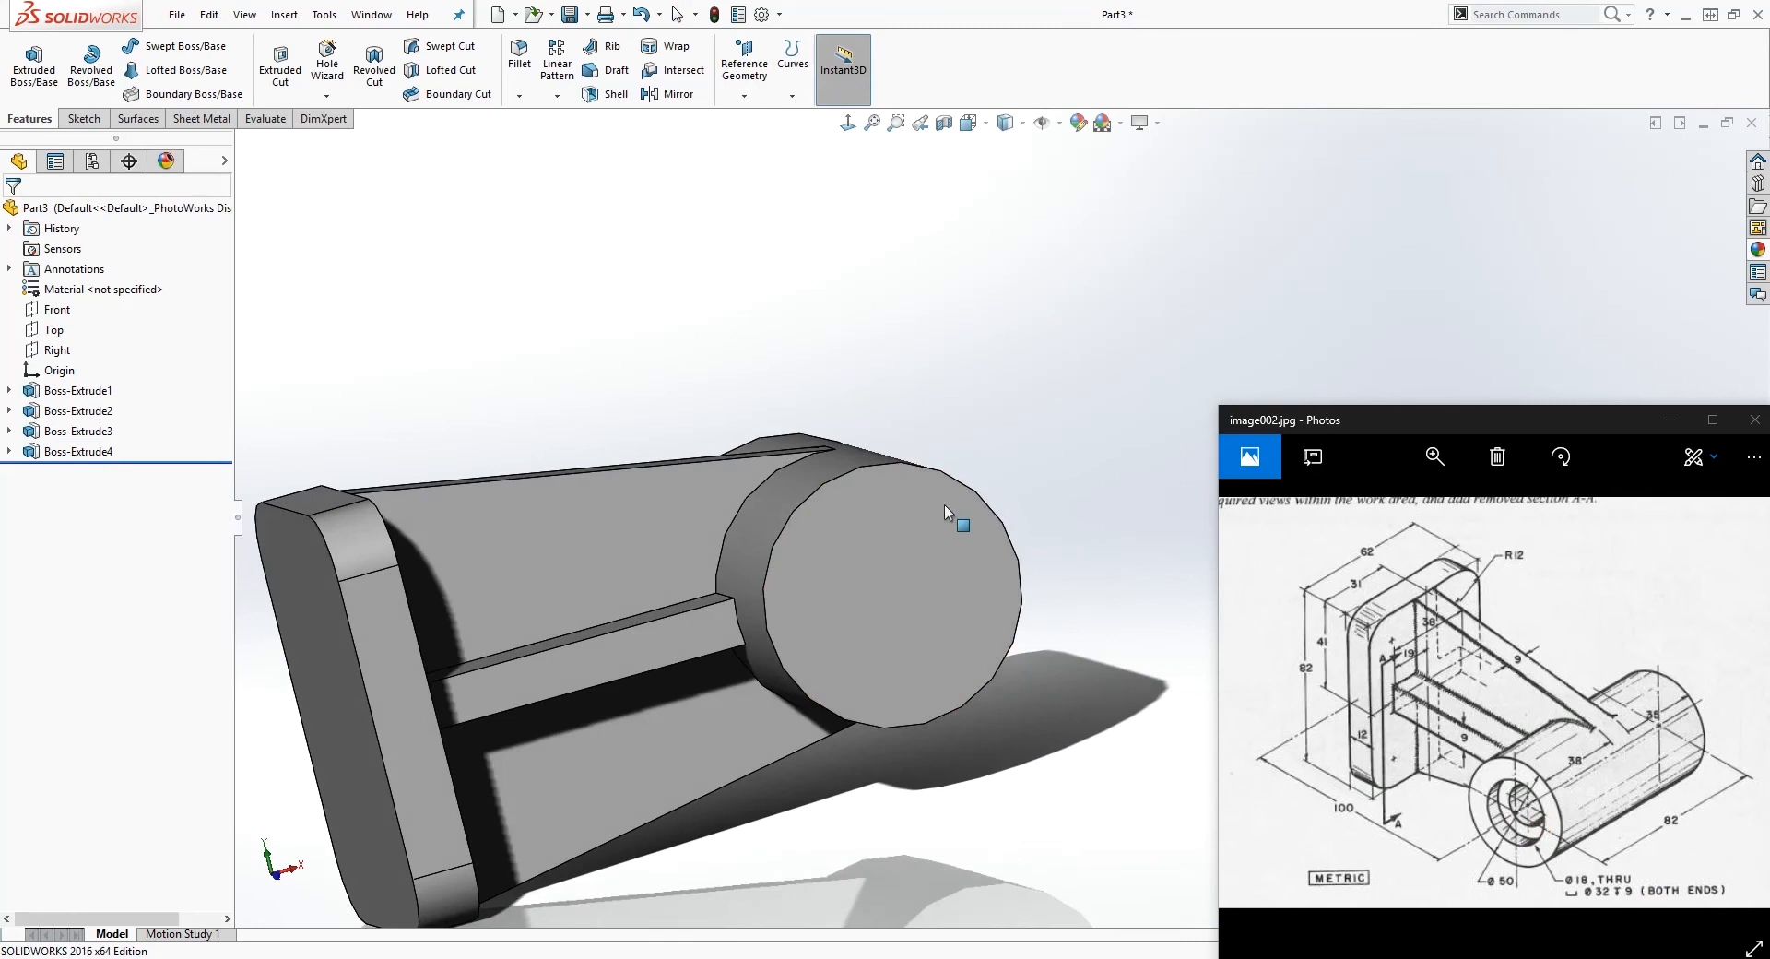
click(887, 568)
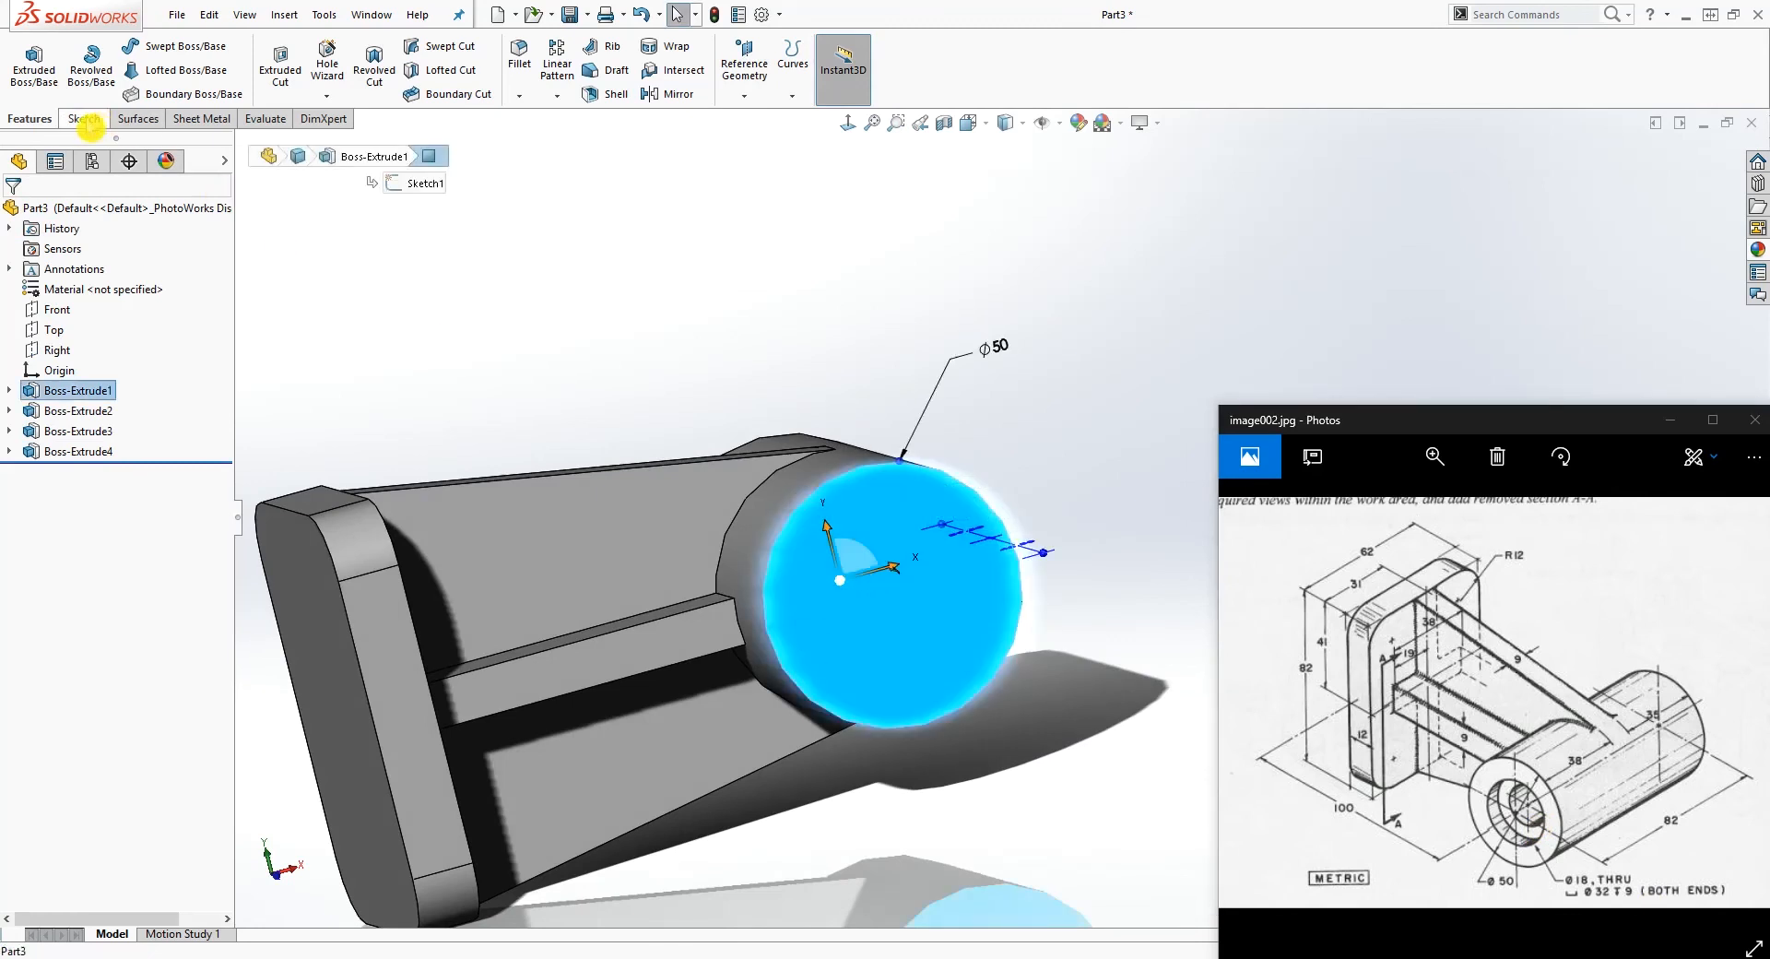
key(Escape)
click(328, 65)
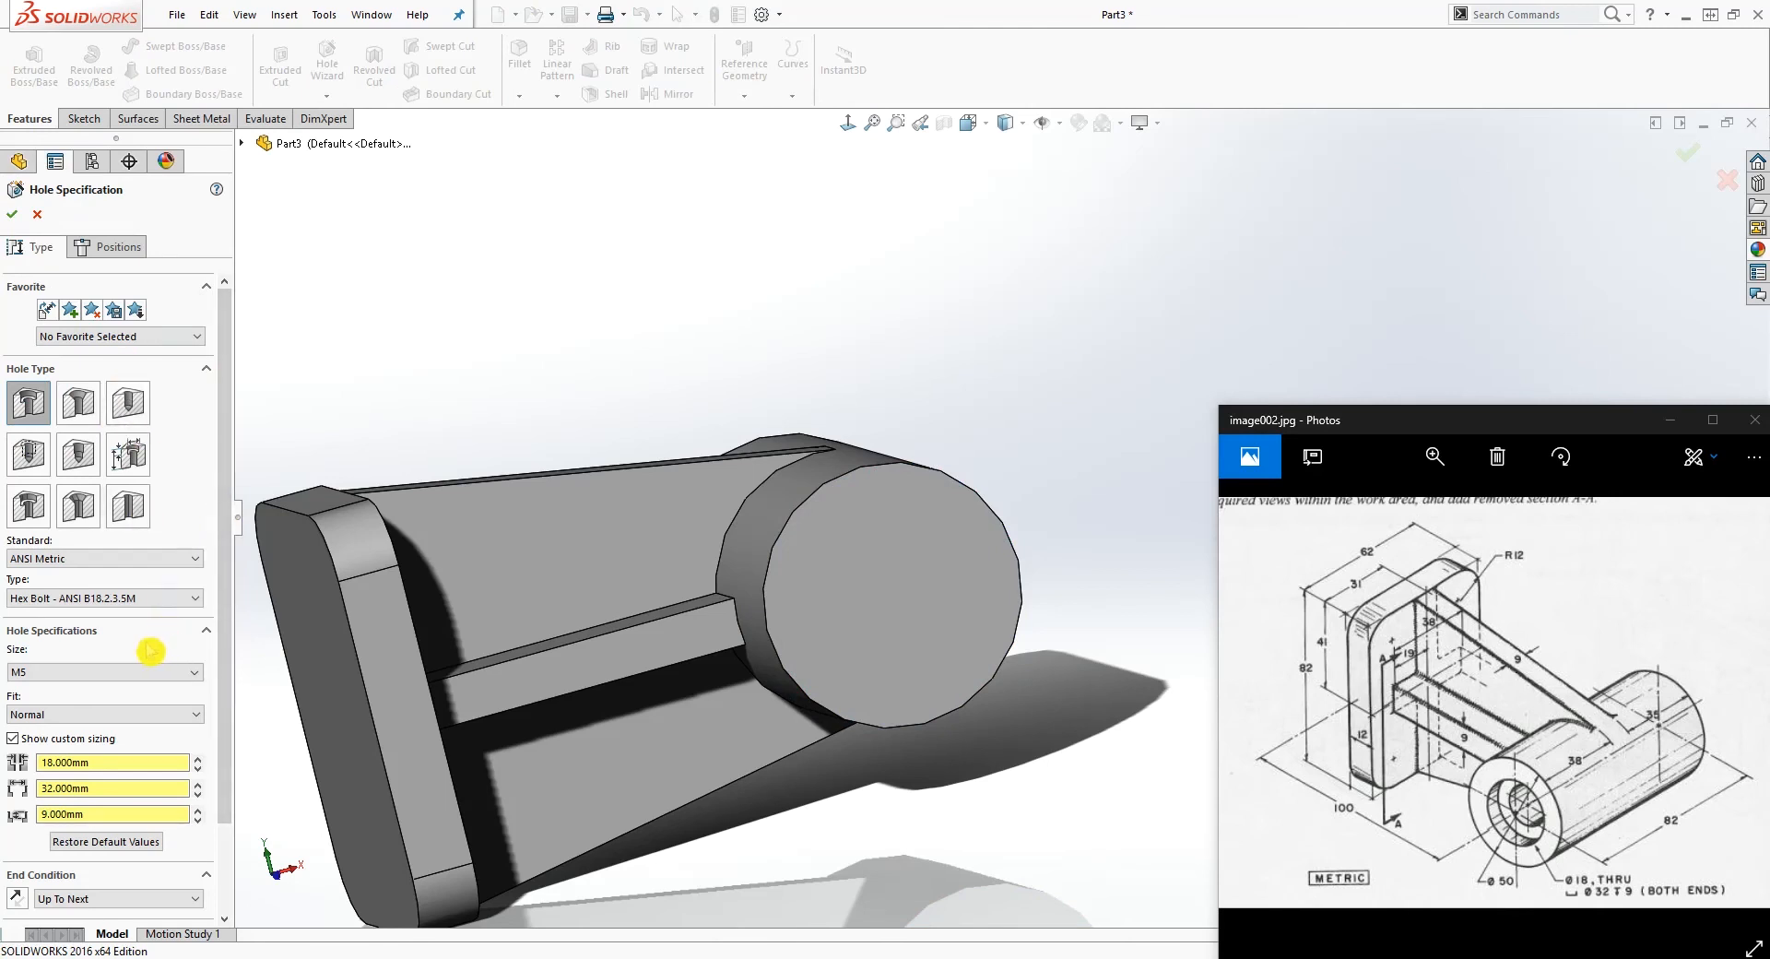
click(99, 248)
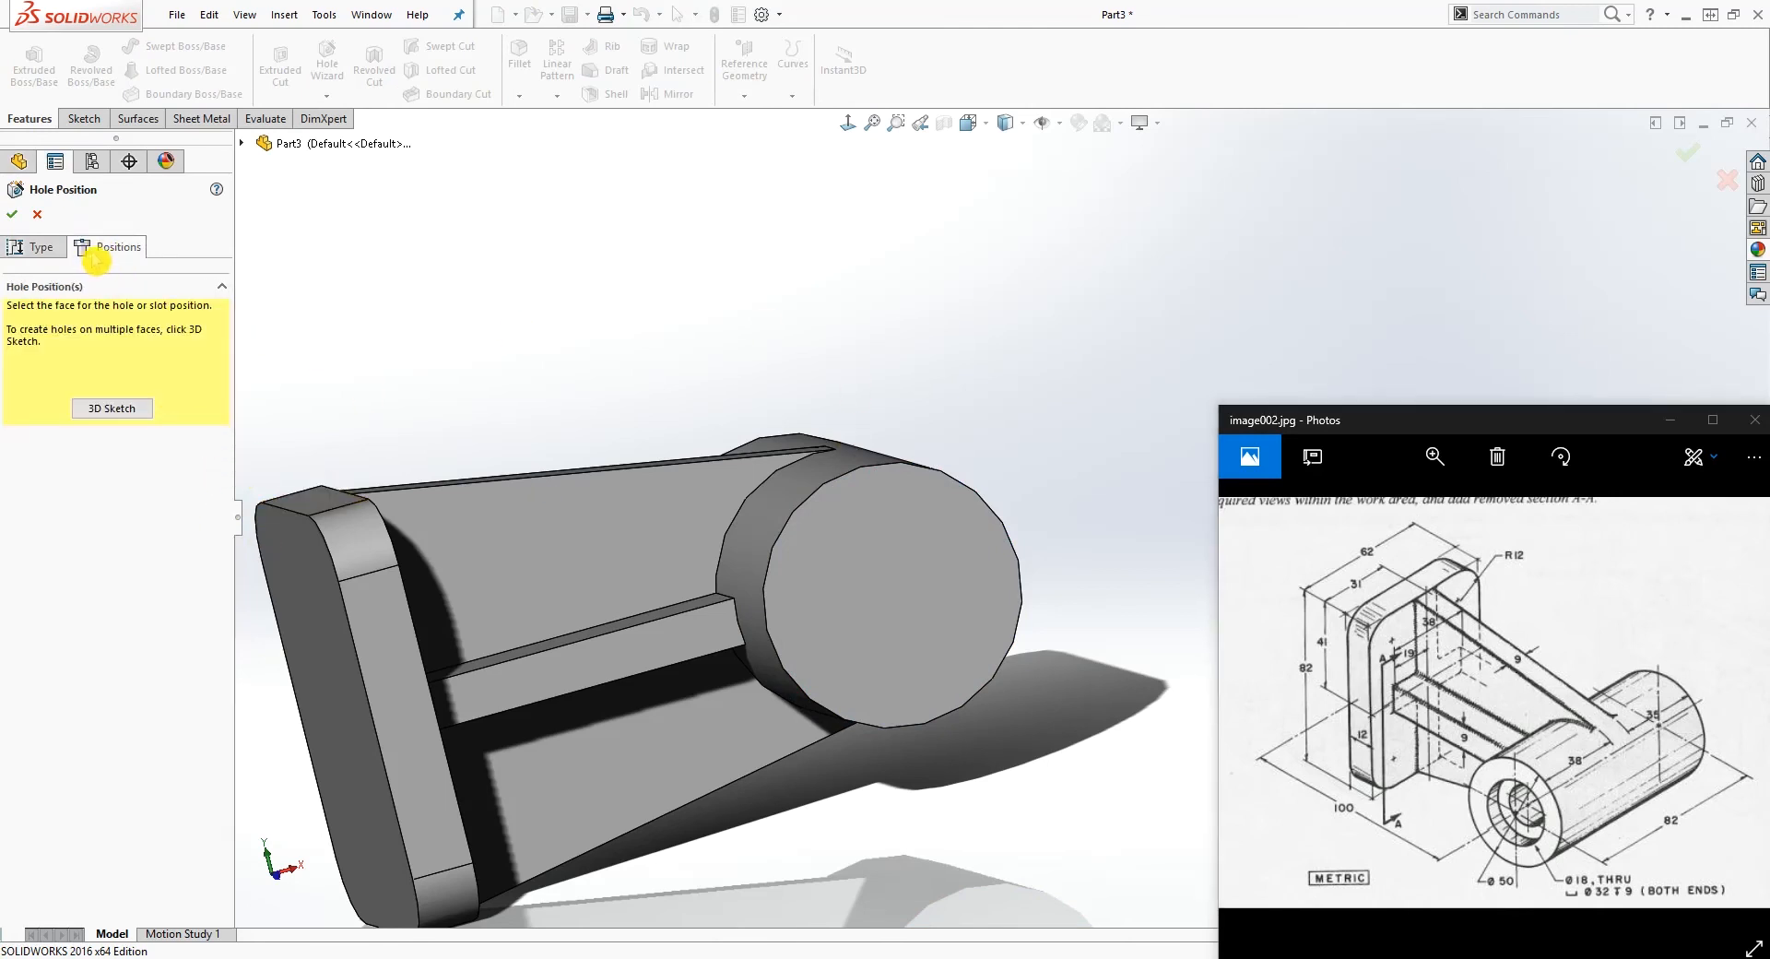
click(892, 595)
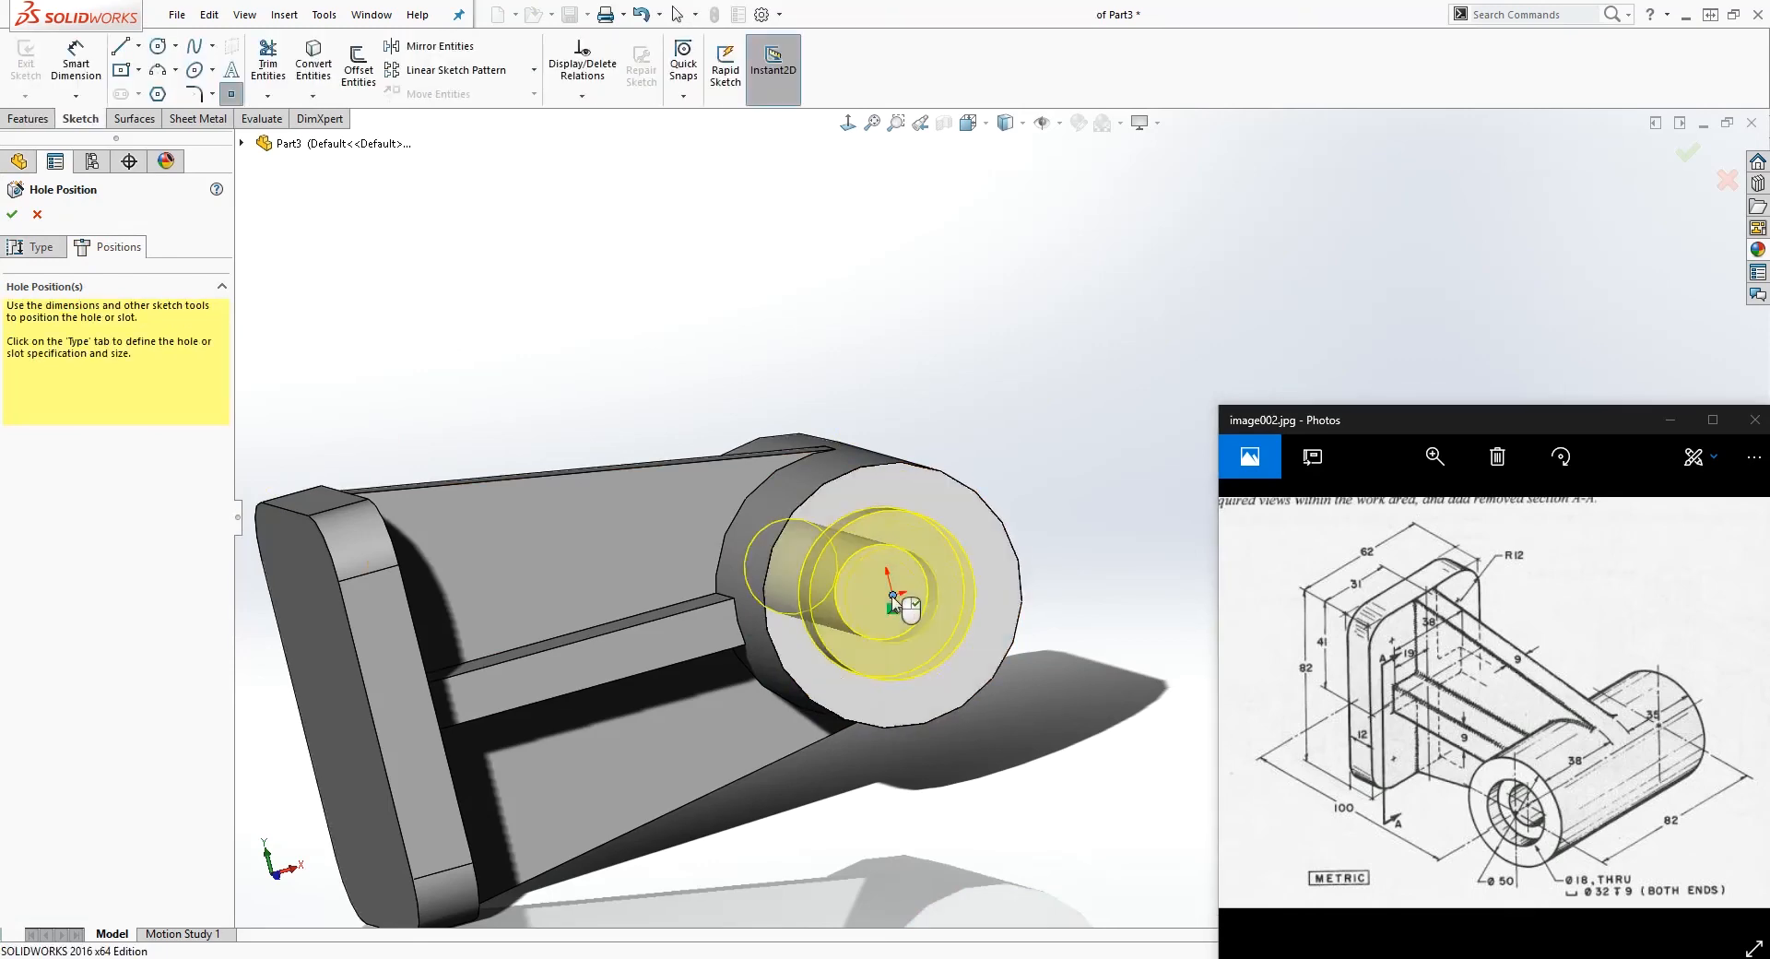
middle_drag(892, 600, 918, 772)
scroll(773, 679, down, 2)
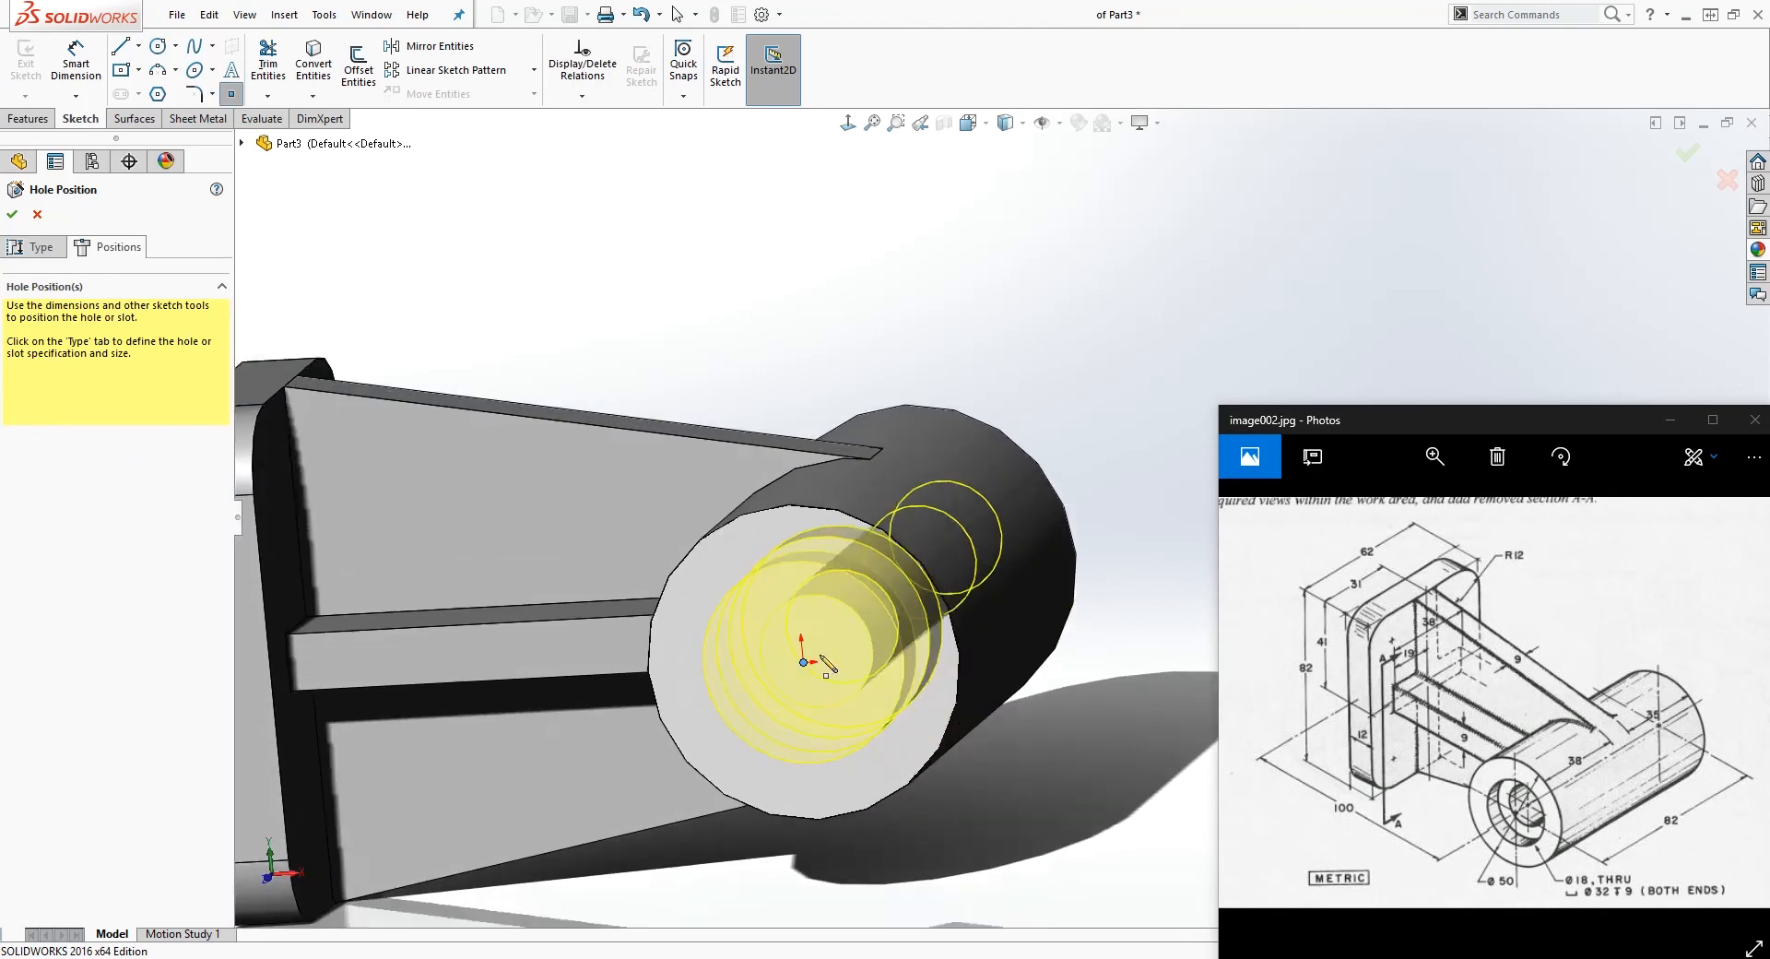
Step: Reselect the ANSI Metric standard for the counterbore and set its custom through-hole diameter to 18 mm
click(42, 247)
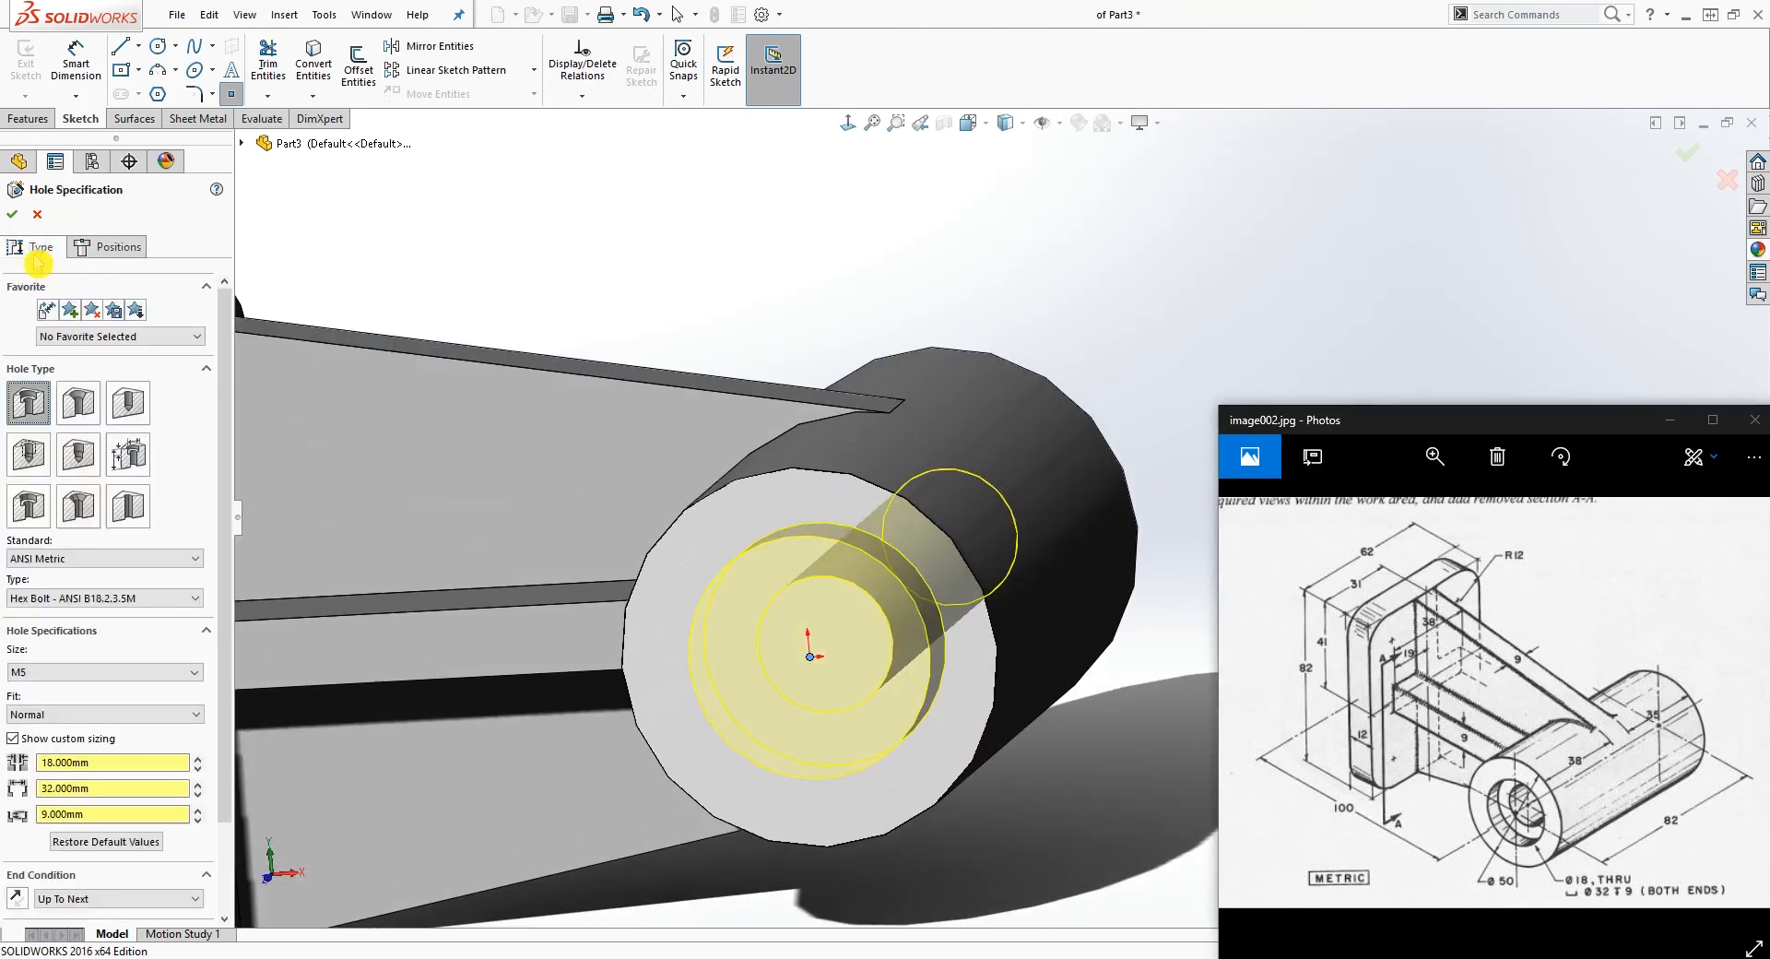
click(58, 560)
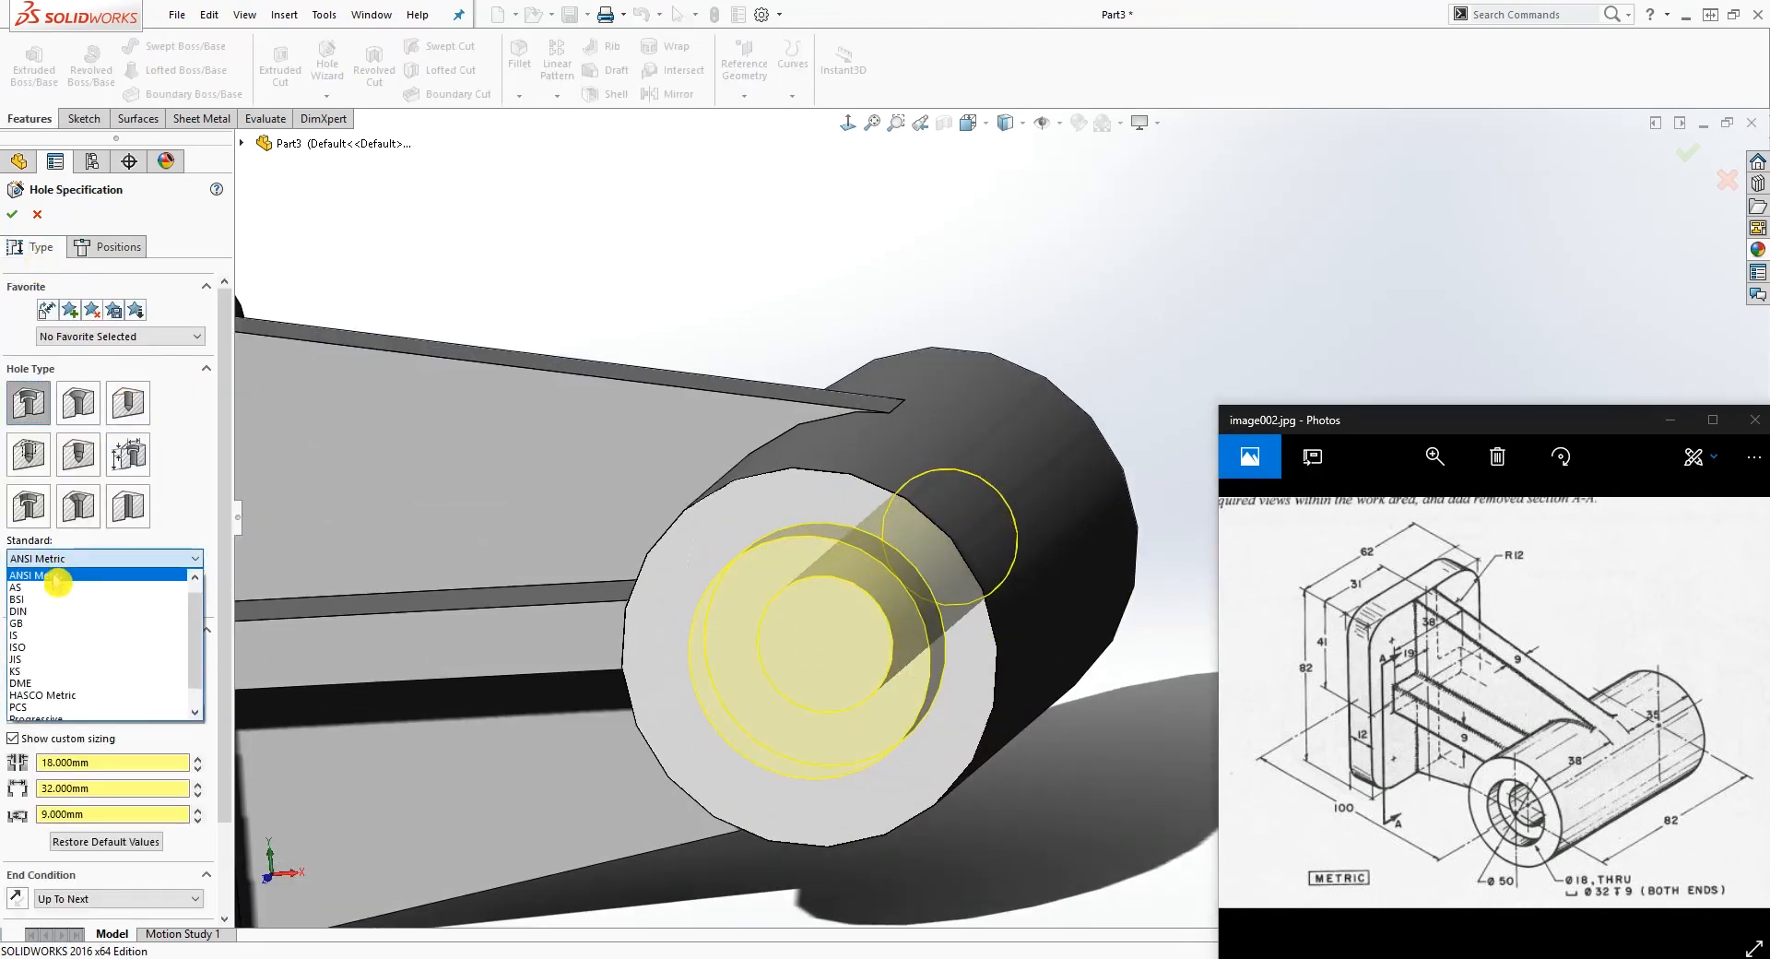
click(56, 577)
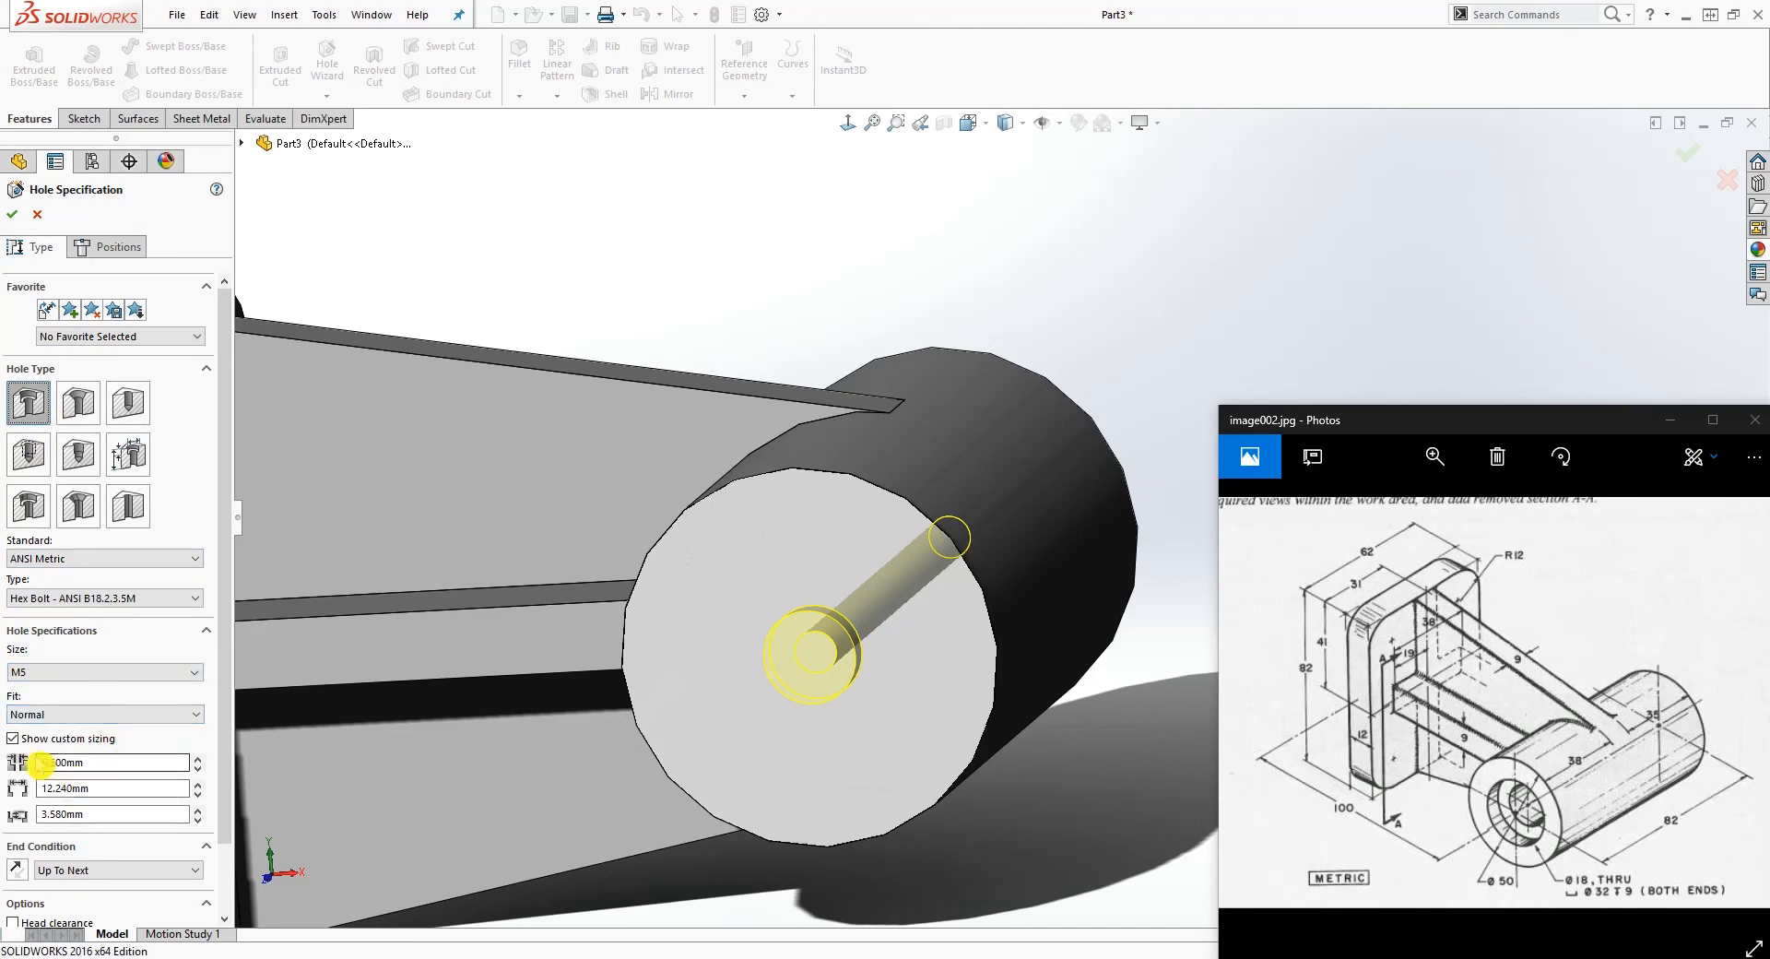
click(109, 767)
drag(109, 767, 23, 759)
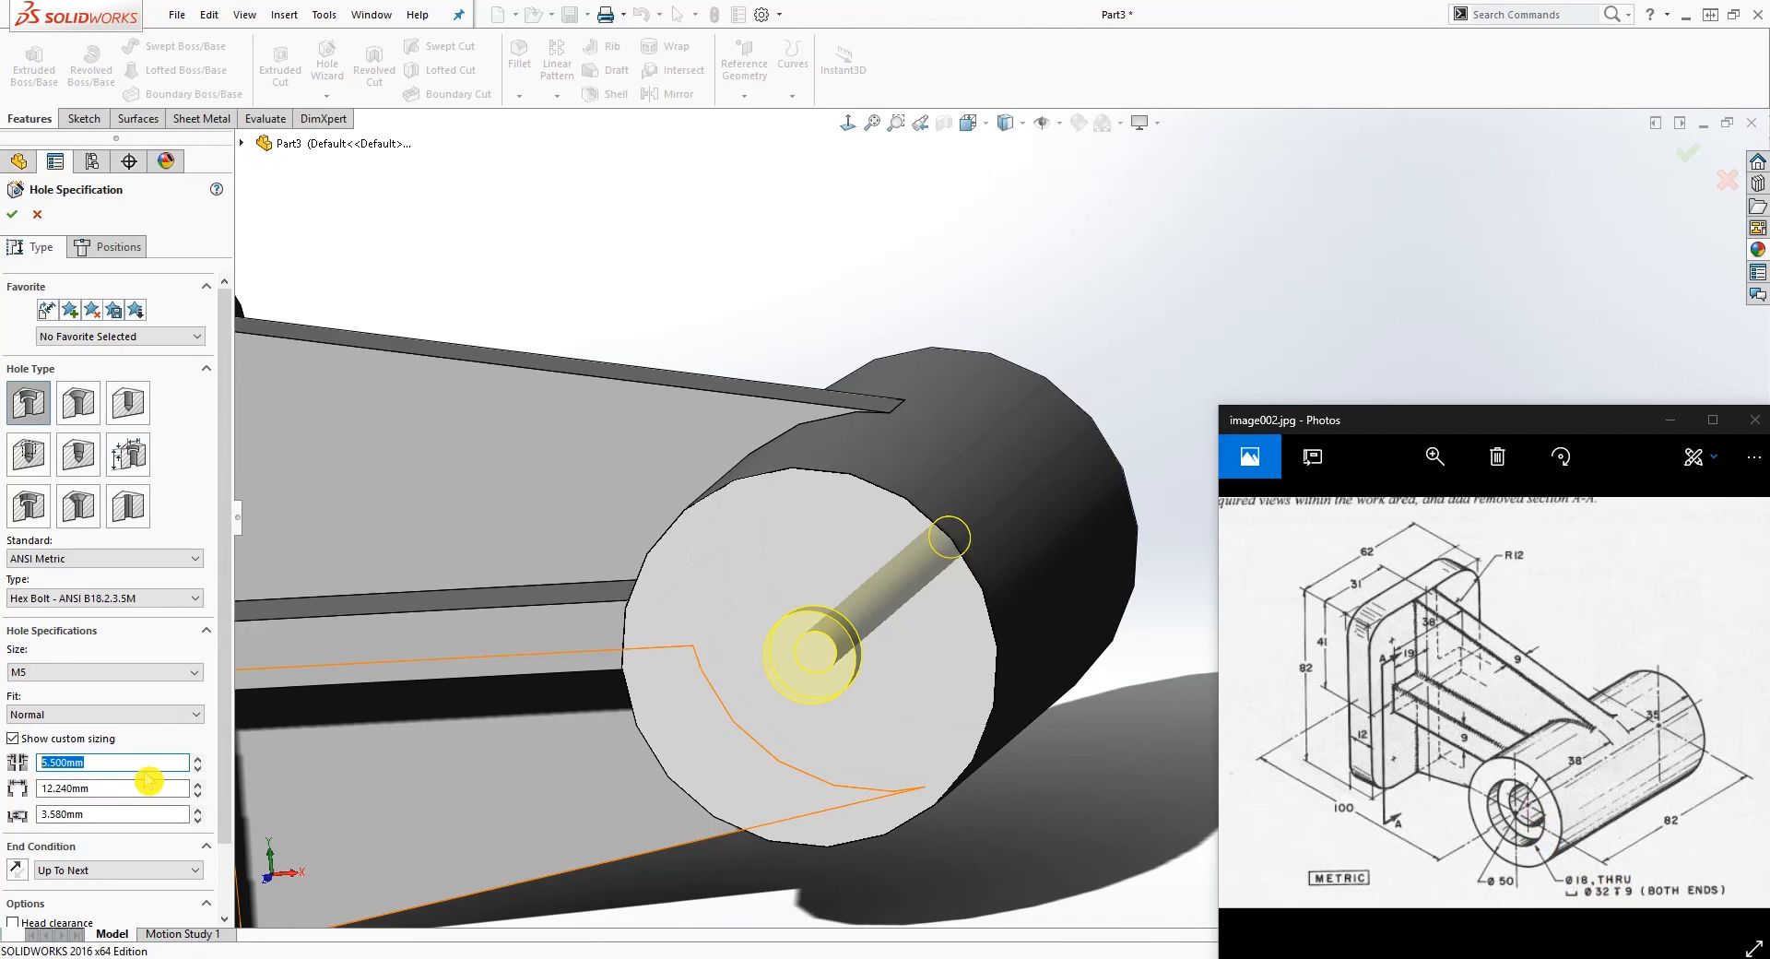
text(18)
key(Return)
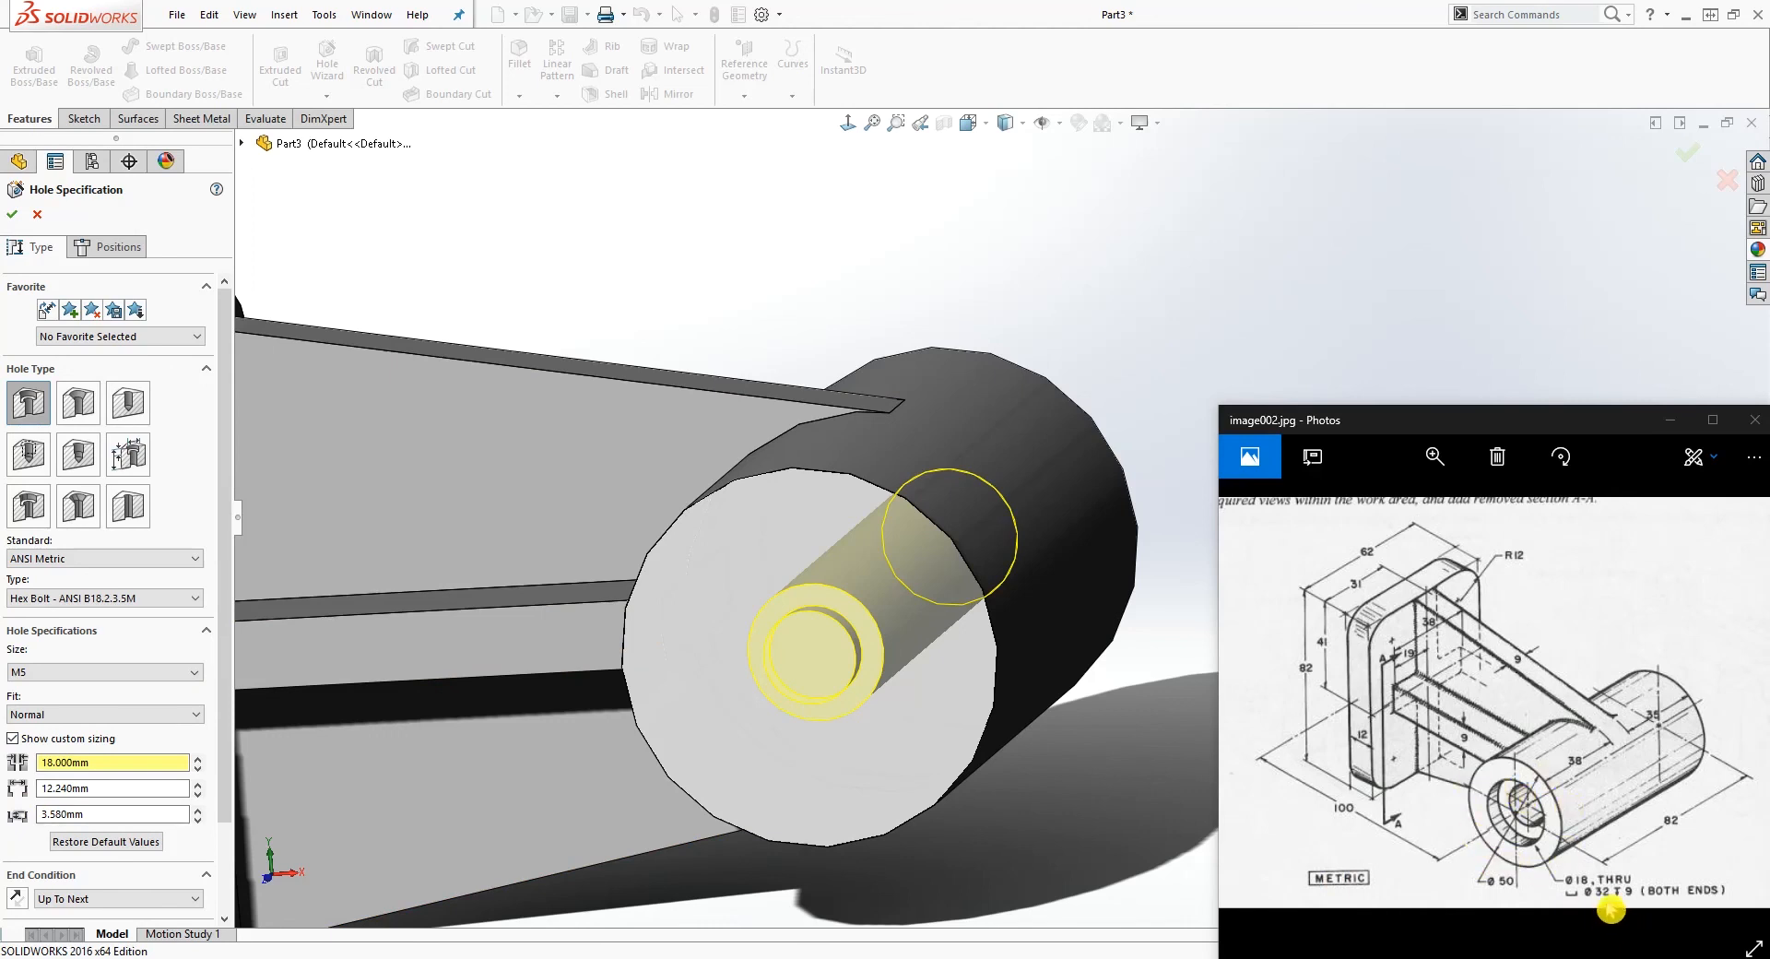
Step: Set the counterbore diameter to 32 mm and its depth to 9 mm, and finish the hole
key(ctrl+a)
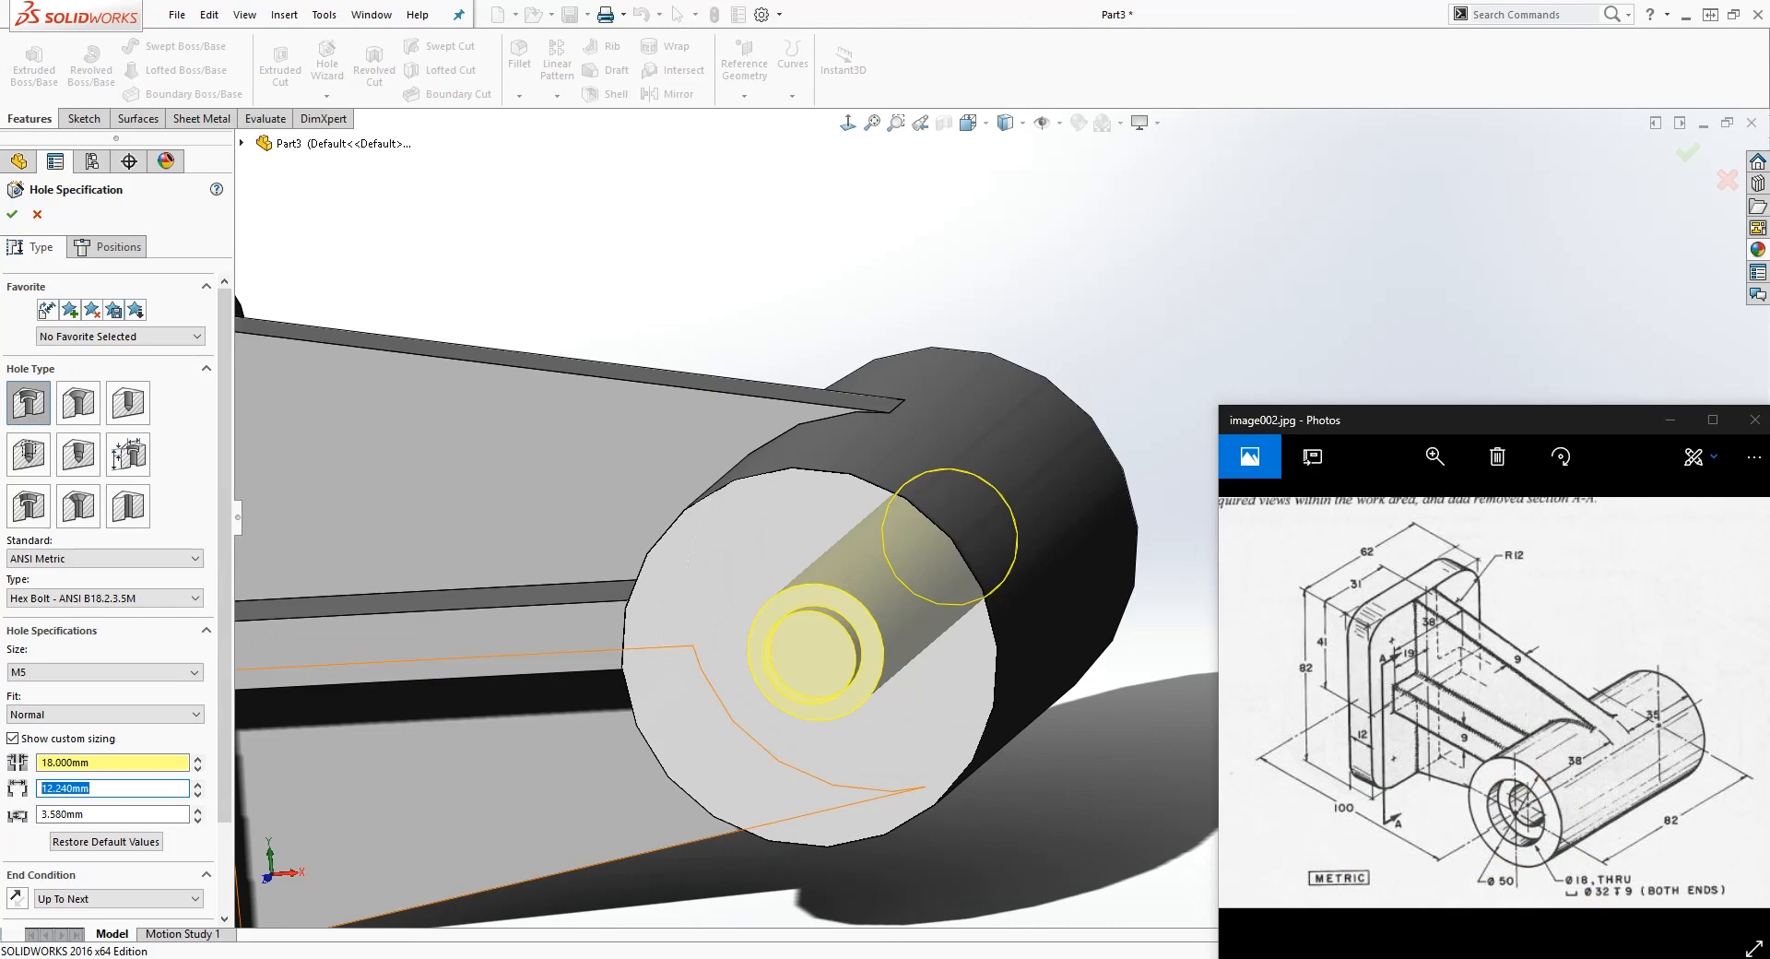
text(32)
key(Return)
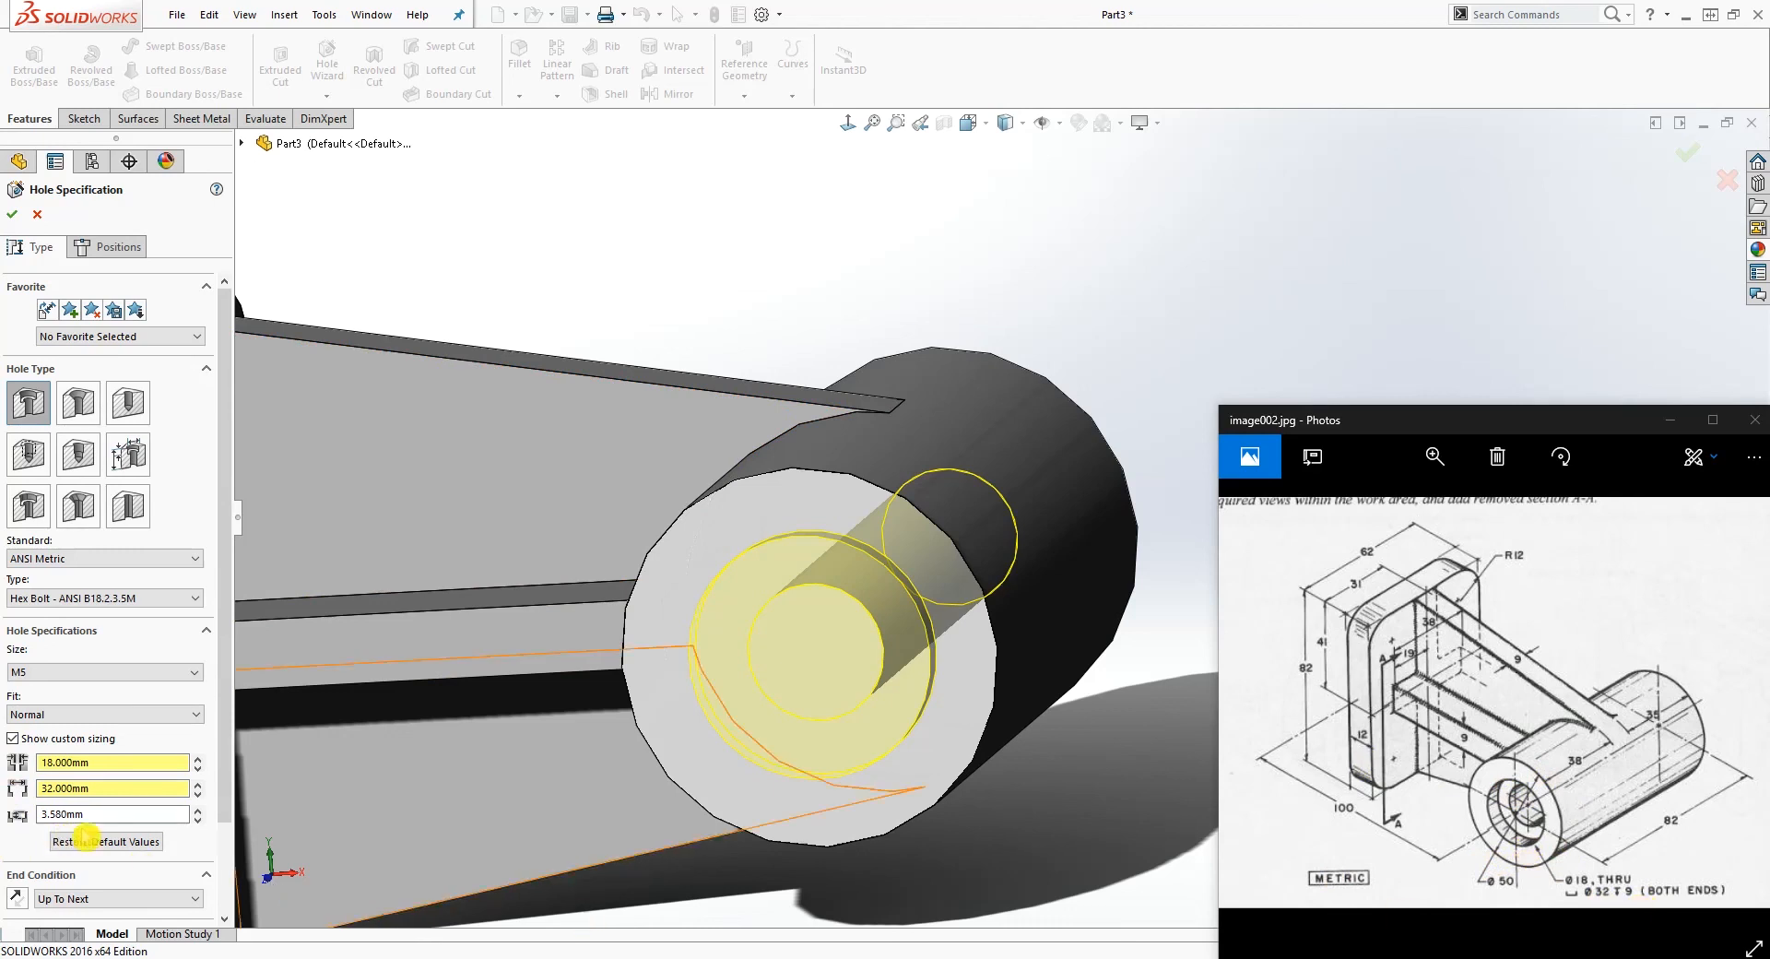
click(92, 818)
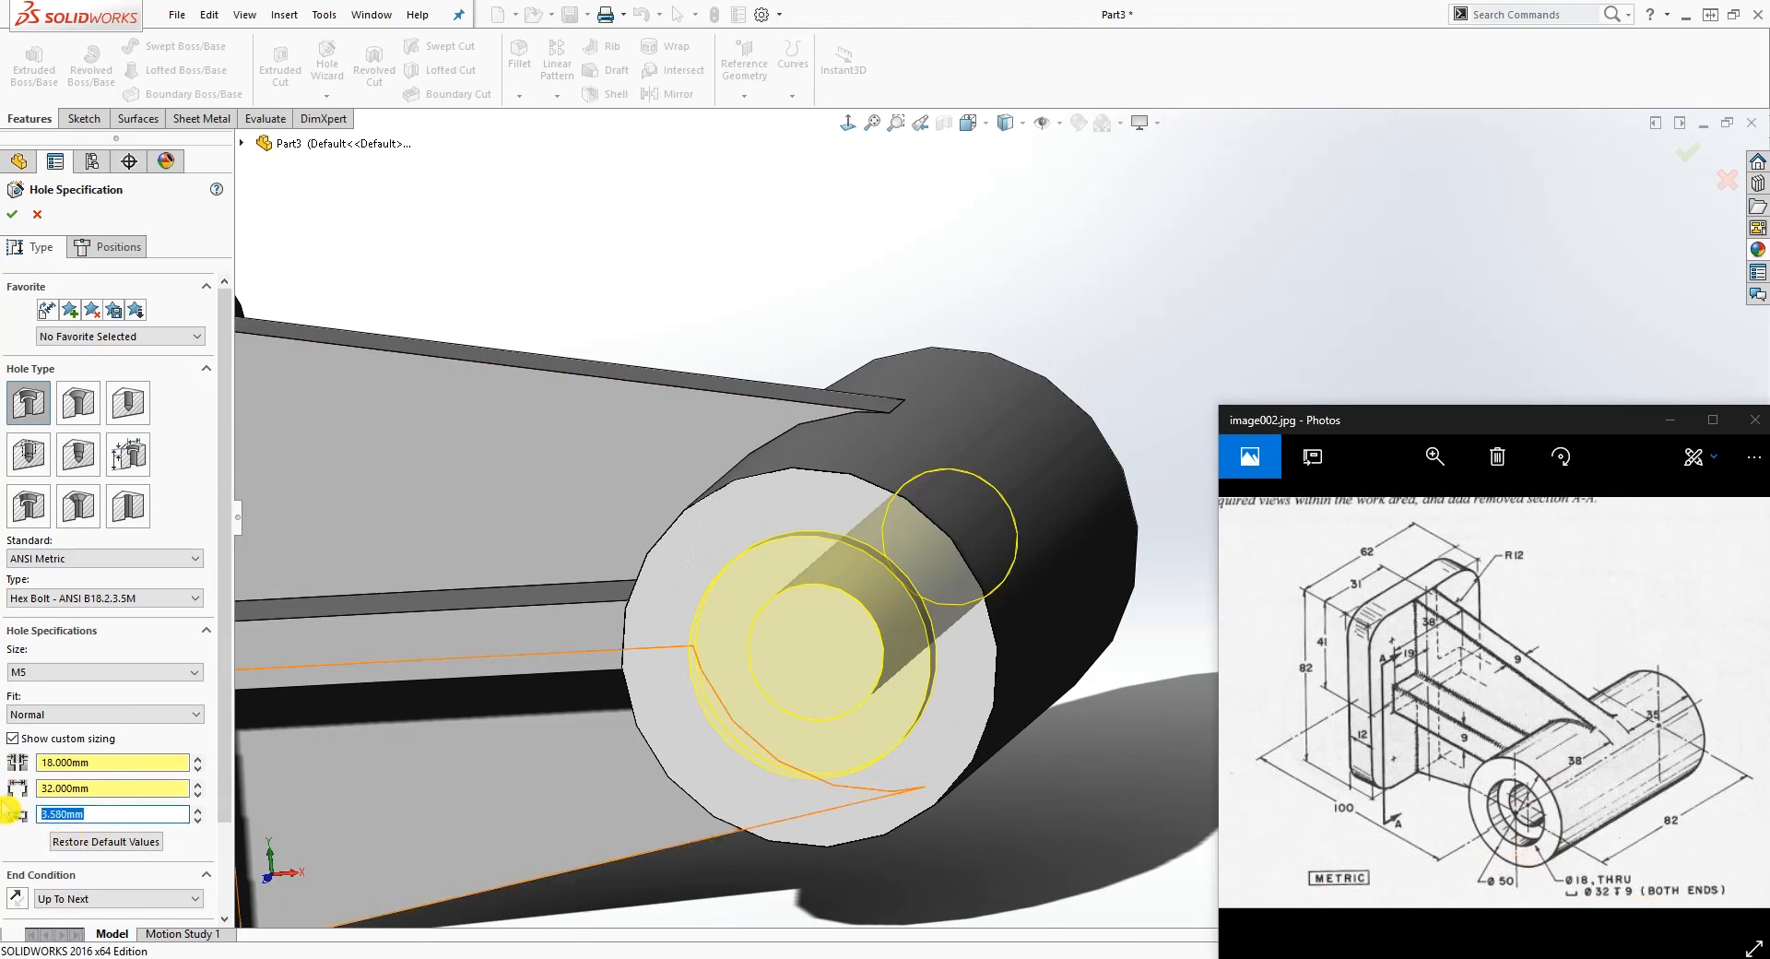
text(9)
key(Return)
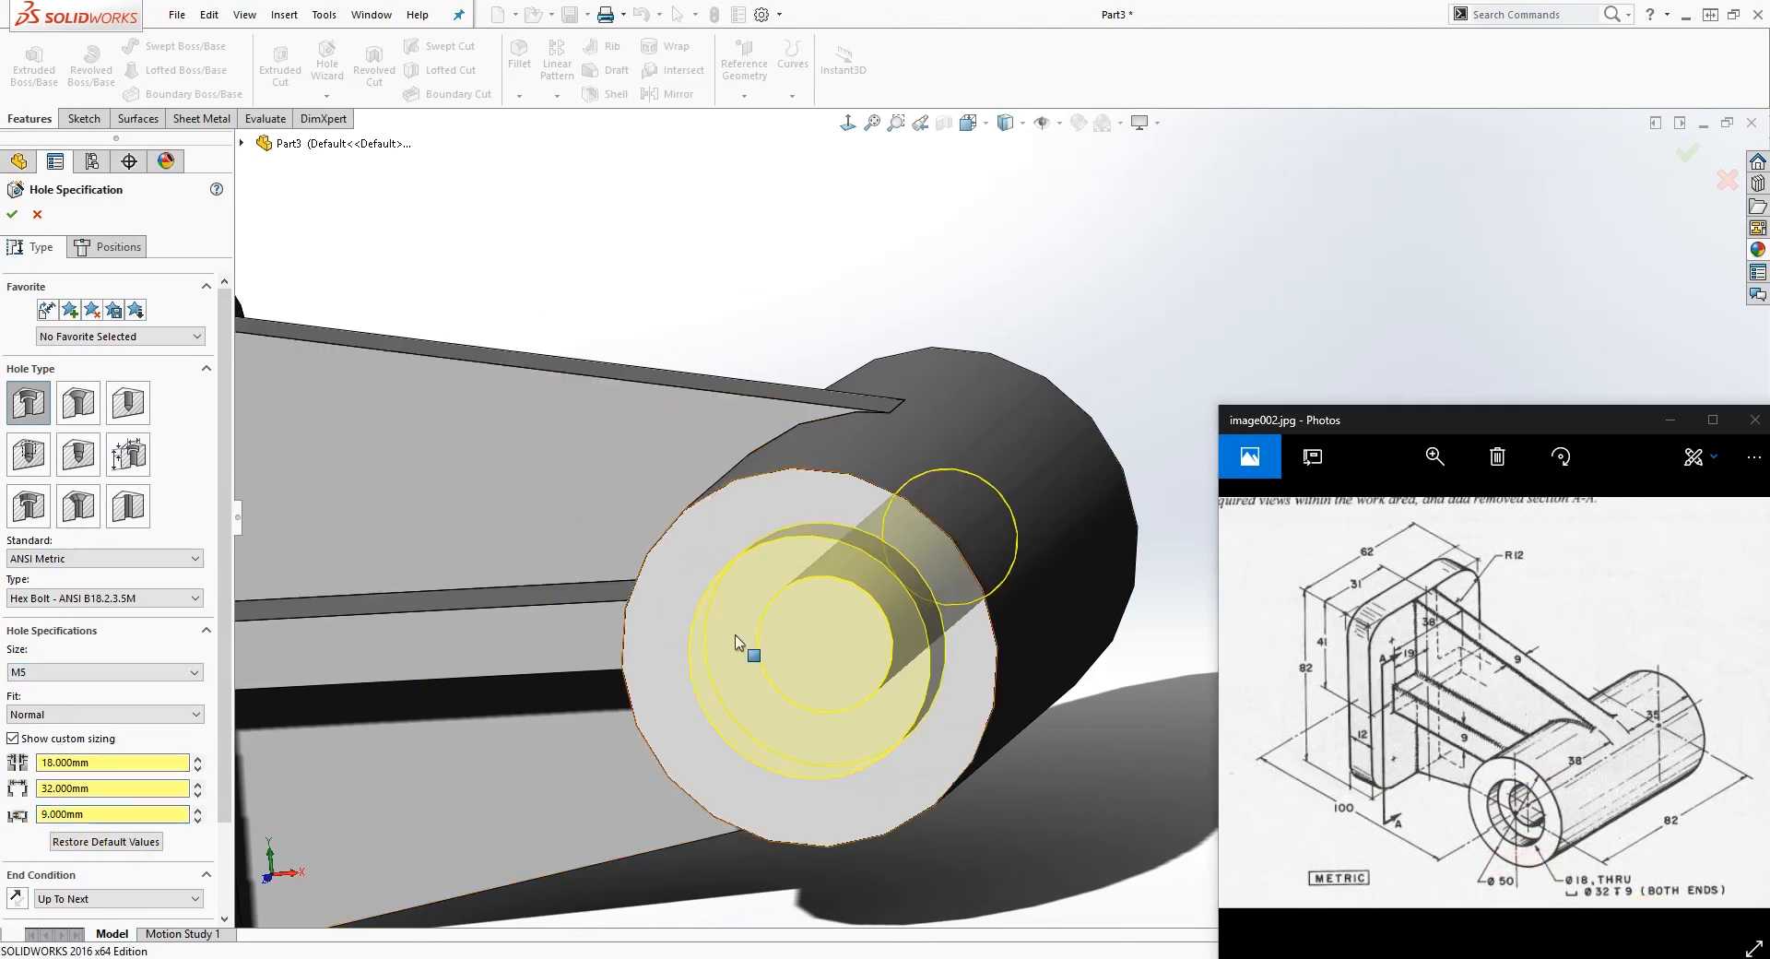
middle_drag(942, 649, 828, 636)
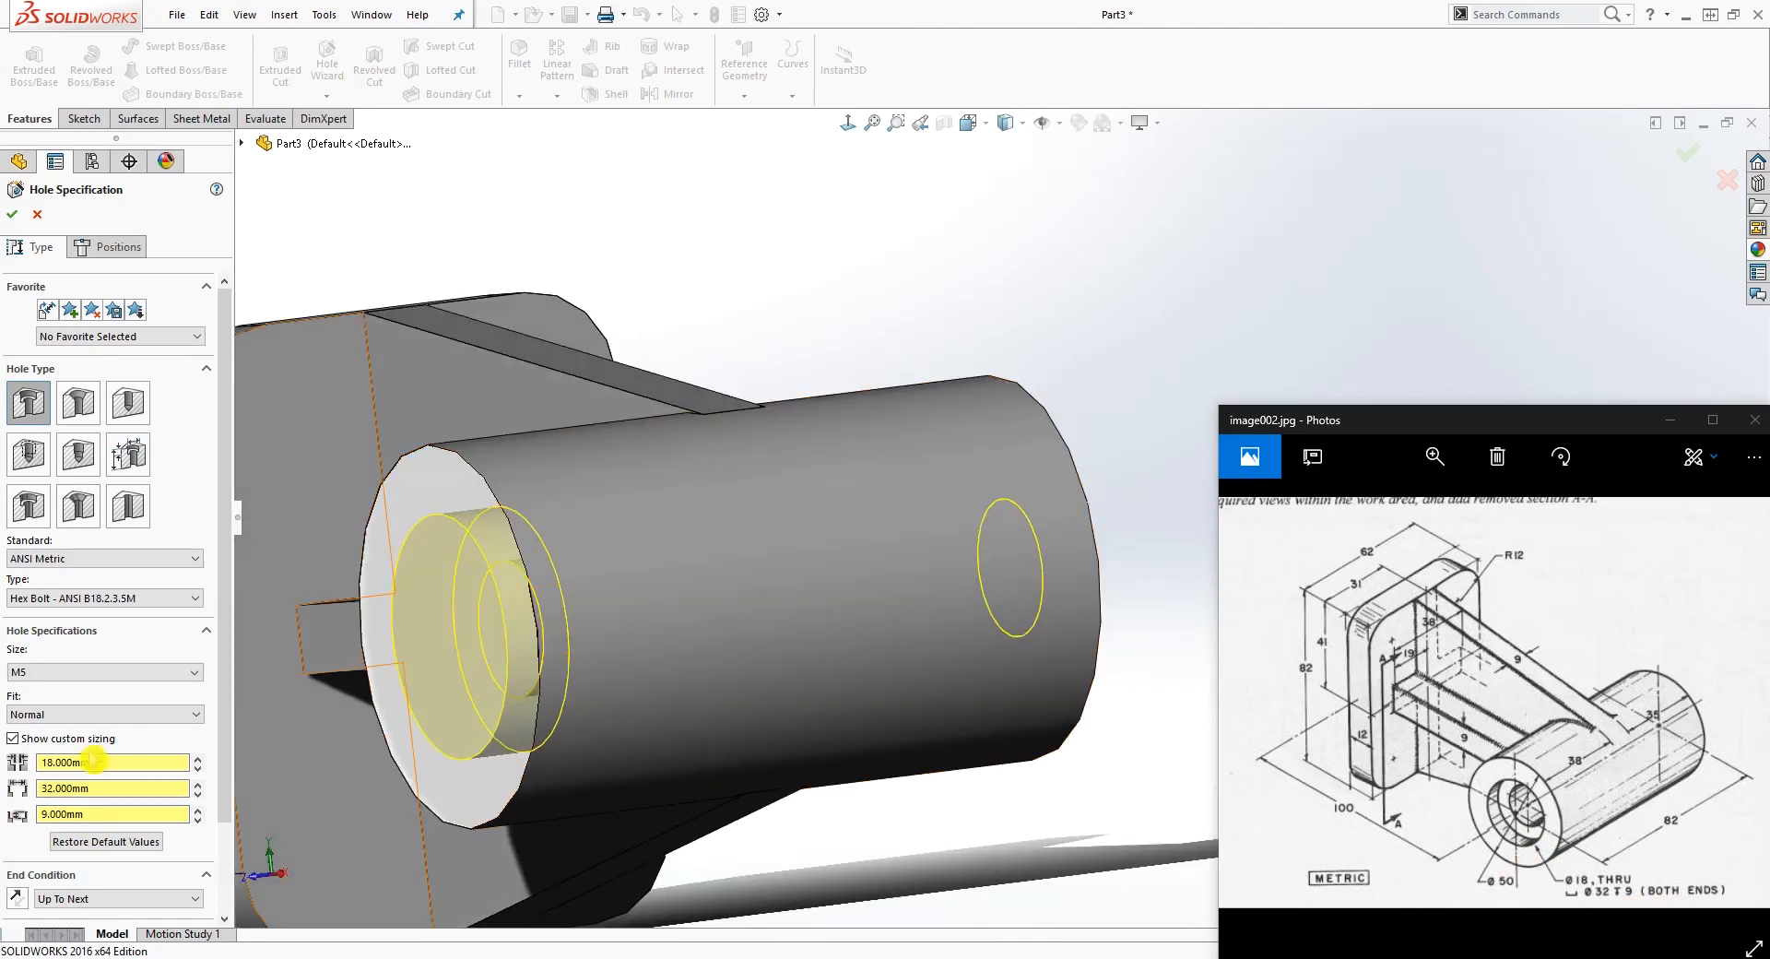
click(16, 220)
Step: Place a second Hole Wizard counterbore of the same size at the centre of the cylinder's opposite end face
scroll(771, 618, up, 3)
middle_drag(790, 778, 720, 594)
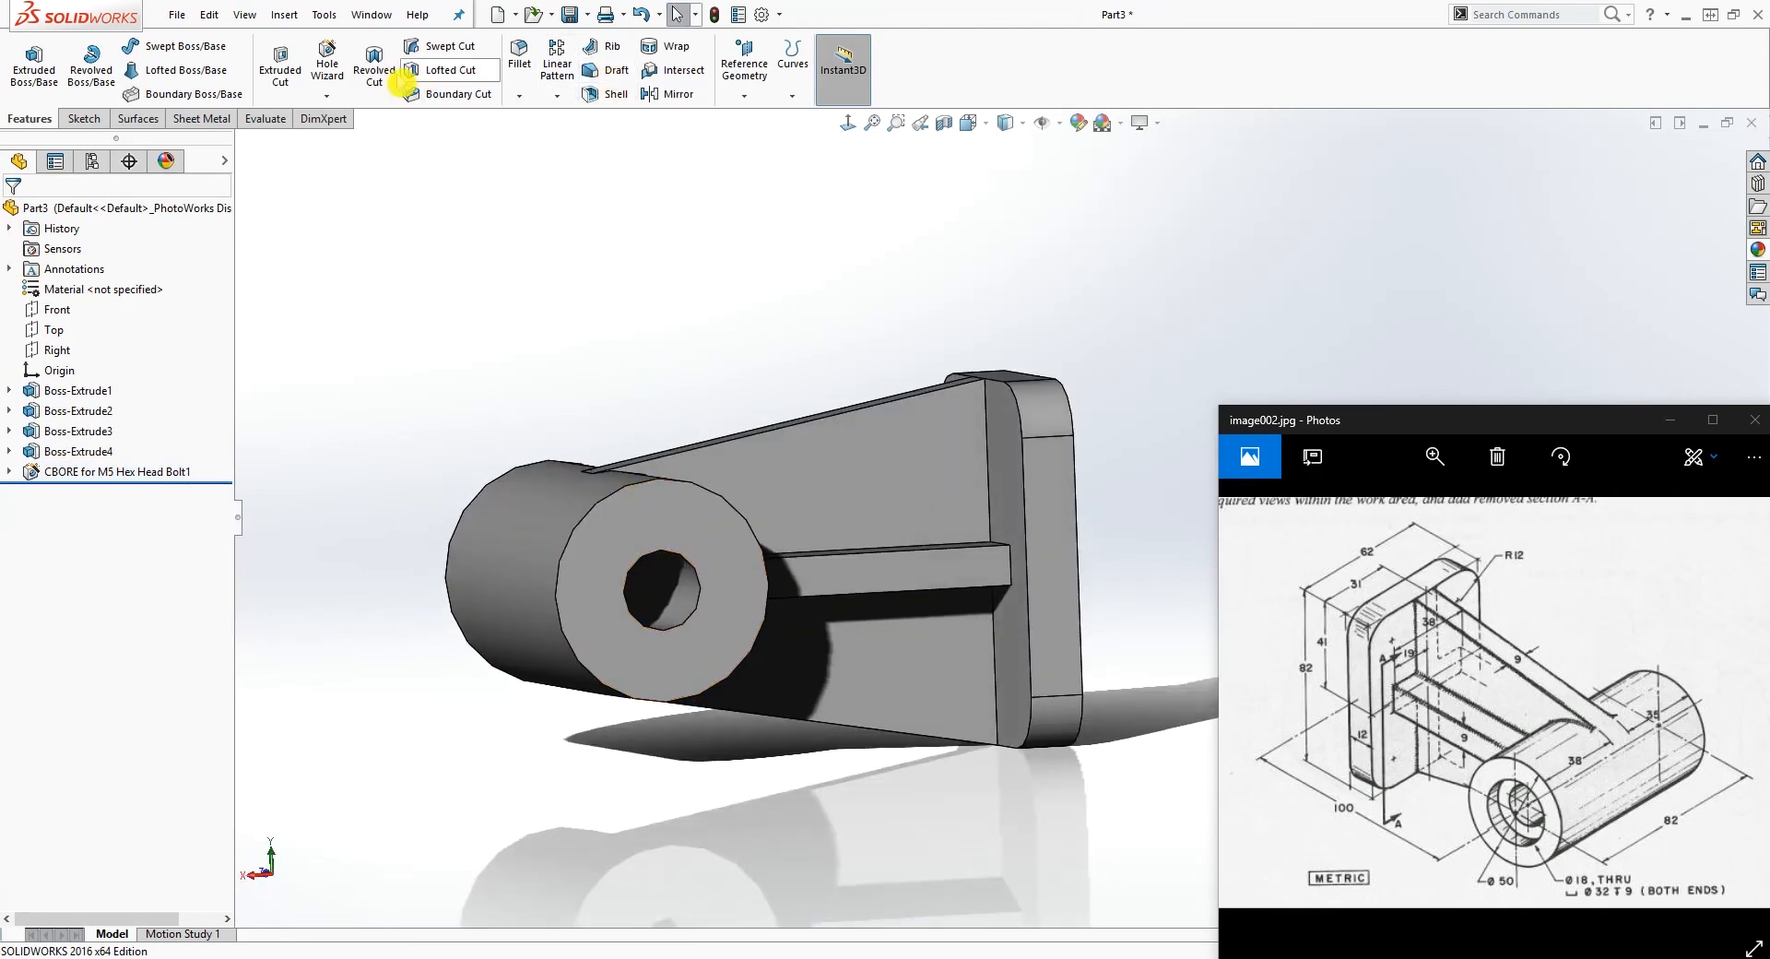
click(327, 58)
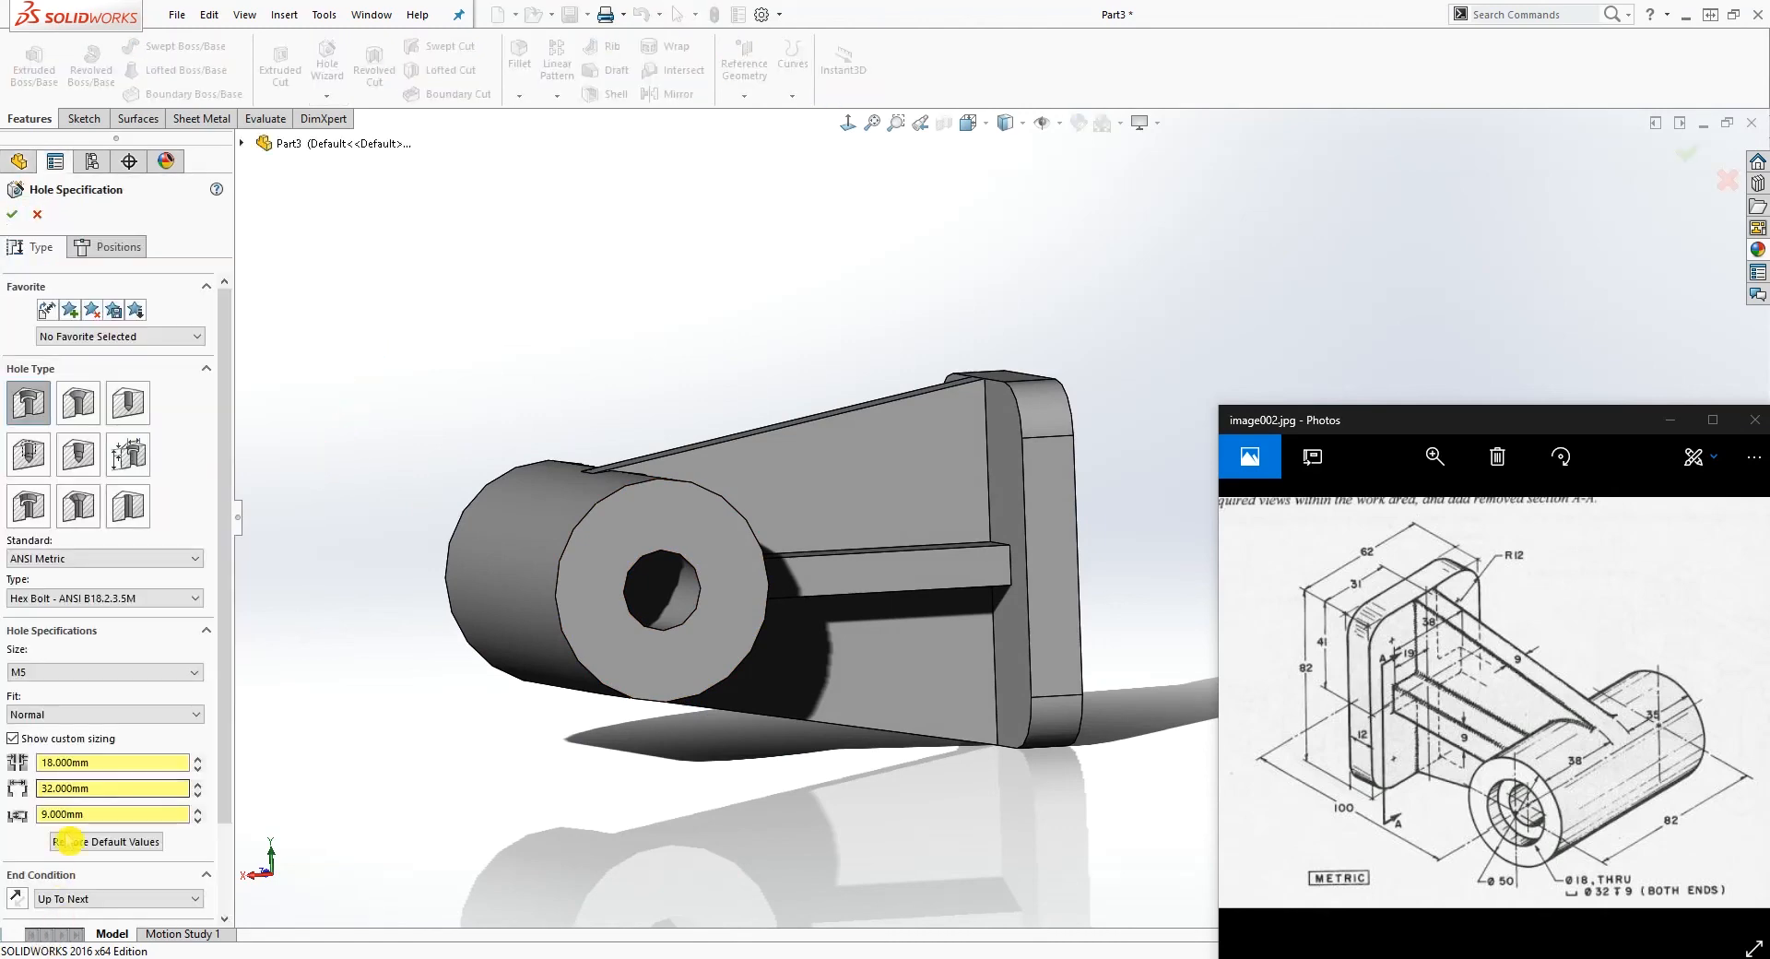
click(111, 249)
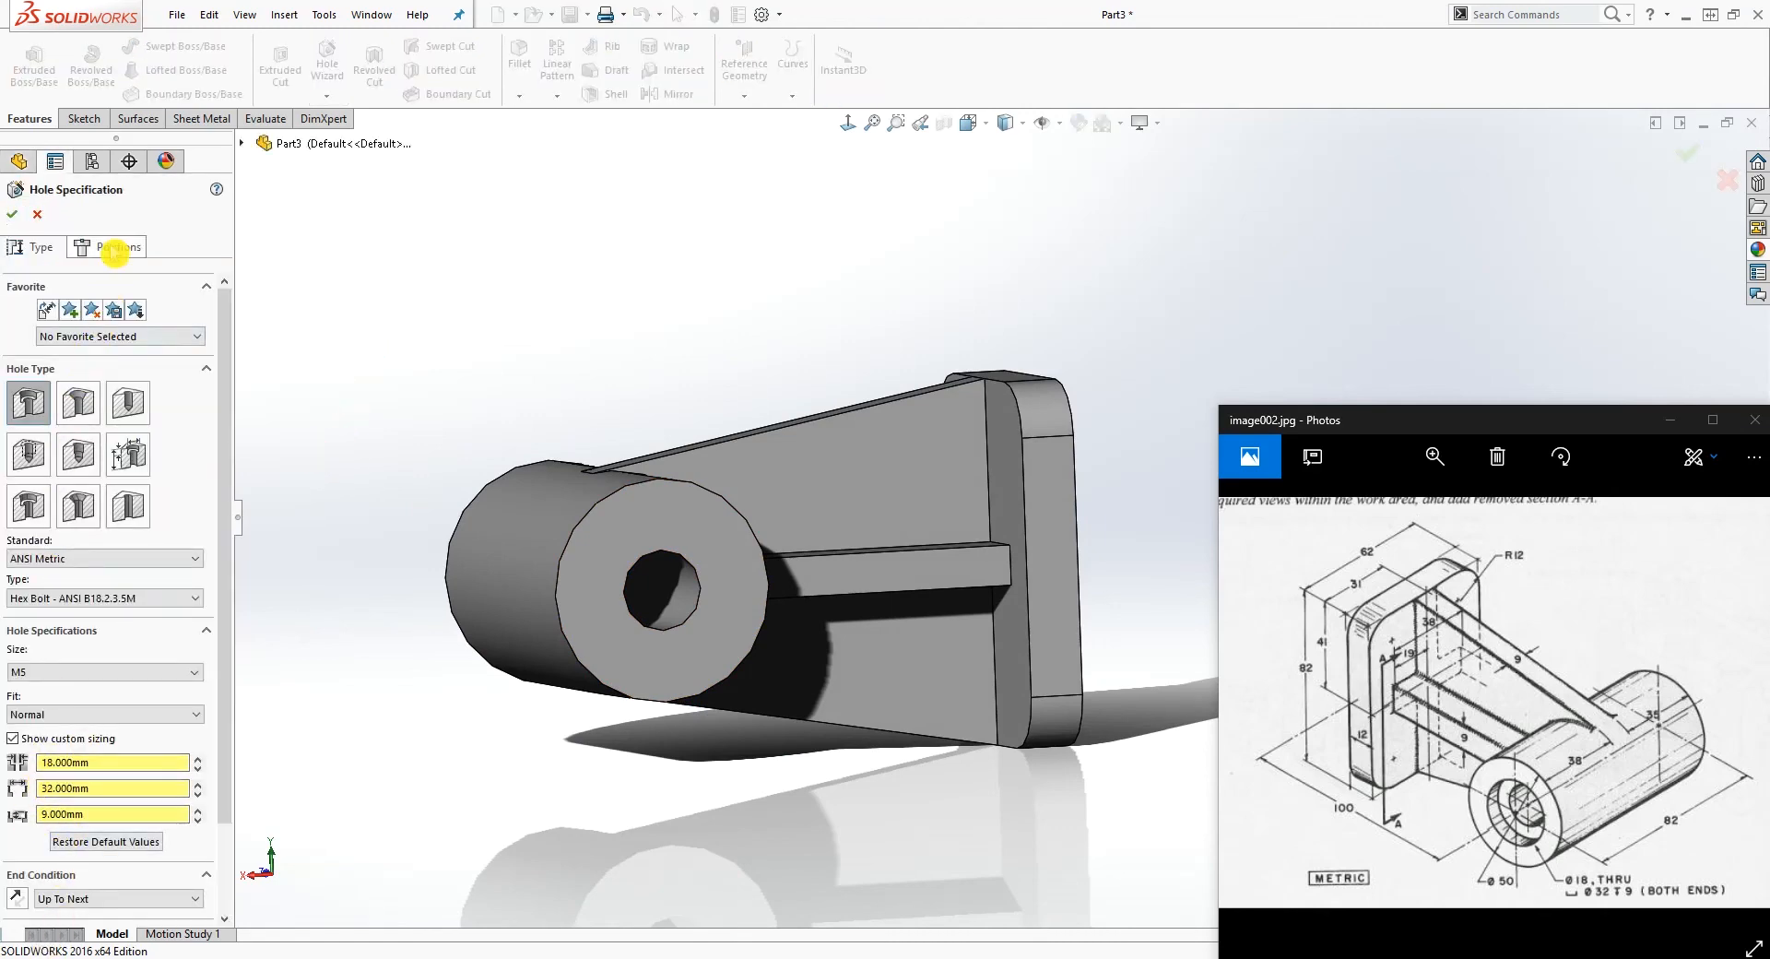
click(665, 517)
click(664, 591)
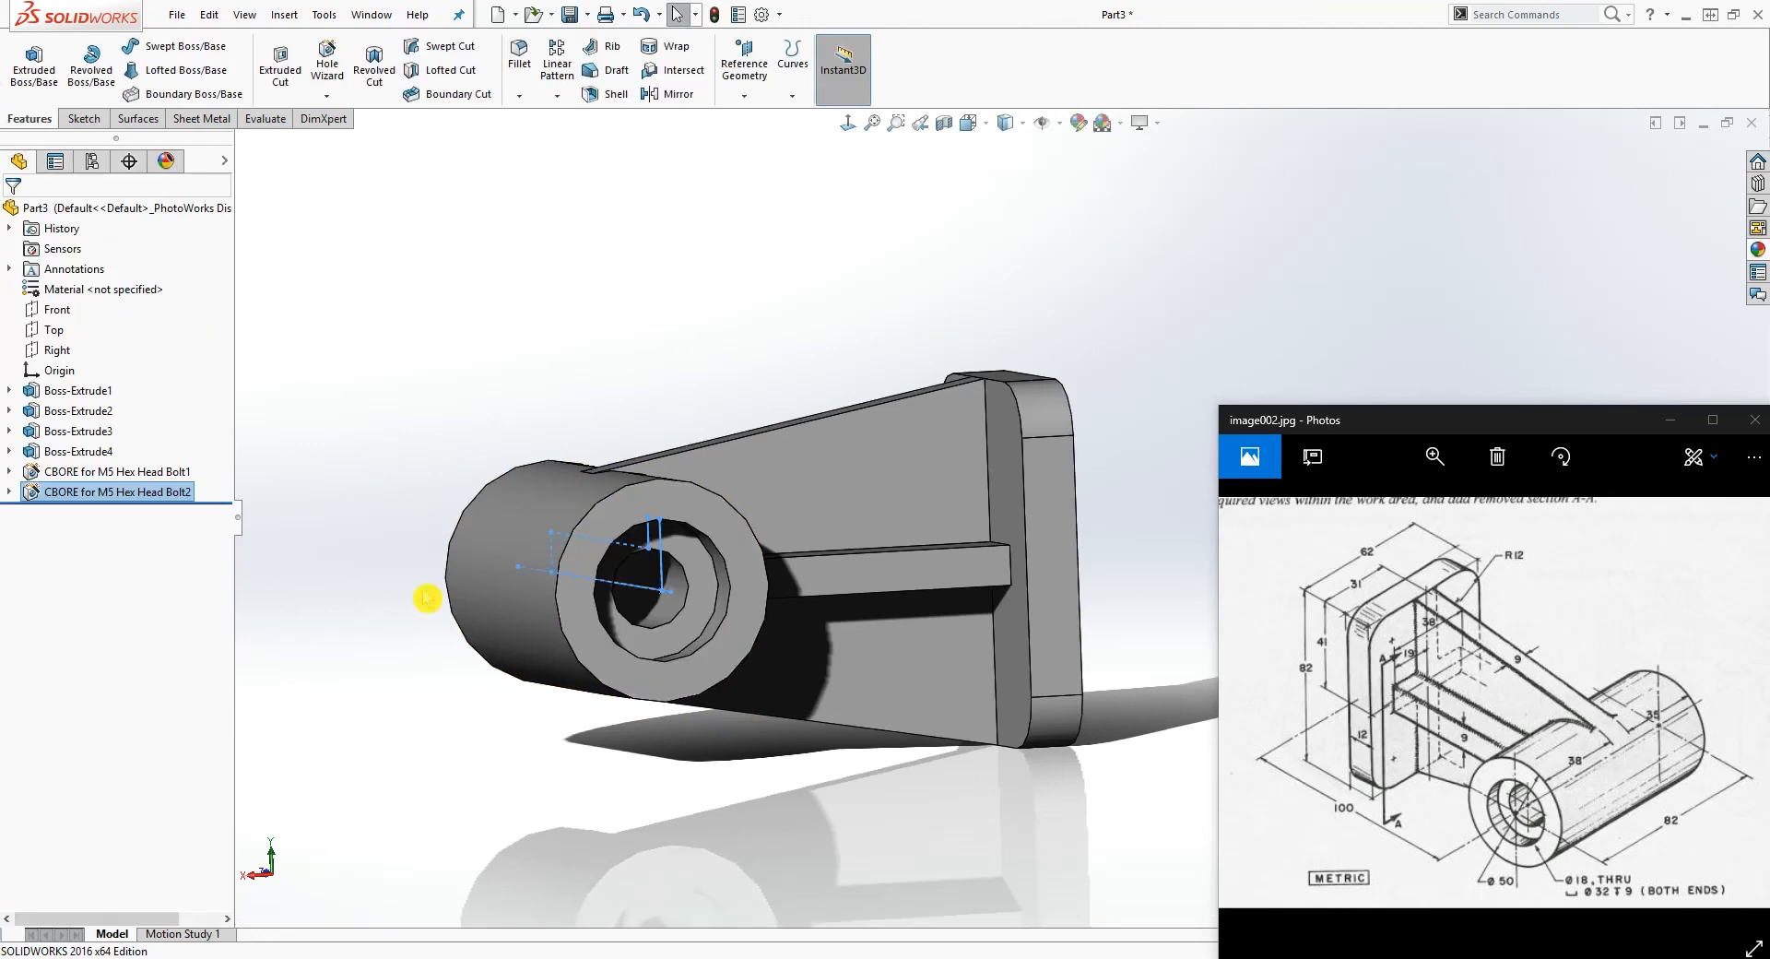
Step: Raise the document's shaded and draft image quality close to the high end, with a deviation of about 0.053 mm
middle_drag(389, 723, 719, 834)
click(720, 833)
middle_drag(1010, 642, 1033, 614)
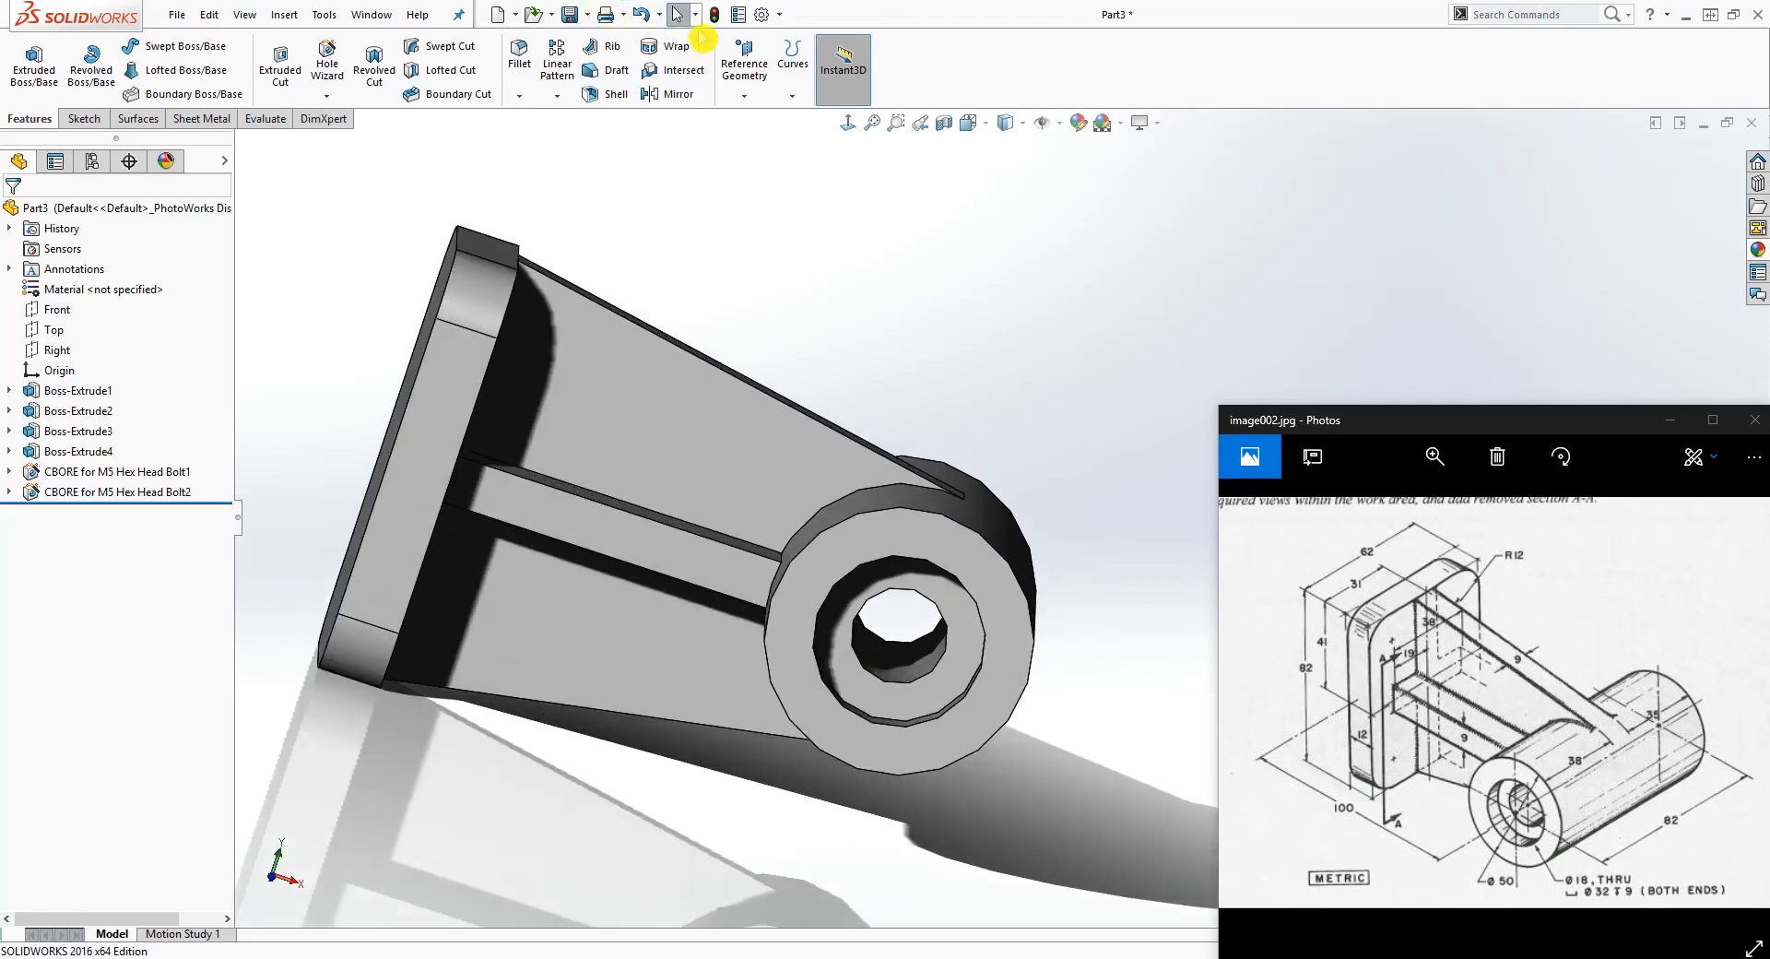
click(762, 14)
click(458, 168)
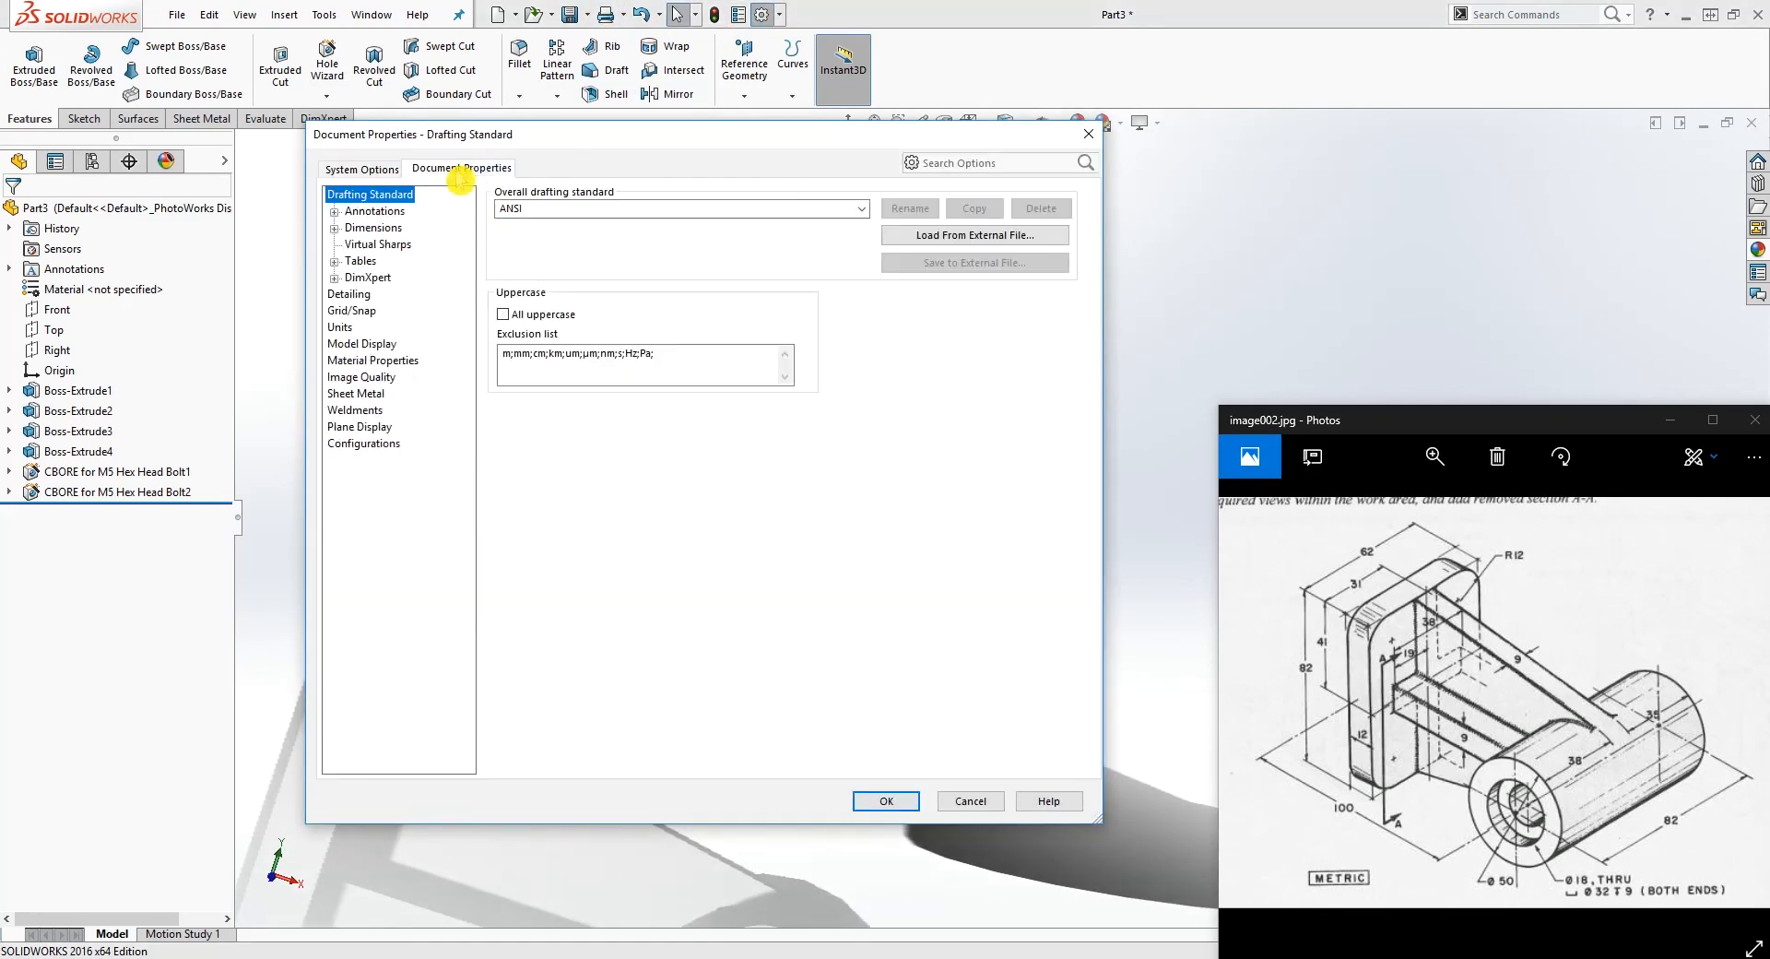
click(364, 378)
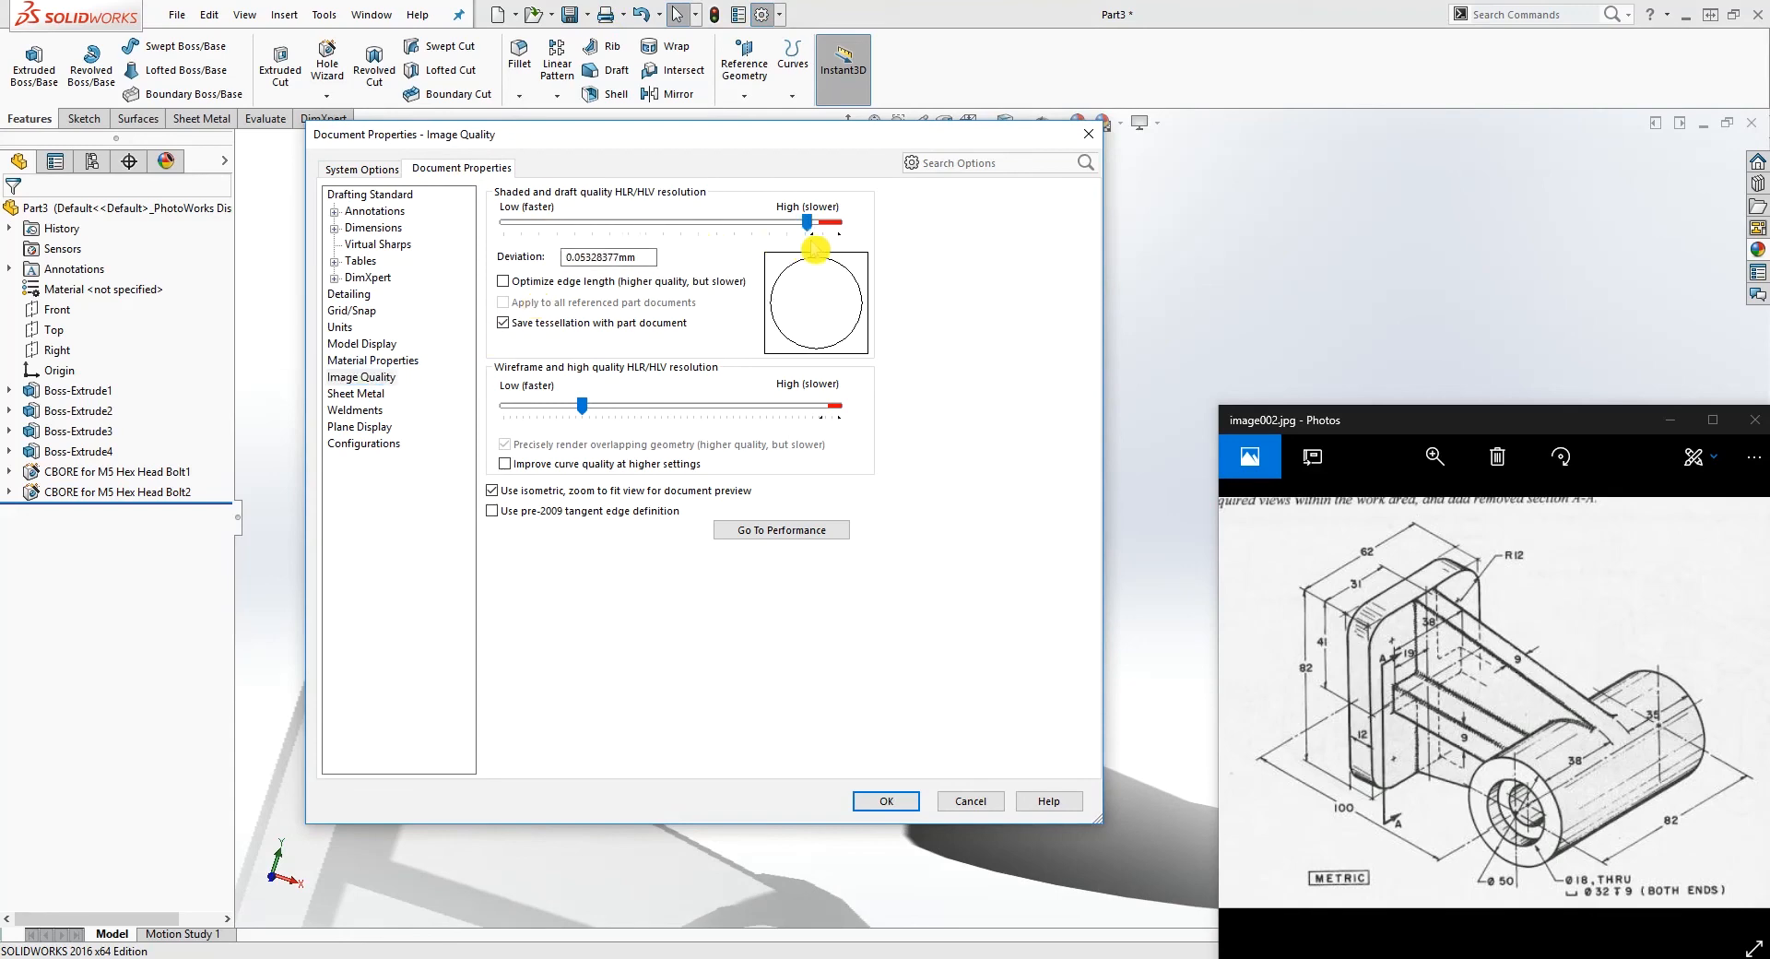
click(890, 802)
mouse_move(904, 802)
middle_down()
mouse_move(928, 640)
mouse_move(770, 692)
mouse_move(910, 668)
mouse_move(688, 449)
mouse_move(755, 433)
mouse_move(701, 512)
middle_up()
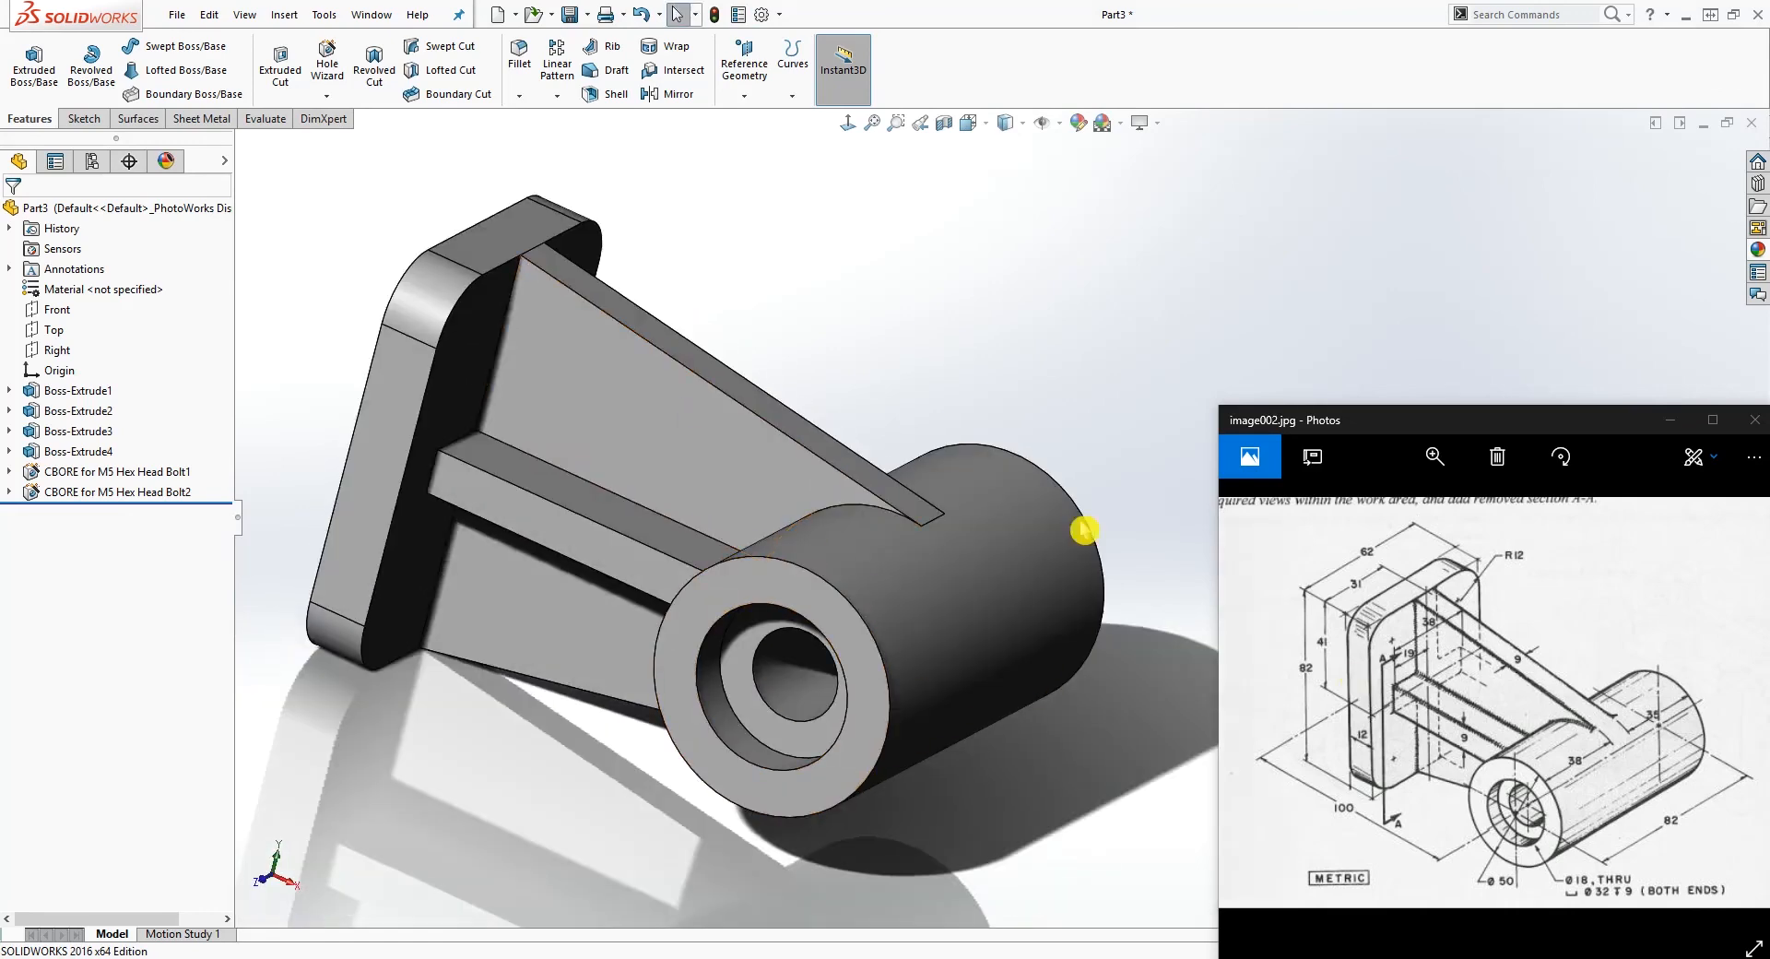
middle_drag(677, 426, 626, 348)
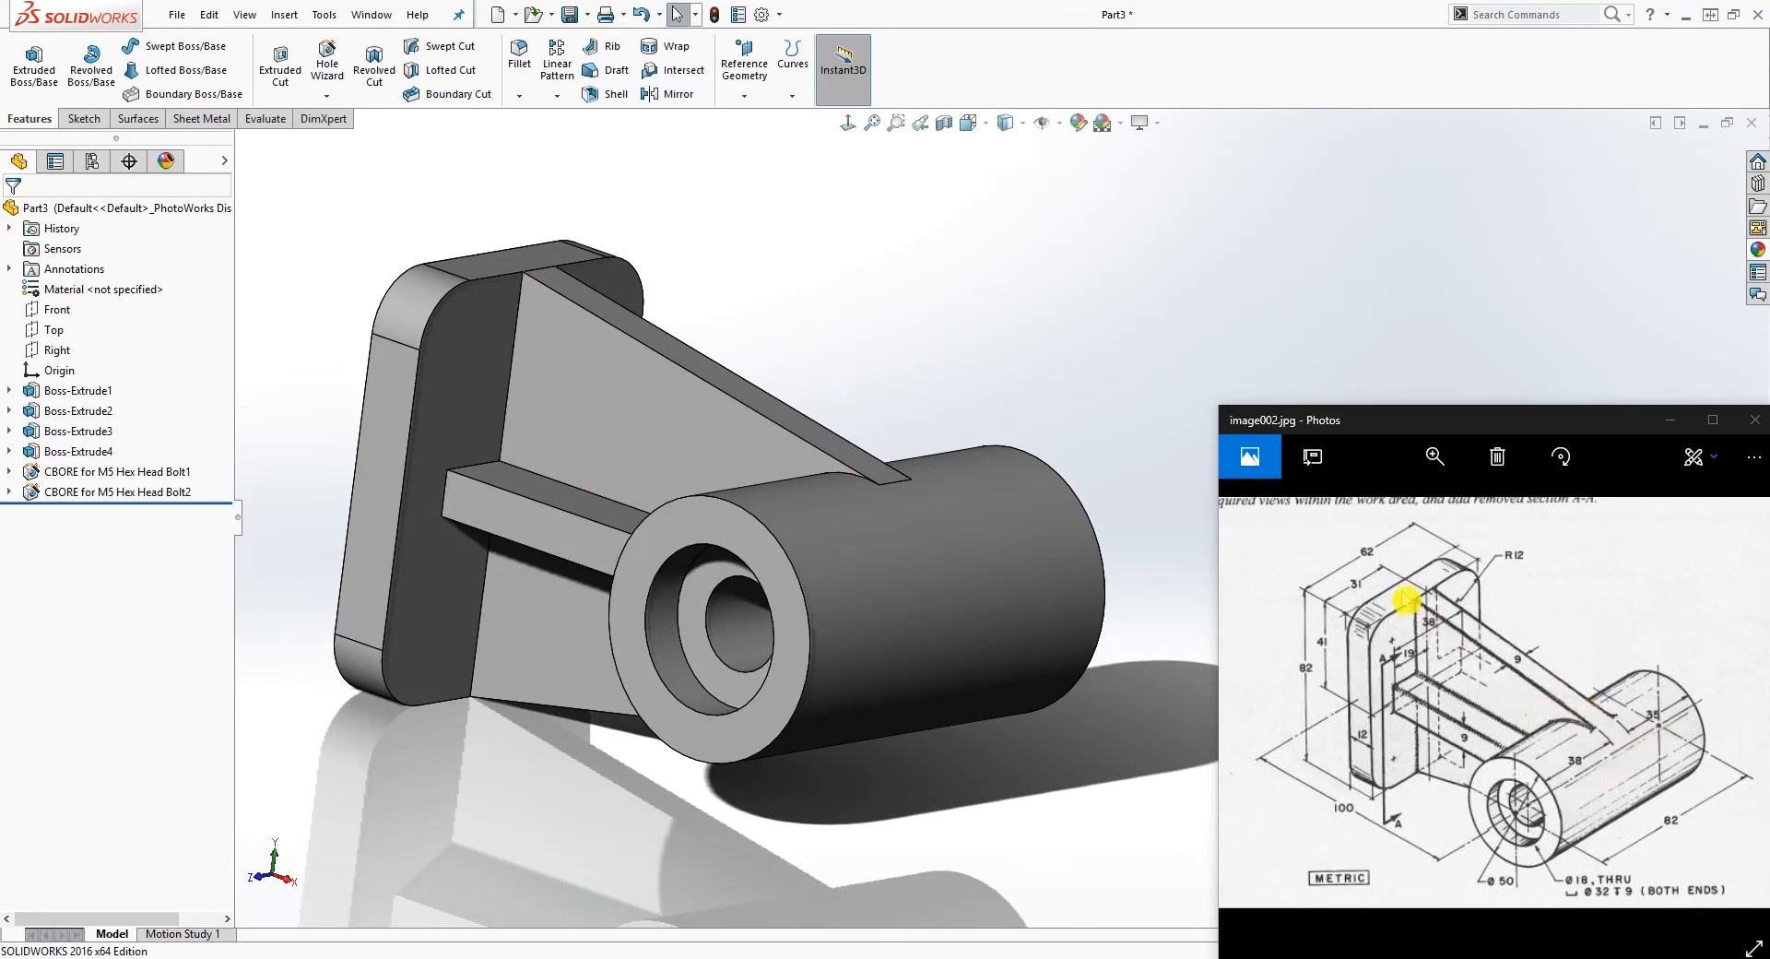
middle_drag(503, 456, 514, 446)
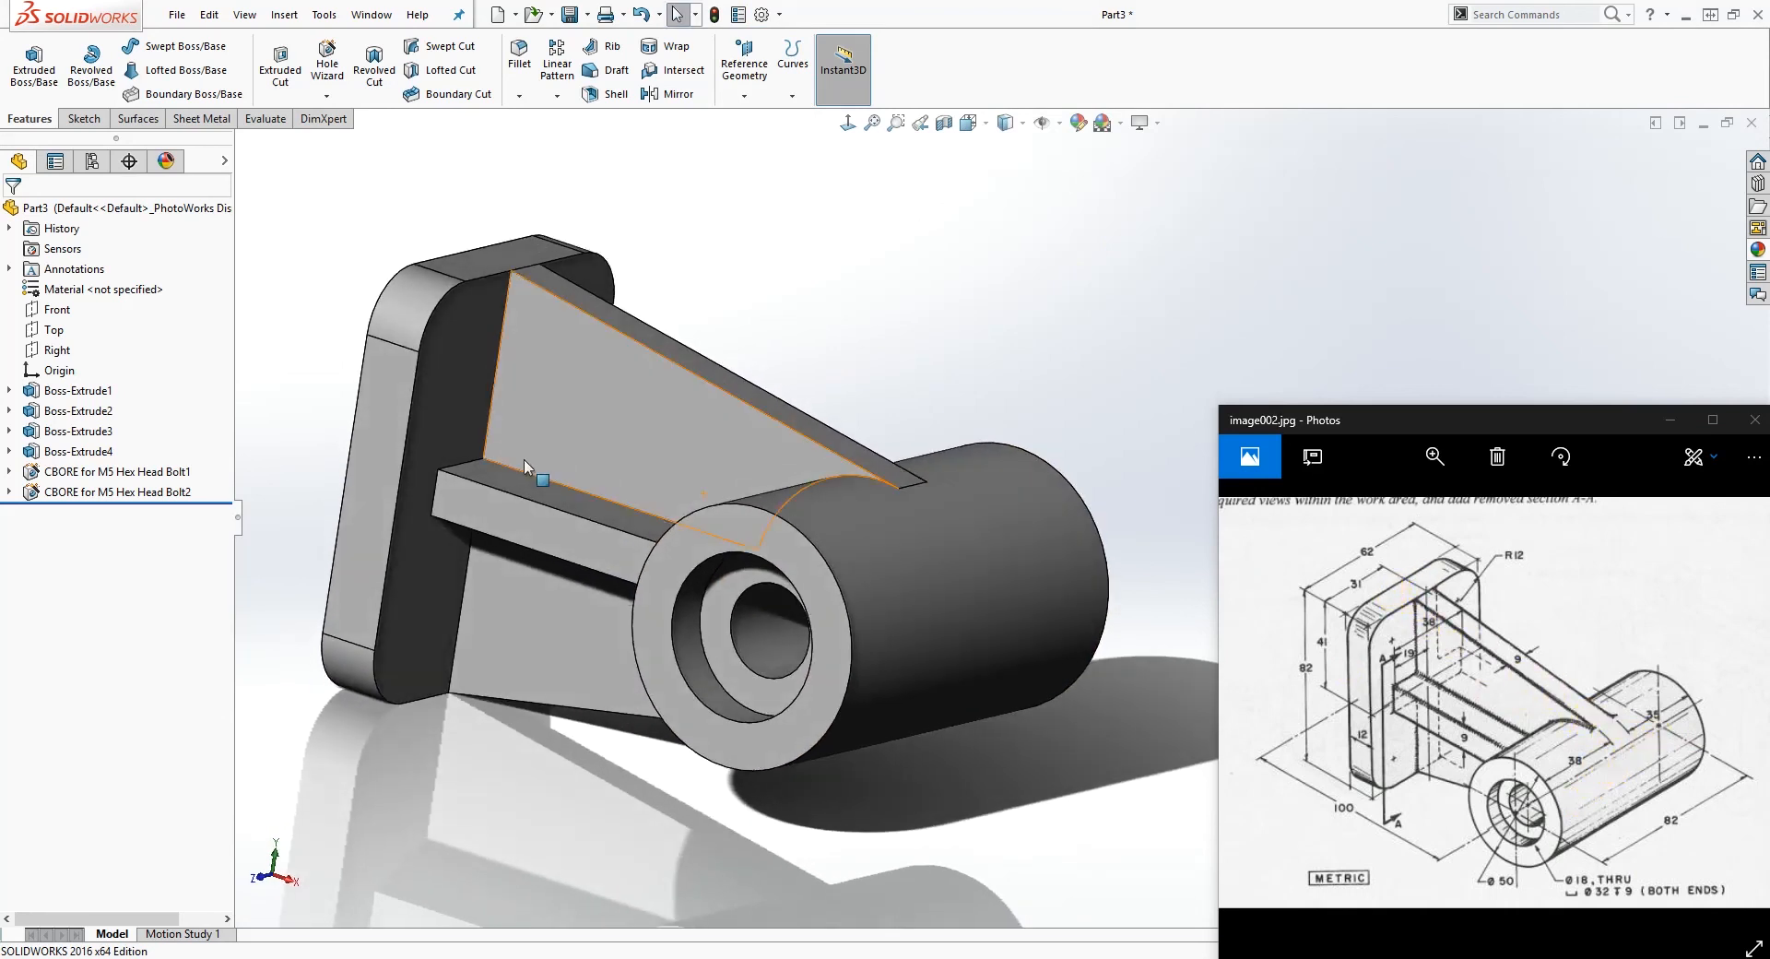